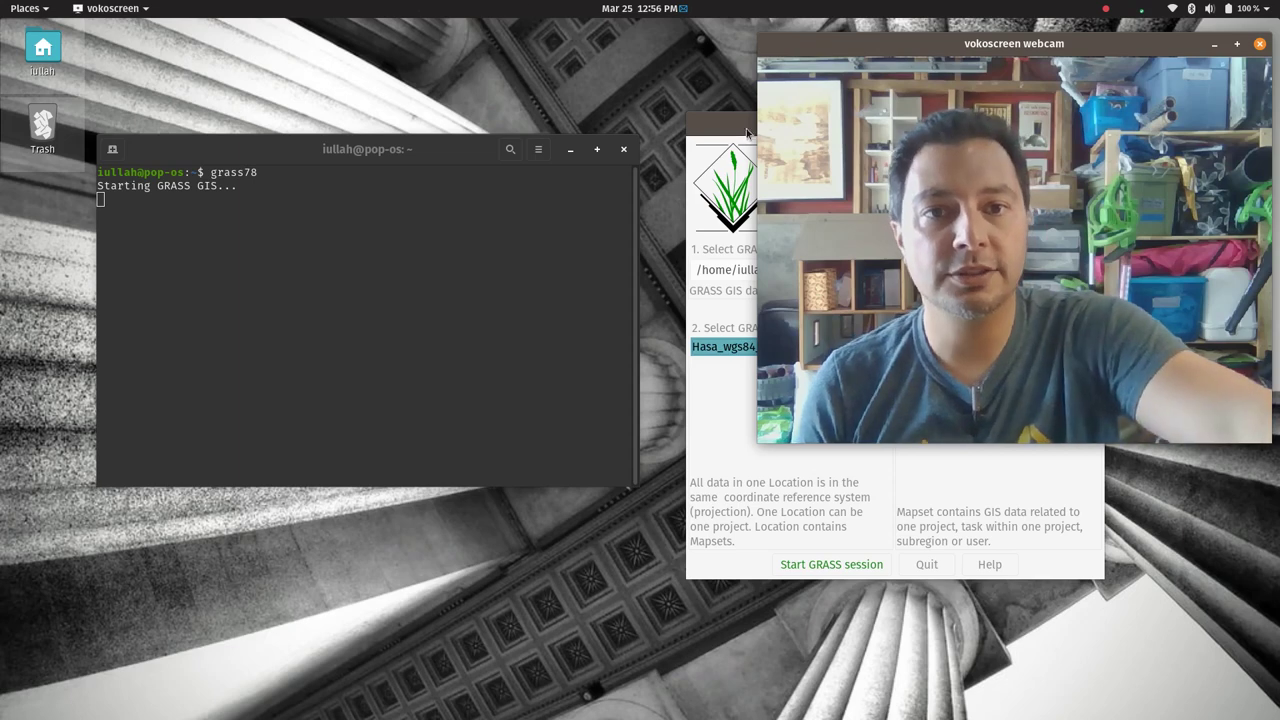
# Move the GRASS startup window clear of the webcam preview, shrink the preview and park it in a free desktop corner.
pyautogui.moveTo(728, 124); pyautogui.dragTo(333, 130)
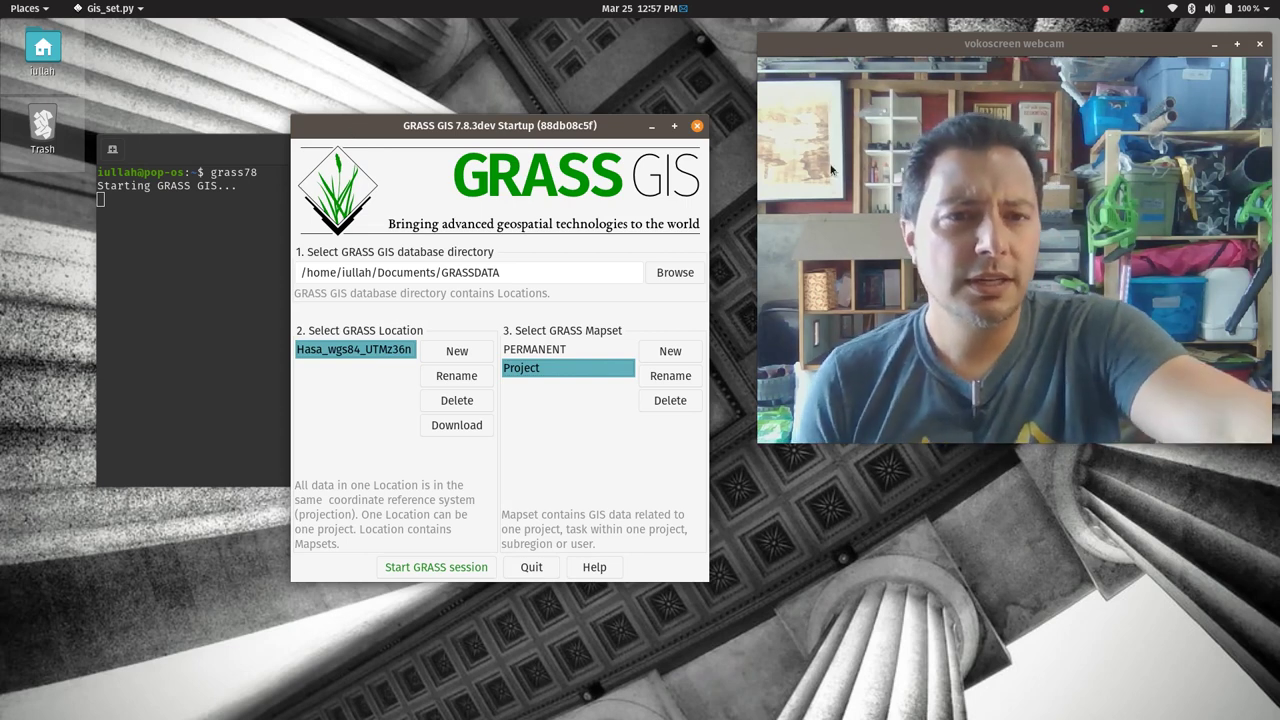
pyautogui.rightClick(955, 53)
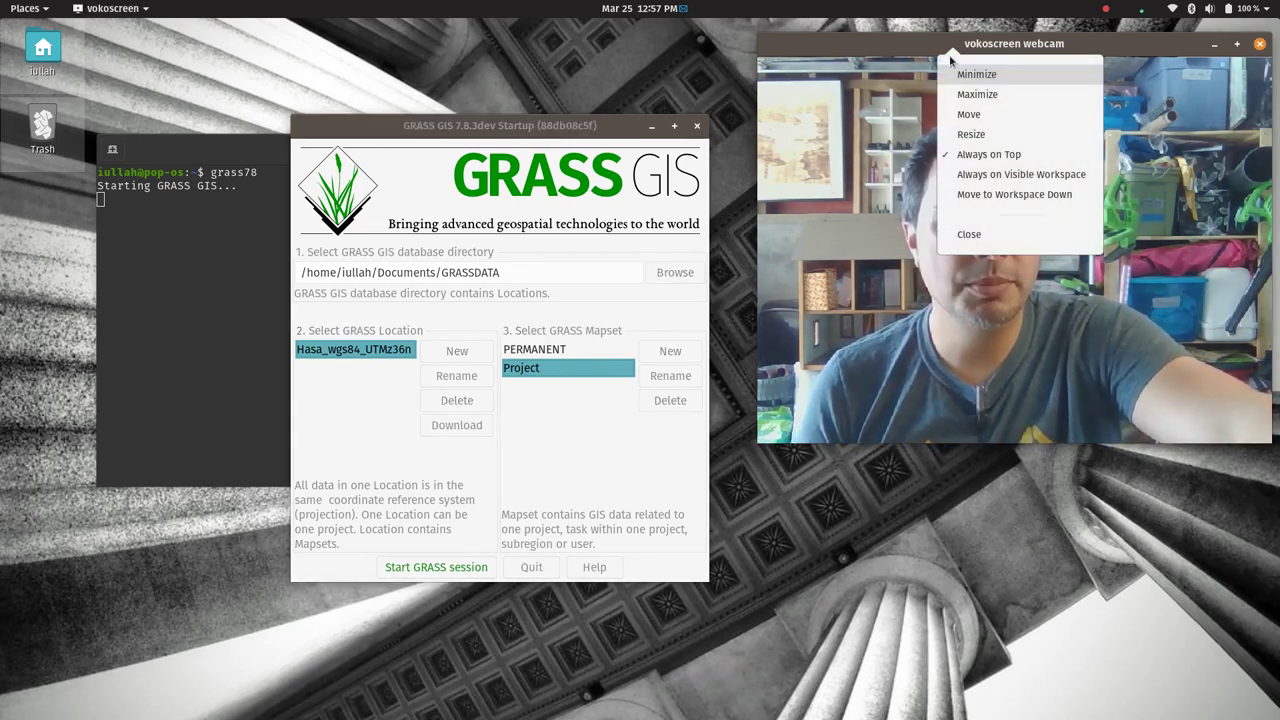
pyautogui.click(966, 131)
pyautogui.moveTo(736, 228); pyautogui.dragTo(951, 292)
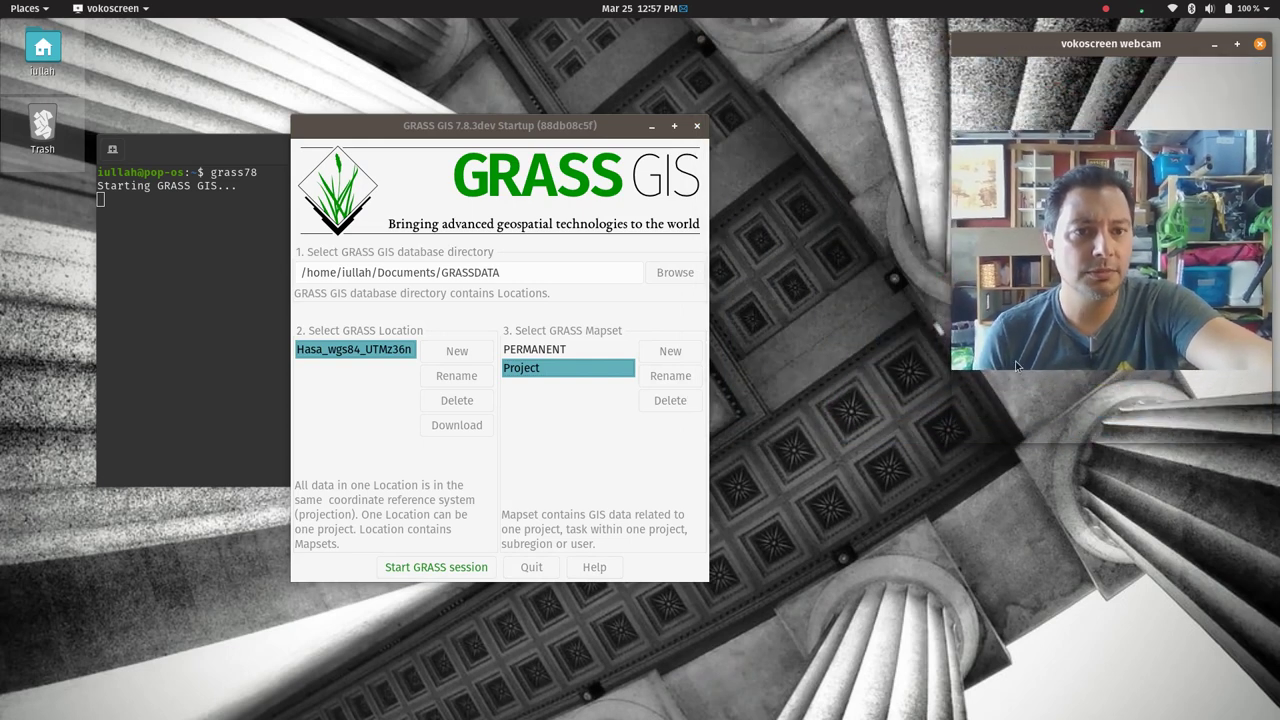
pyautogui.moveTo(1036, 55); pyautogui.dragTo(971, 148)
pyautogui.moveTo(977, 465); pyautogui.dragTo(1031, 320)
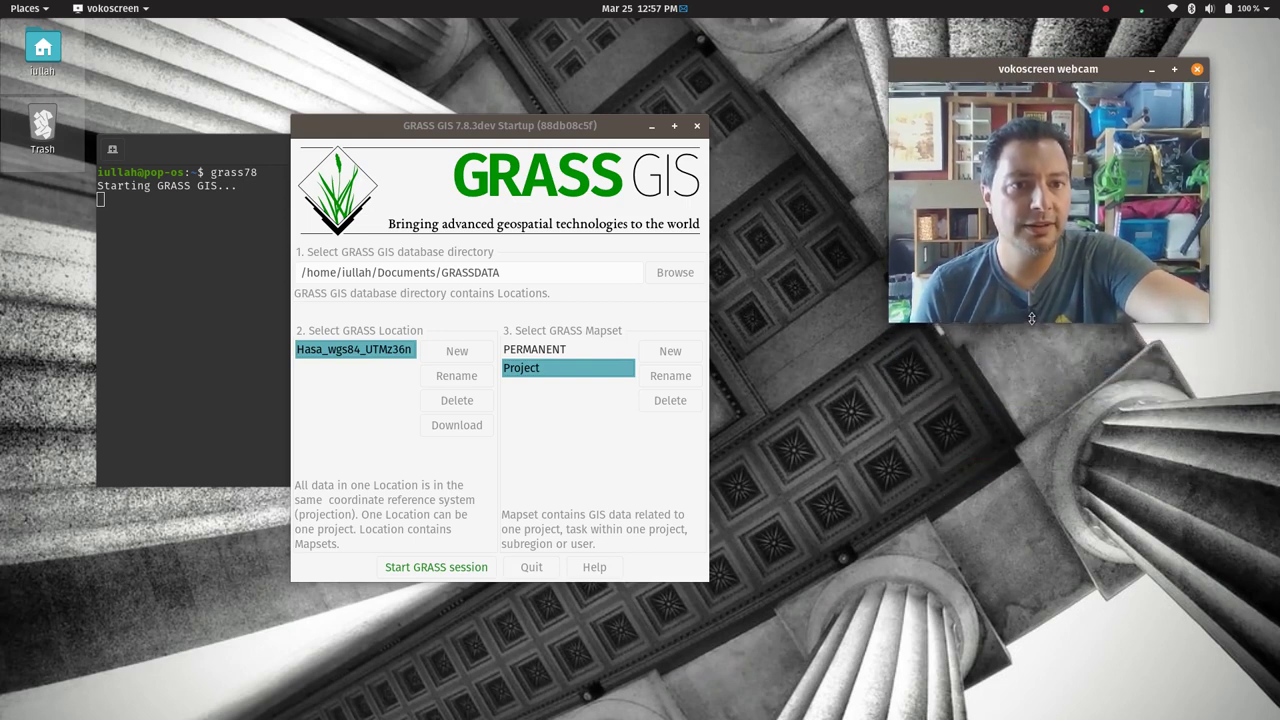
pyautogui.moveTo(974, 78); pyautogui.dragTo(1034, 50)
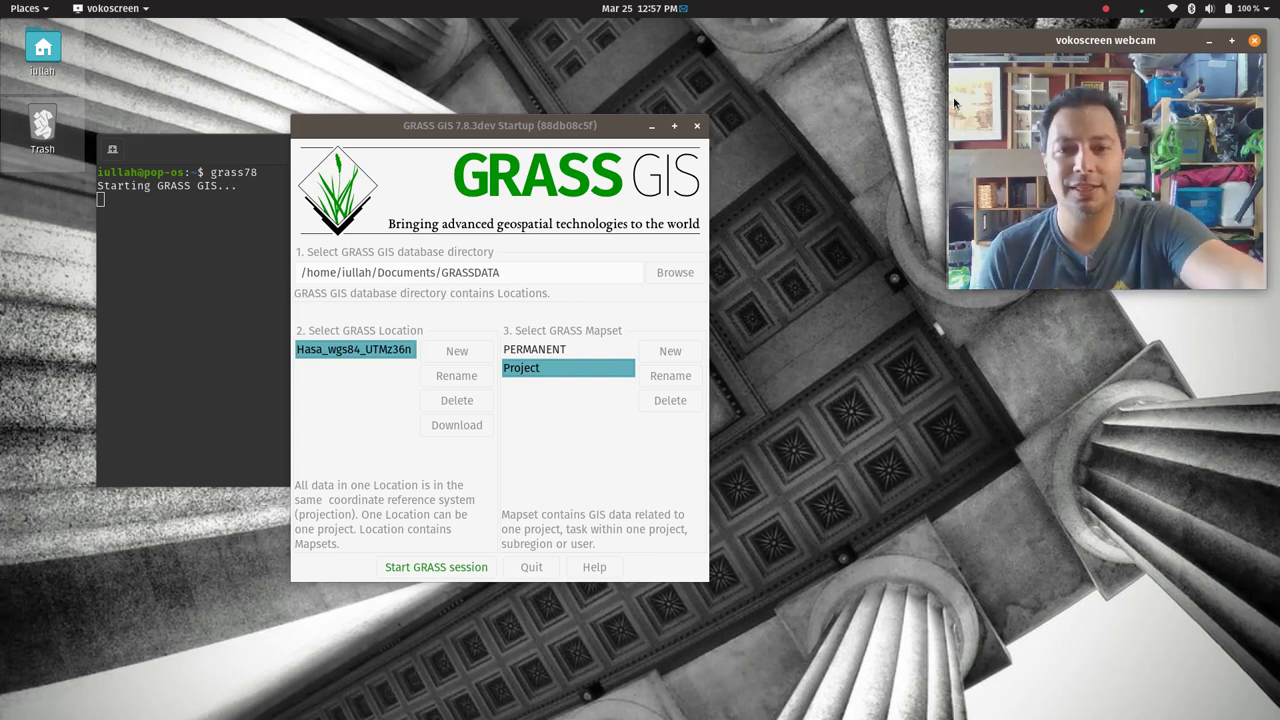
# Arrange the terminal and the GRASS startup window so that the startup window's options are fully uncovered.
pyautogui.moveTo(538, 126); pyautogui.dragTo(760, 69)
pyautogui.moveTo(408, 148); pyautogui.dragTo(320, 82)
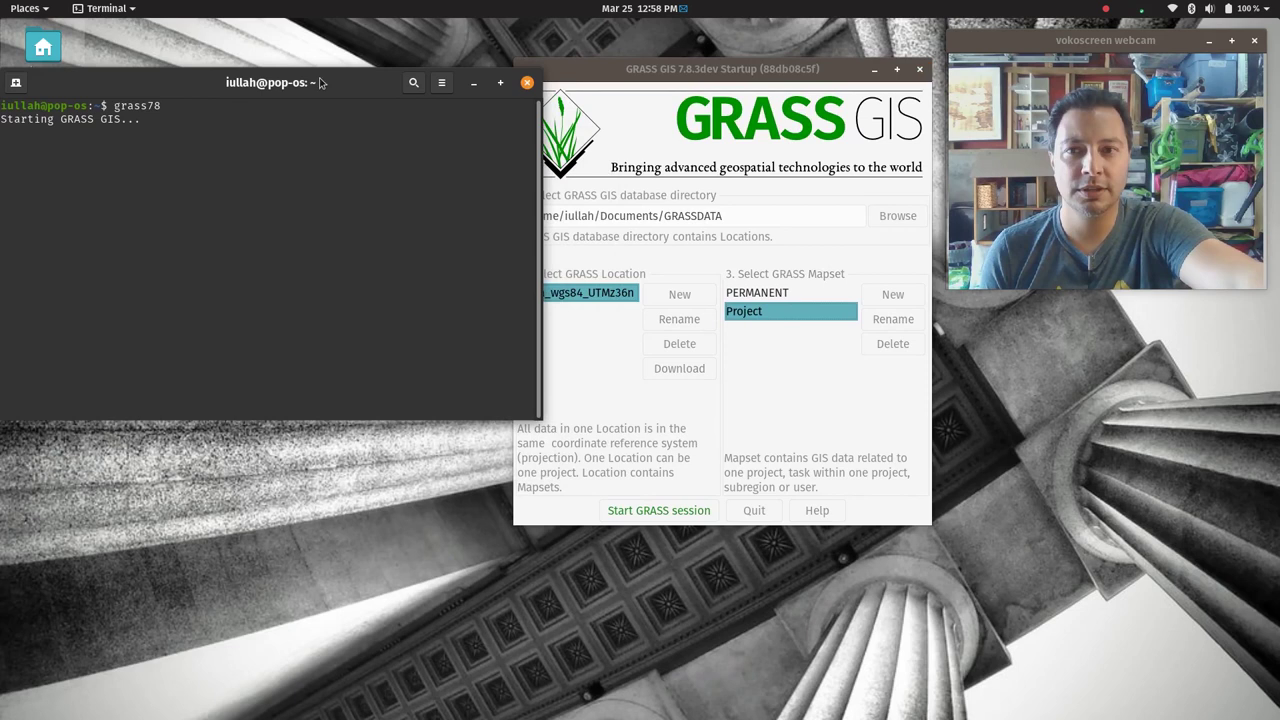
pyautogui.moveTo(678, 72); pyautogui.dragTo(592, 82)
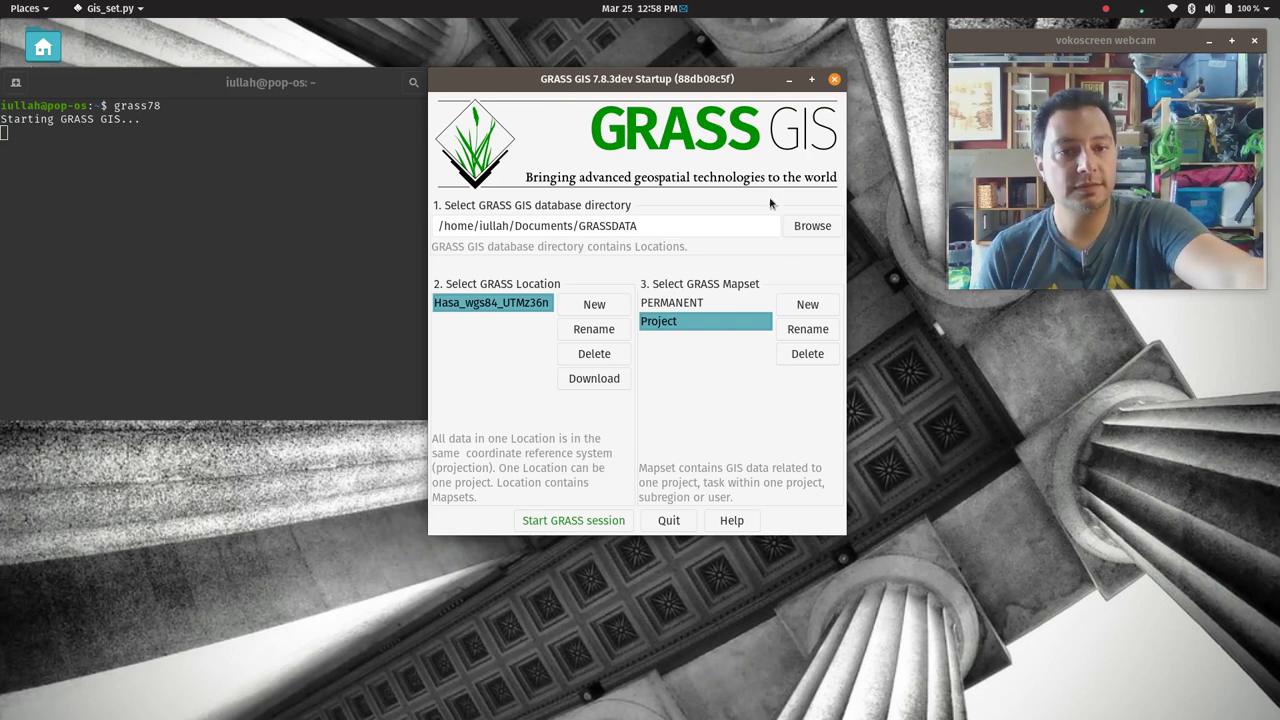
# Create a mapset named interpolation in the Hasa_wgs84_UTMz36n location and start the GRASS session in it.
pyautogui.click(805, 305)
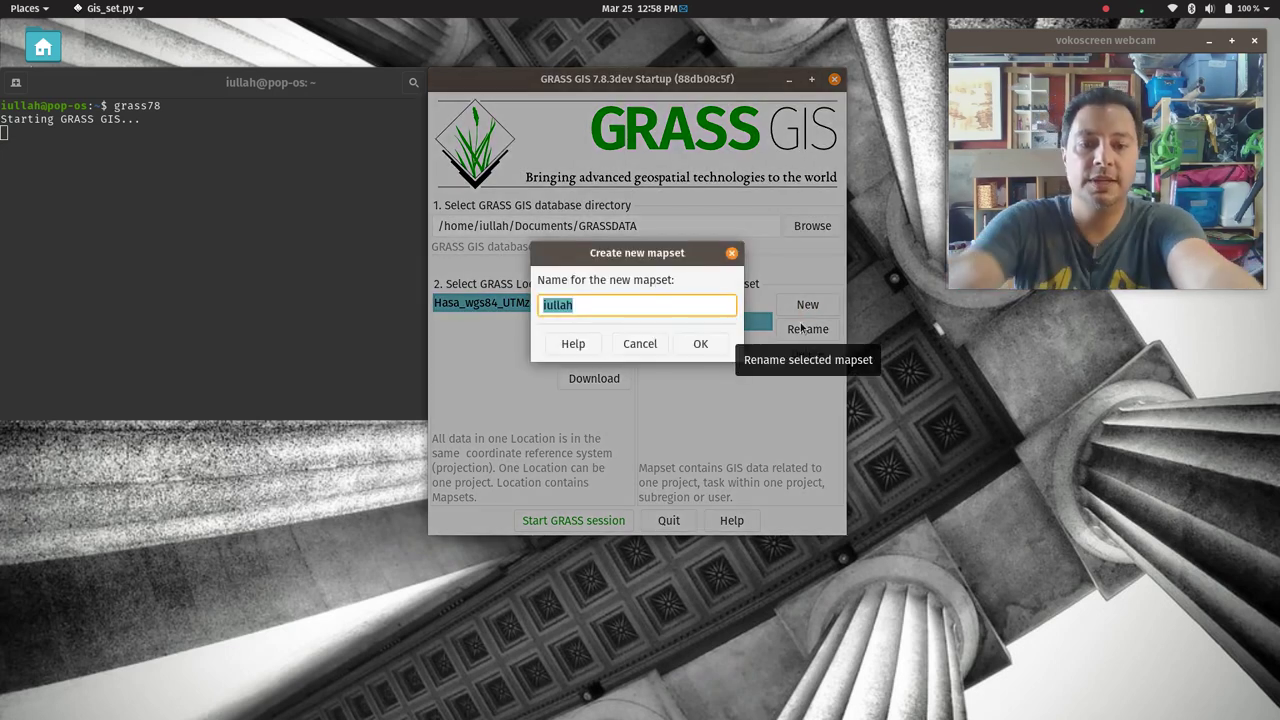
pyautogui.write('inter')
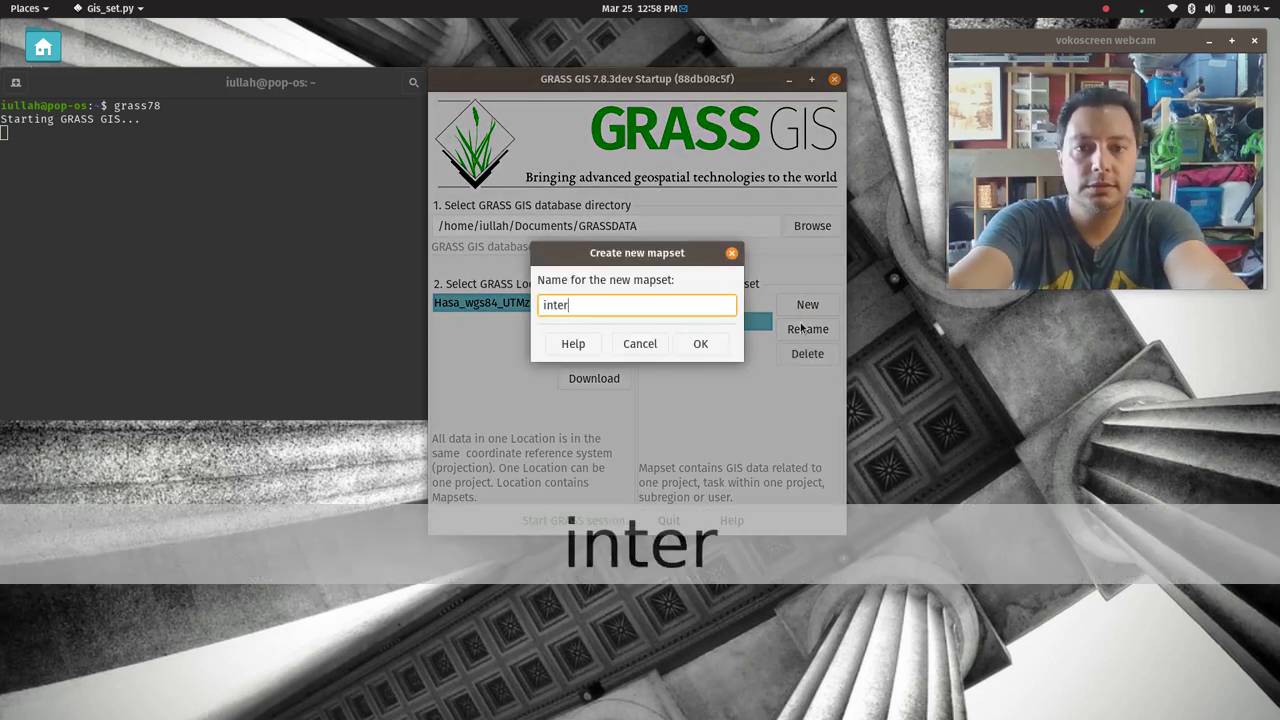
pyautogui.write('polation')
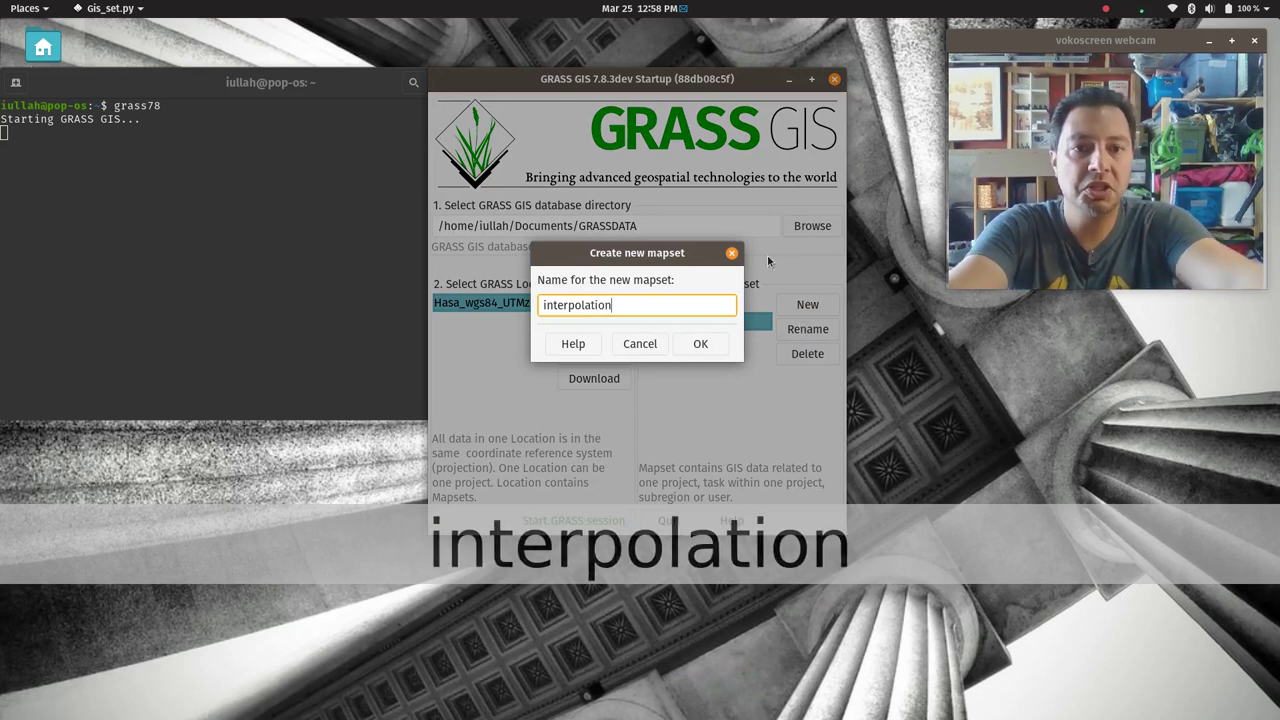
pyautogui.click(722, 346)
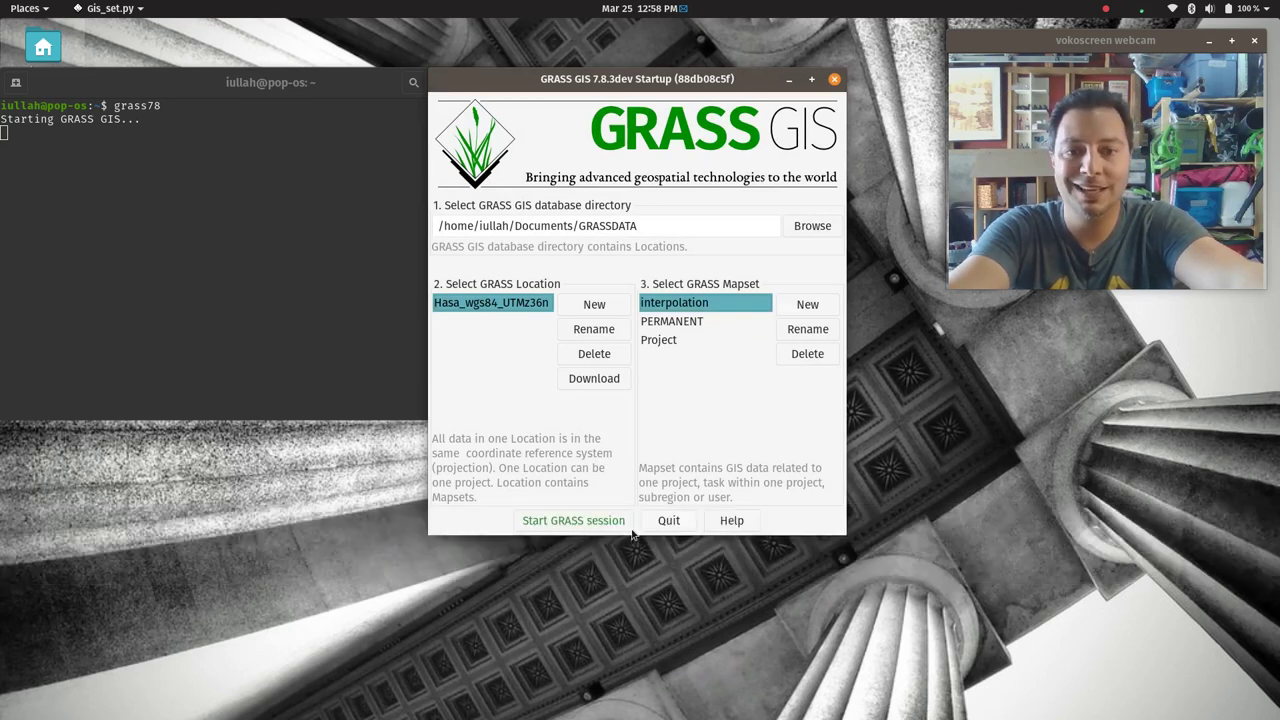
pyautogui.click(582, 519)
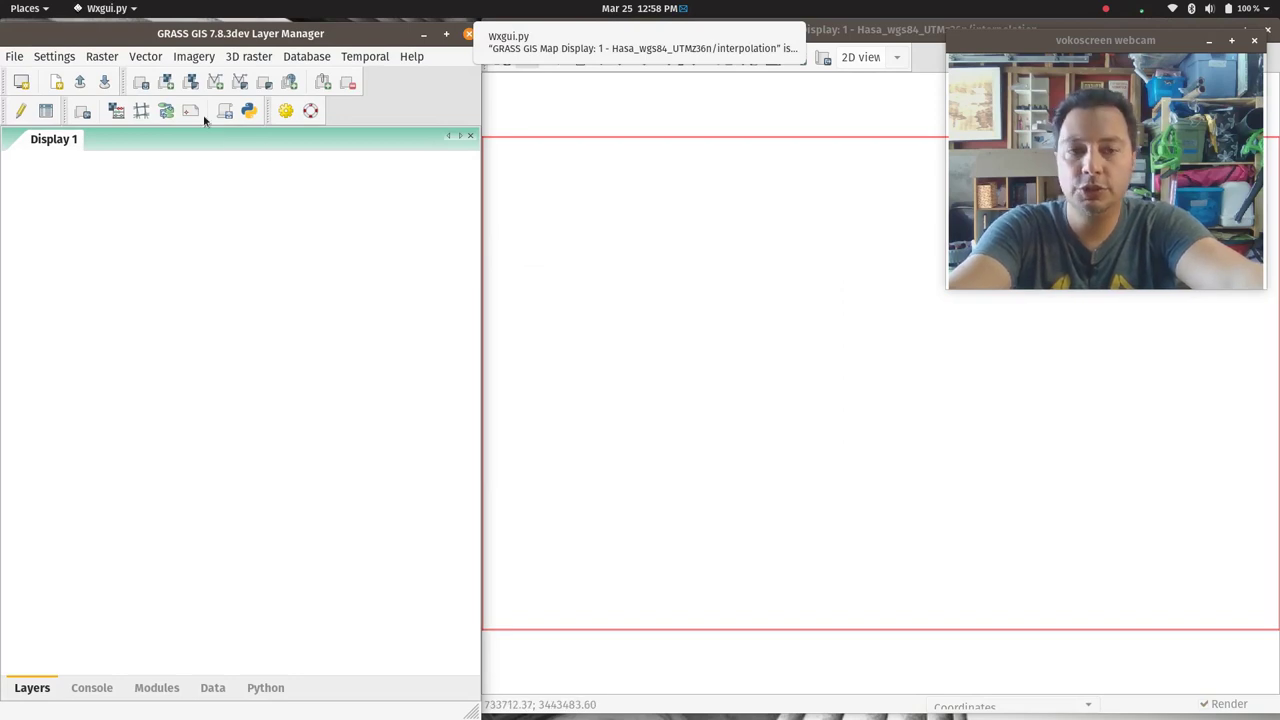
# Add the raster map Hasa_30m_SRTM from the PERMANENT mapset to the map display.
pyautogui.click(191, 82)
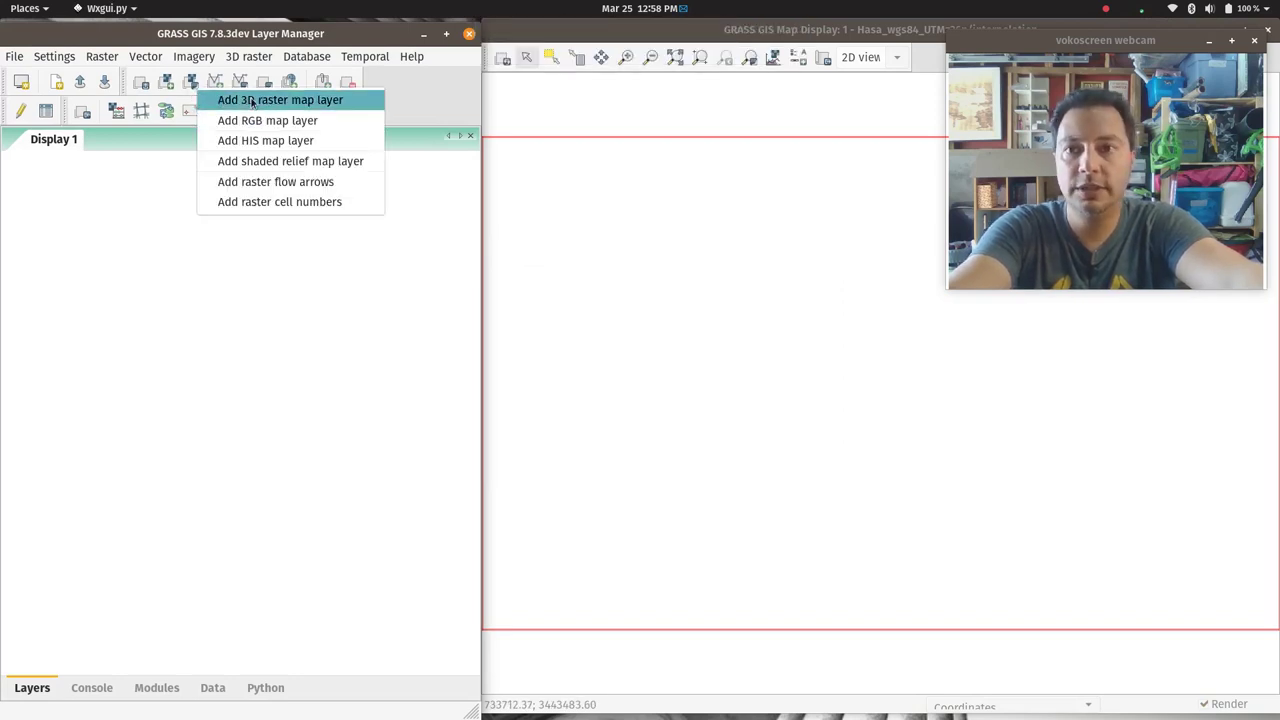
pyautogui.click(166, 83)
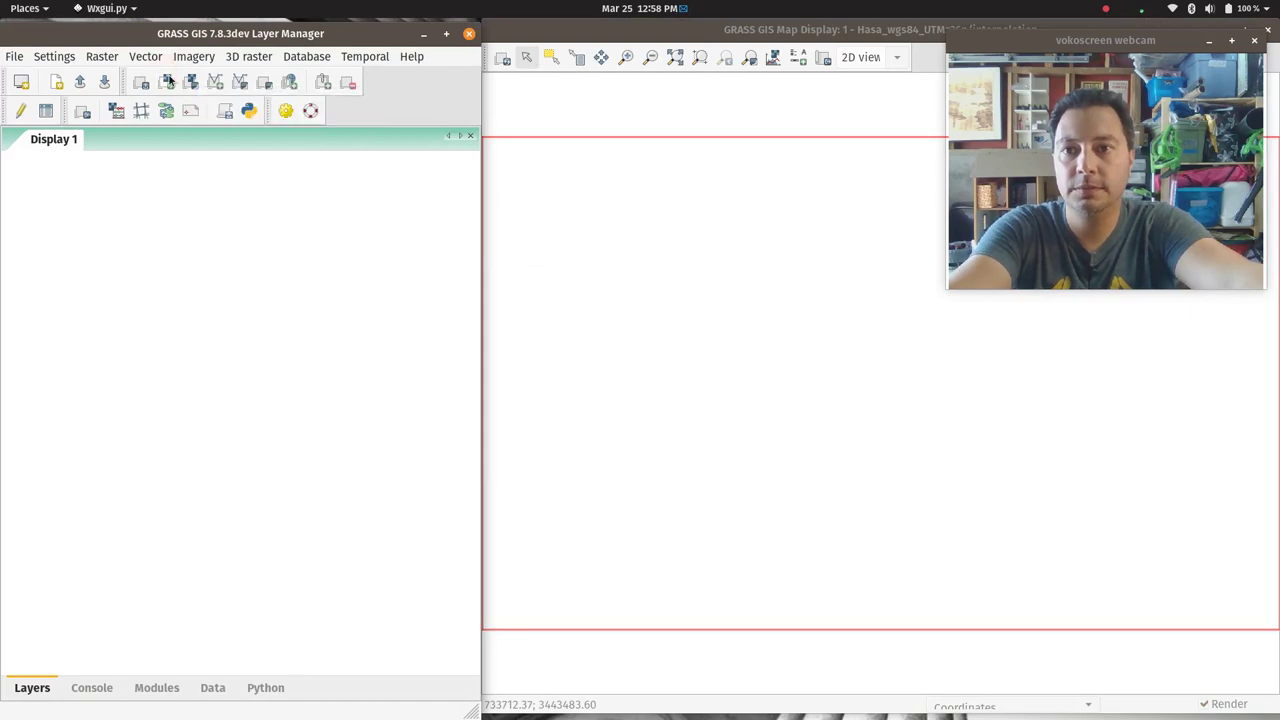
pyautogui.click(168, 84)
pyautogui.click(327, 385)
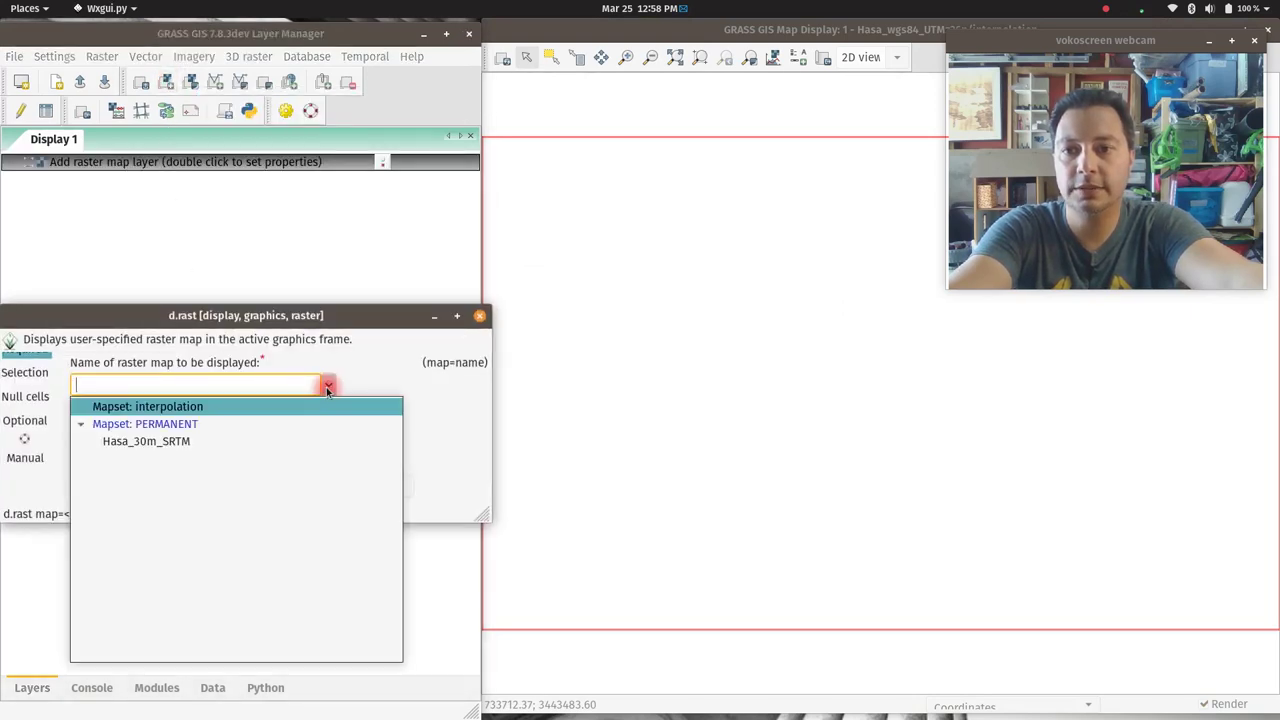
pyautogui.click(176, 441)
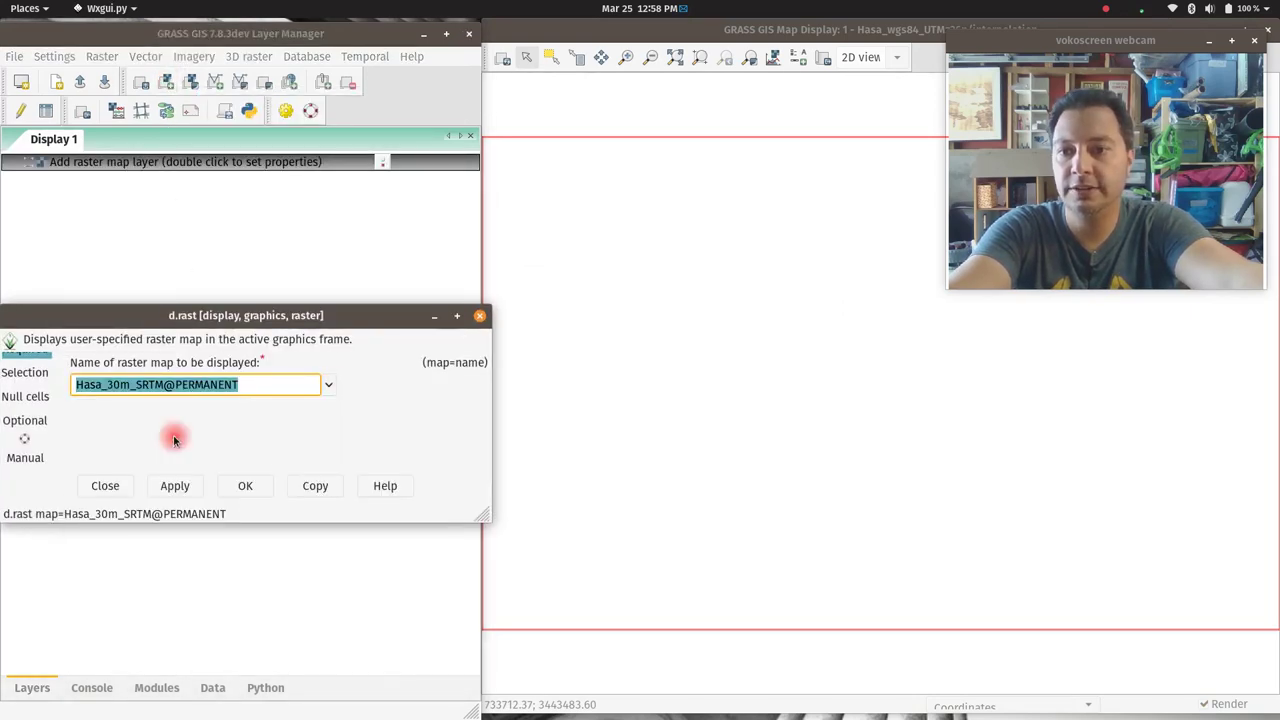
pyautogui.click(255, 489)
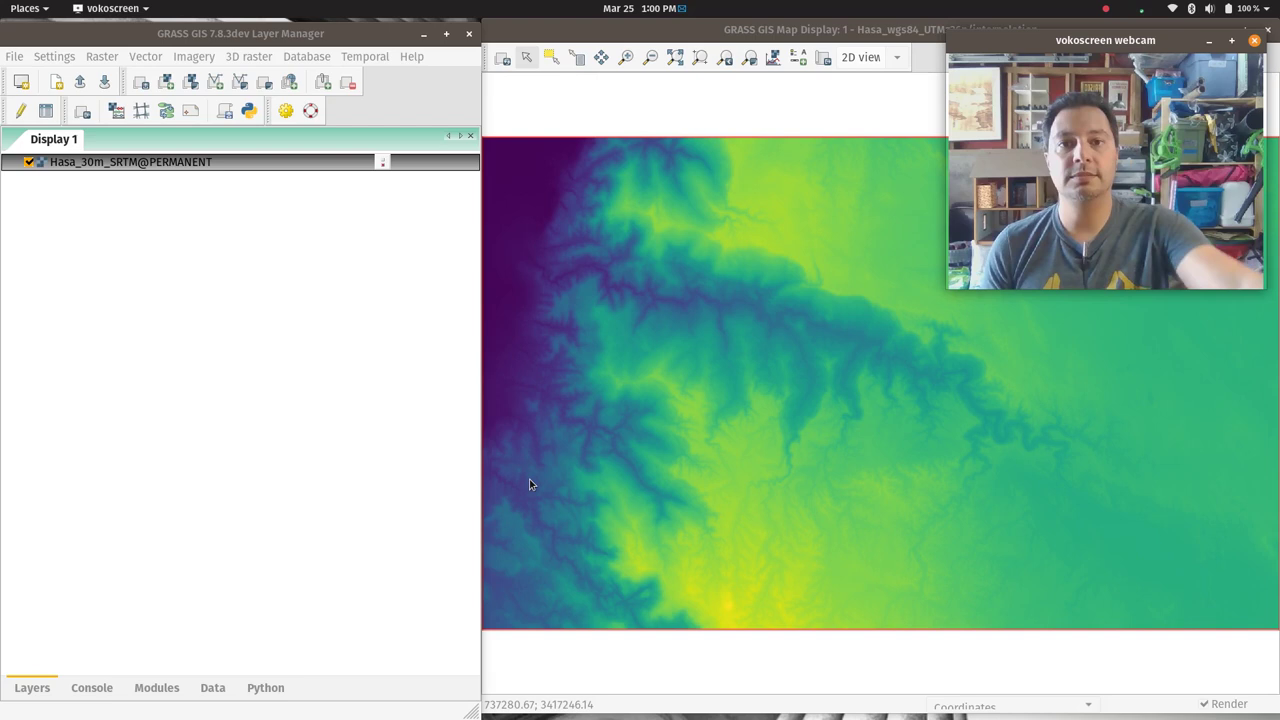
# Measure the four sides of a single raster cell in the southern tributary valley with the distance tool.
pyautogui.click(627, 58)
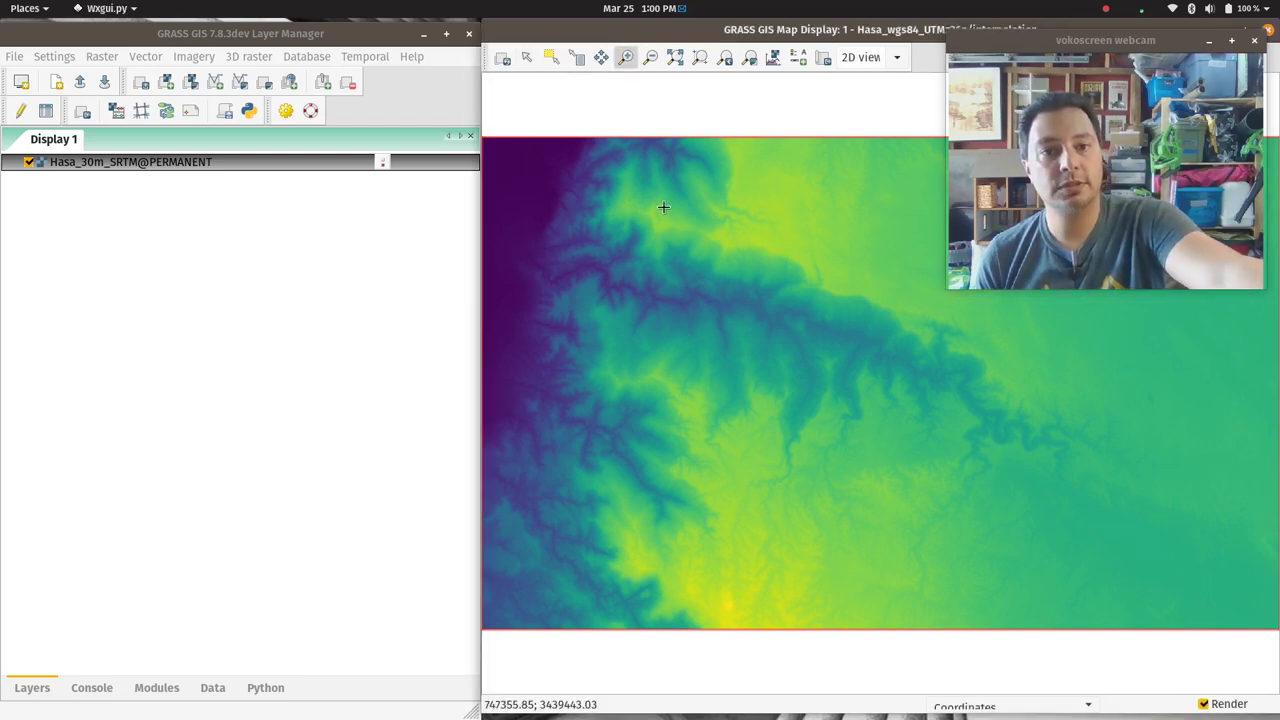
pyautogui.moveTo(782, 458); pyautogui.dragTo(806, 467)
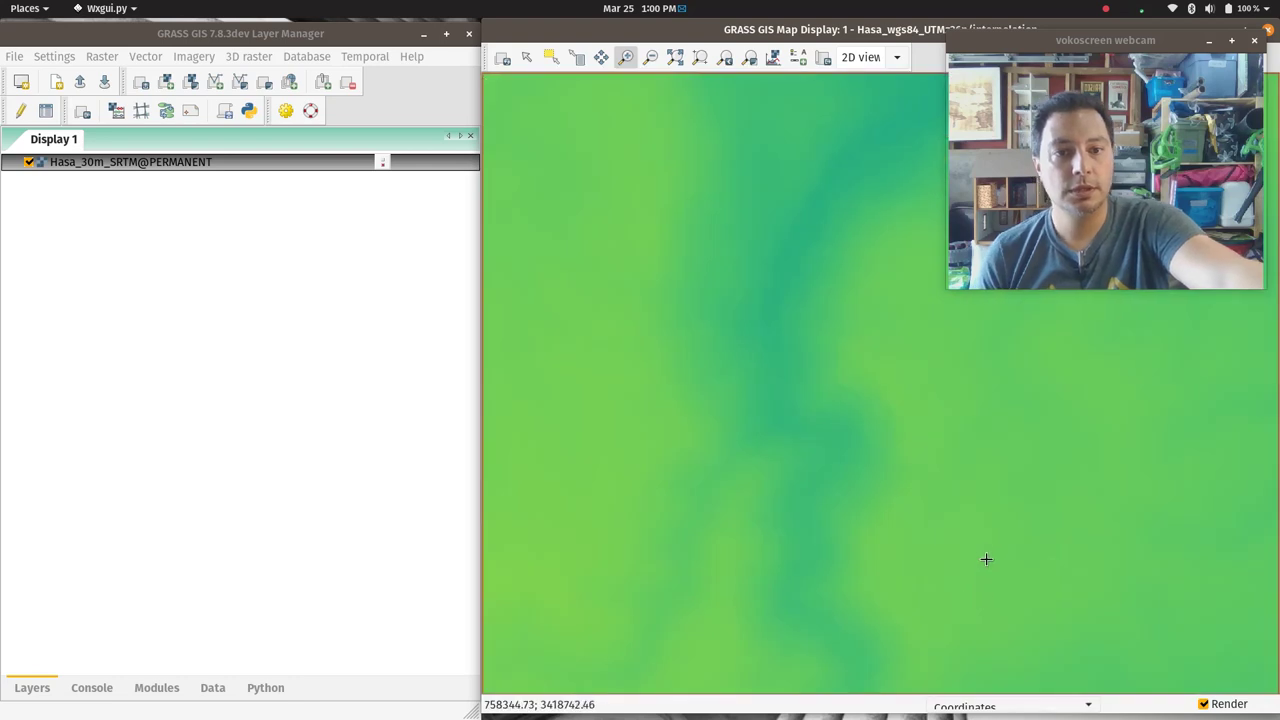
pyautogui.moveTo(701, 283); pyautogui.dragTo(891, 446)
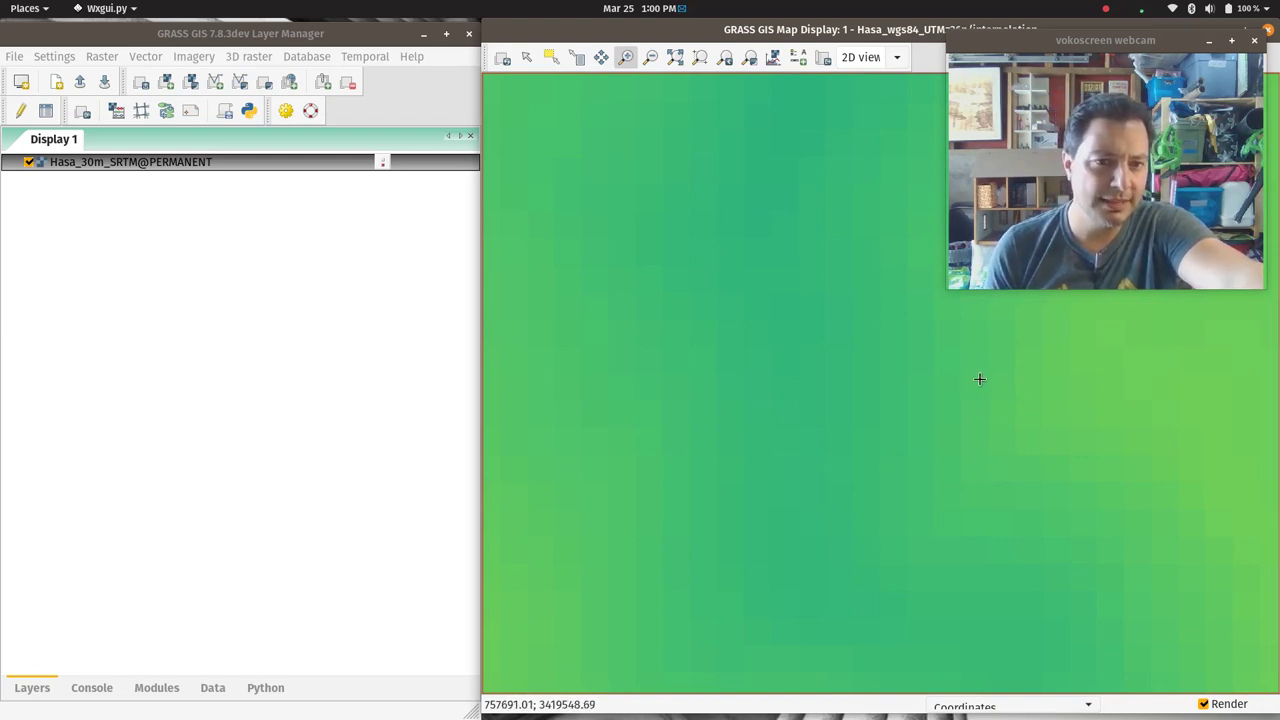
pyautogui.moveTo(1013, 43); pyautogui.dragTo(89, 449)
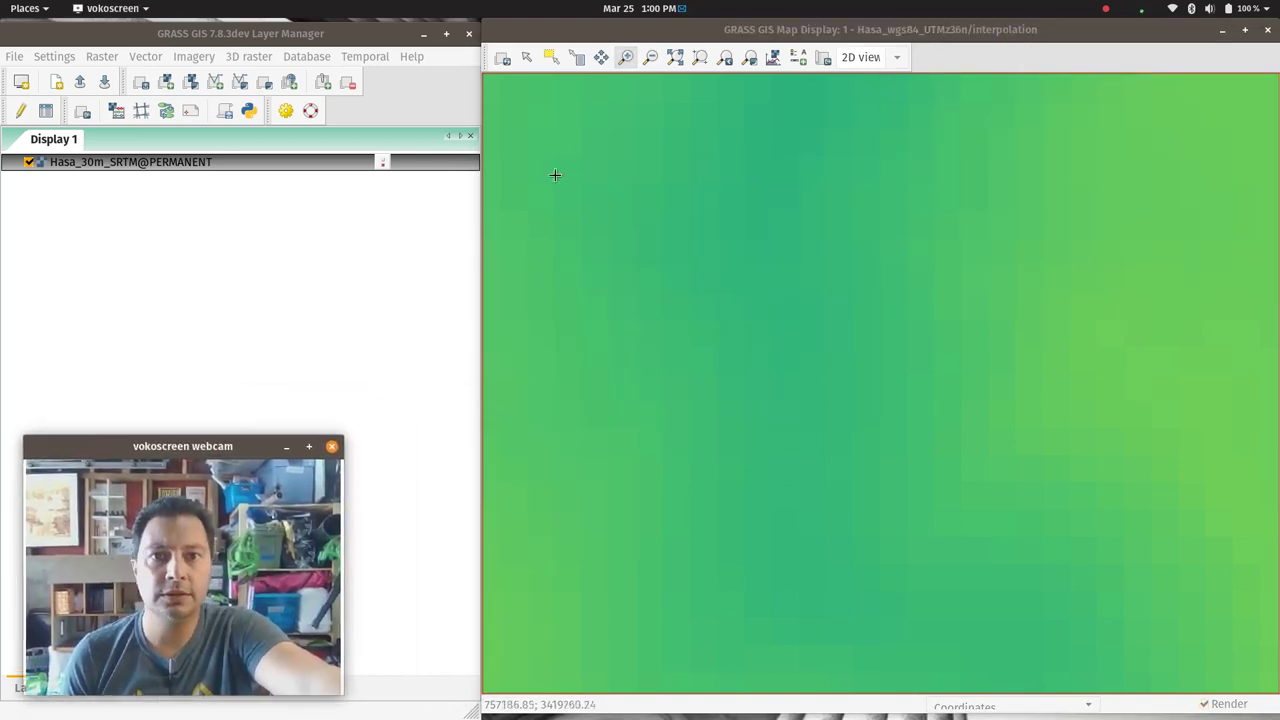
pyautogui.click(773, 60)
pyautogui.click(832, 70)
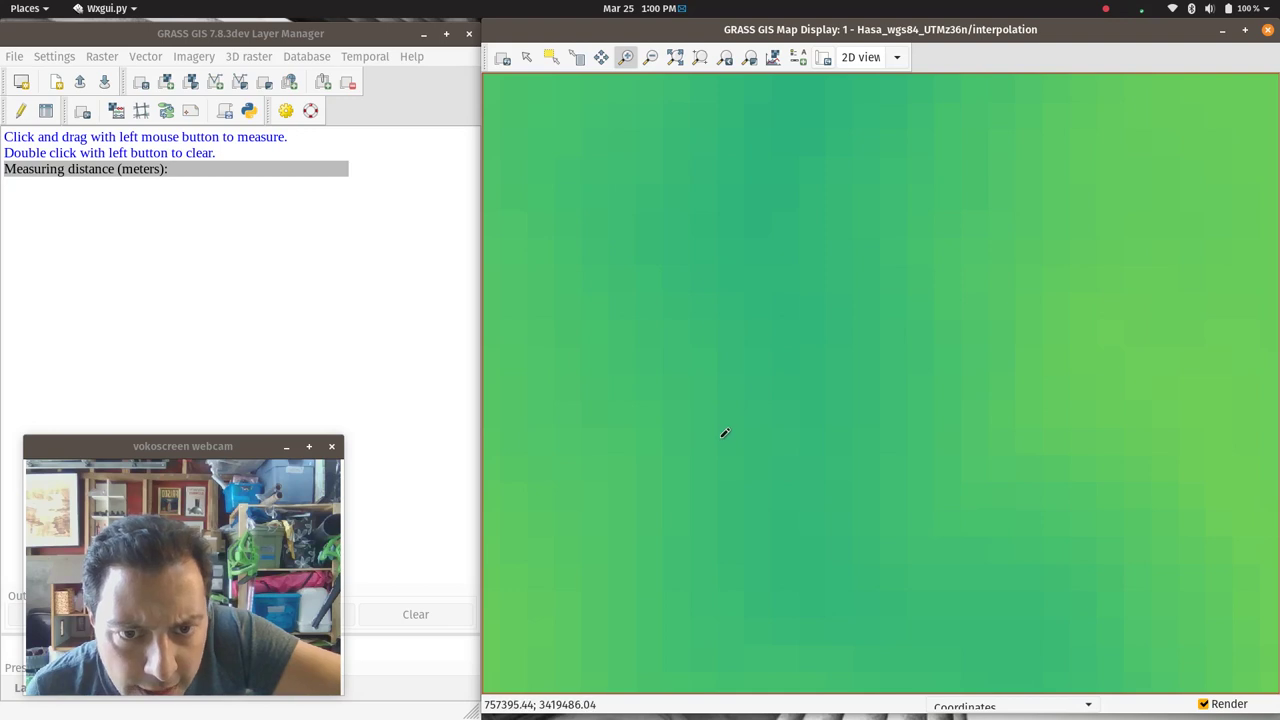
pyautogui.moveTo(724, 433); pyautogui.dragTo(754, 432)
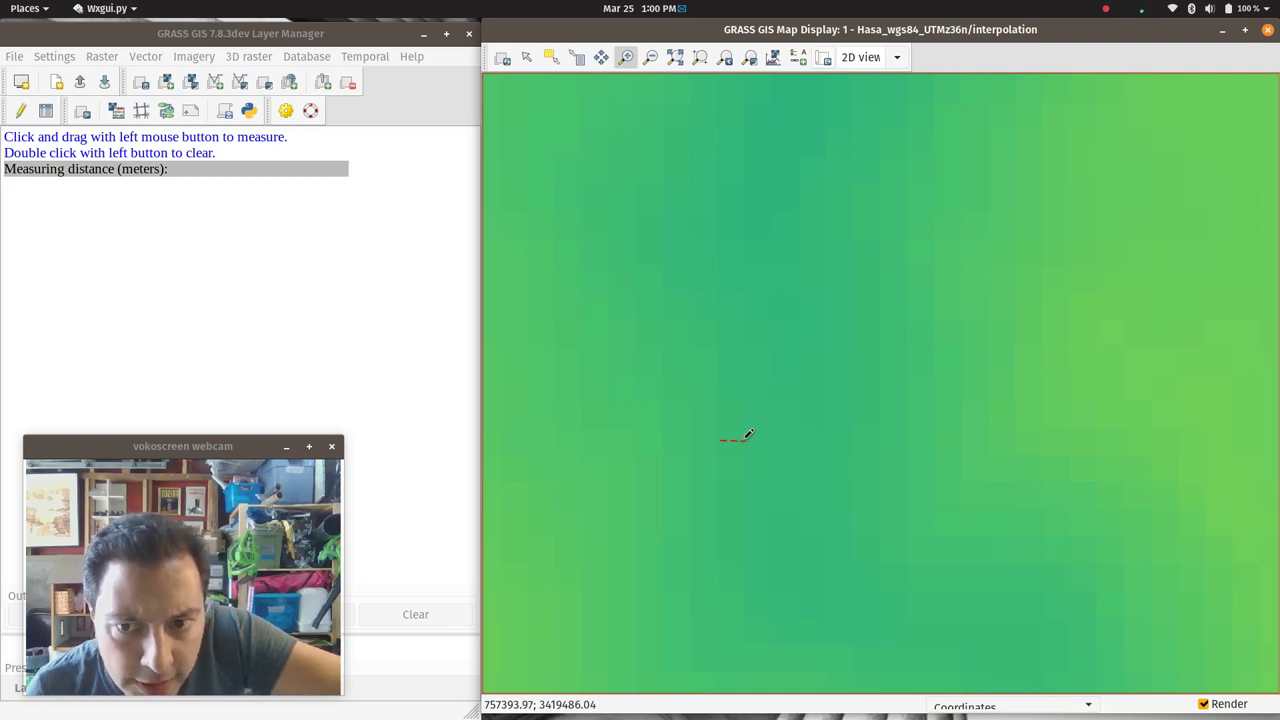
pyautogui.moveTo(748, 434); pyautogui.dragTo(747, 435)
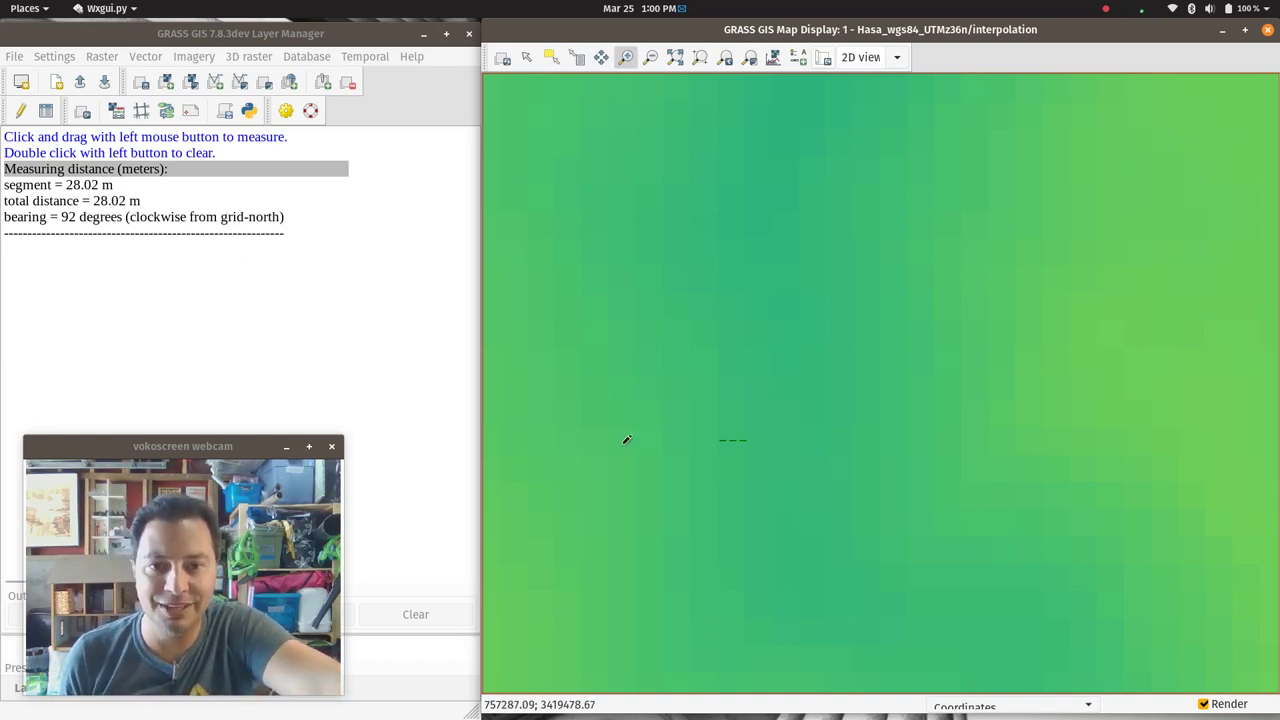
pyautogui.moveTo(724, 438)
pyautogui.mouseDown()
pyautogui.moveTo(750, 433)
pyautogui.moveTo(747, 461)
pyautogui.moveTo(719, 457)
pyautogui.moveTo(724, 436)
pyautogui.mouseUp()
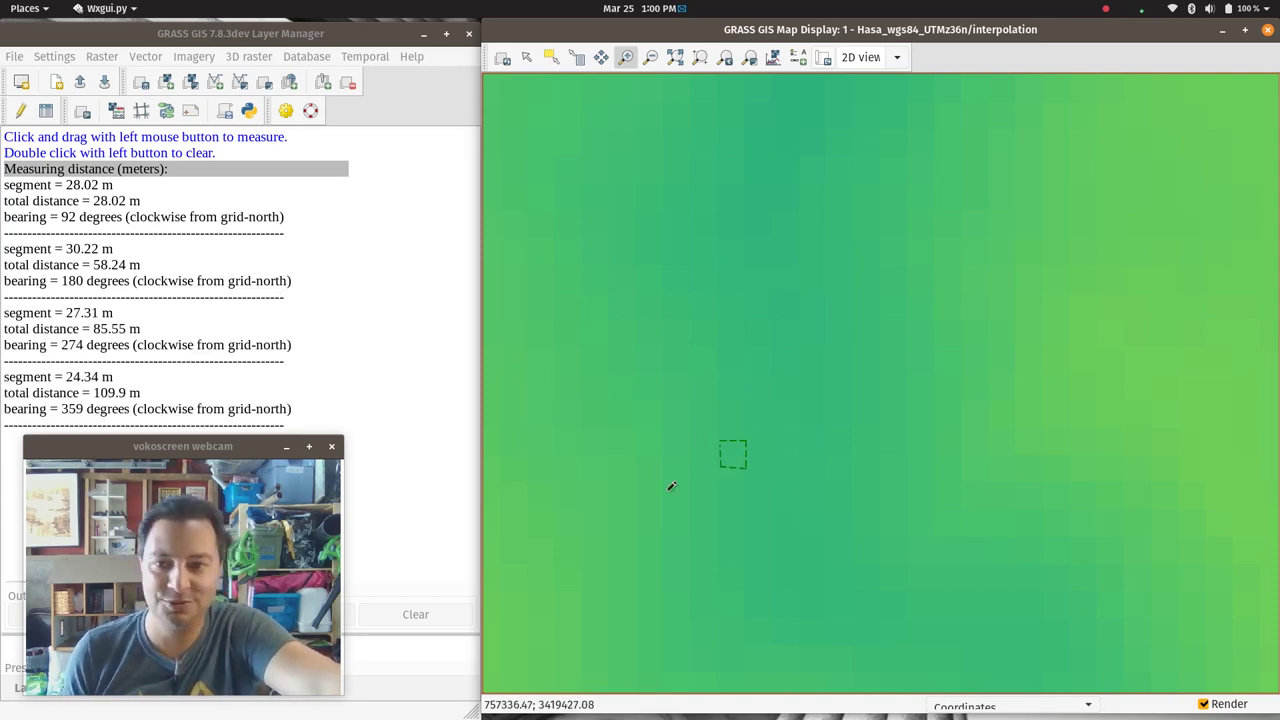
# End the distance measurement, clear its lines and return the map display to the full extent of the elevation raster.
pyautogui.rightClick(706, 384)
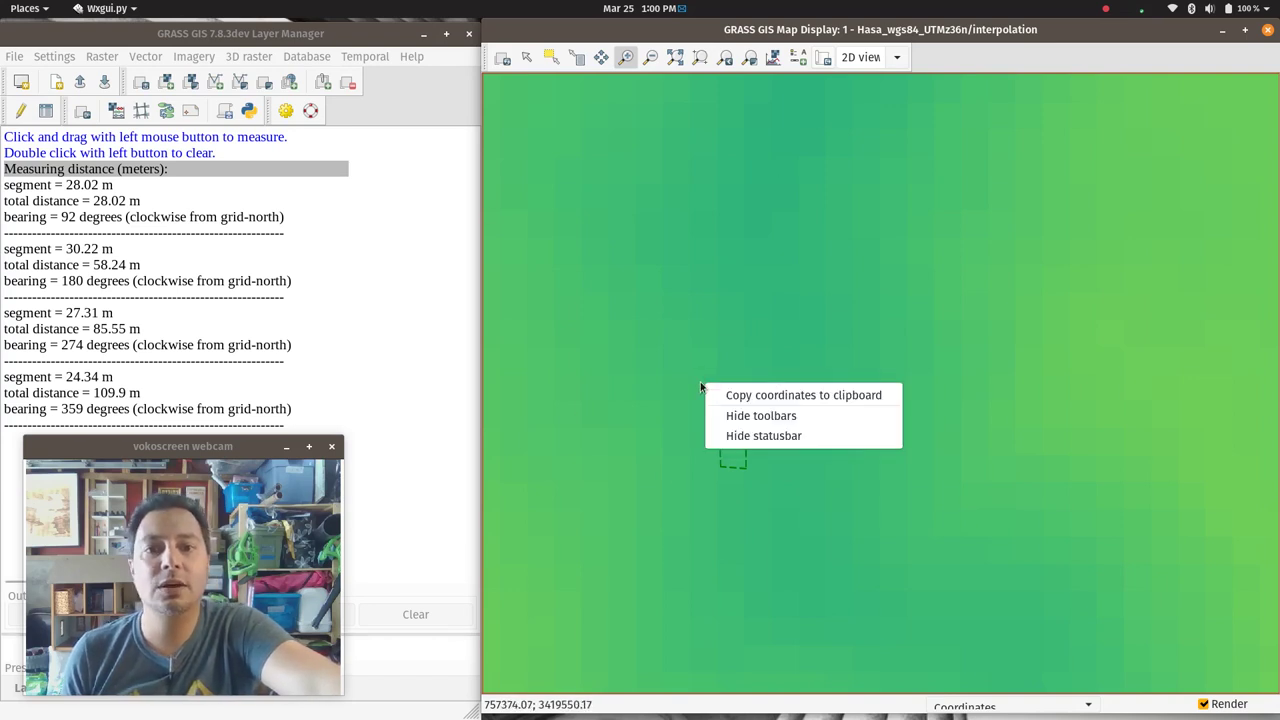
pyautogui.click(651, 357)
pyautogui.click(649, 355)
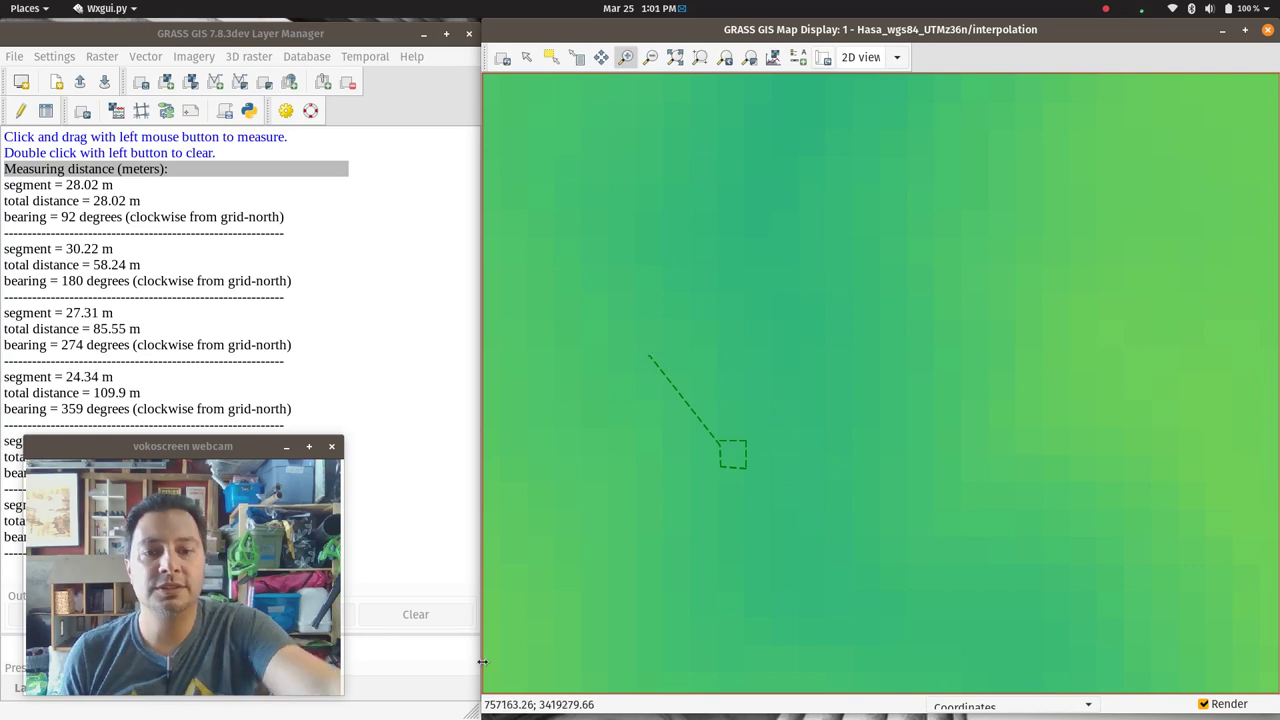
pyautogui.click(879, 350)
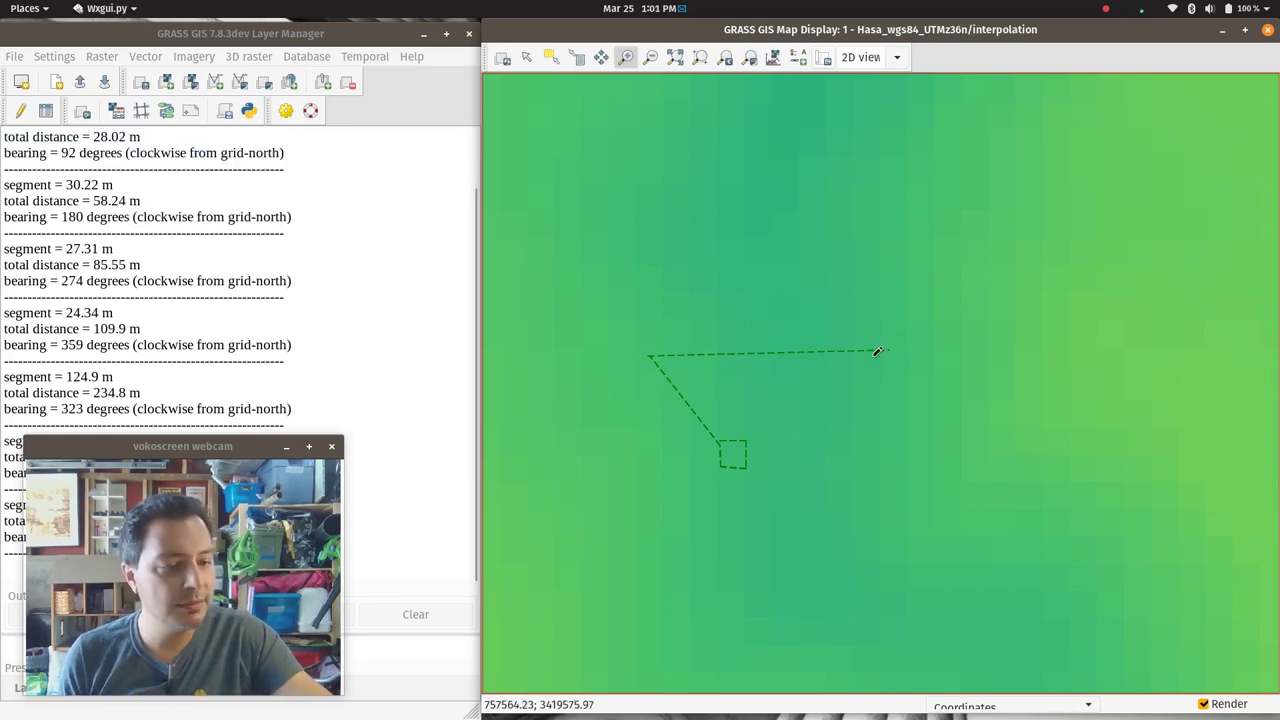
pyautogui.click(878, 352)
pyautogui.rightClick(874, 363)
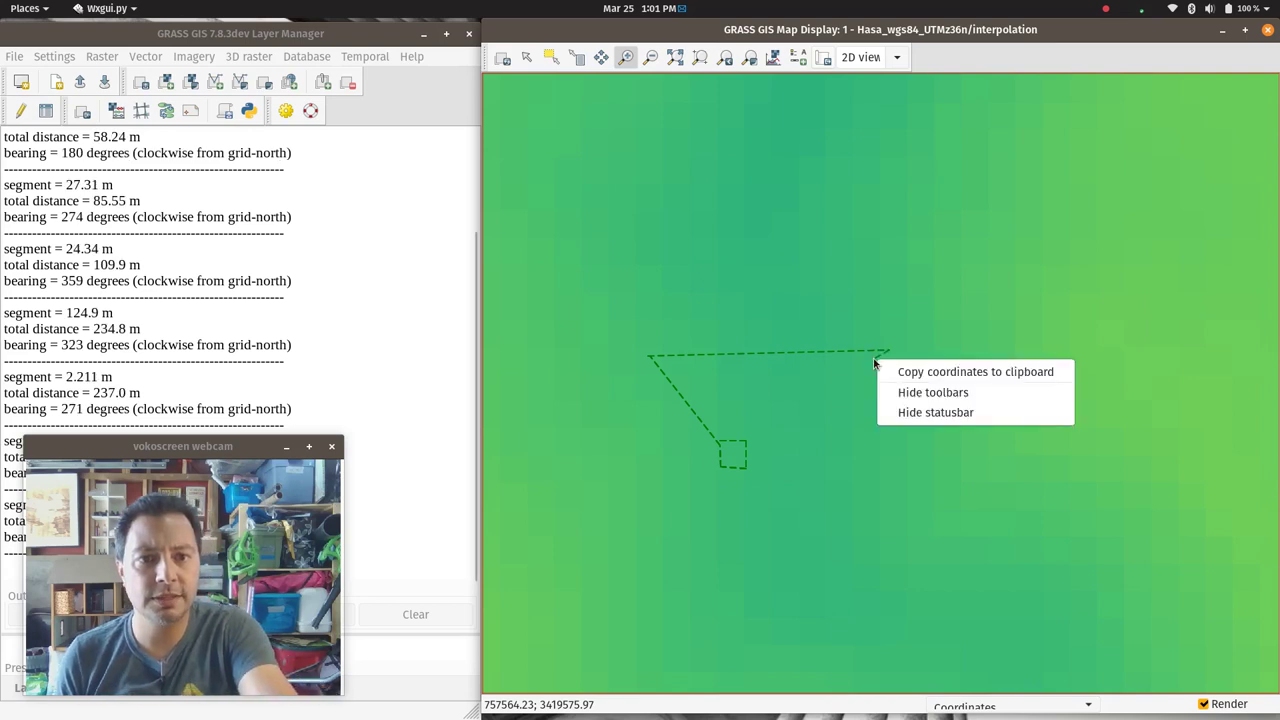
pyautogui.click(832, 312)
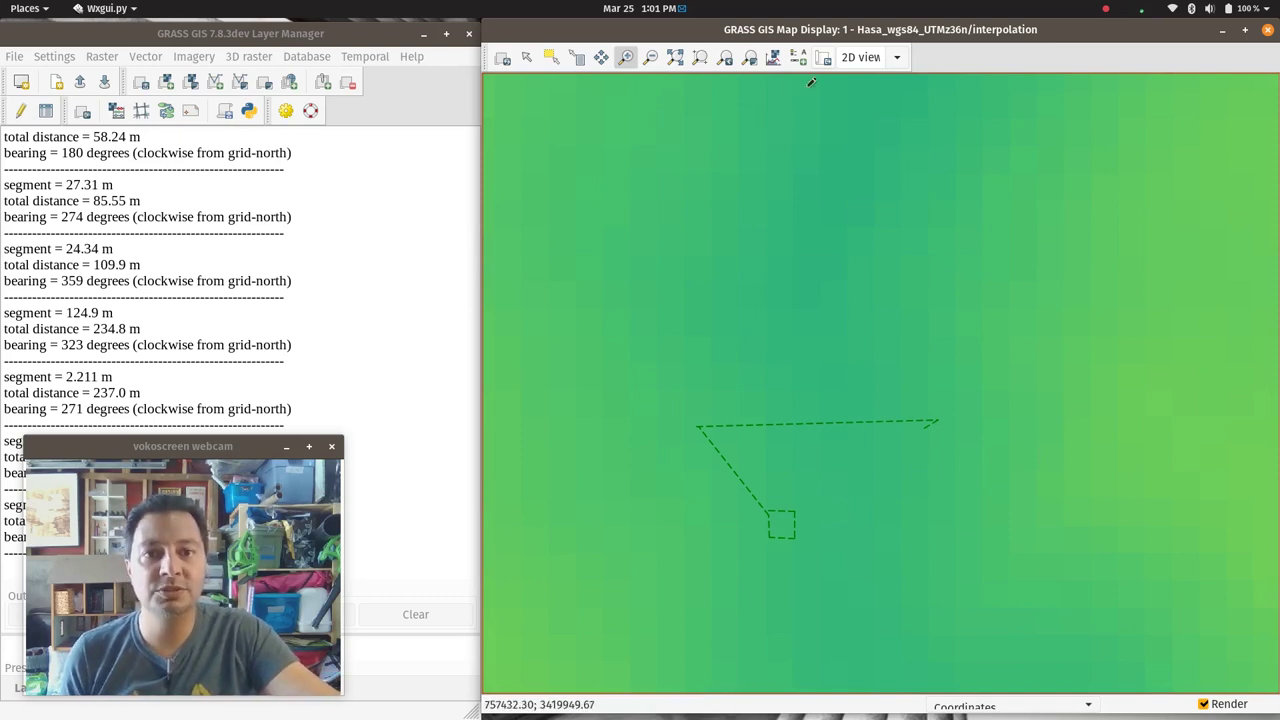
pyautogui.click(726, 59)
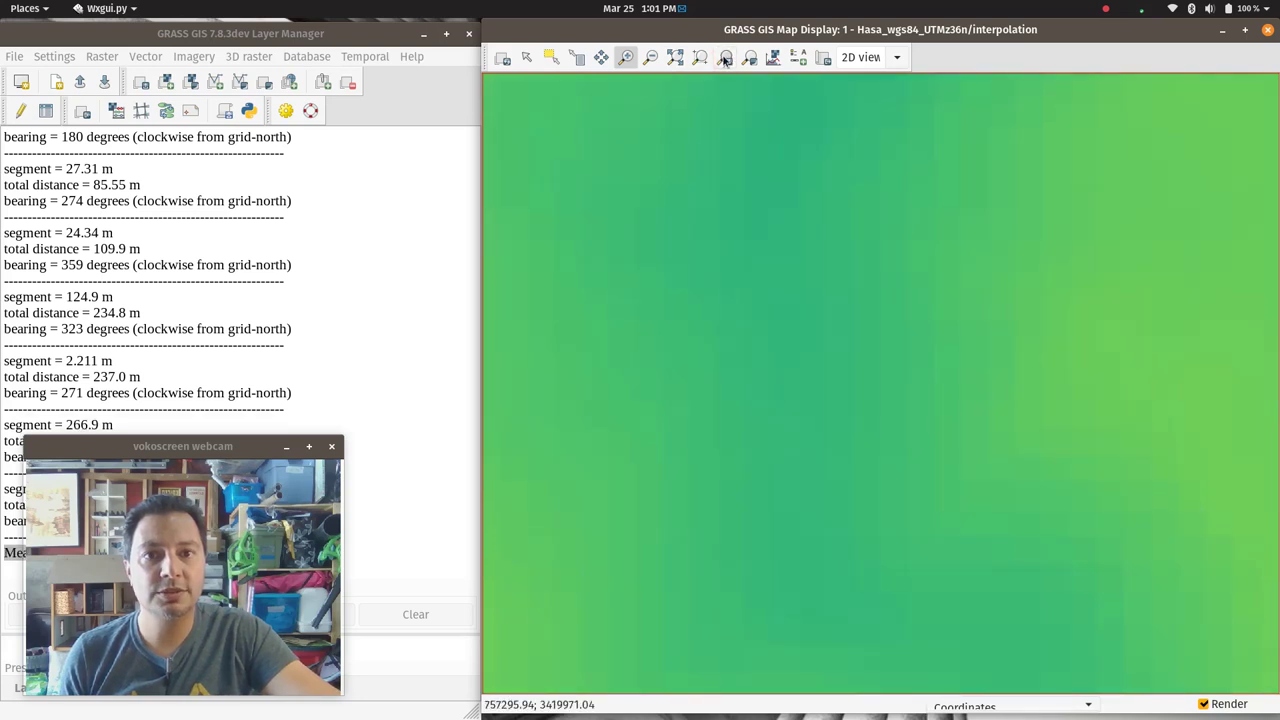
pyautogui.click(726, 58)
pyautogui.click(726, 58)
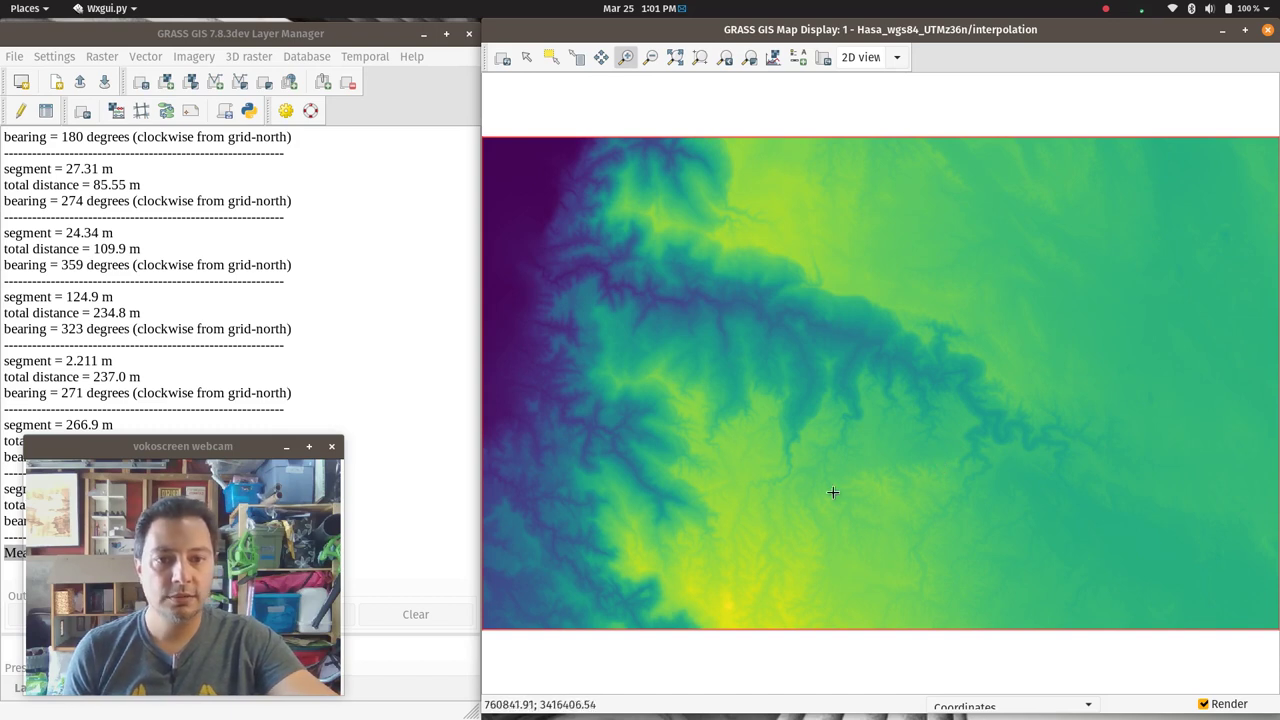
pyautogui.click(857, 329)
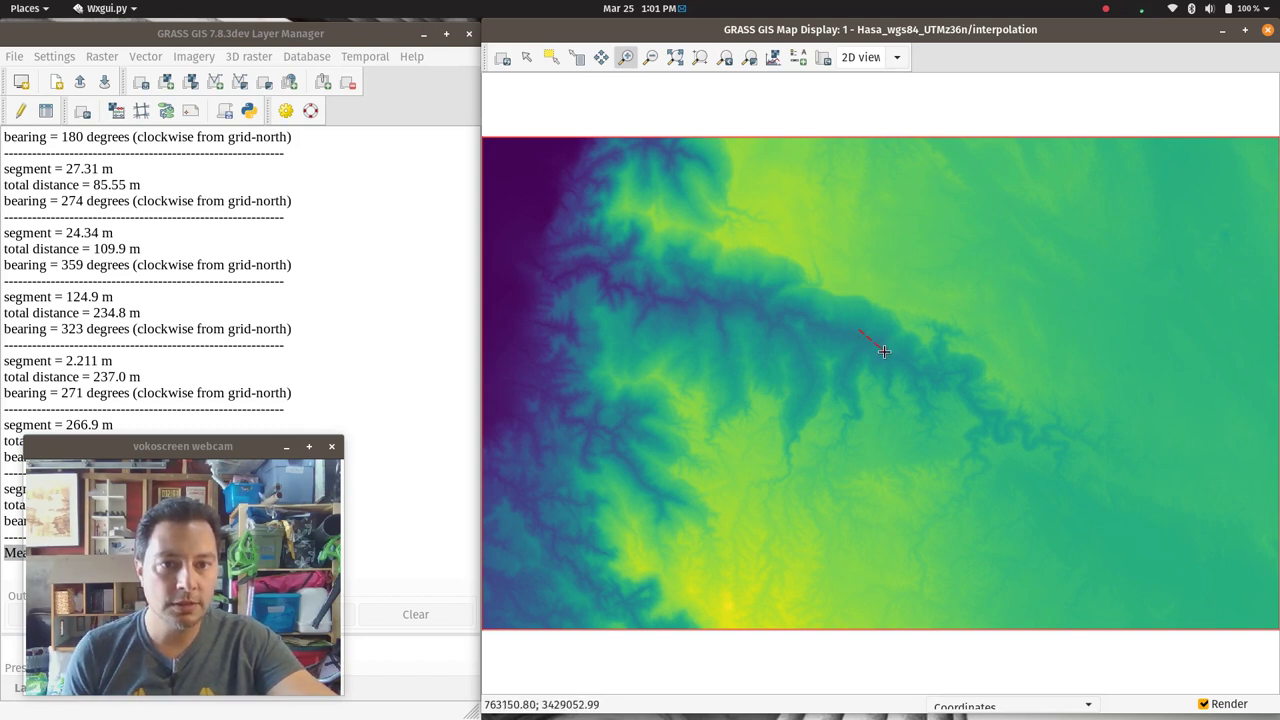
pyautogui.click(771, 139)
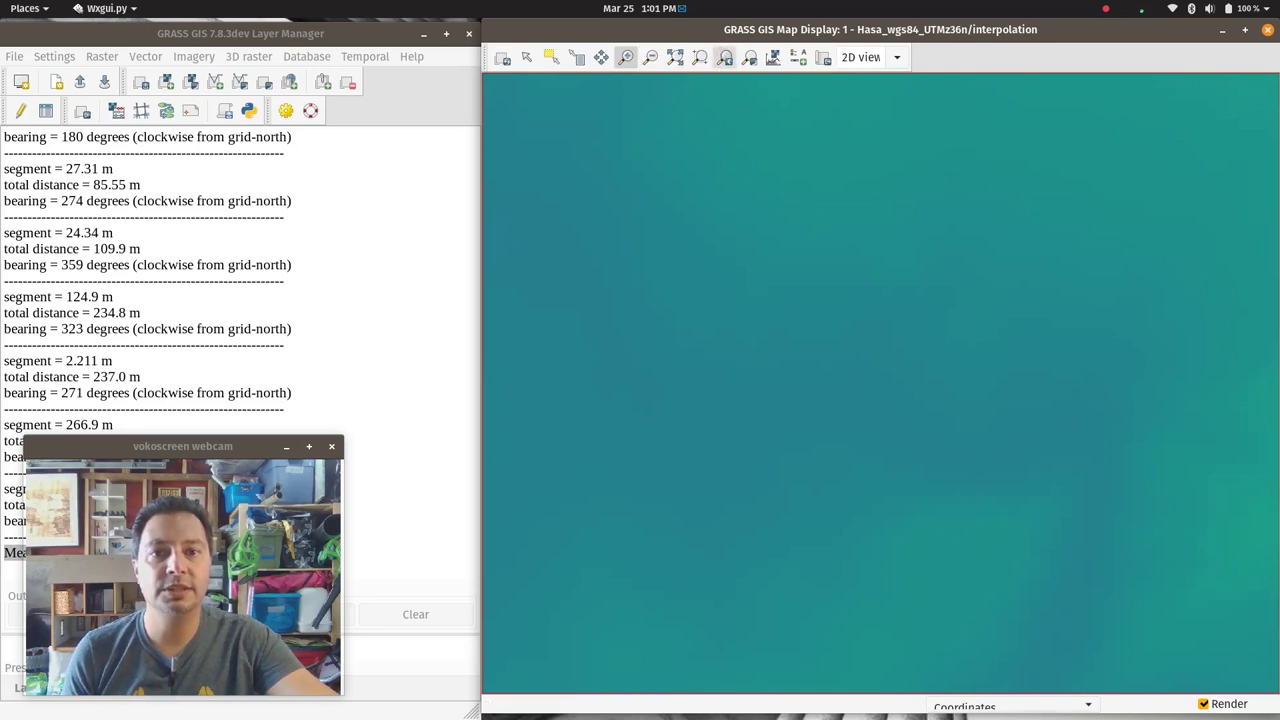
pyautogui.click(724, 57)
pyautogui.click(626, 57)
# Measure a two-segment line over the plateau north of the main canyon with the distance tool, and clear the lines.
pyautogui.click(797, 57)
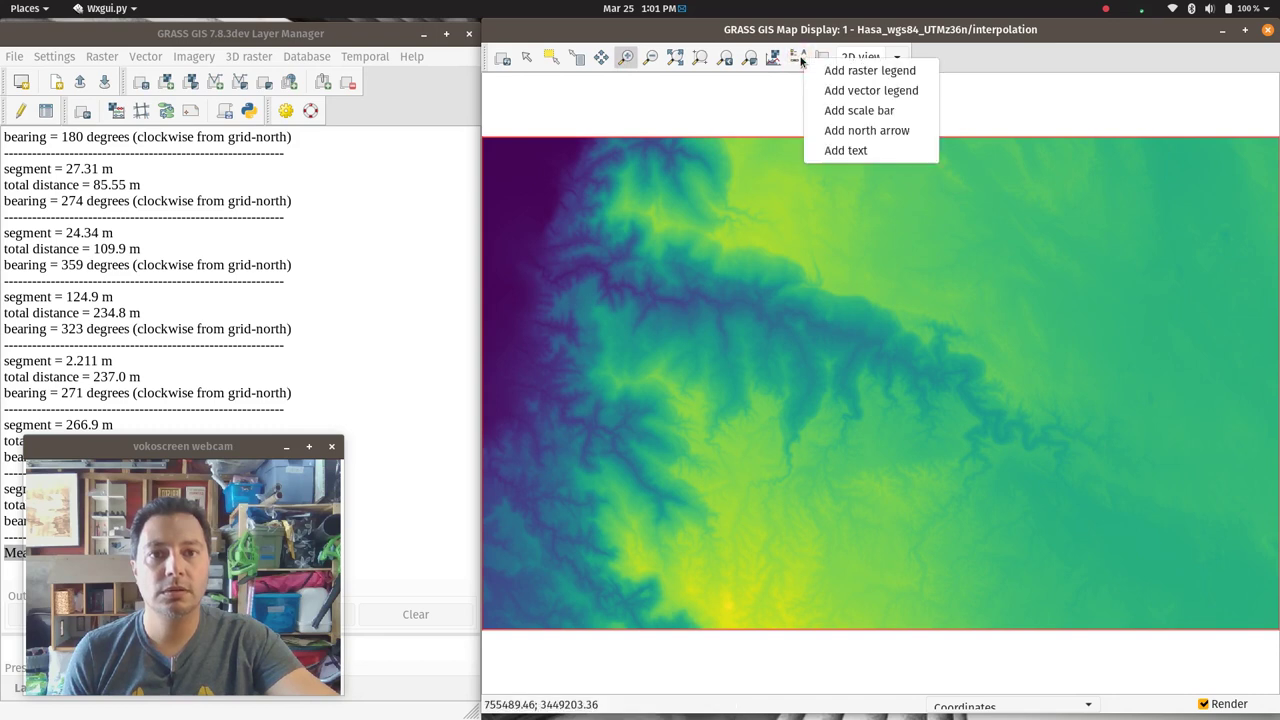
pyautogui.click(773, 58)
pyautogui.click(773, 58)
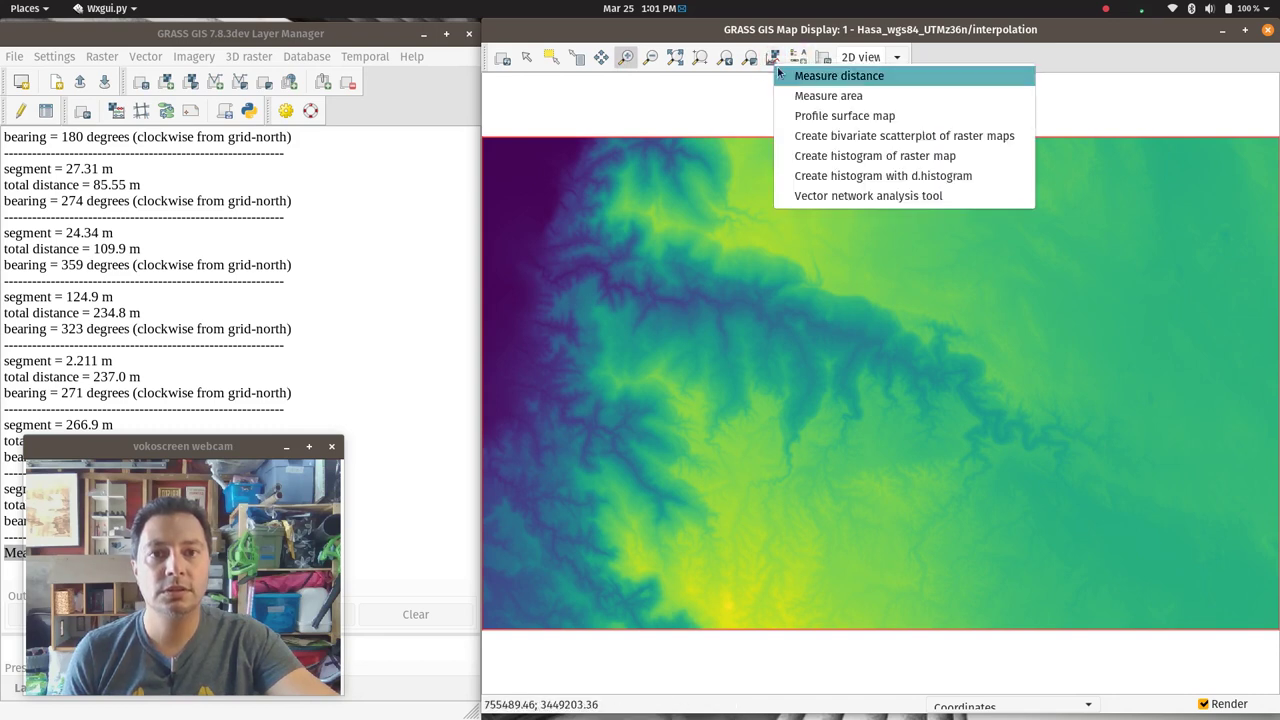
pyautogui.click(810, 78)
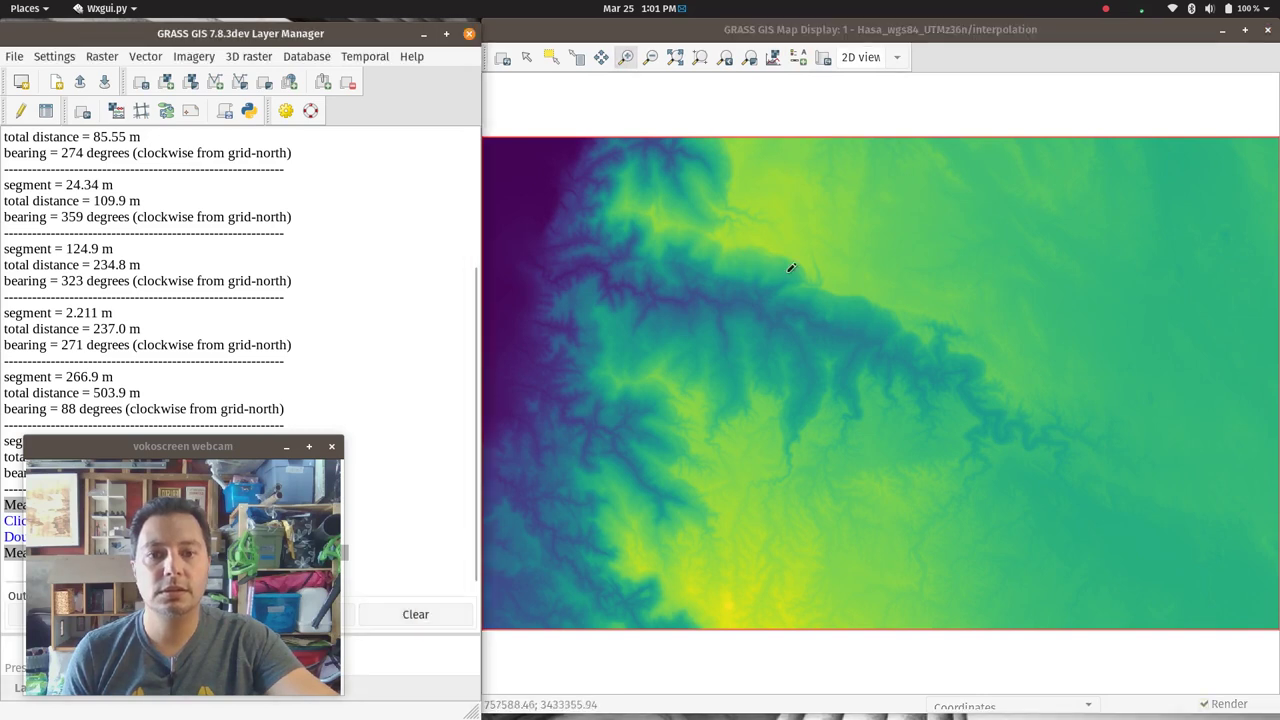
pyautogui.rightClick(793, 276)
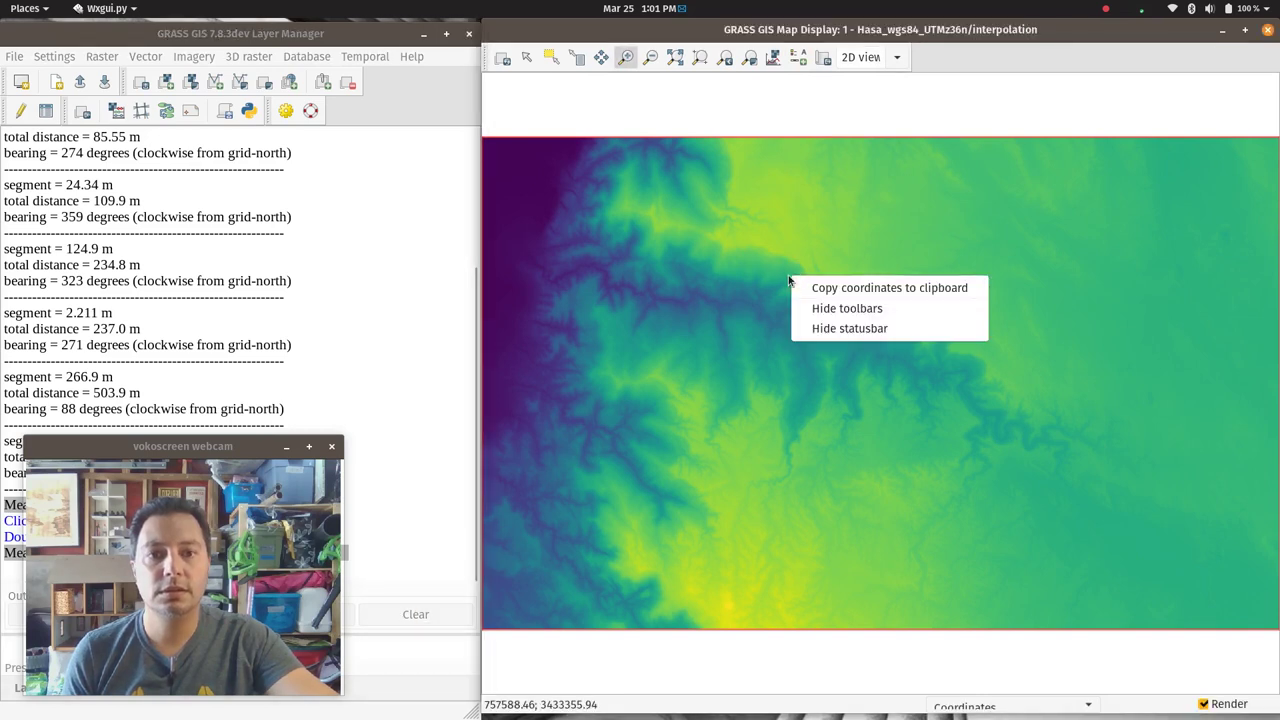
pyautogui.click(763, 195)
pyautogui.click(788, 216)
pyautogui.click(913, 210)
pyautogui.rightClick(997, 312)
pyautogui.click(874, 260)
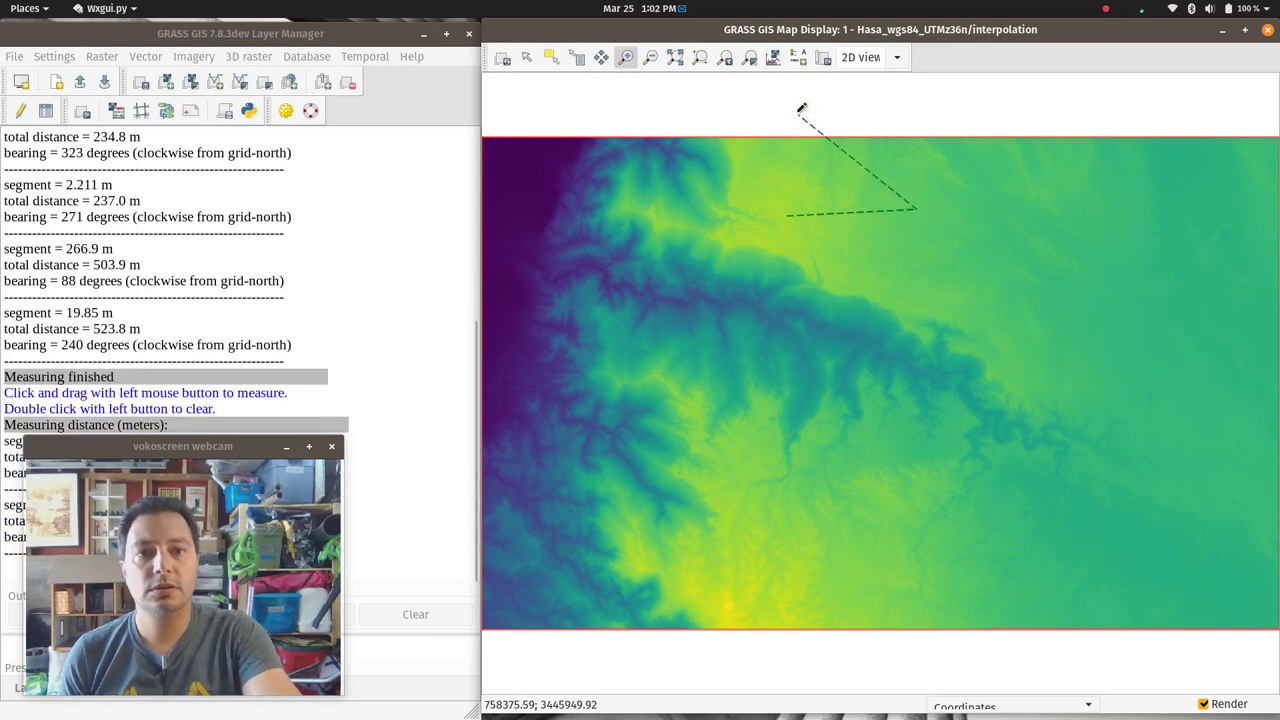
pyautogui.doubleClick(801, 108)
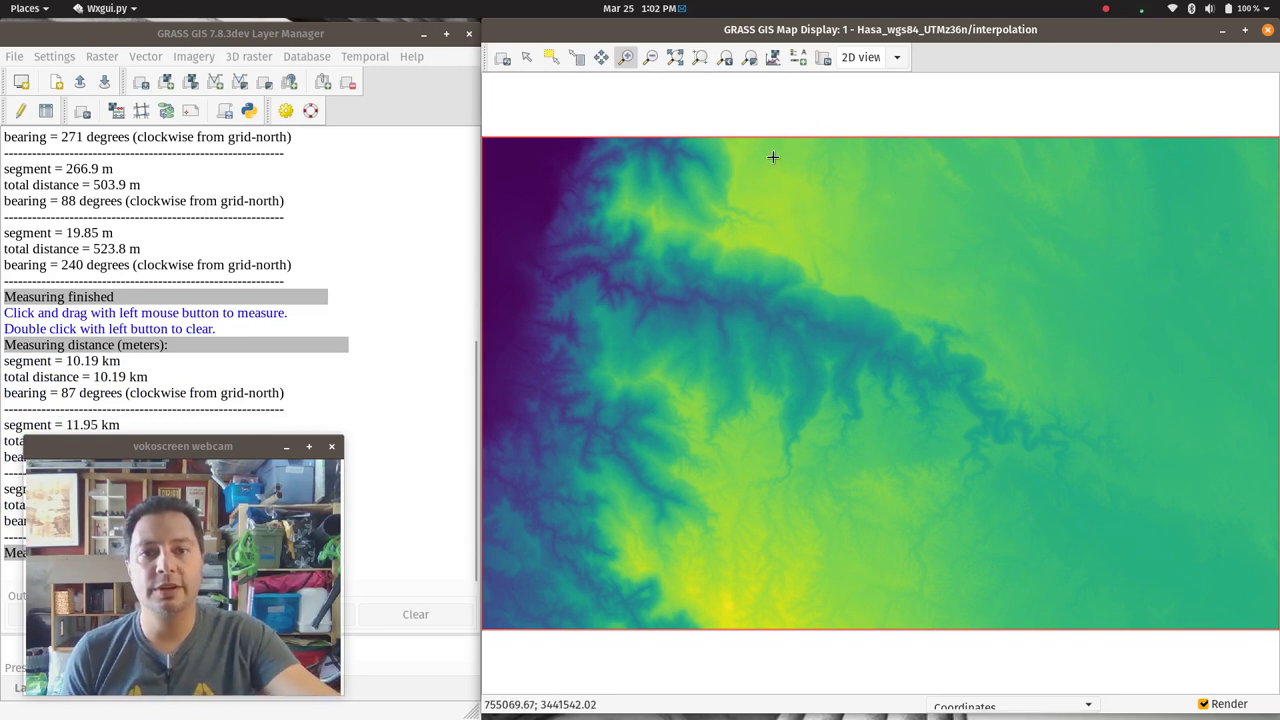
# Set the computational region extent from the display zoomed in on the valleys south of the main canyon, and frame the display around that region.
pyautogui.click(650, 57)
pyautogui.click(626, 58)
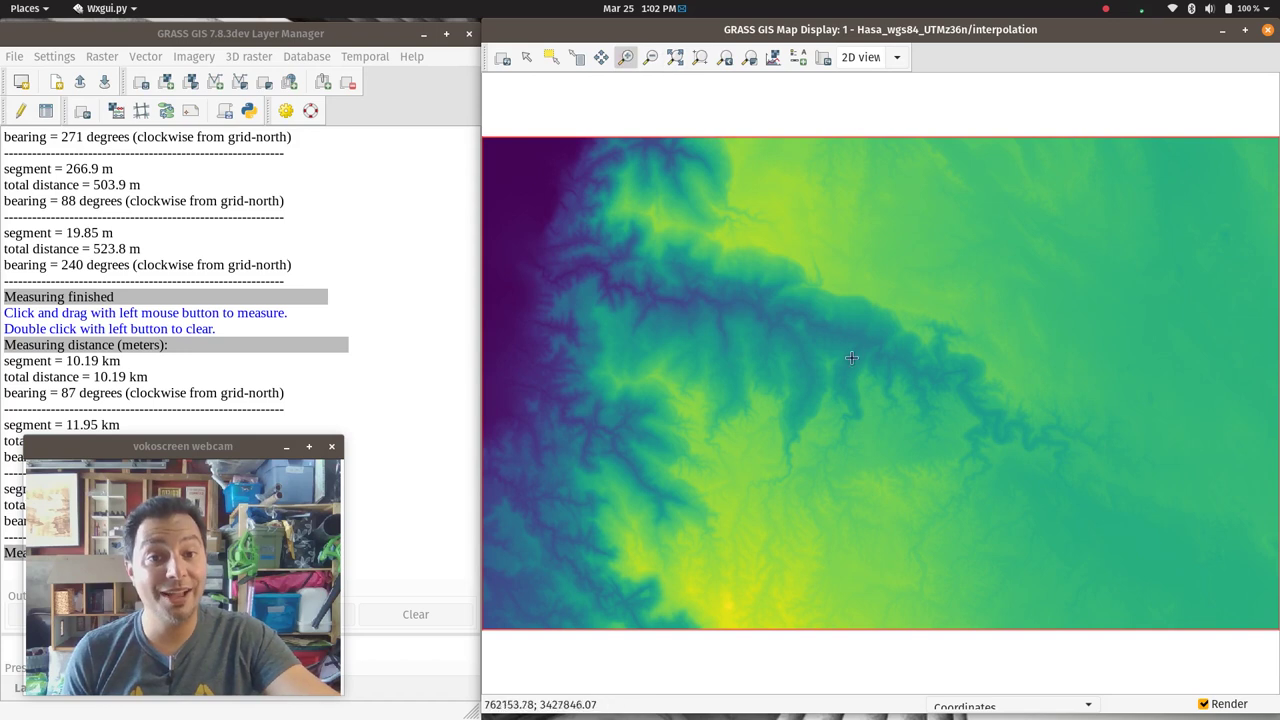
pyautogui.moveTo(864, 337); pyautogui.dragTo(900, 396)
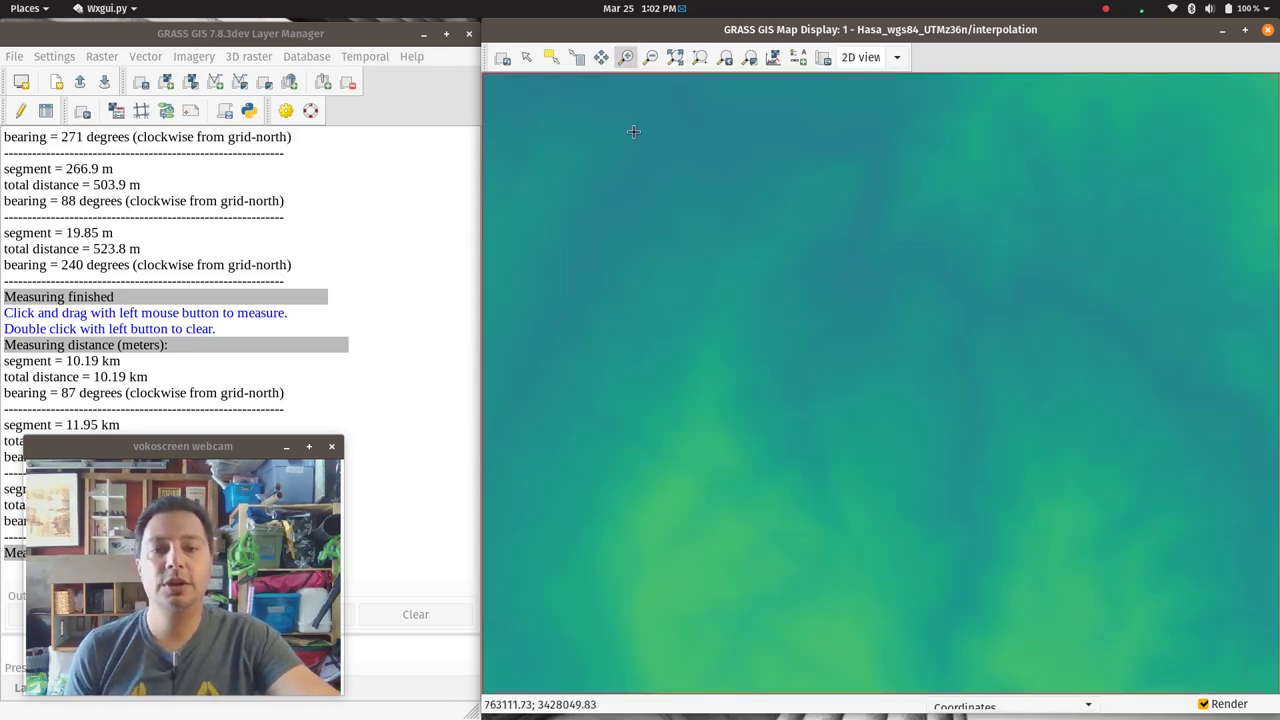
pyautogui.click(749, 57)
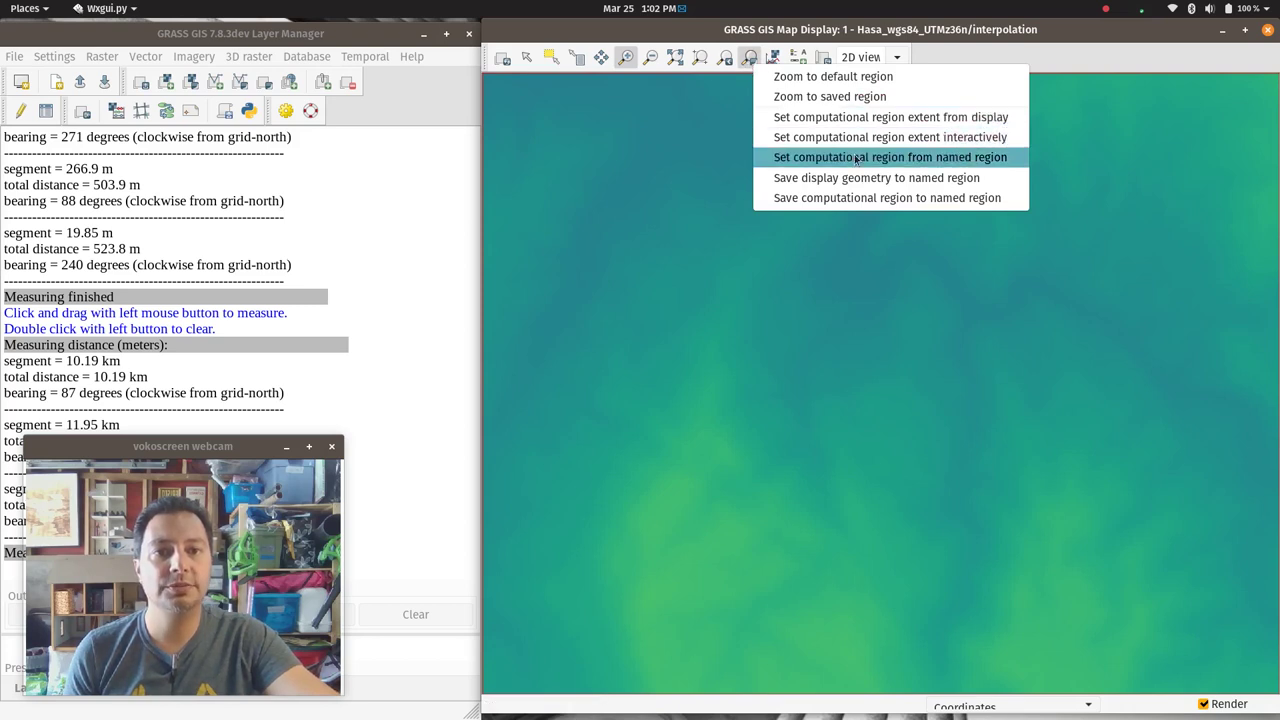
pyautogui.click(870, 117)
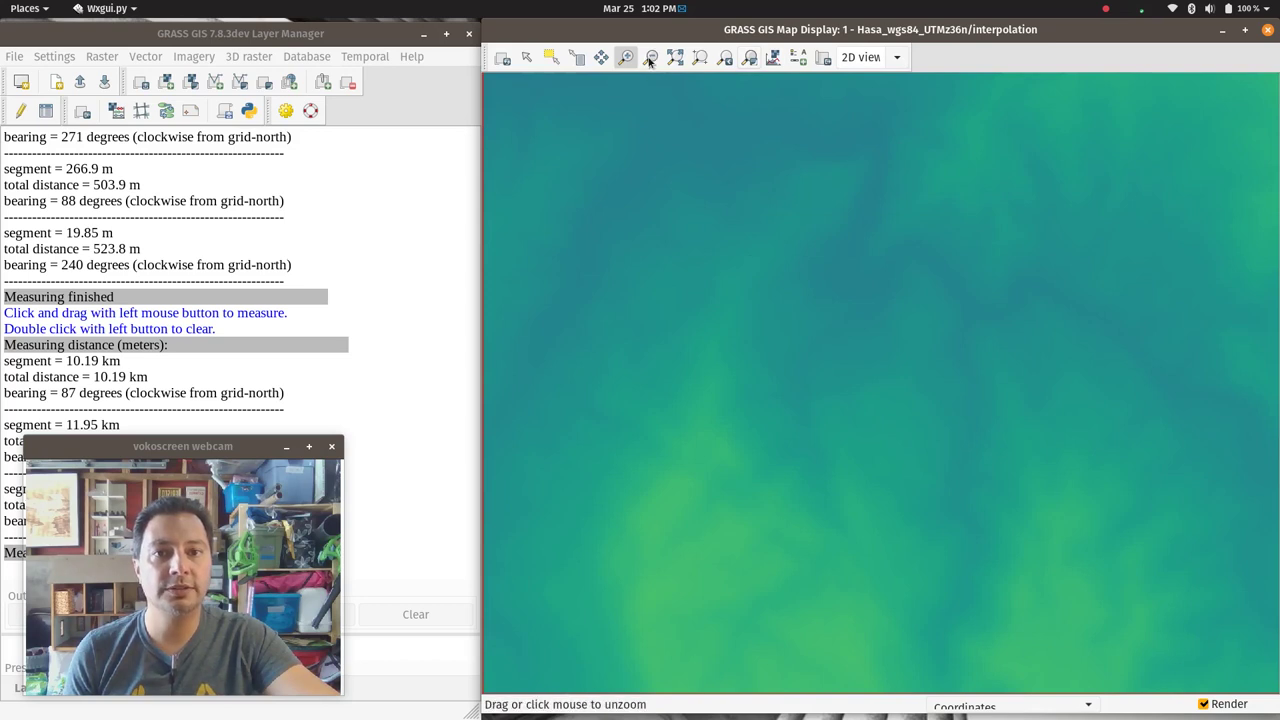
pyautogui.click(725, 58)
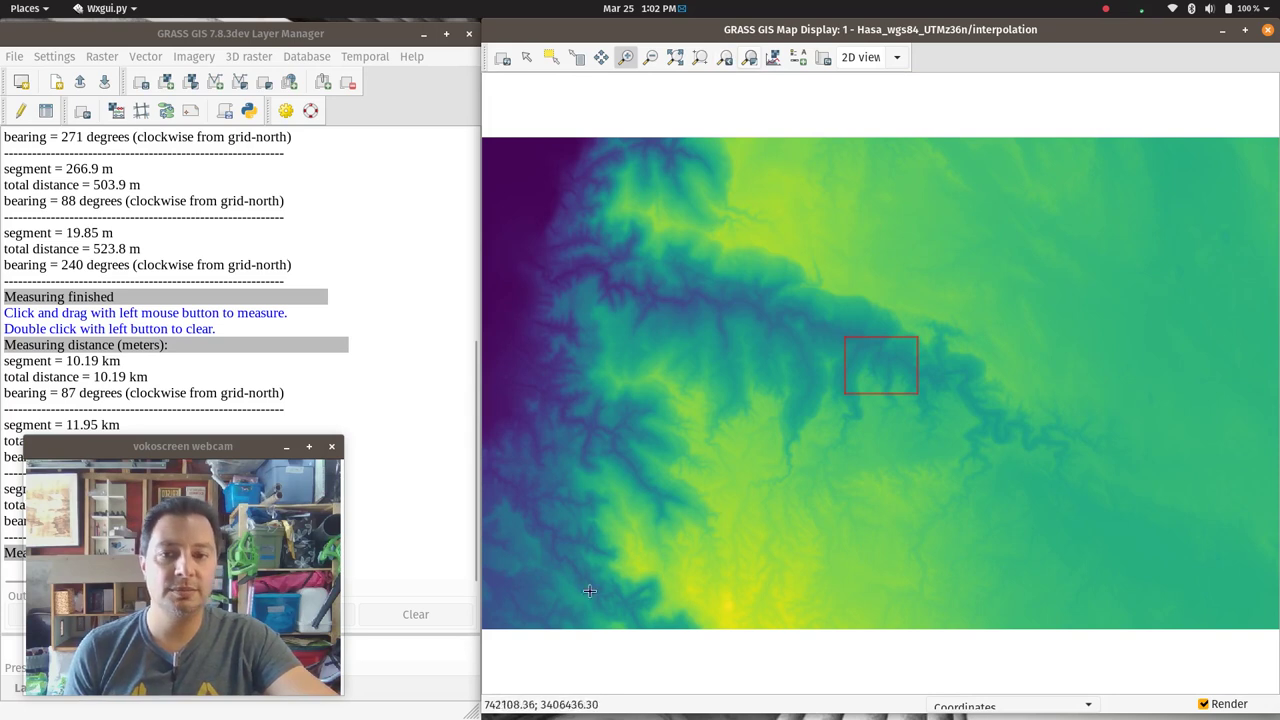
pyautogui.click(725, 58)
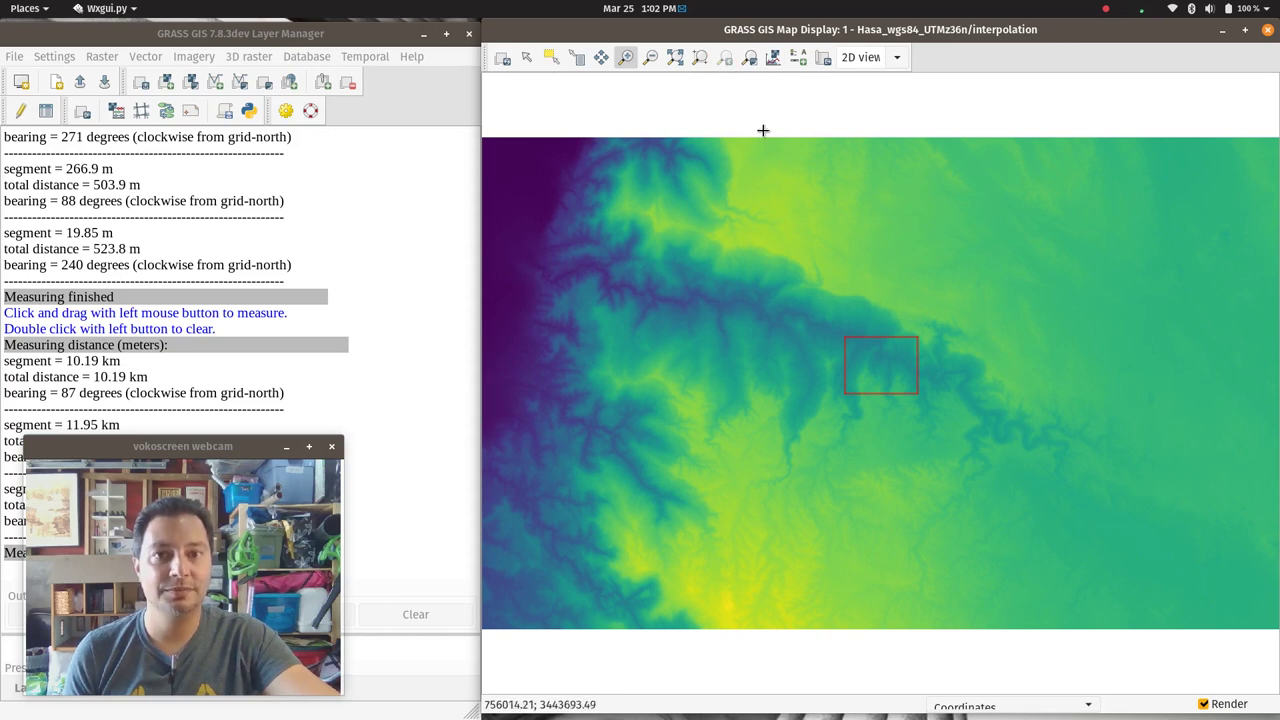
pyautogui.click(765, 58)
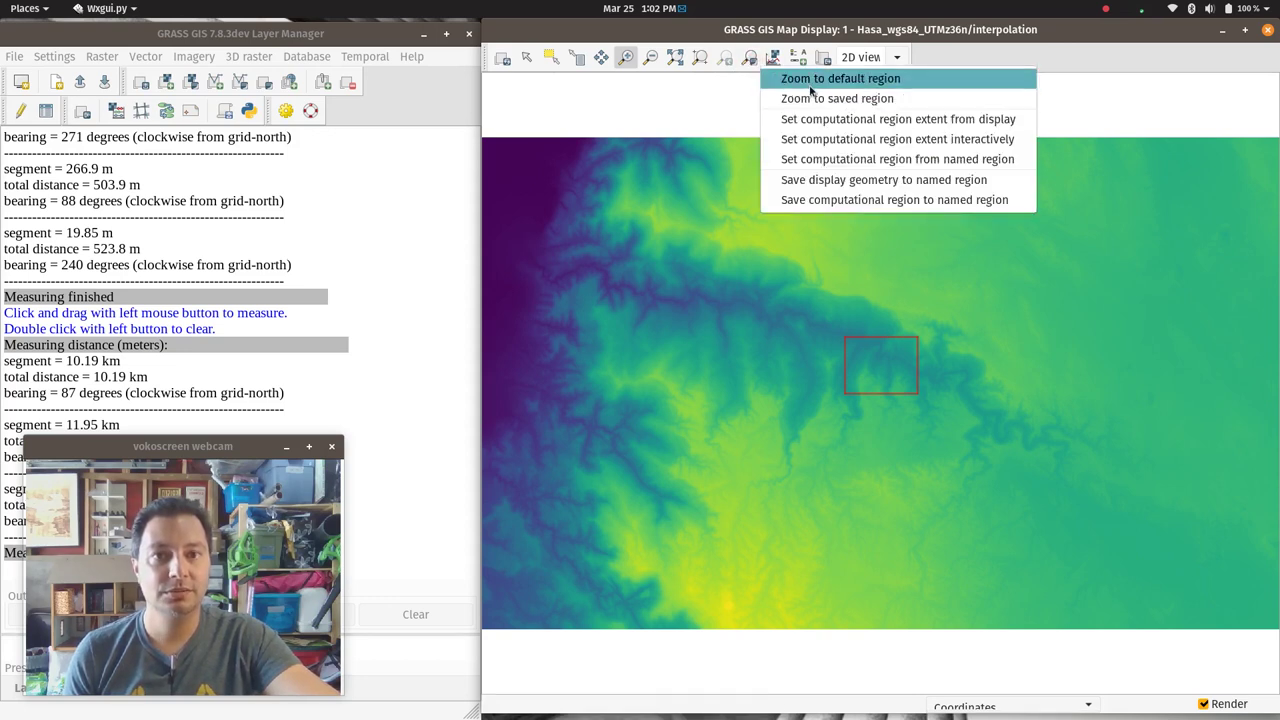
pyautogui.click(625, 58)
pyautogui.moveTo(818, 314); pyautogui.dragTo(888, 361)
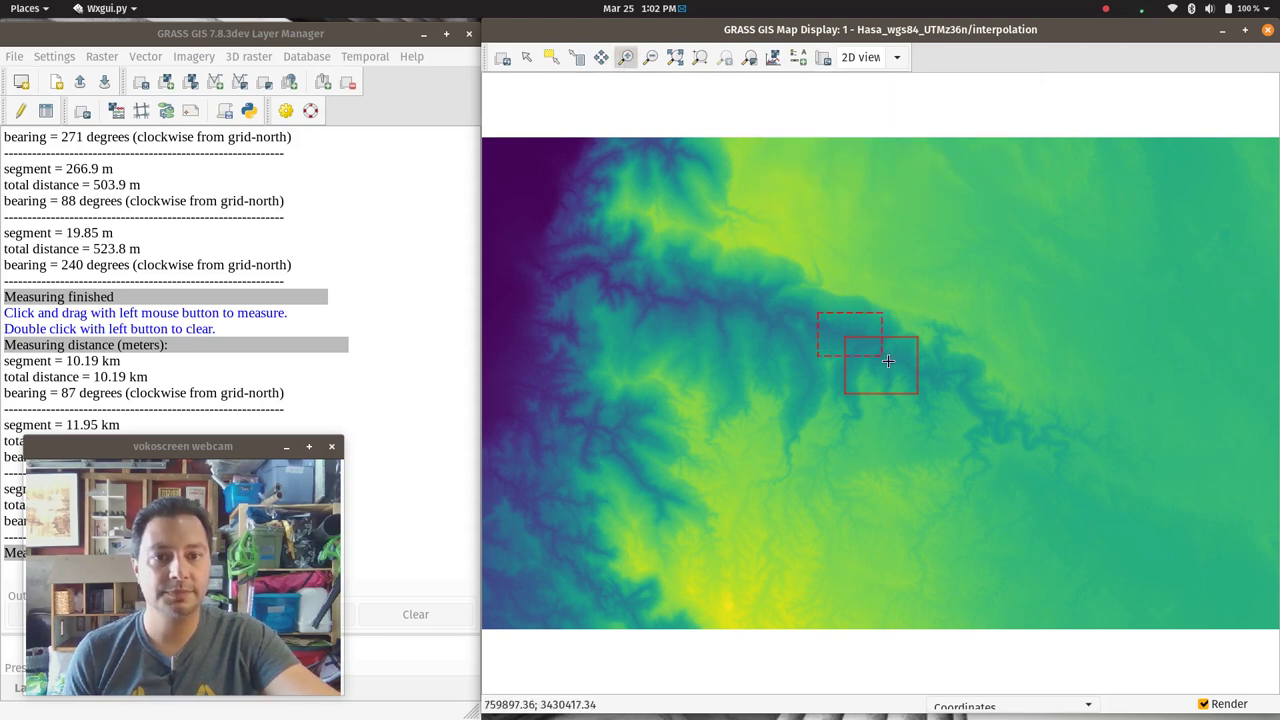
pyautogui.moveTo(944, 415); pyautogui.dragTo(945, 416)
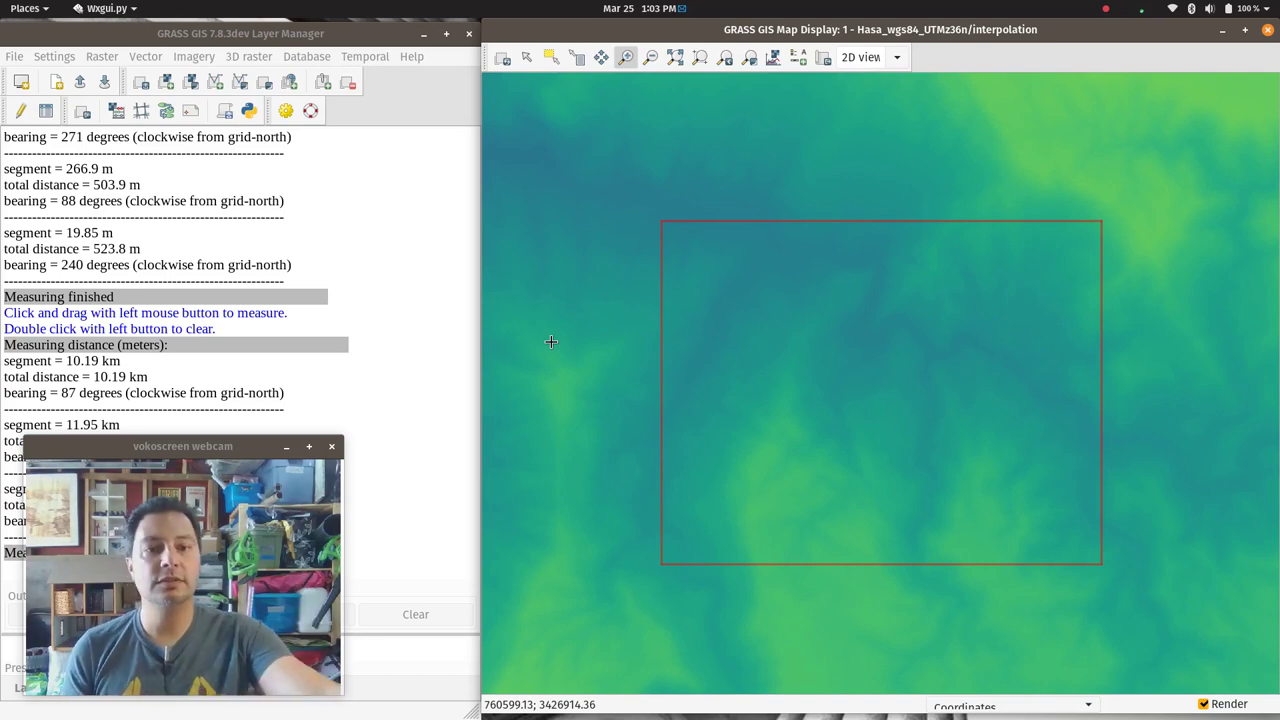
# Open the r.random tool for generating random cells and vector points, and move its dialog clear of the computational region.
pyautogui.click(105, 58)
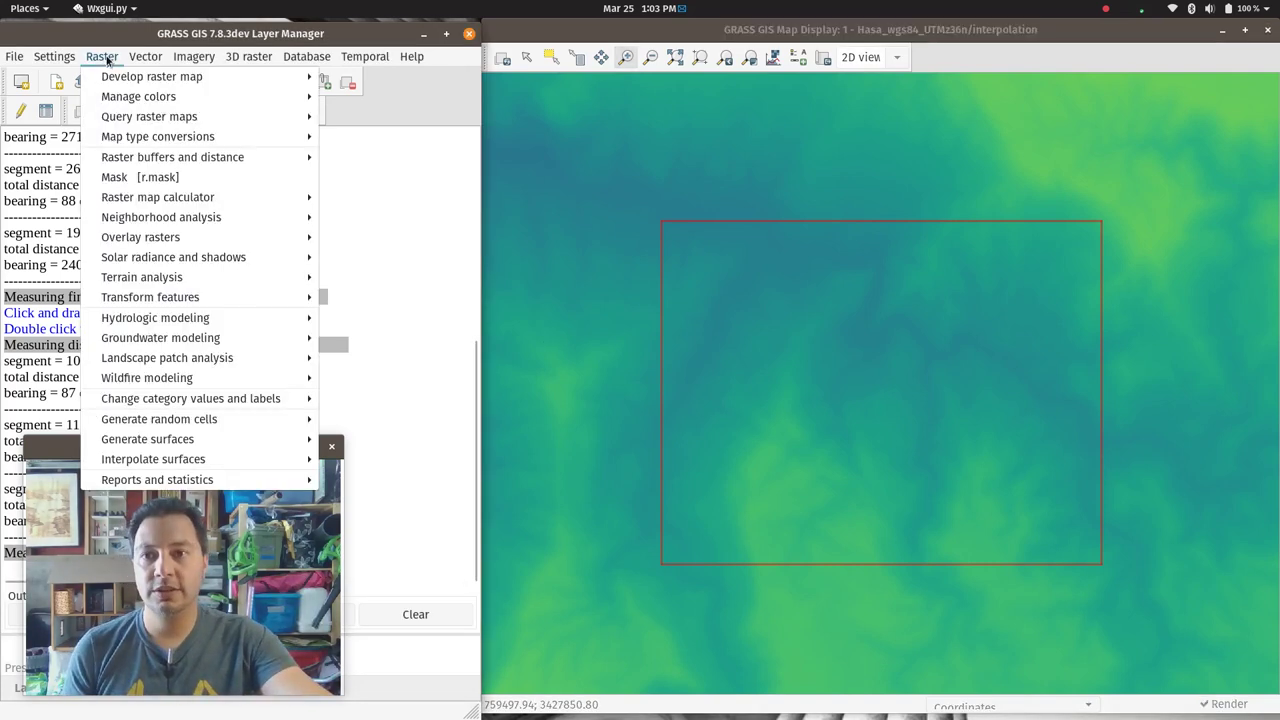
pyautogui.moveTo(118, 80)
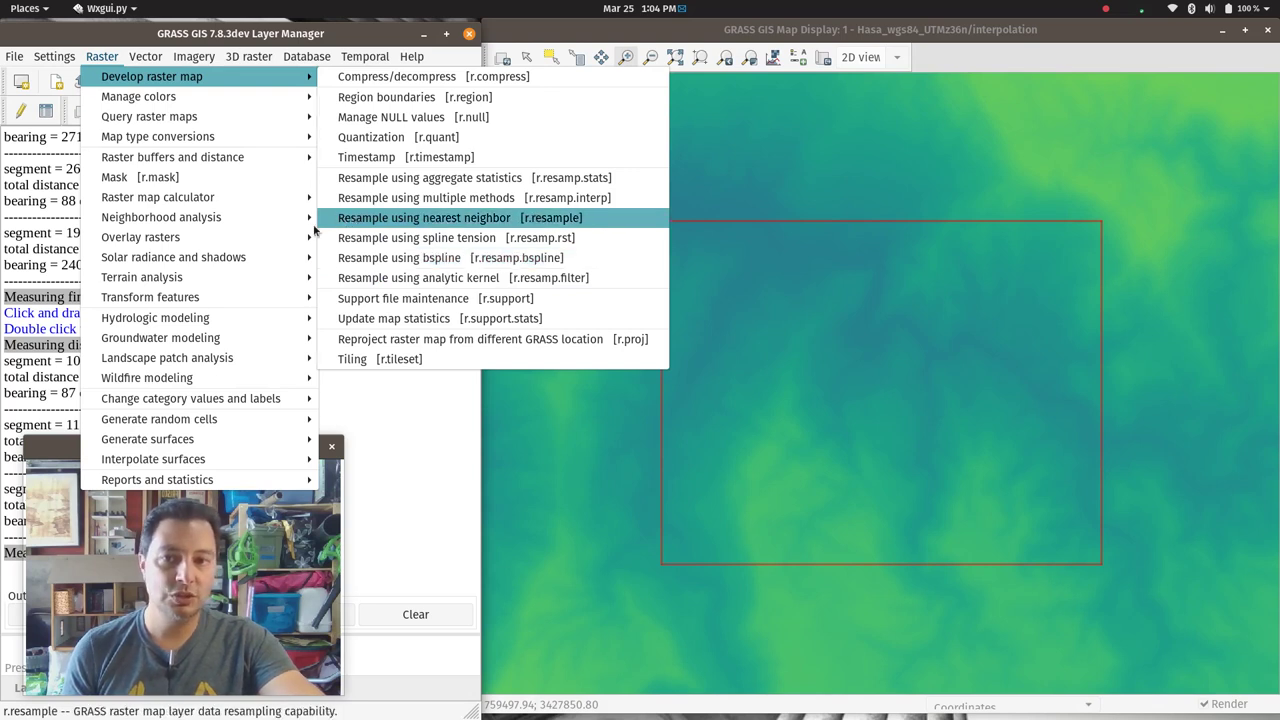
pyautogui.moveTo(120, 442)
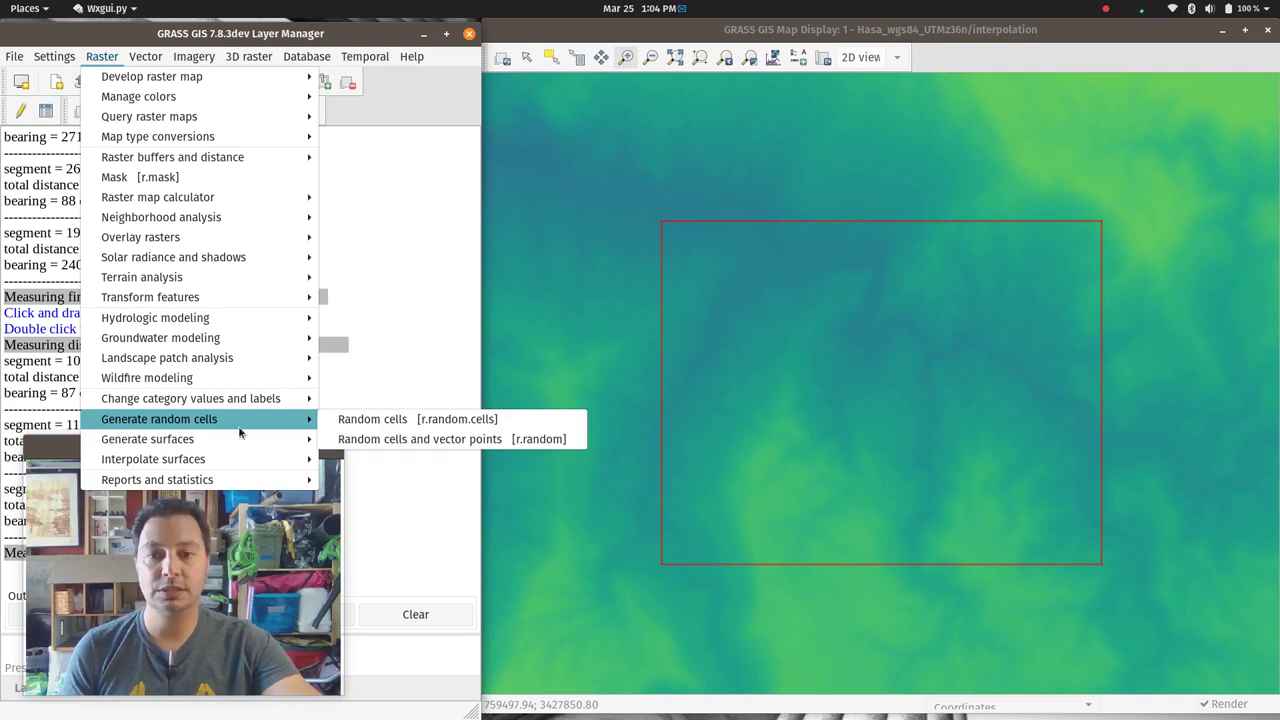
pyautogui.click(389, 441)
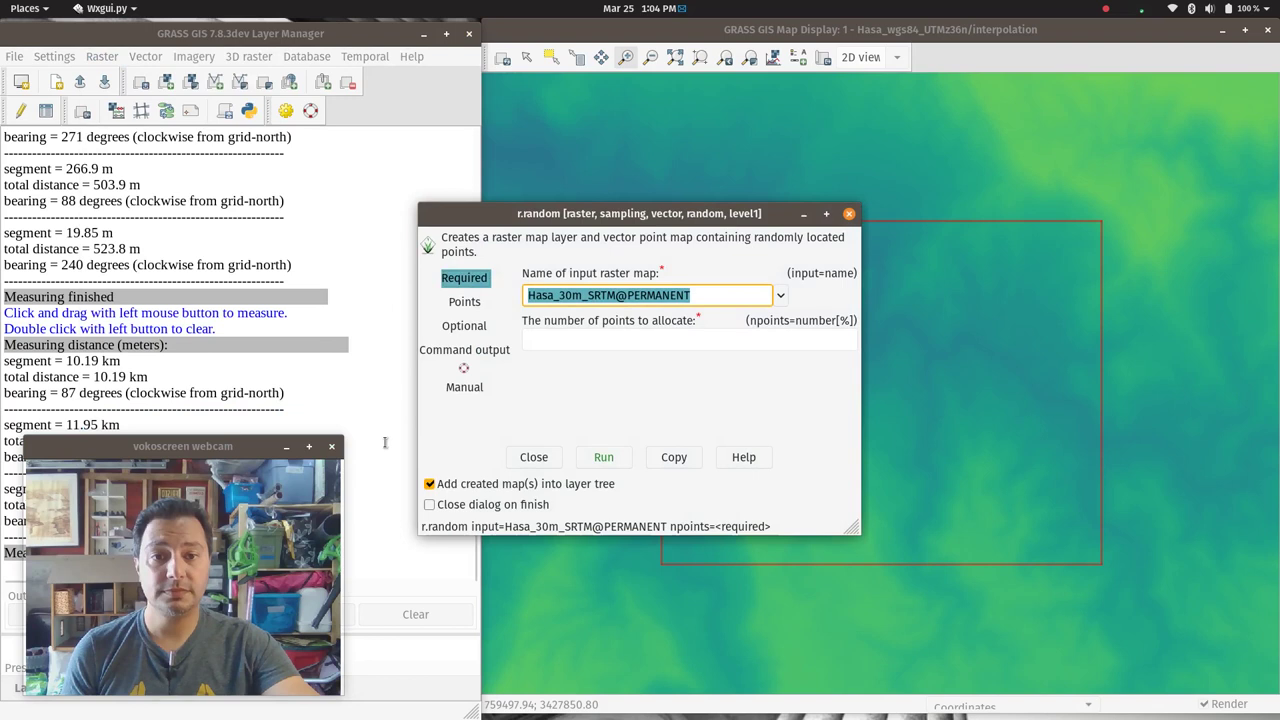
pyautogui.moveTo(541, 228); pyautogui.dragTo(525, 235)
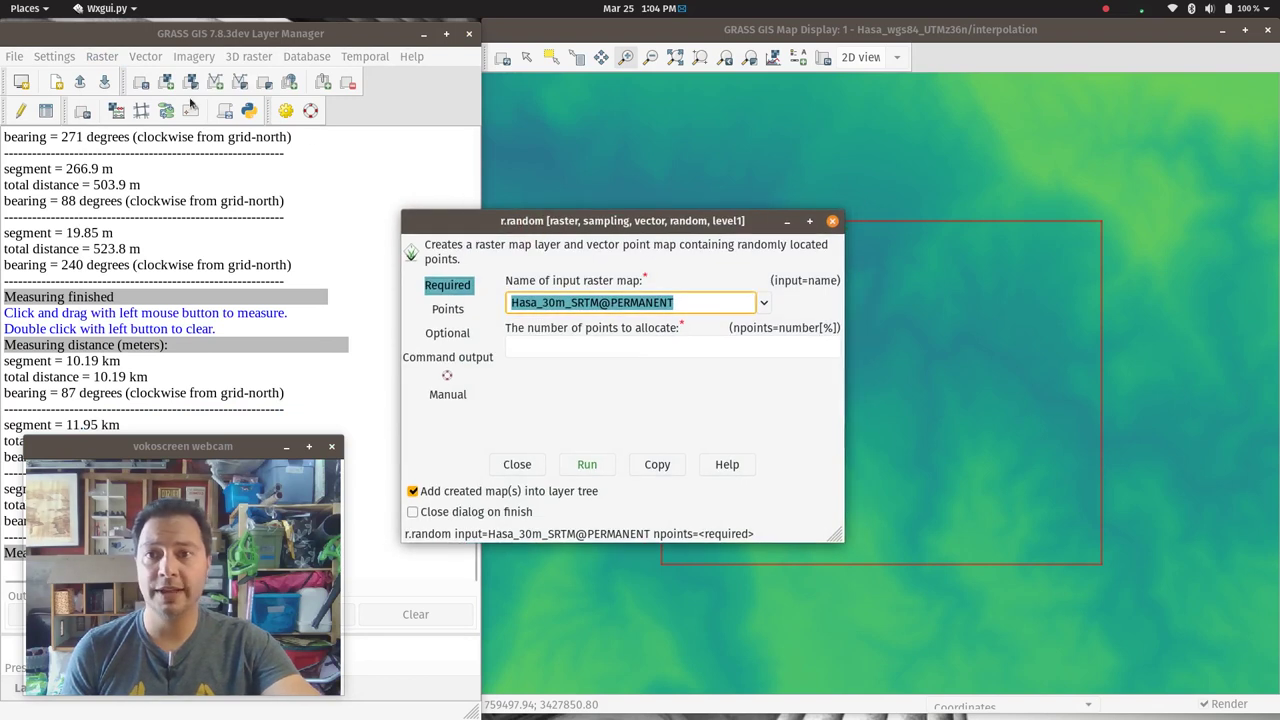
pyautogui.click(102, 58)
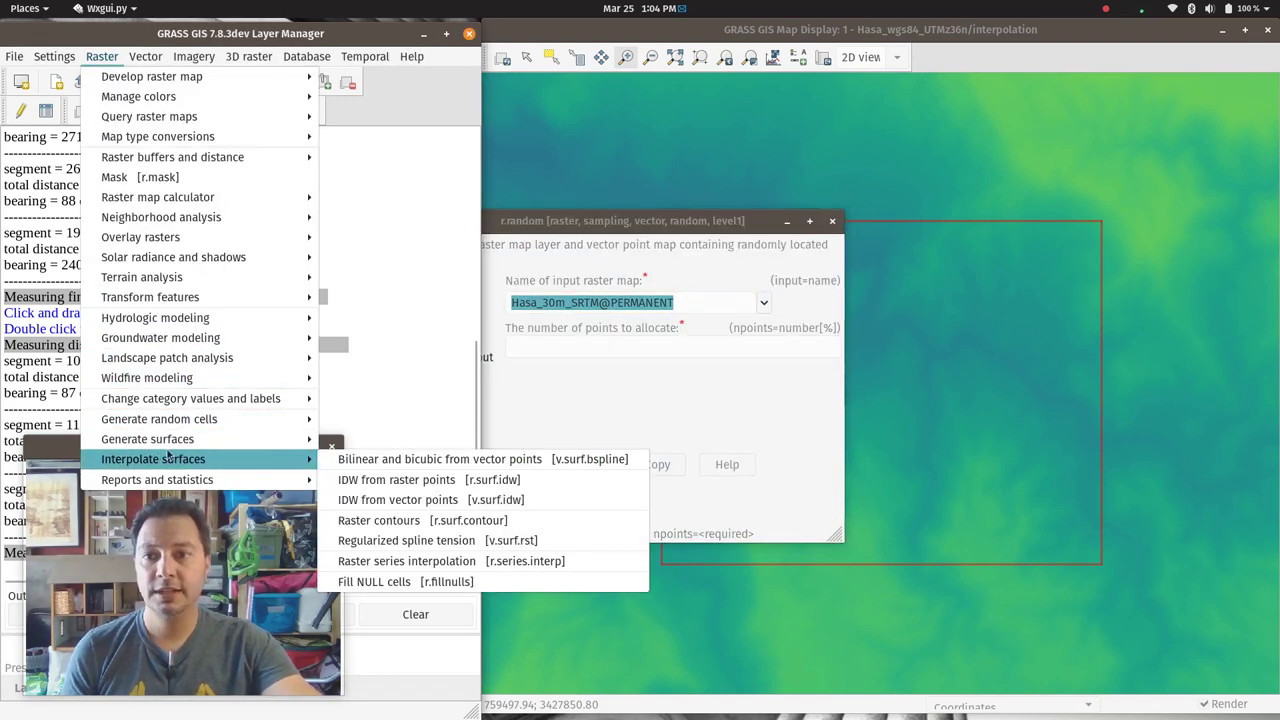
pyautogui.moveTo(290, 419)
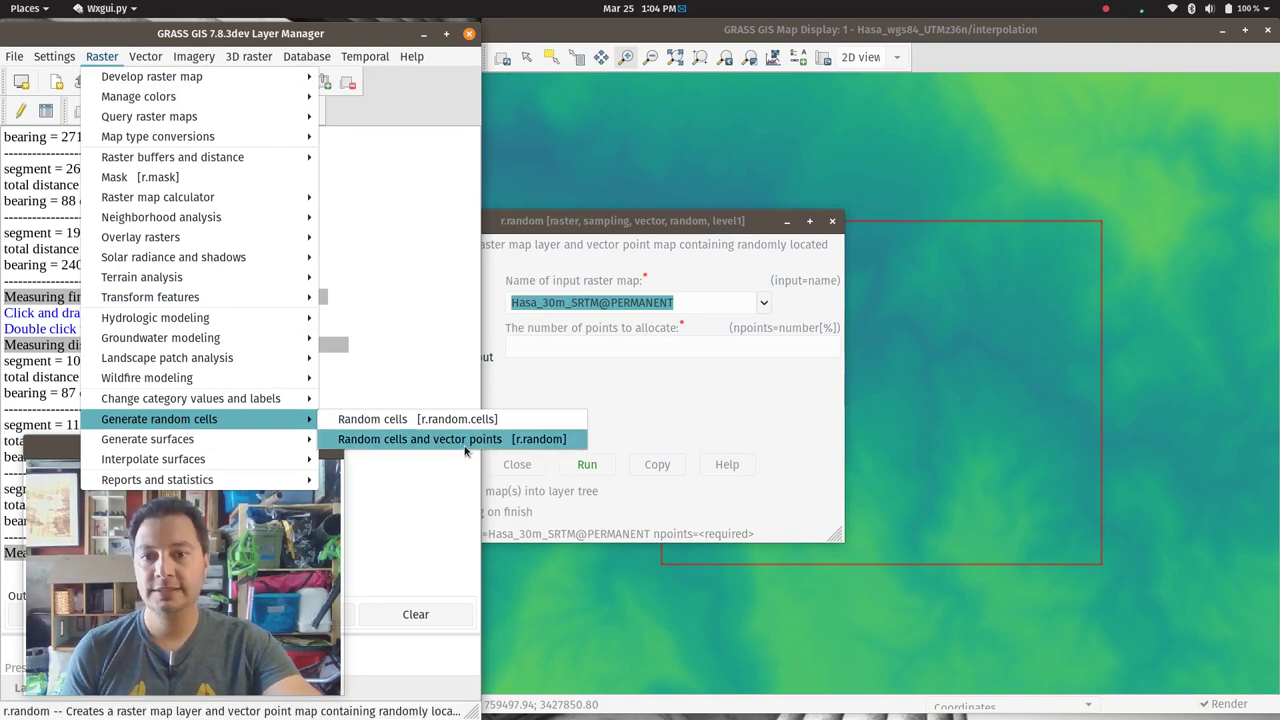
pyautogui.click(603, 238)
pyautogui.moveTo(603, 238); pyautogui.dragTo(398, 131)
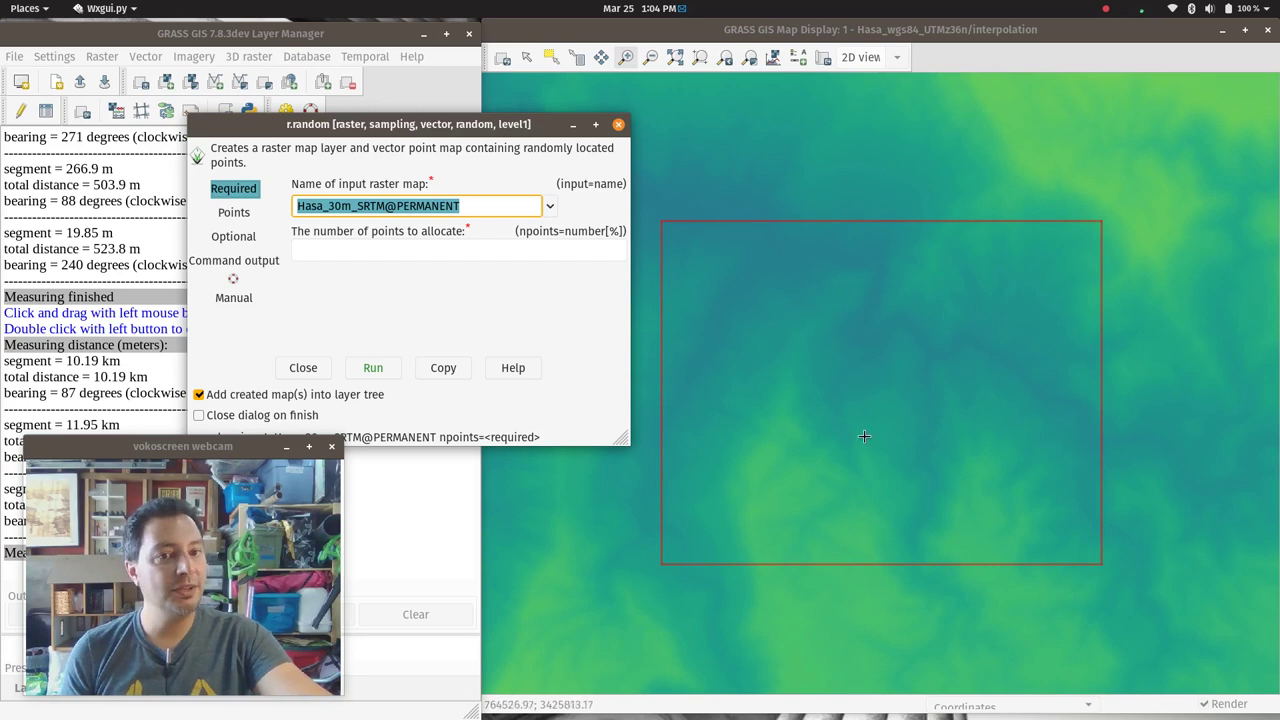
pyautogui.moveTo(373, 125); pyautogui.dragTo(356, 86)
# Set the number of random points to allocate to 100%.
pyautogui.click(358, 212)
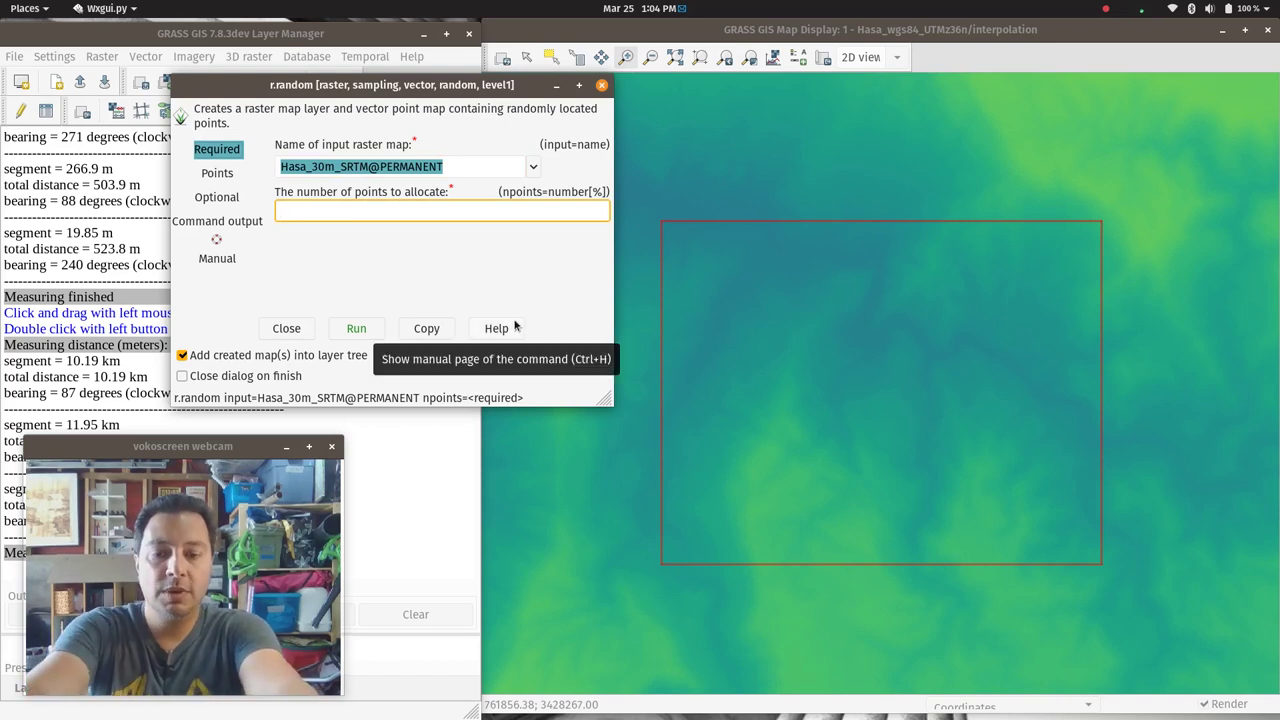
pyautogui.write('100')
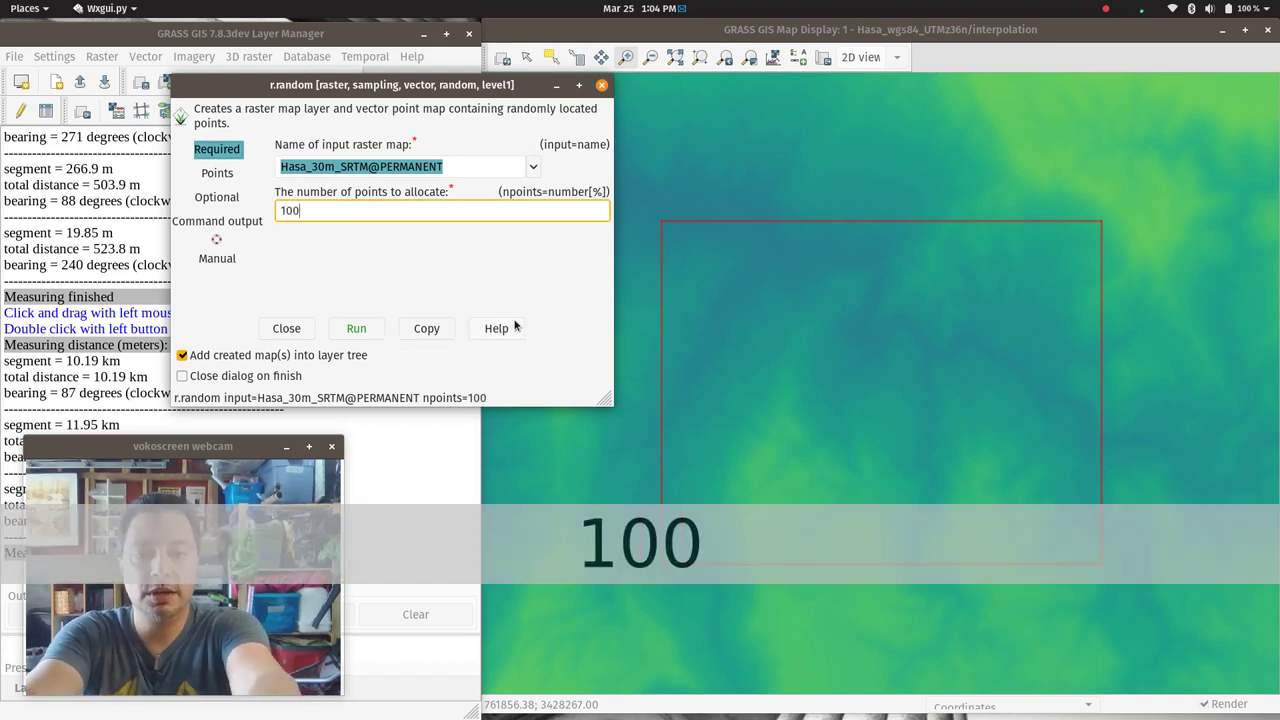
pyautogui.write('%')
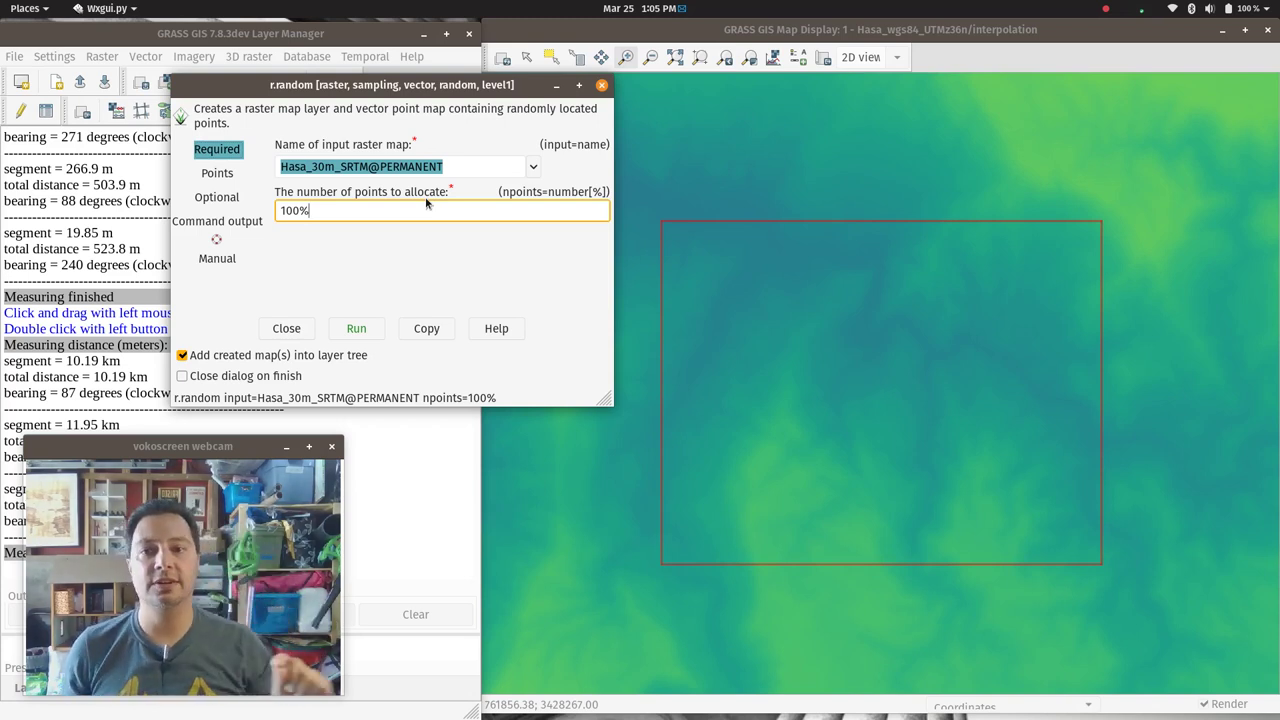
# Enable generating the vector points as 3D points and choose Hasa_30m_SRTM@PERMANENT as the cover raster map.
pyautogui.click(237, 178)
pyautogui.click(221, 177)
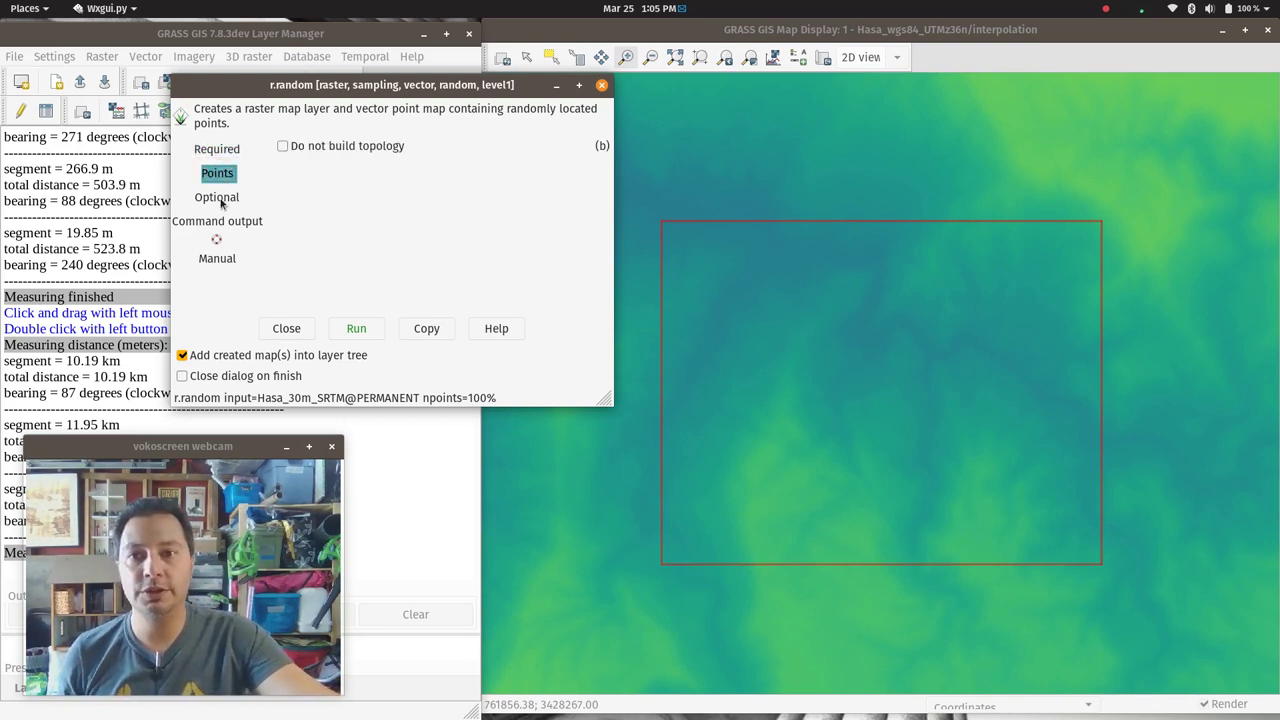
pyautogui.click(224, 201)
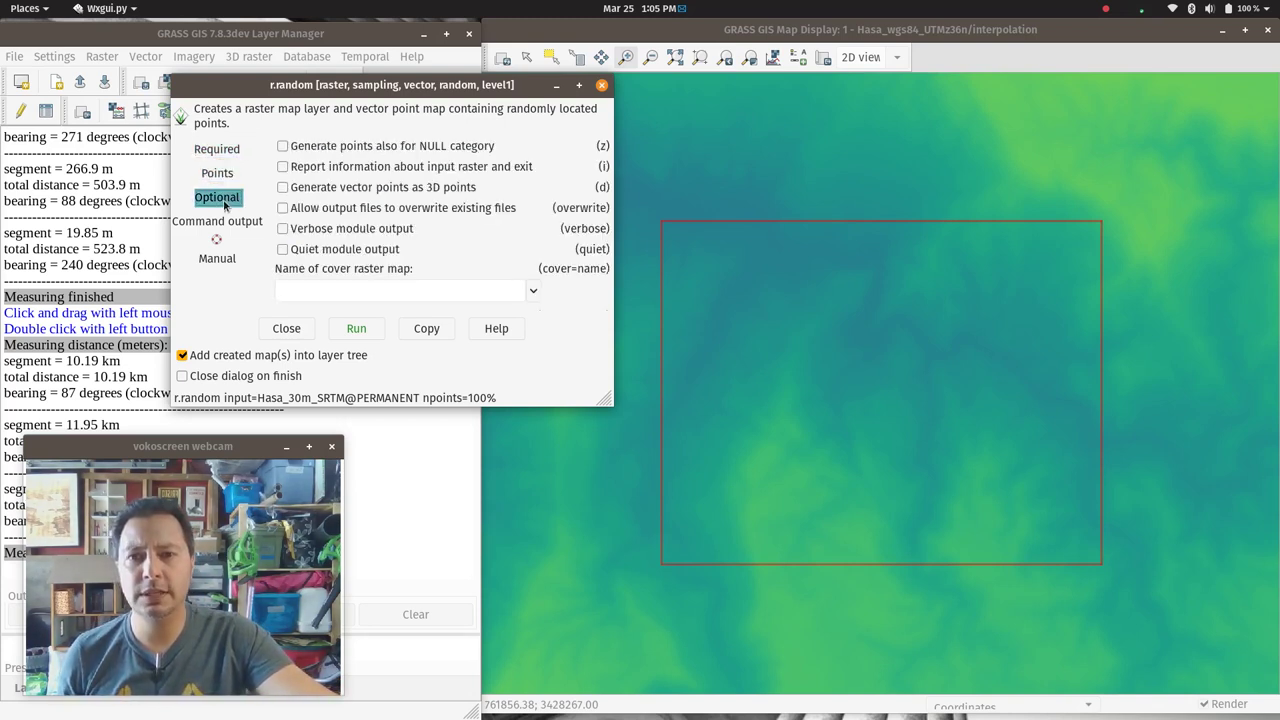
pyautogui.click(328, 189)
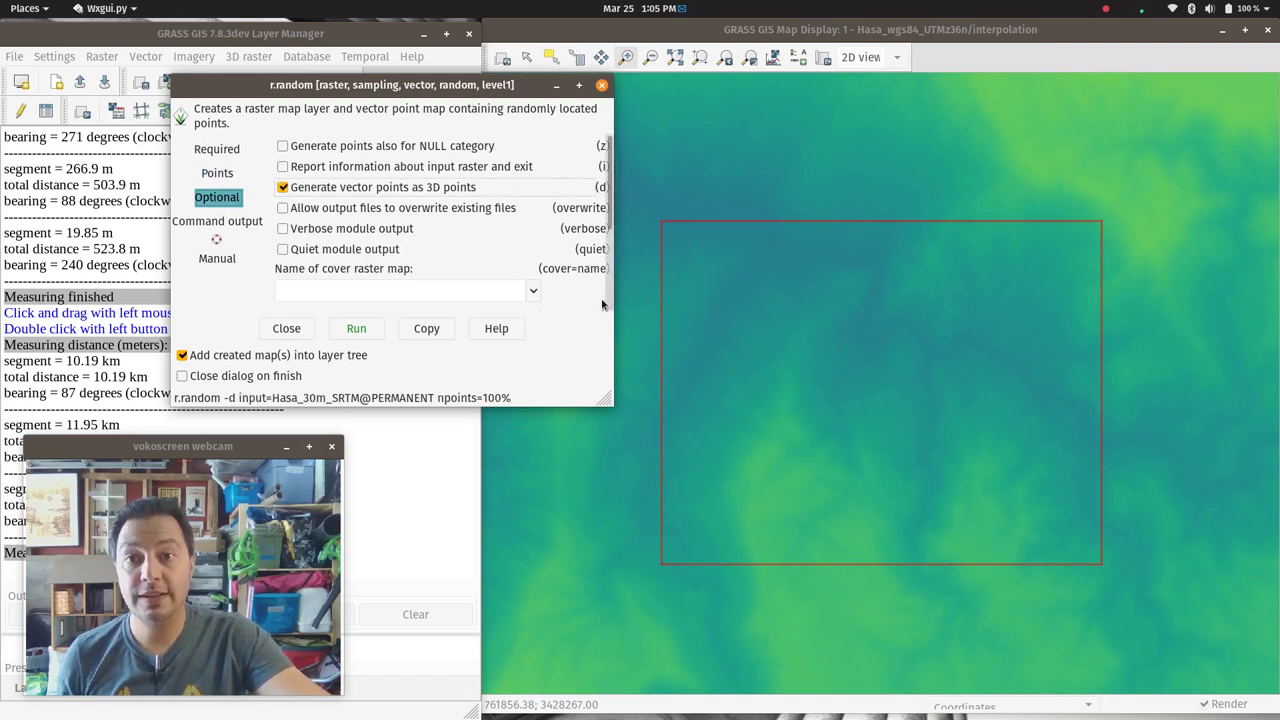
pyautogui.click(531, 291)
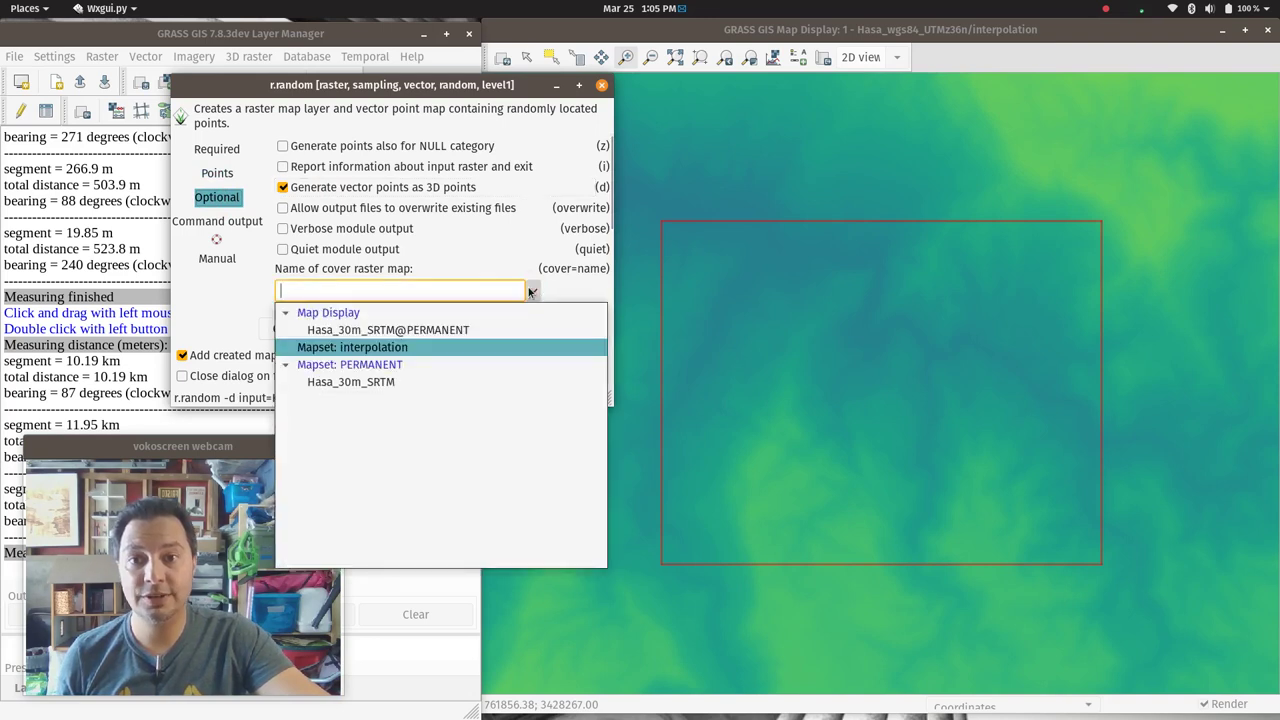
pyautogui.click(452, 329)
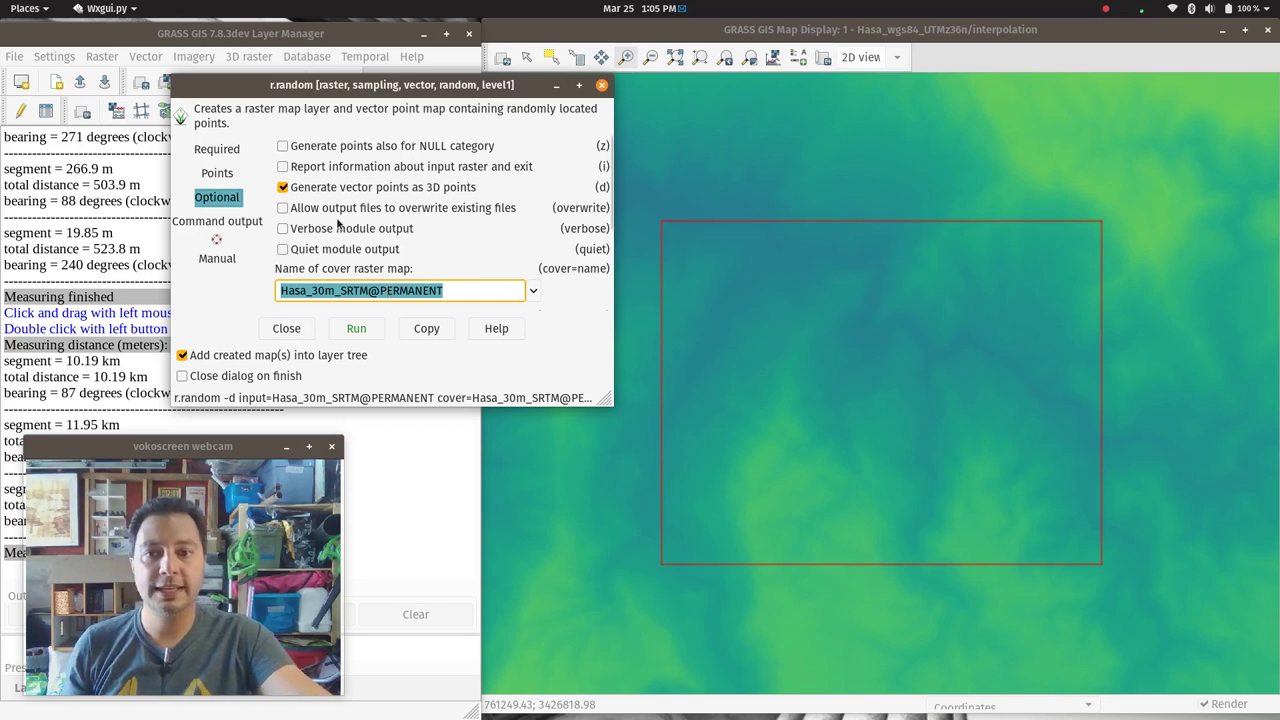
# Try to run r.random without an output map name, and check its option groups for the missing output setting.
pyautogui.click(345, 330)
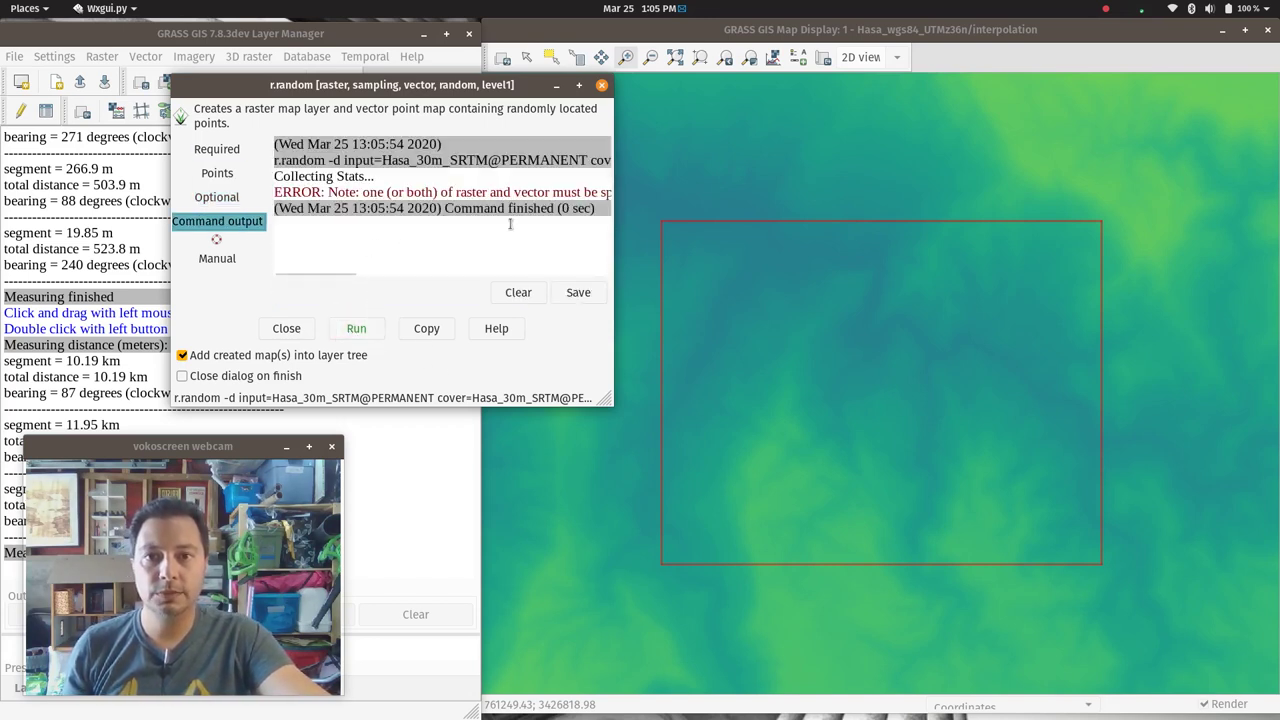
pyautogui.click(219, 150)
pyautogui.click(218, 173)
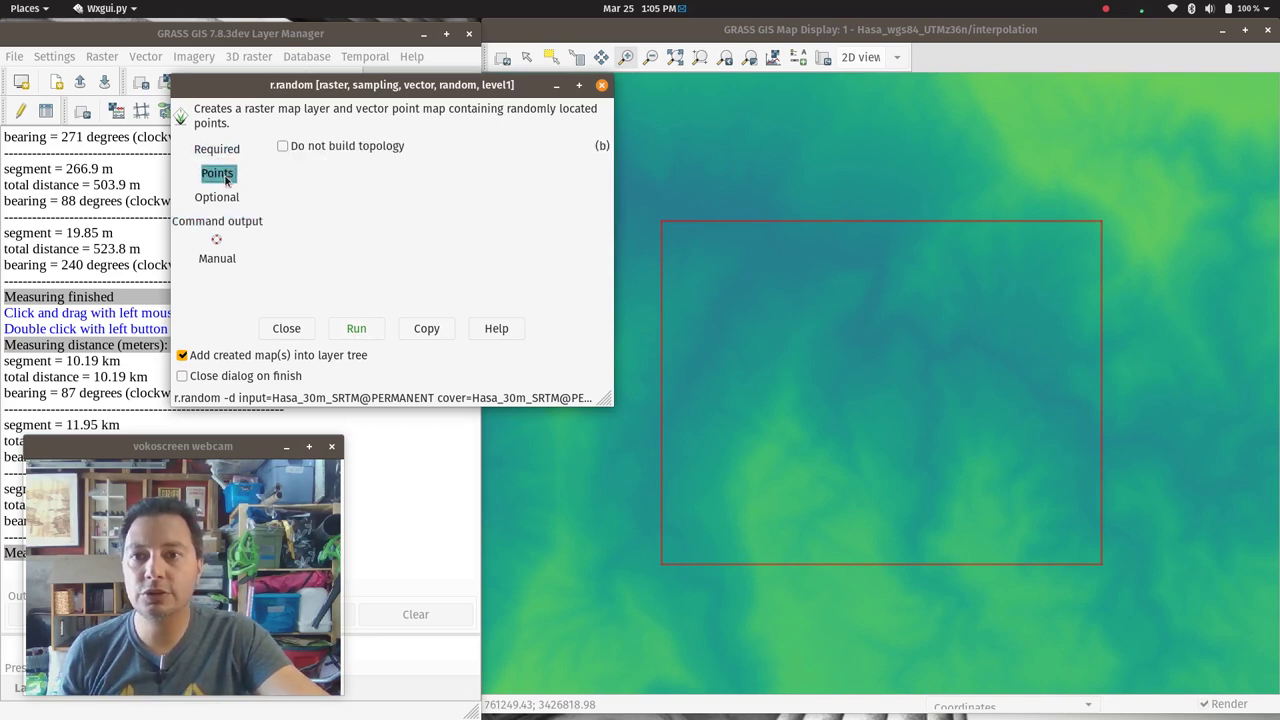
pyautogui.click(217, 197)
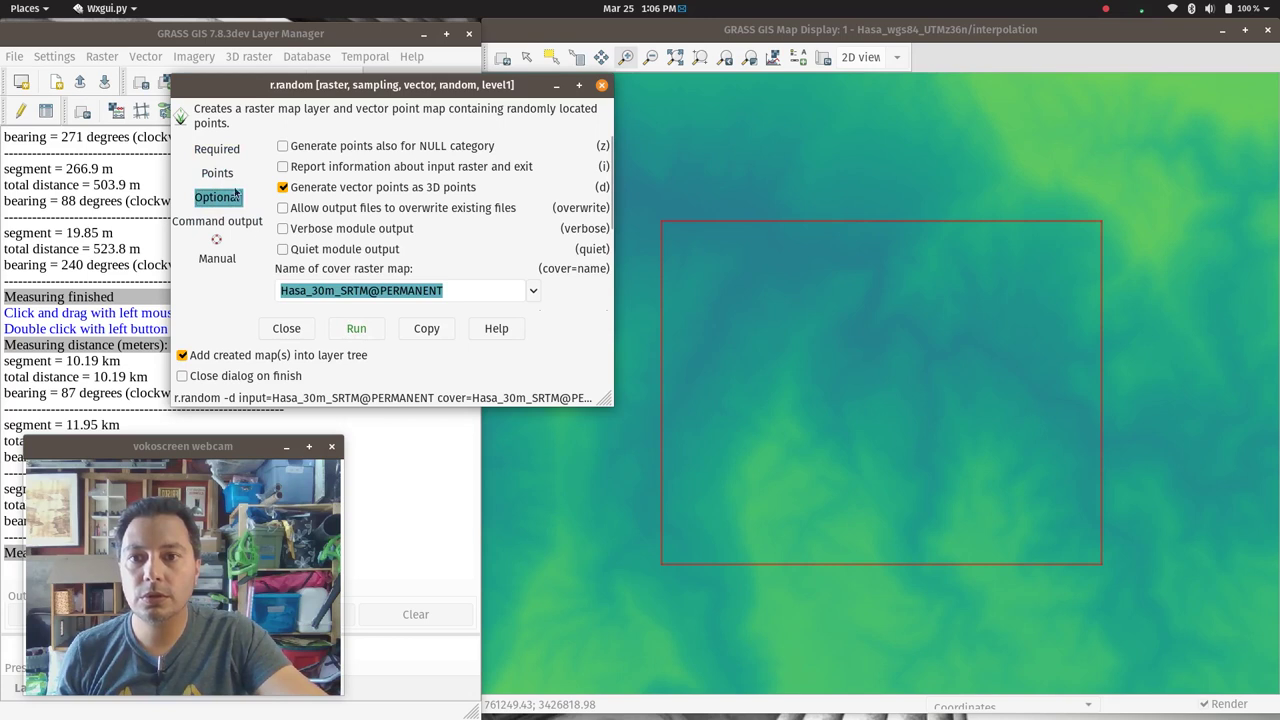
pyautogui.click(233, 172)
pyautogui.click(230, 149)
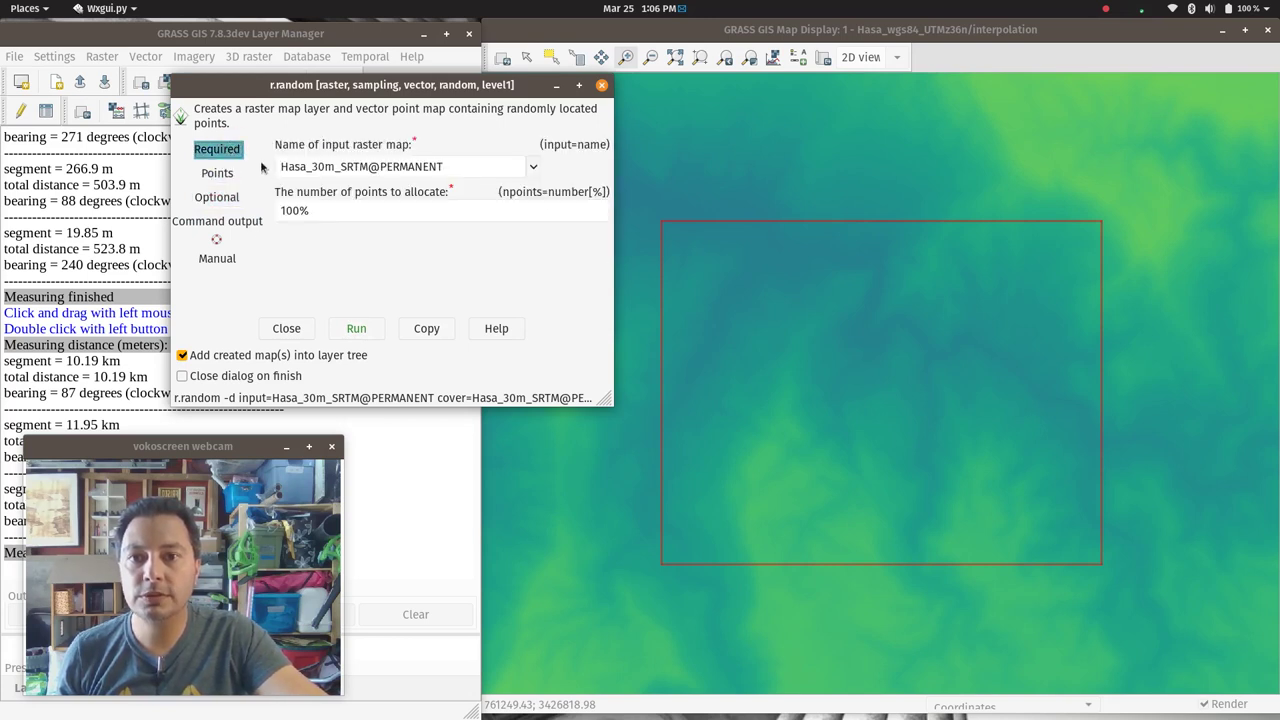
pyautogui.click(230, 175)
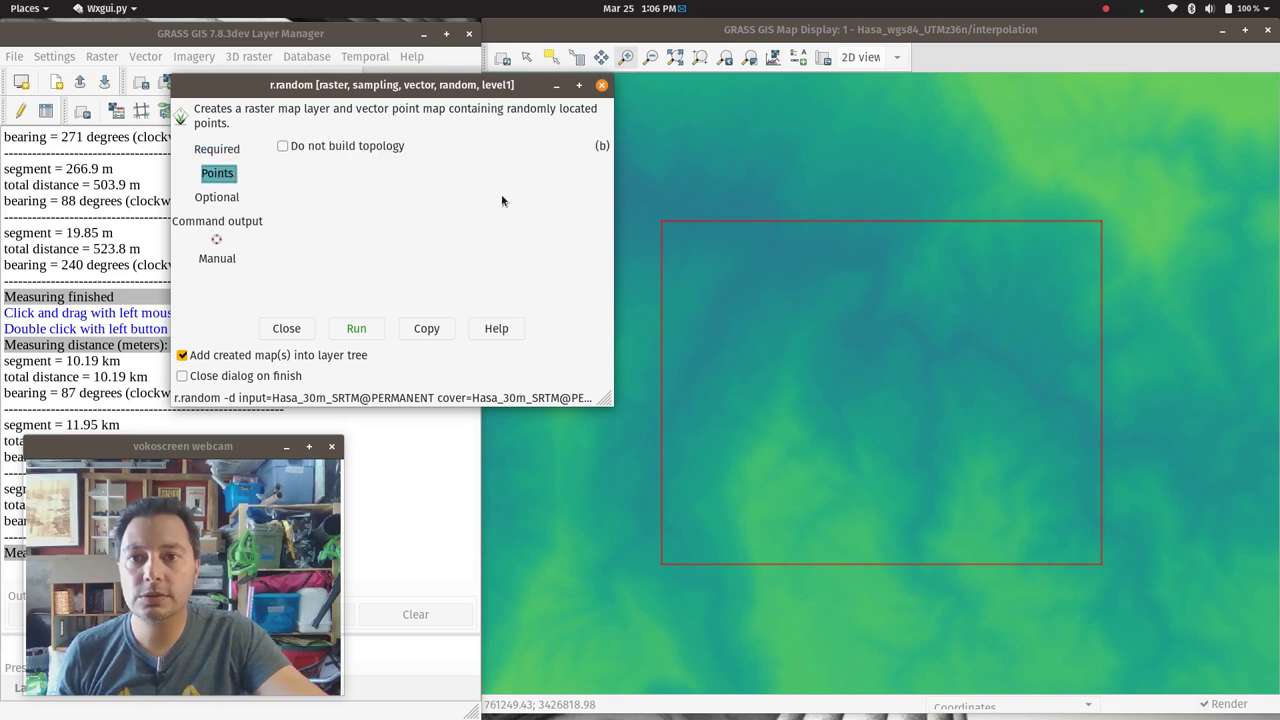
# Enlarge the r.random dialog, name the output vector map rand_pts100p, generate the points and minimize the dialog.
pyautogui.click(240, 198)
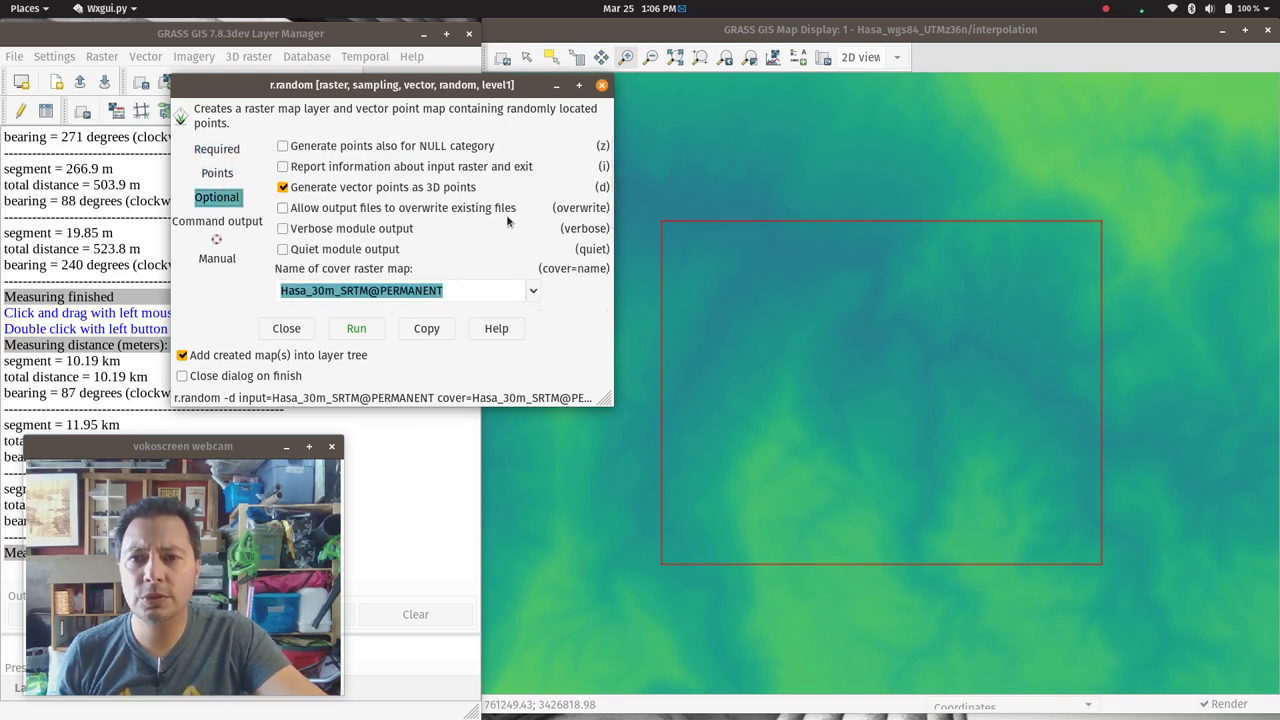
pyautogui.moveTo(605, 401); pyautogui.dragTo(645, 563)
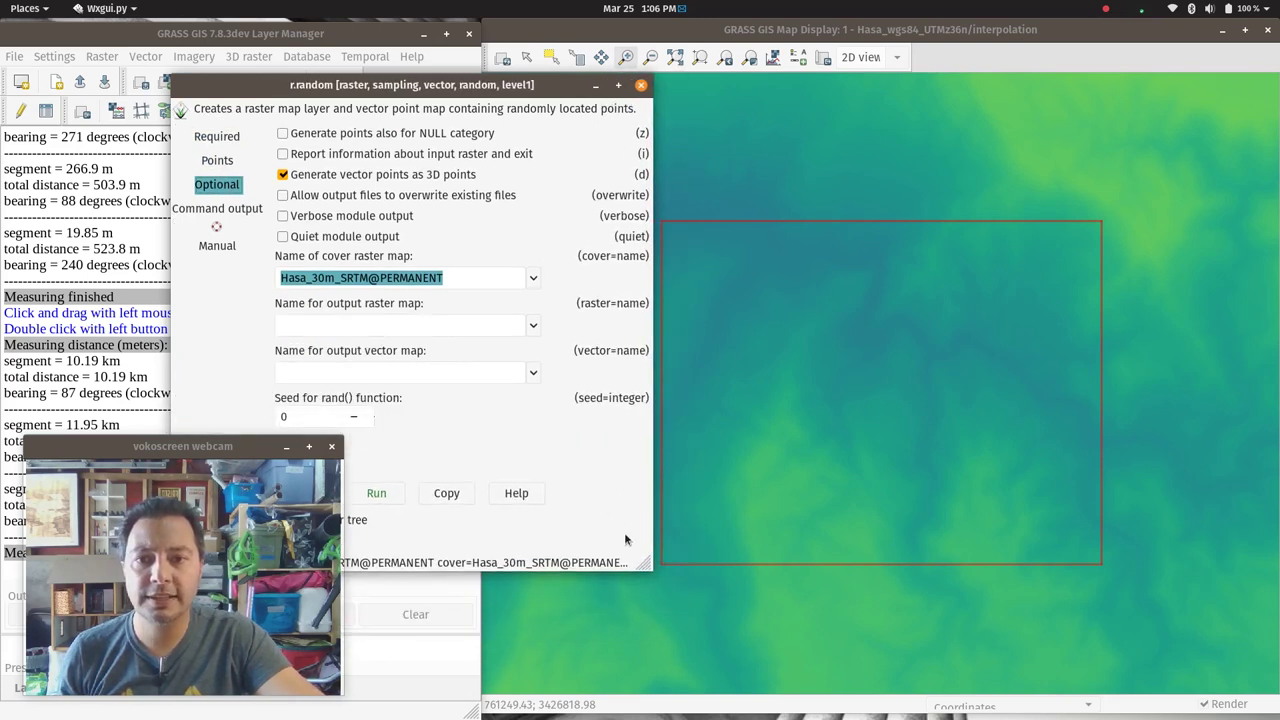
pyautogui.click(493, 375)
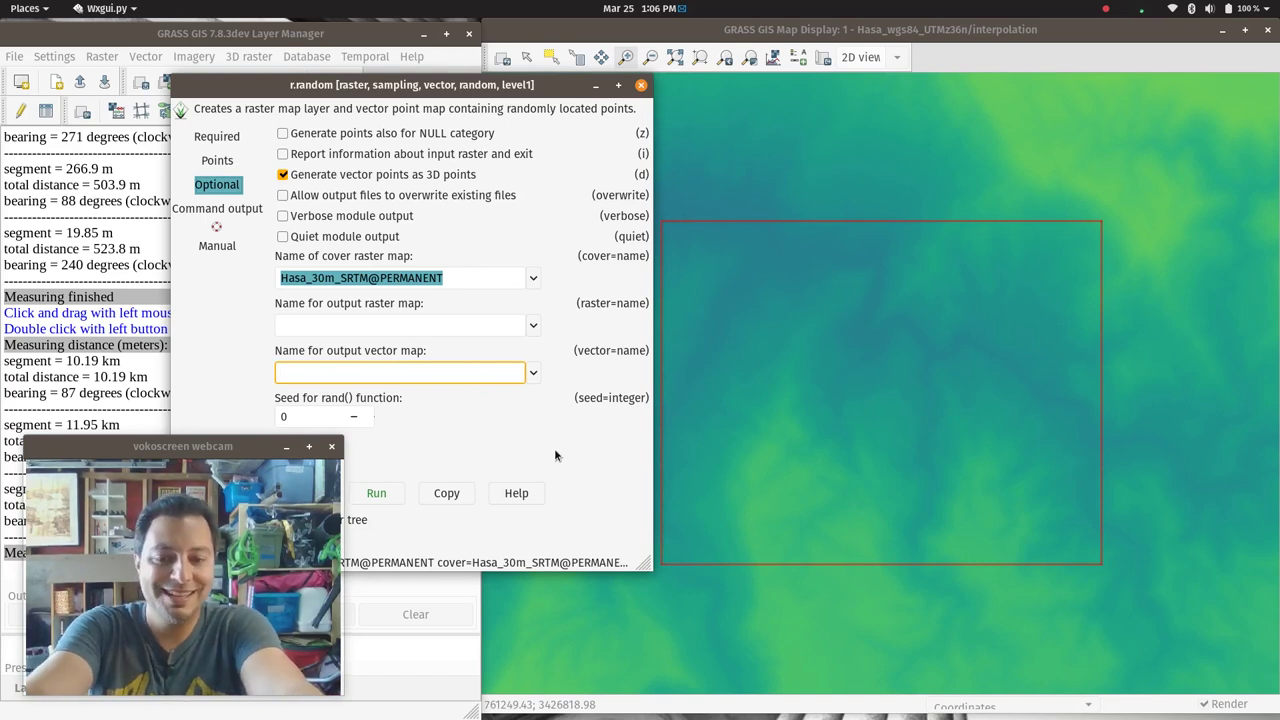
pyautogui.write('r')
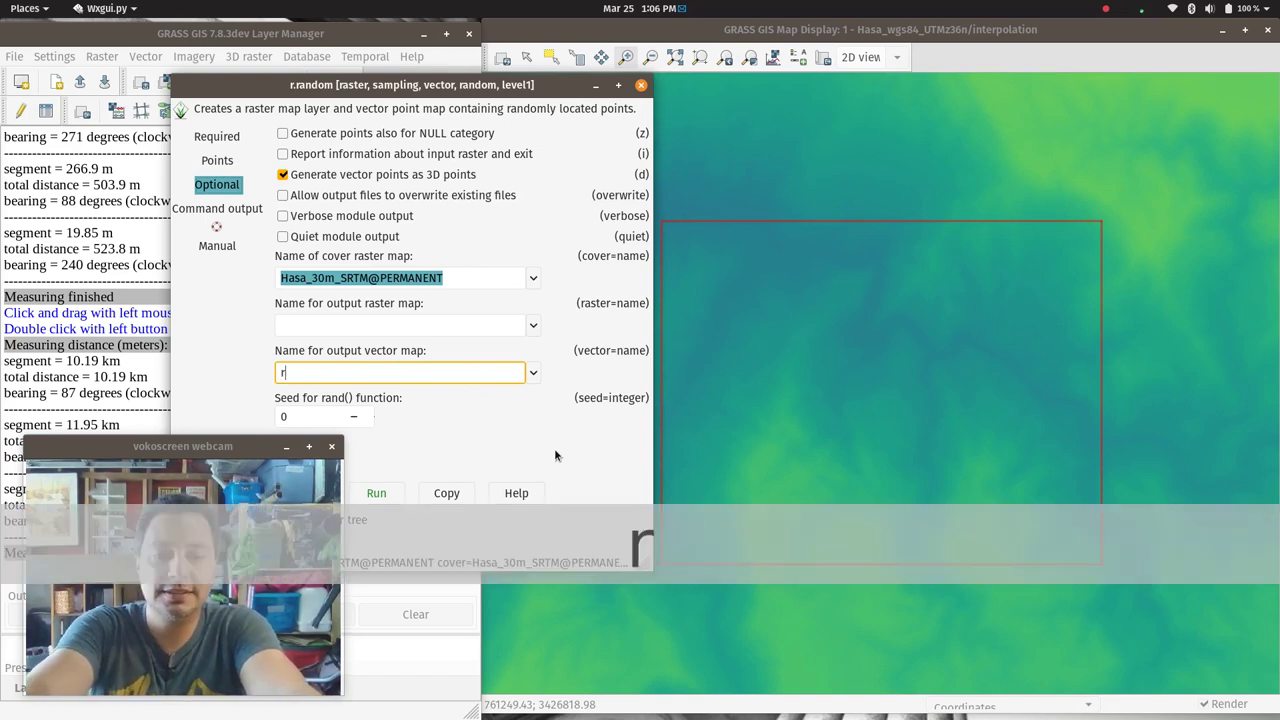
pyautogui.write('and_pt')
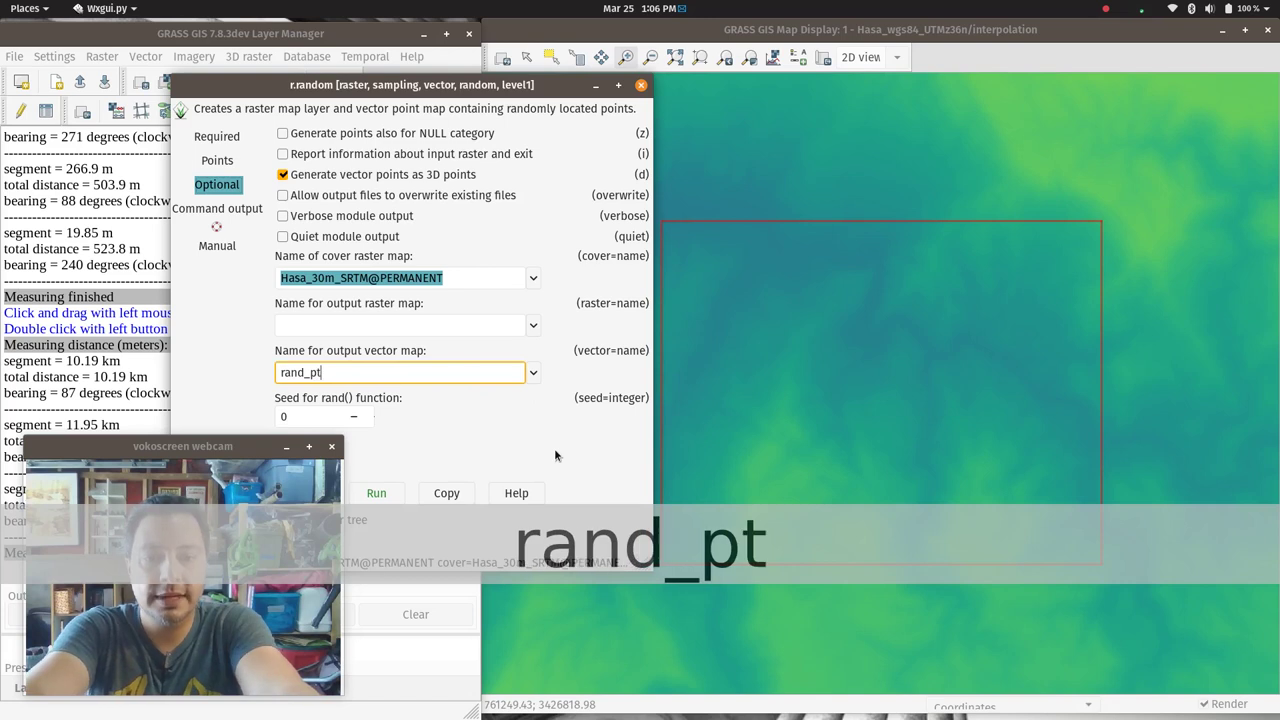
pyautogui.write('s100')
pyautogui.write('p')
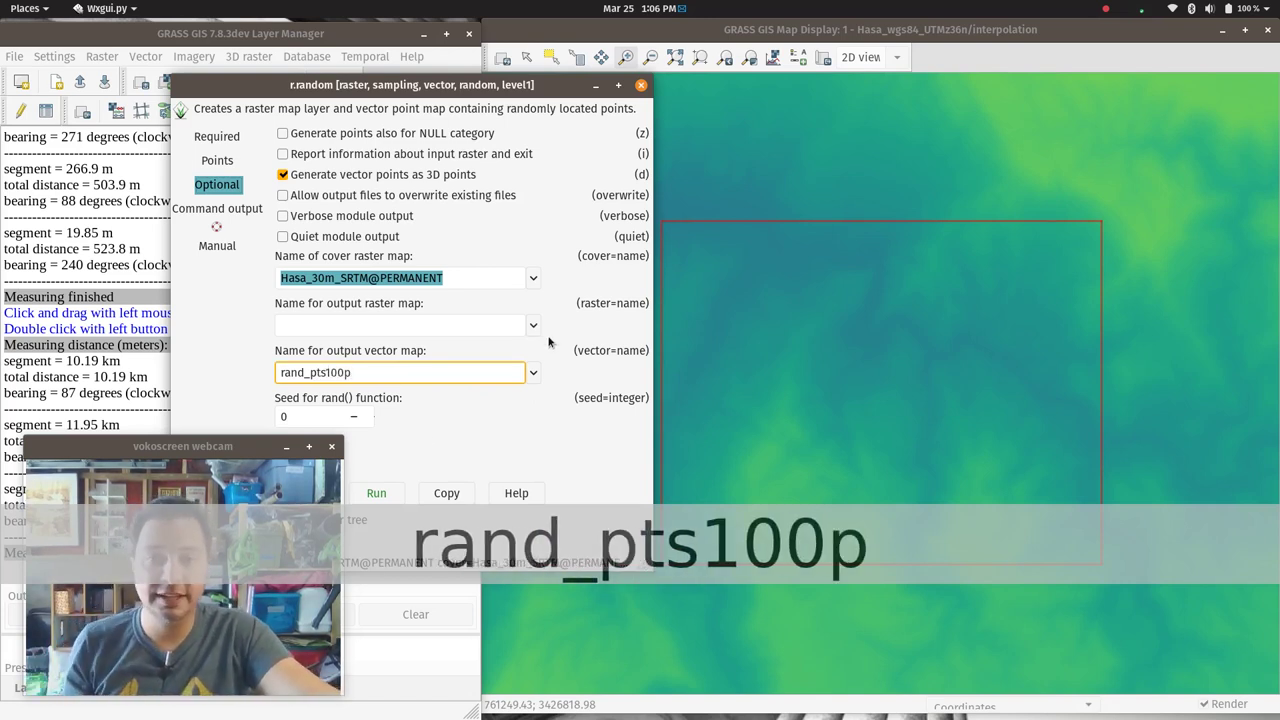
pyautogui.click(387, 496)
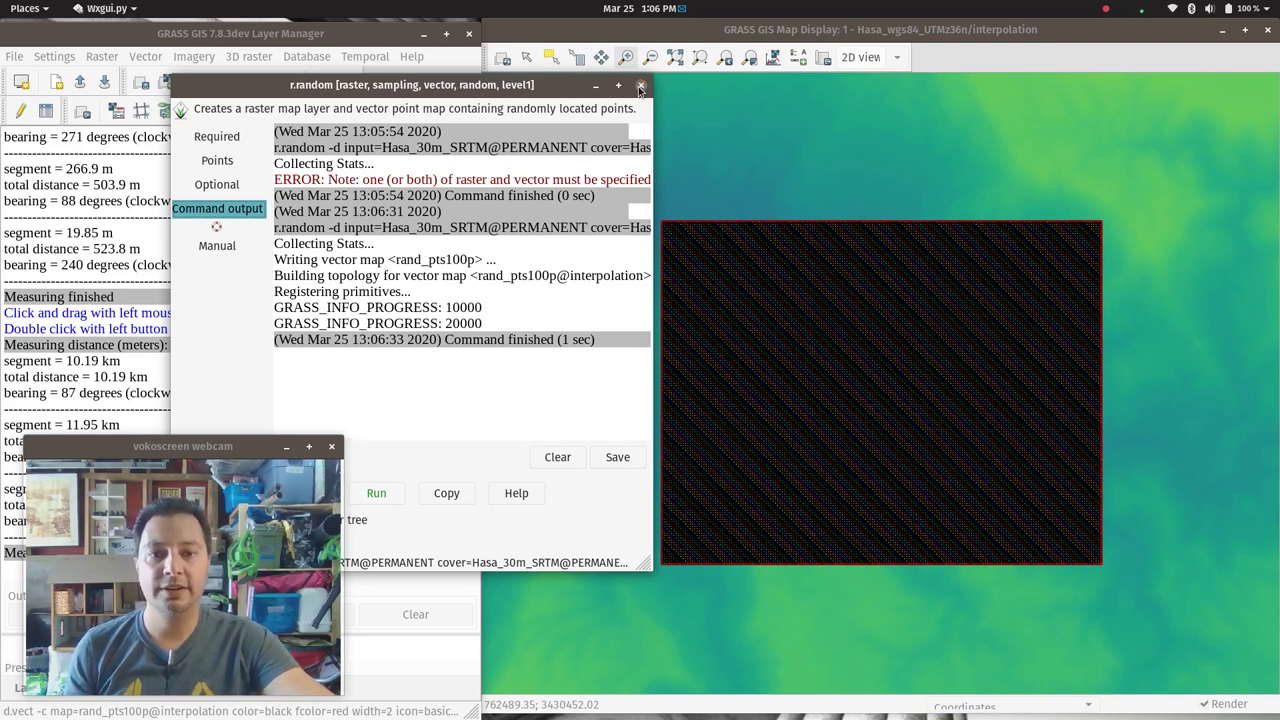
pyautogui.click(597, 86)
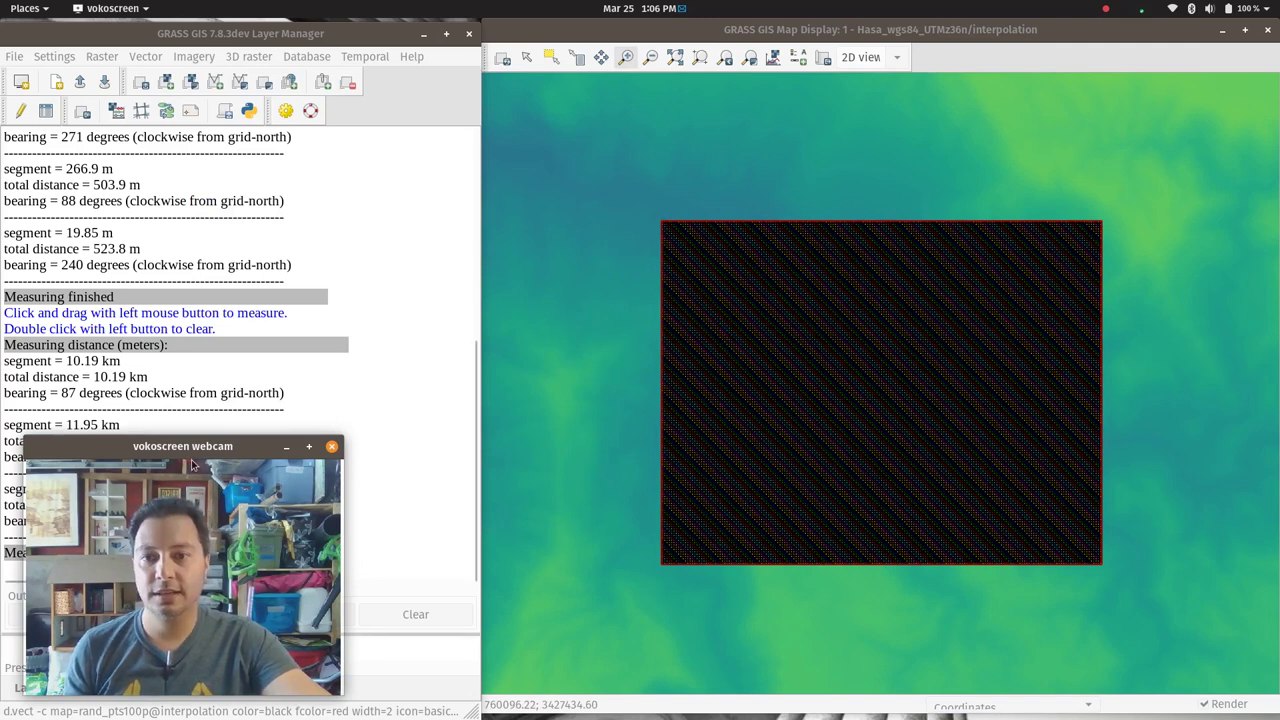
# Set the symbol size of the rand_pts100p vector layer to 1, keeping the basic/point symbol, and close its properties.
pyautogui.moveTo(185, 445); pyautogui.dragTo(264, 295)
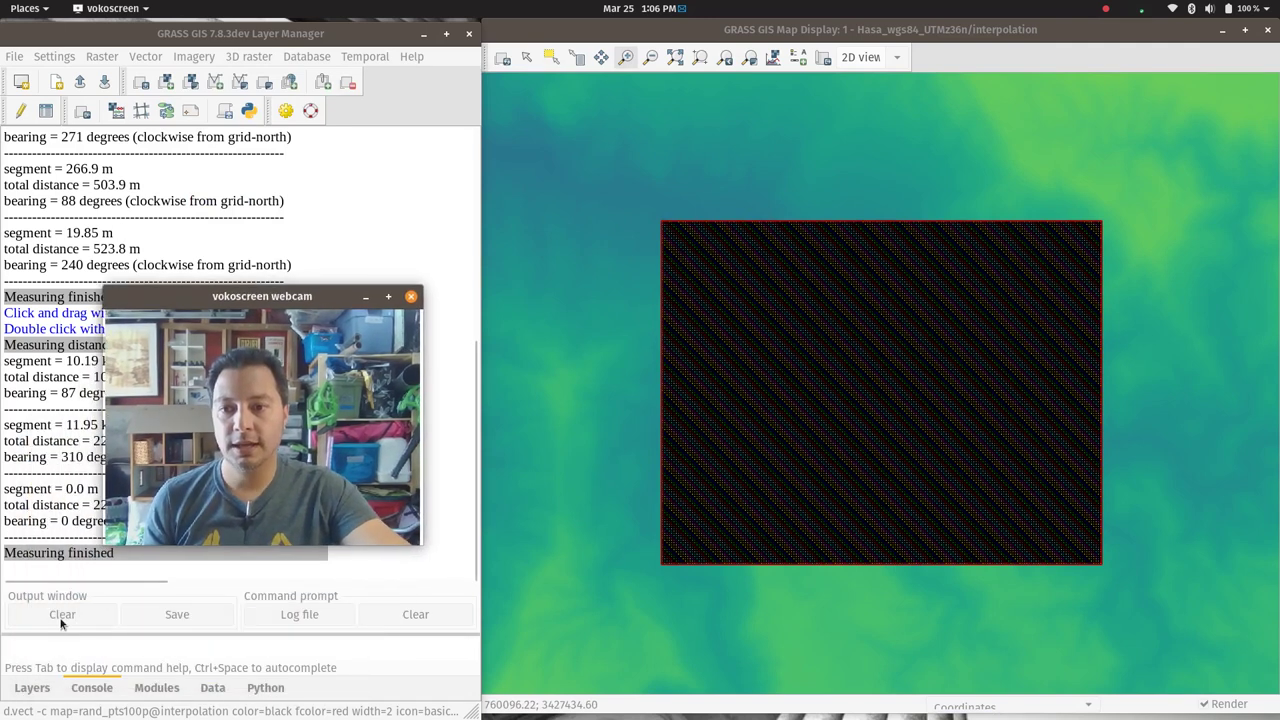
pyautogui.click(32, 687)
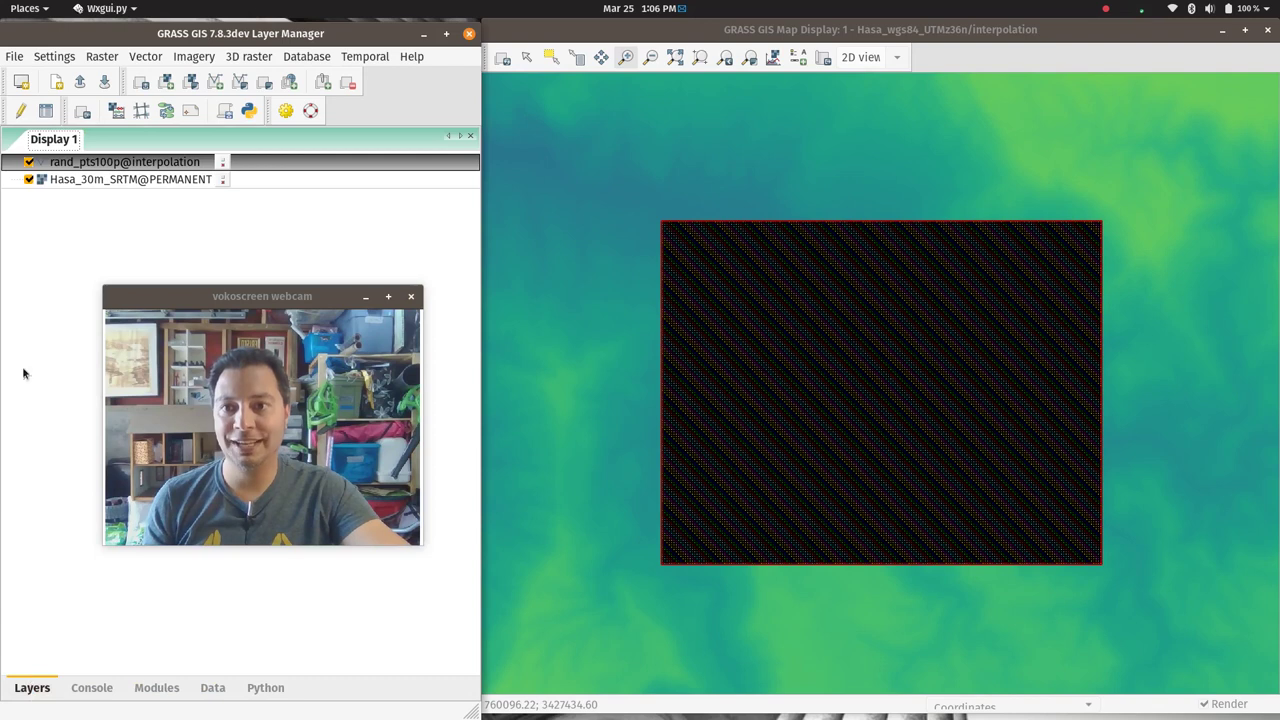
pyautogui.rightClick(94, 166)
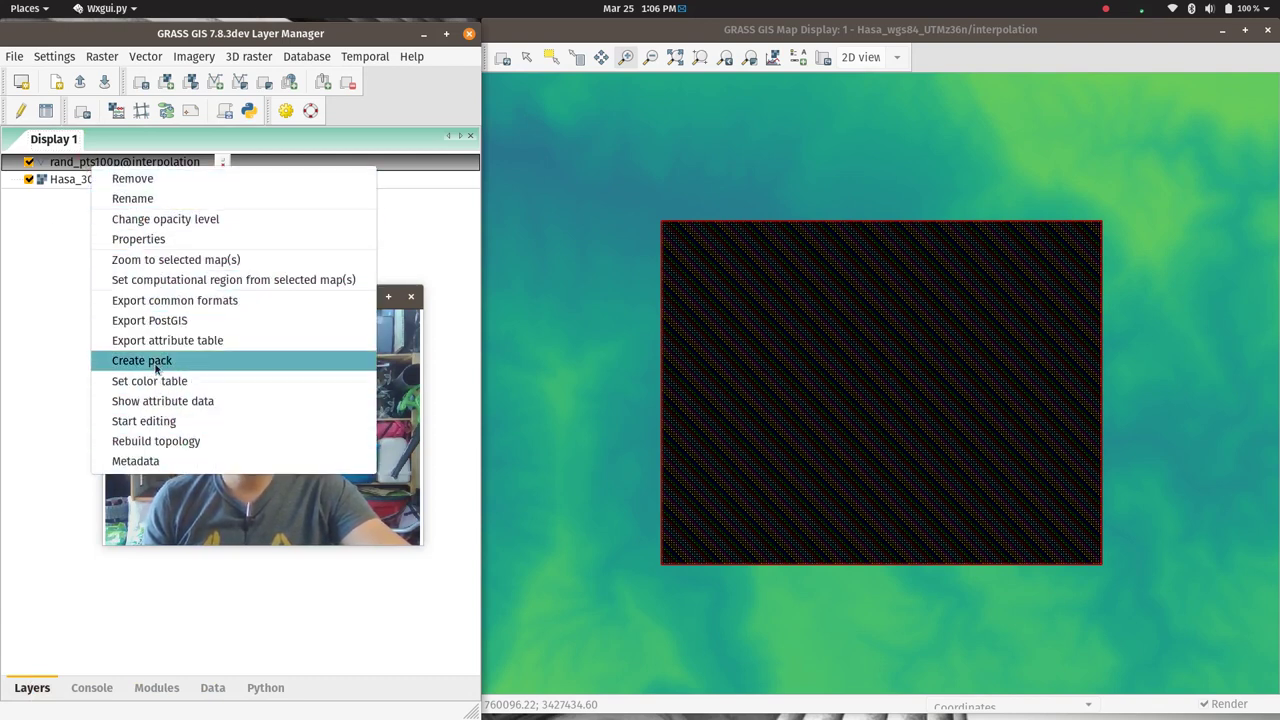
pyautogui.click(155, 242)
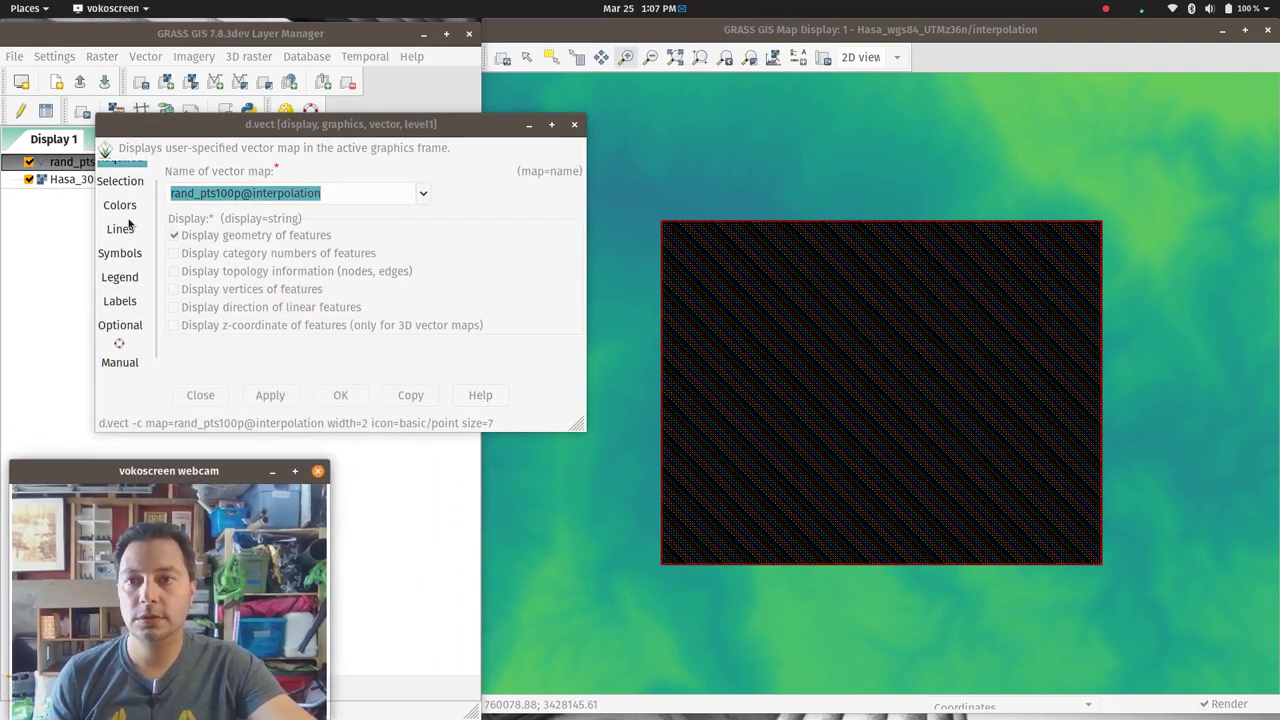
pyautogui.click(120, 253)
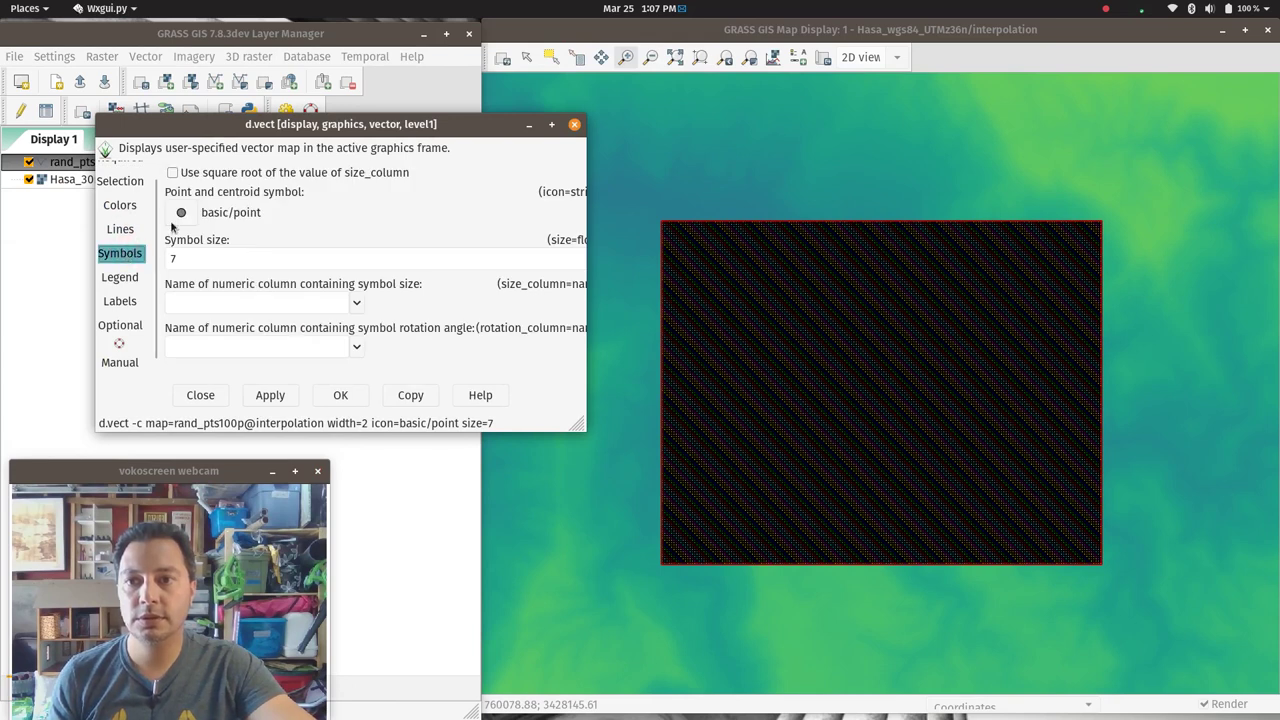
pyautogui.click(182, 214)
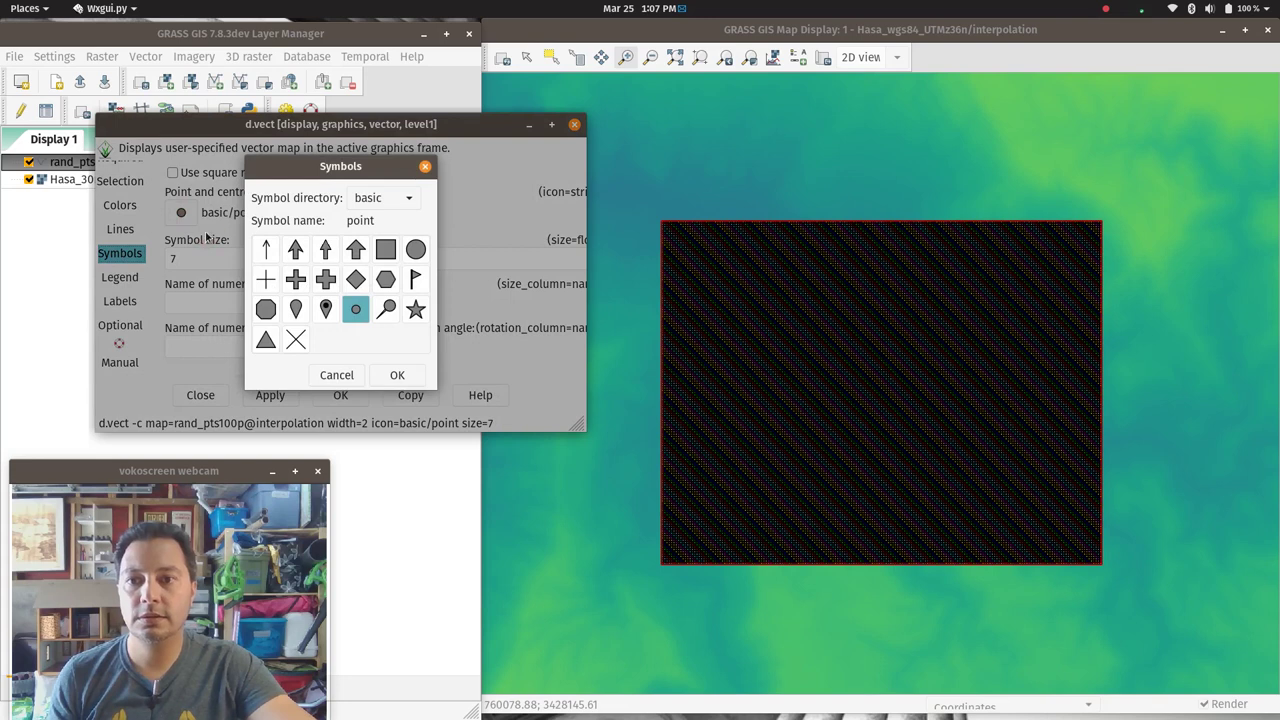
pyautogui.click(425, 166)
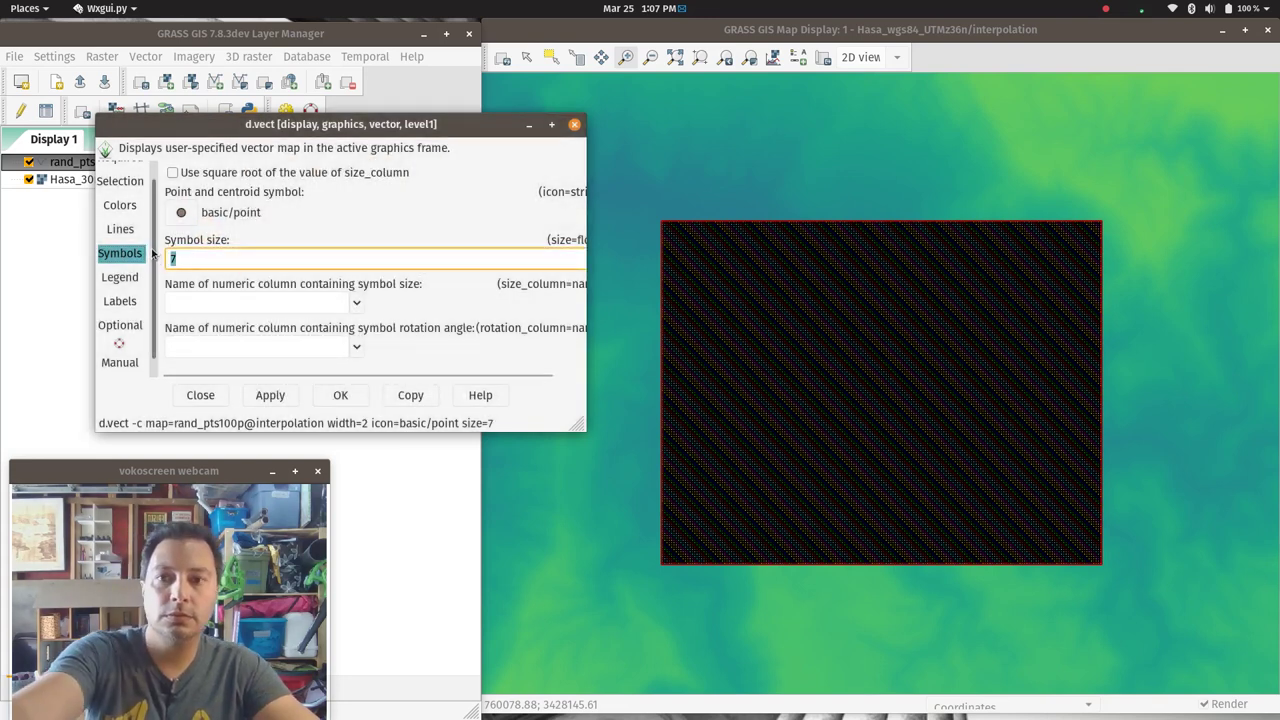
pyautogui.write('1')
pyautogui.click(279, 394)
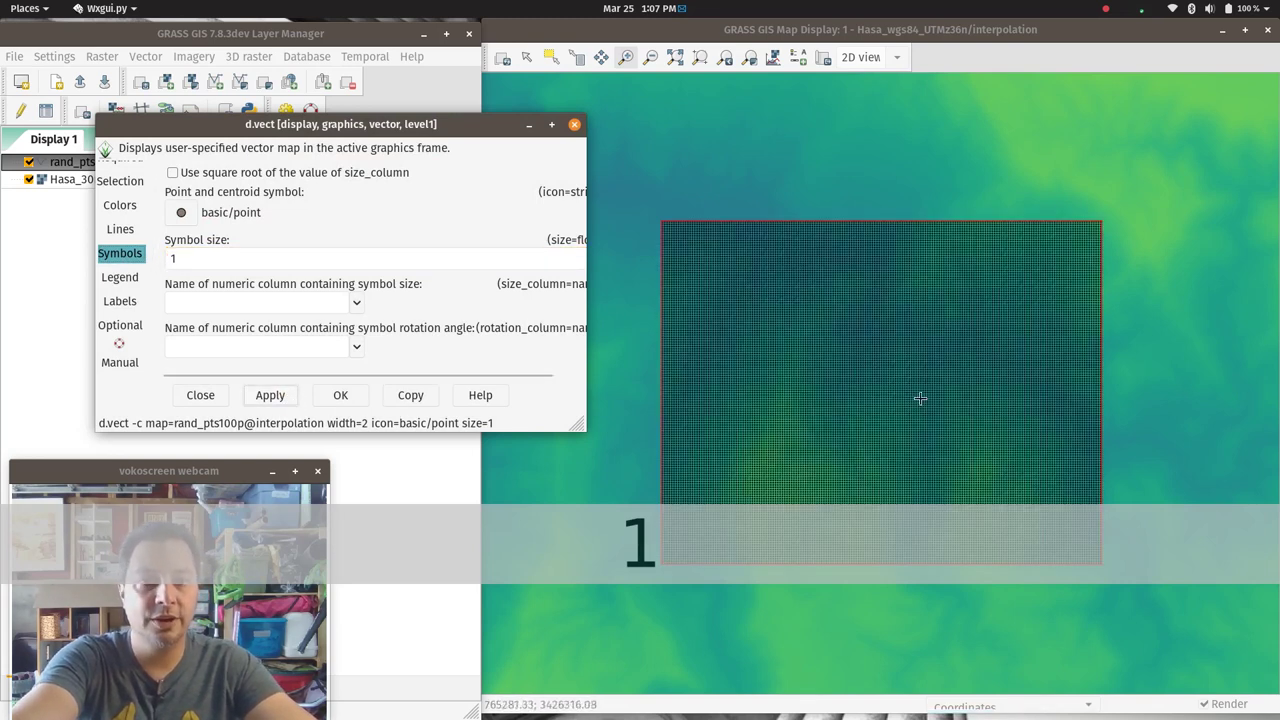
pyautogui.click(574, 125)
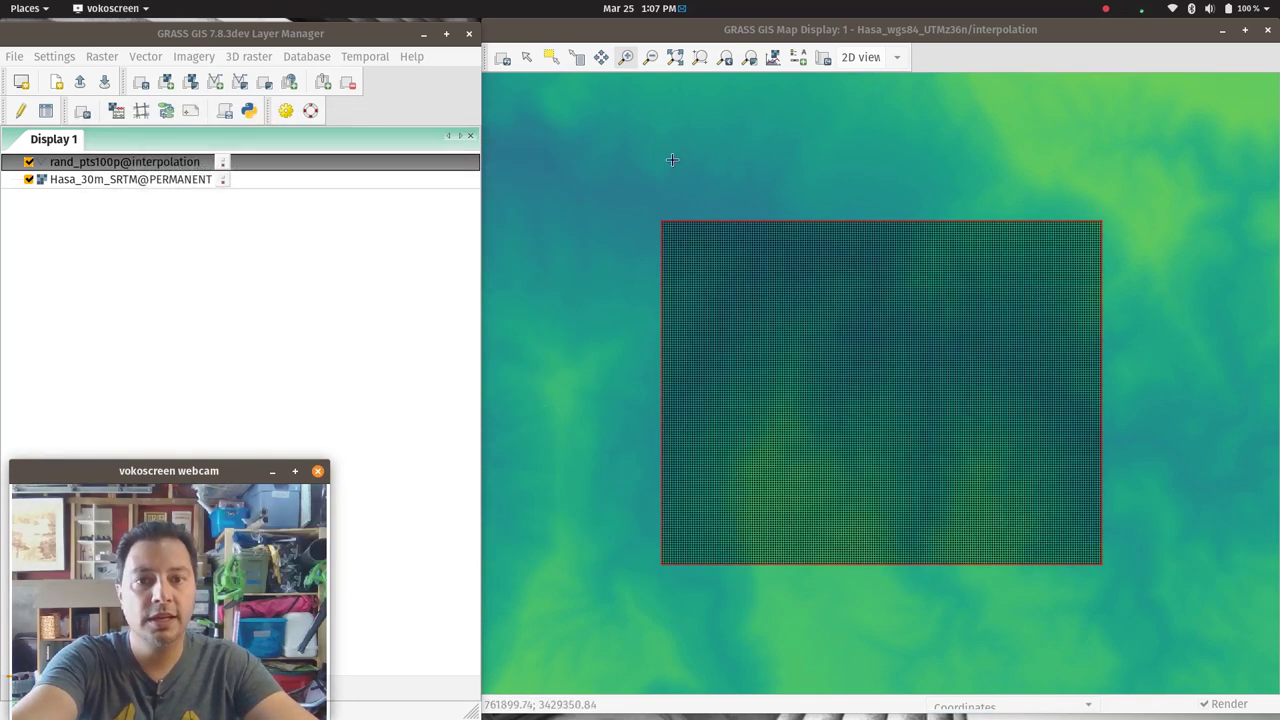
# Measure the distance between two vertically neighbouring points inside the computational region and end the measurement.
pyautogui.click(828, 320)
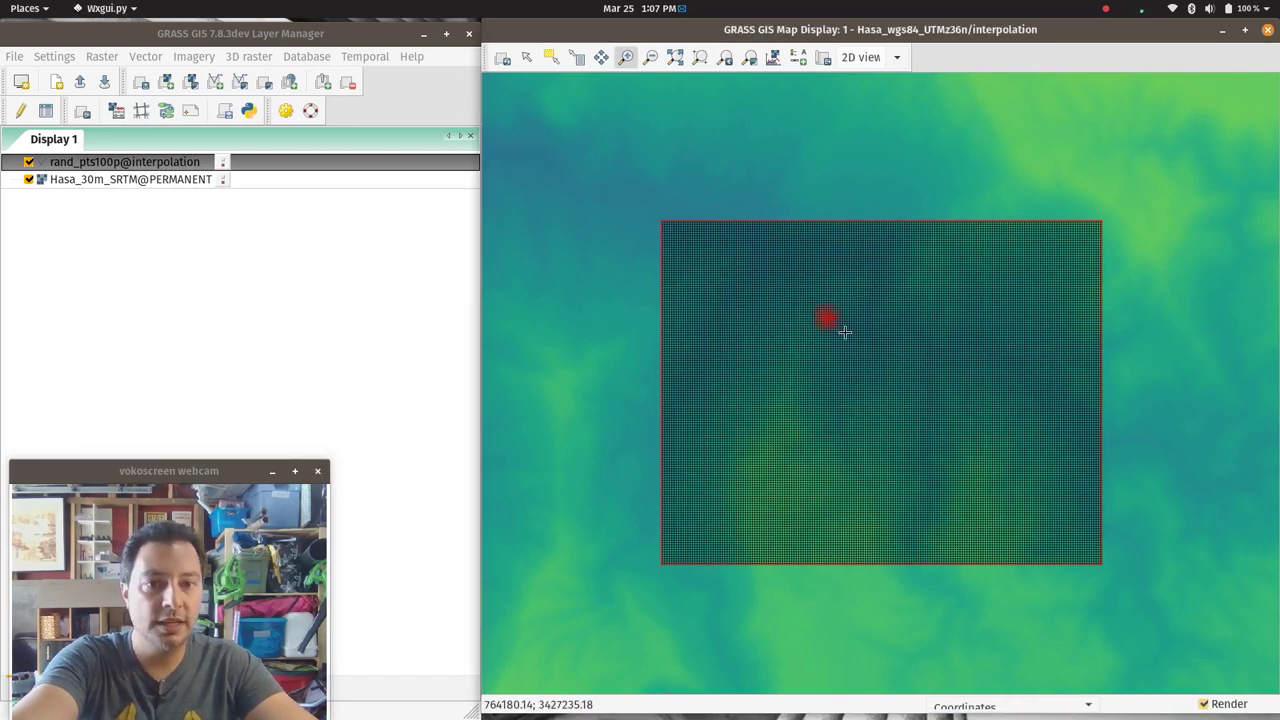
pyautogui.moveTo(850, 337); pyautogui.dragTo(852, 338)
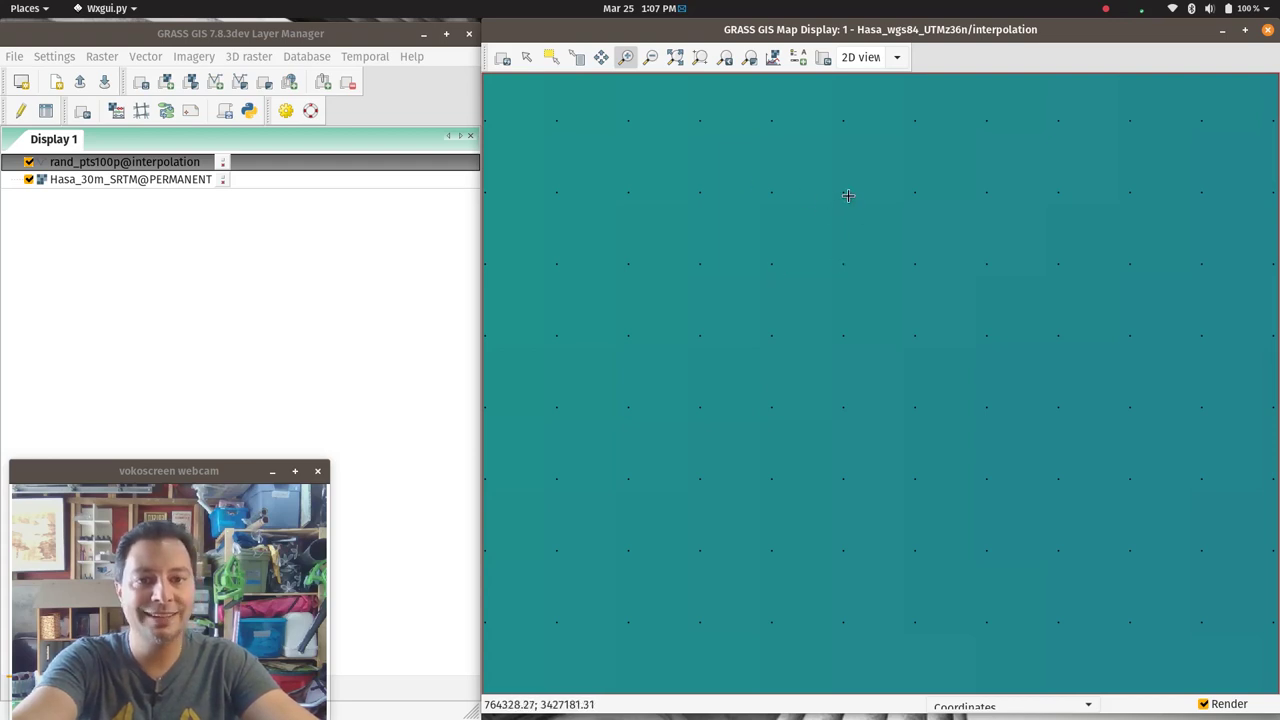
pyautogui.click(775, 58)
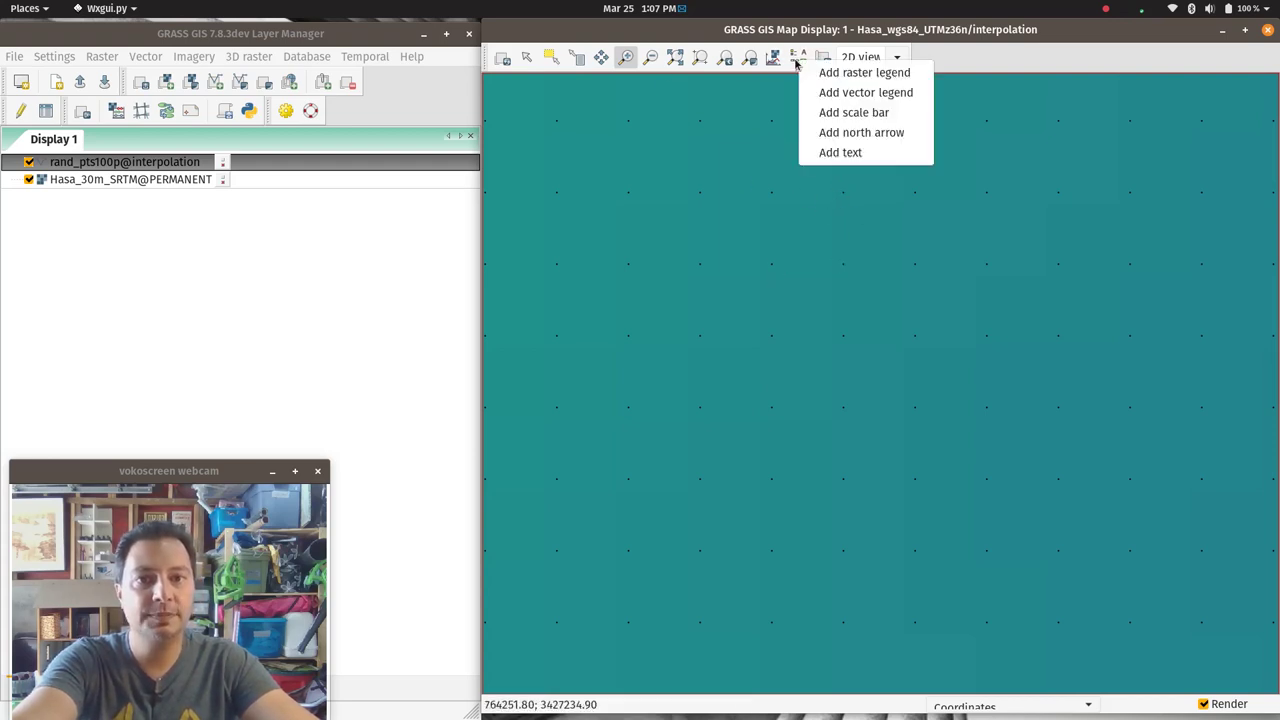
pyautogui.click(797, 57)
pyautogui.click(797, 57)
pyautogui.click(851, 74)
pyautogui.moveTo(845, 192); pyautogui.dragTo(845, 256)
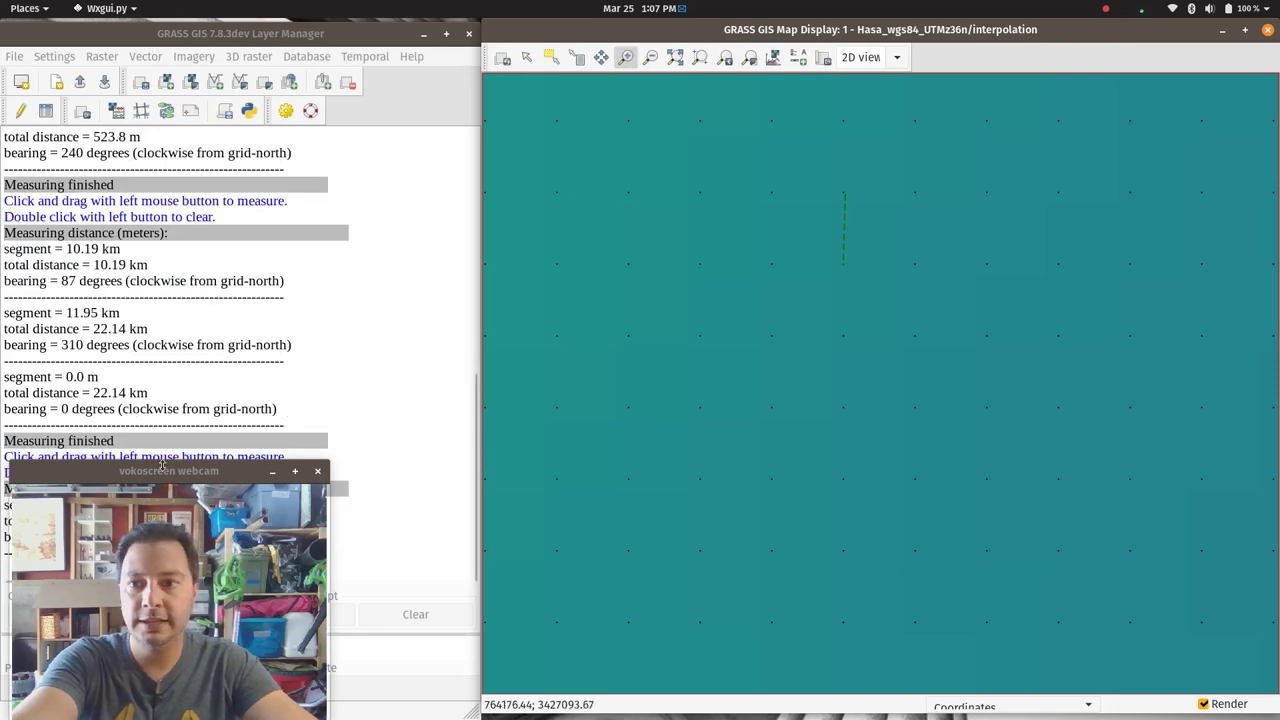
pyautogui.moveTo(164, 466); pyautogui.dragTo(338, 541)
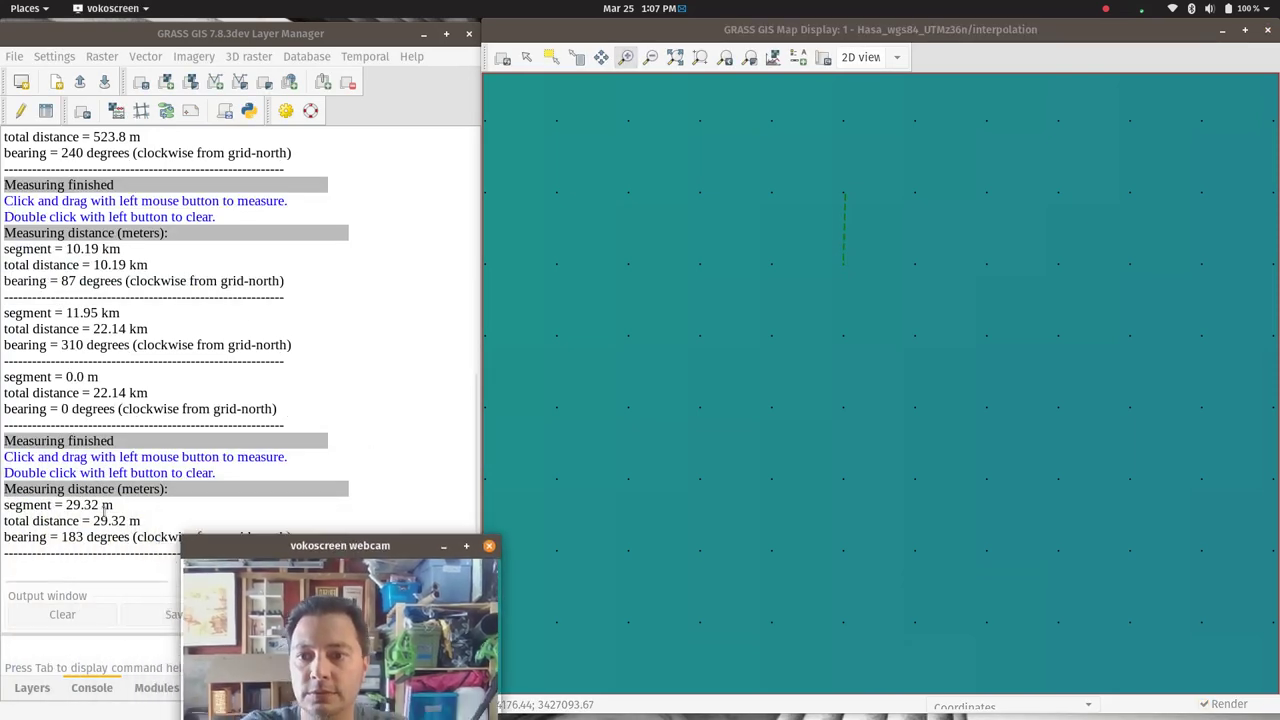
pyautogui.moveTo(101, 505); pyautogui.dragTo(66, 505)
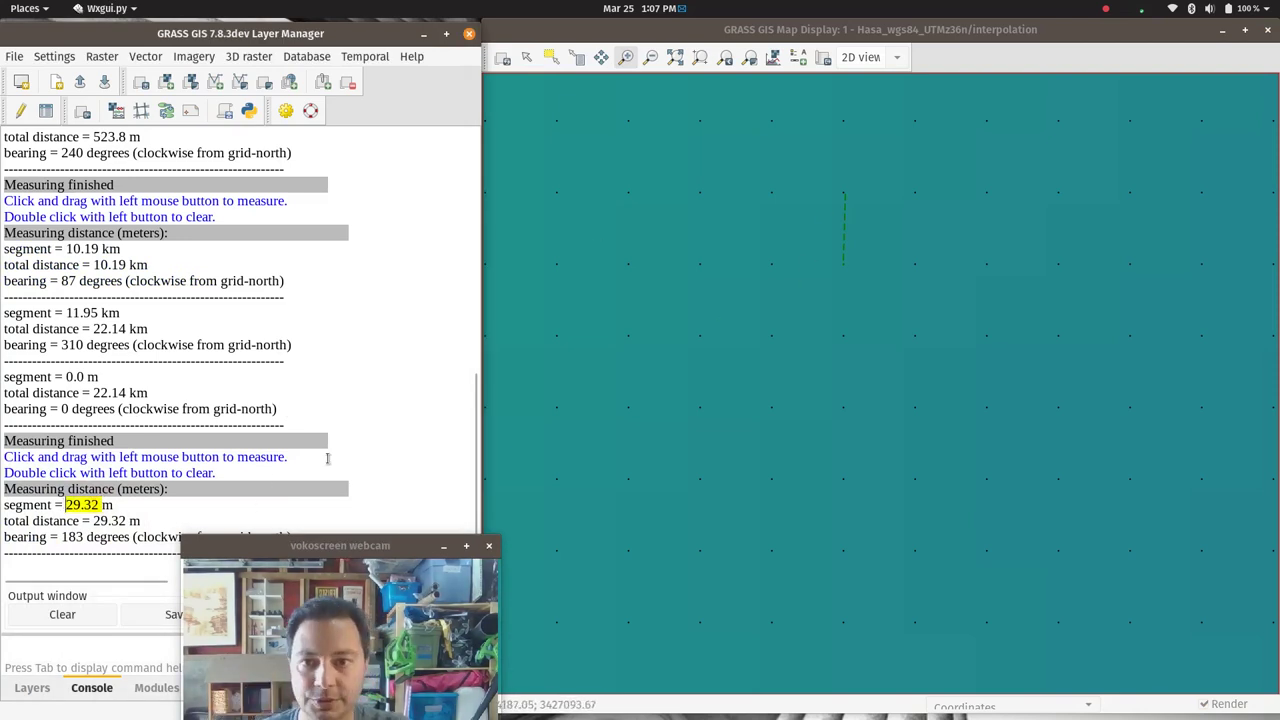
pyautogui.moveTo(340, 545); pyautogui.dragTo(211, 385)
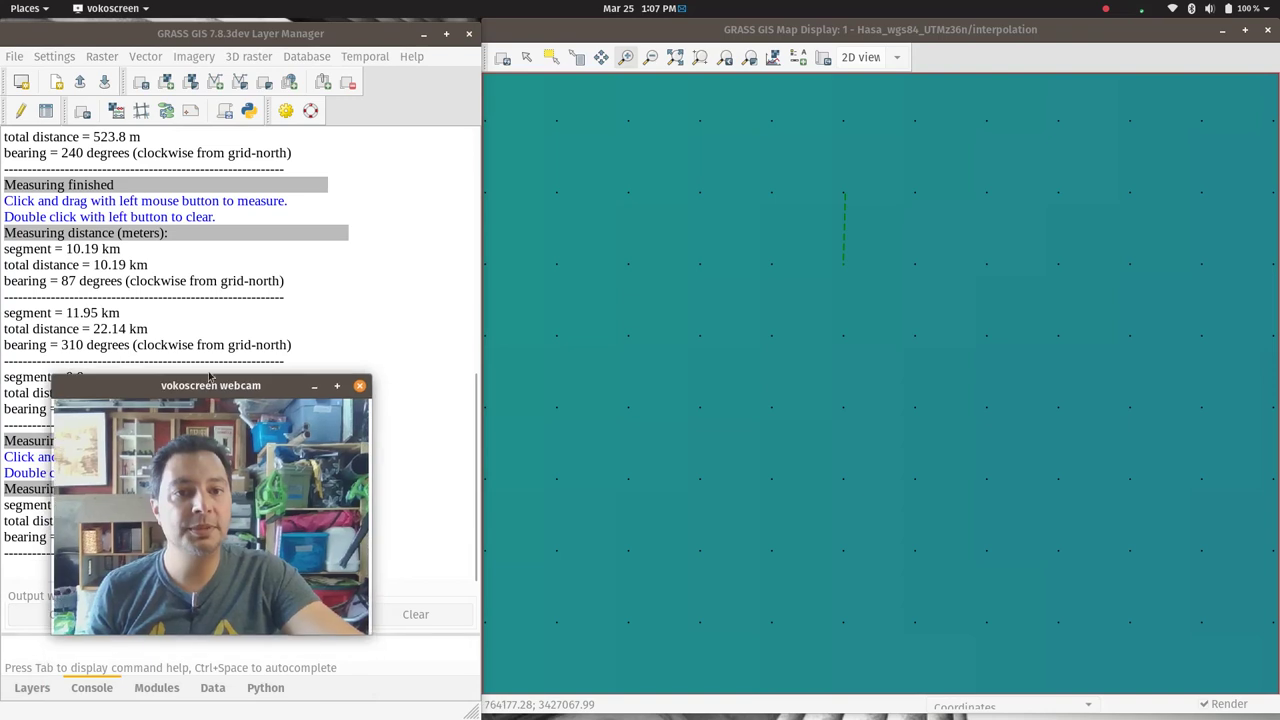
pyautogui.click(851, 267)
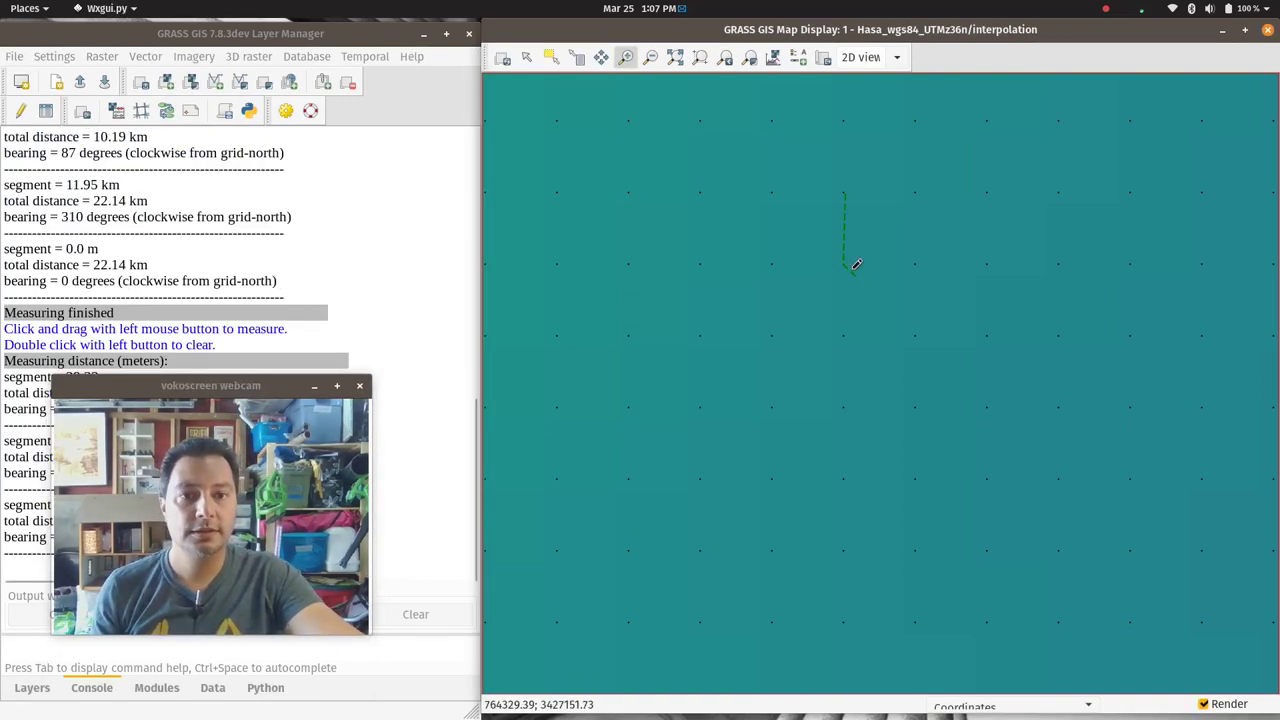
pyautogui.rightClick(854, 265)
pyautogui.click(856, 238)
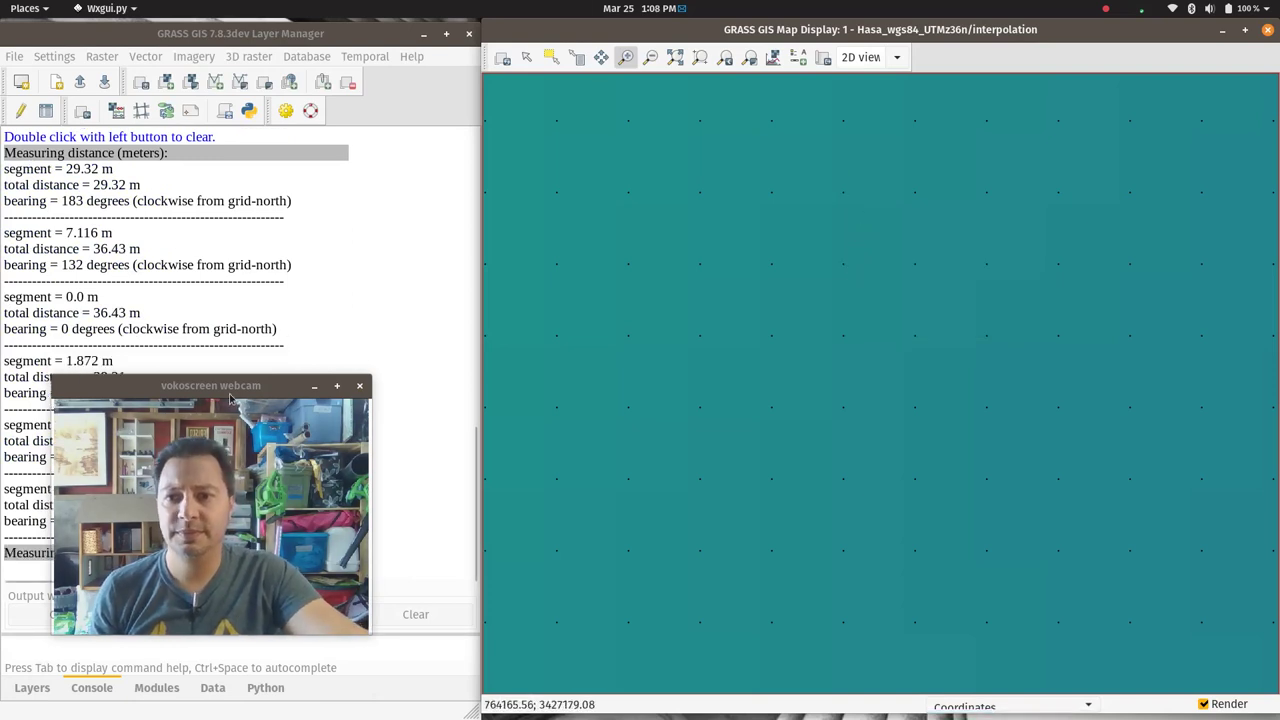
pyautogui.moveTo(225, 387)
pyautogui.mouseDown()
pyautogui.moveTo(139, 373)
pyautogui.moveTo(233, 373)
pyautogui.mouseUp()
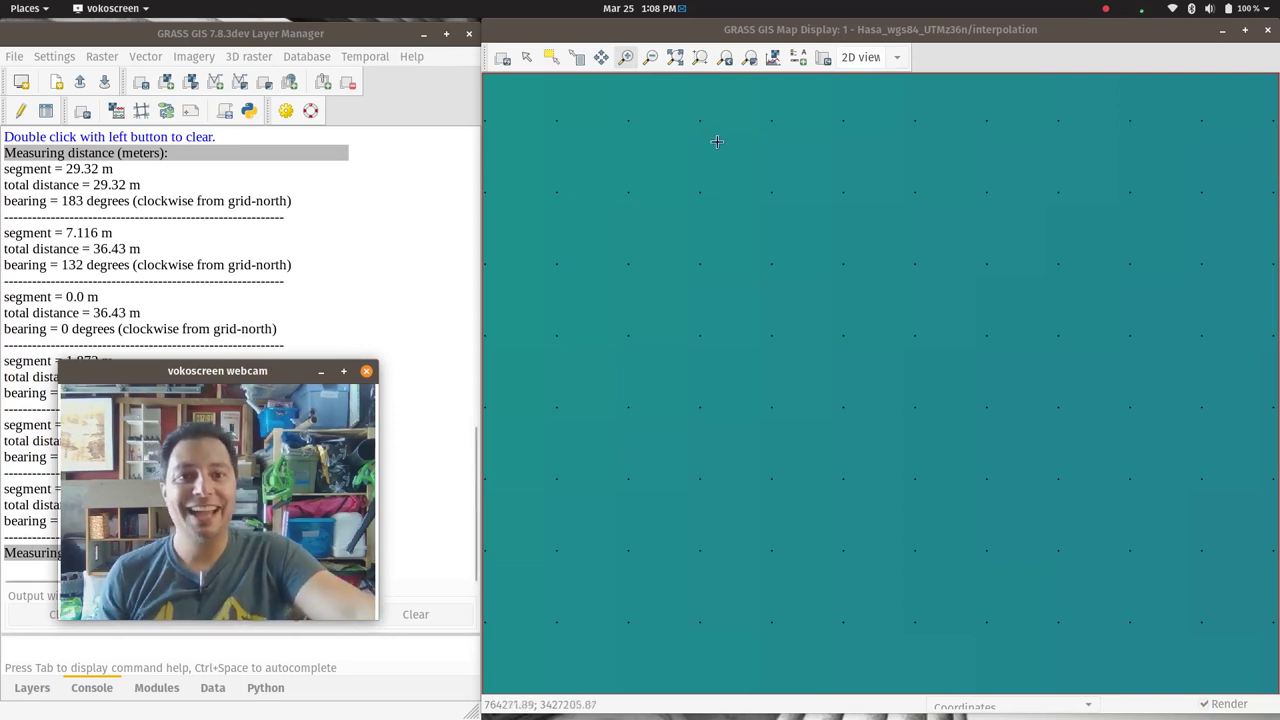
# Set the computational region's 2D grid resolution to 5 with g.region, run it and minimize the dialog.
pyautogui.click(727, 57)
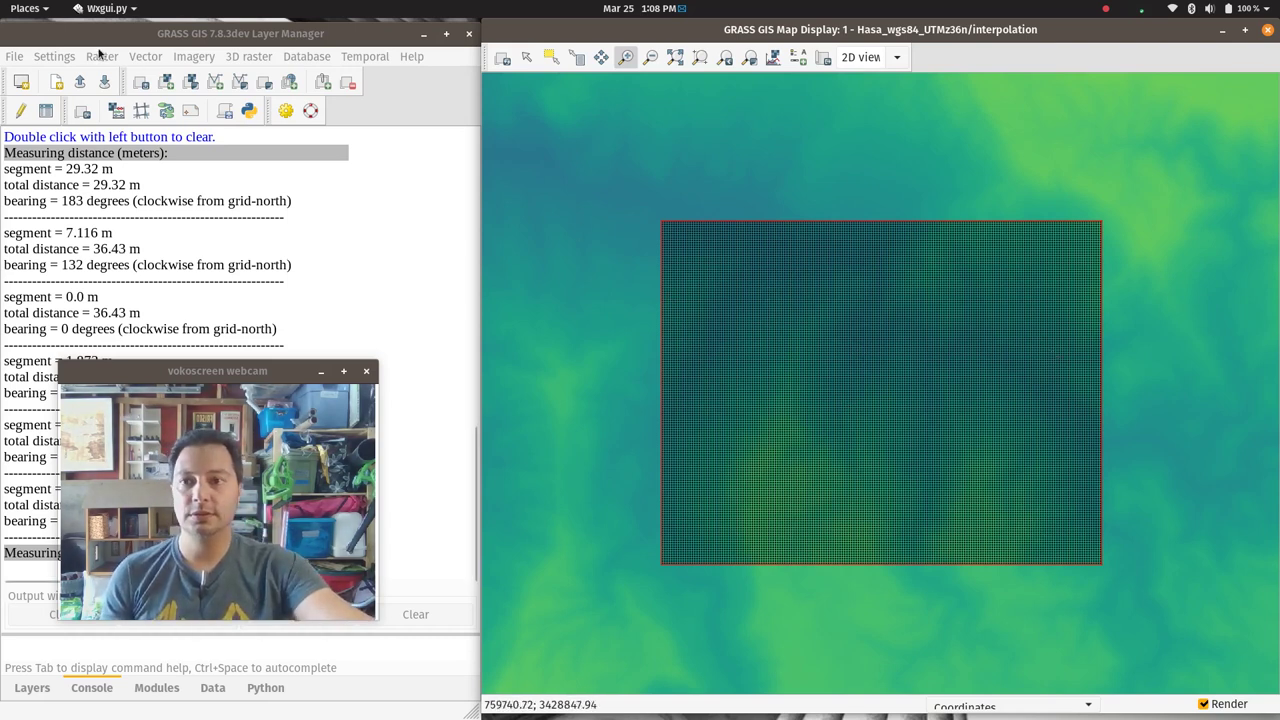
pyautogui.click(54, 56)
pyautogui.moveTo(72, 80)
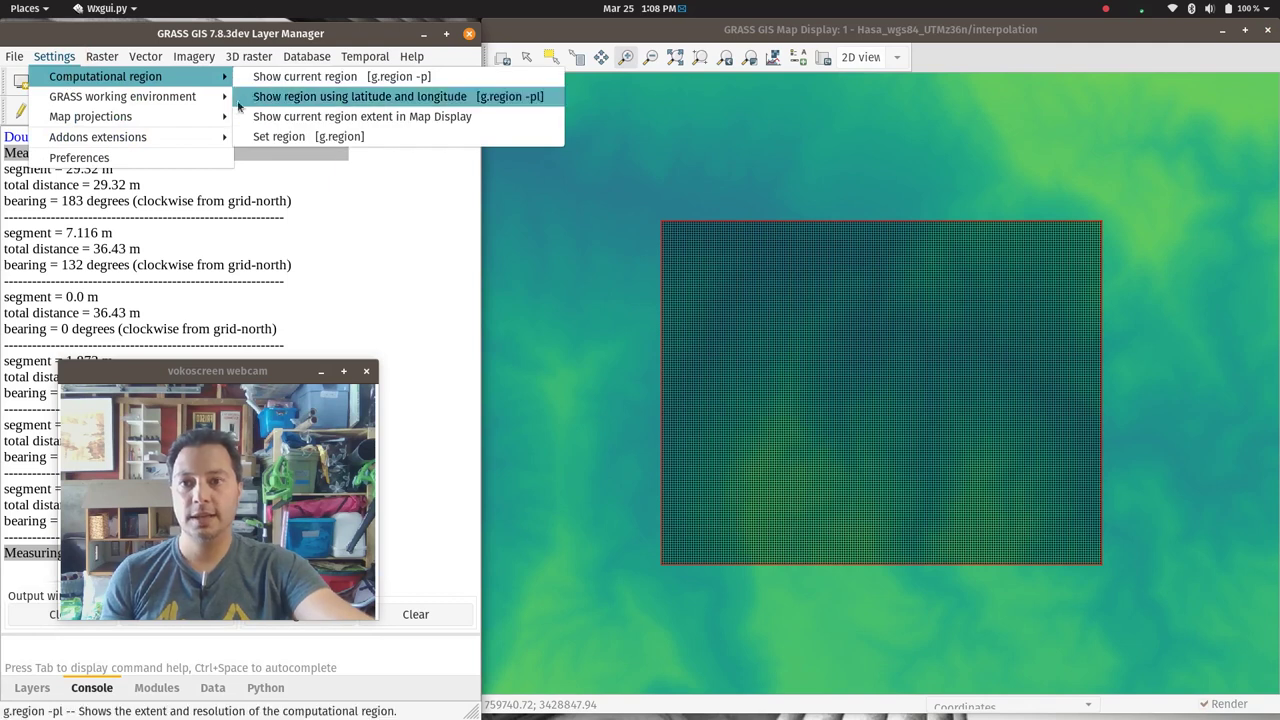
pyautogui.click(331, 141)
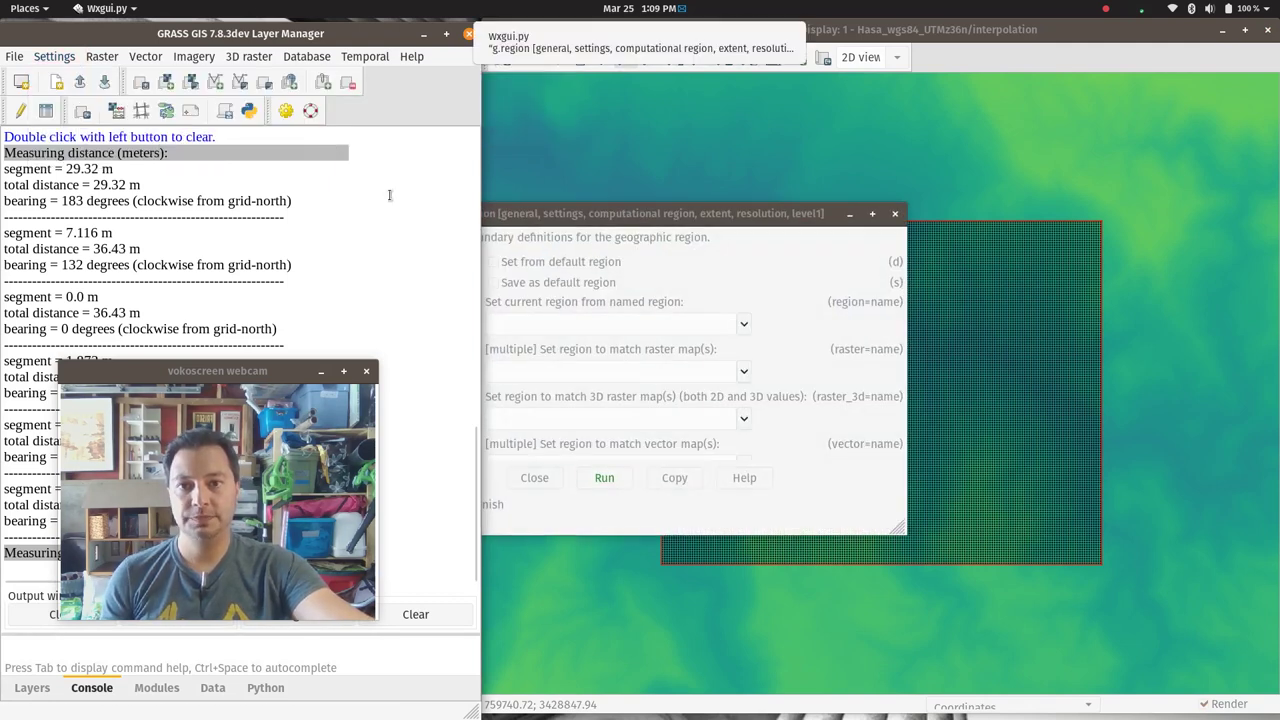
pyautogui.moveTo(572, 214); pyautogui.dragTo(499, 69)
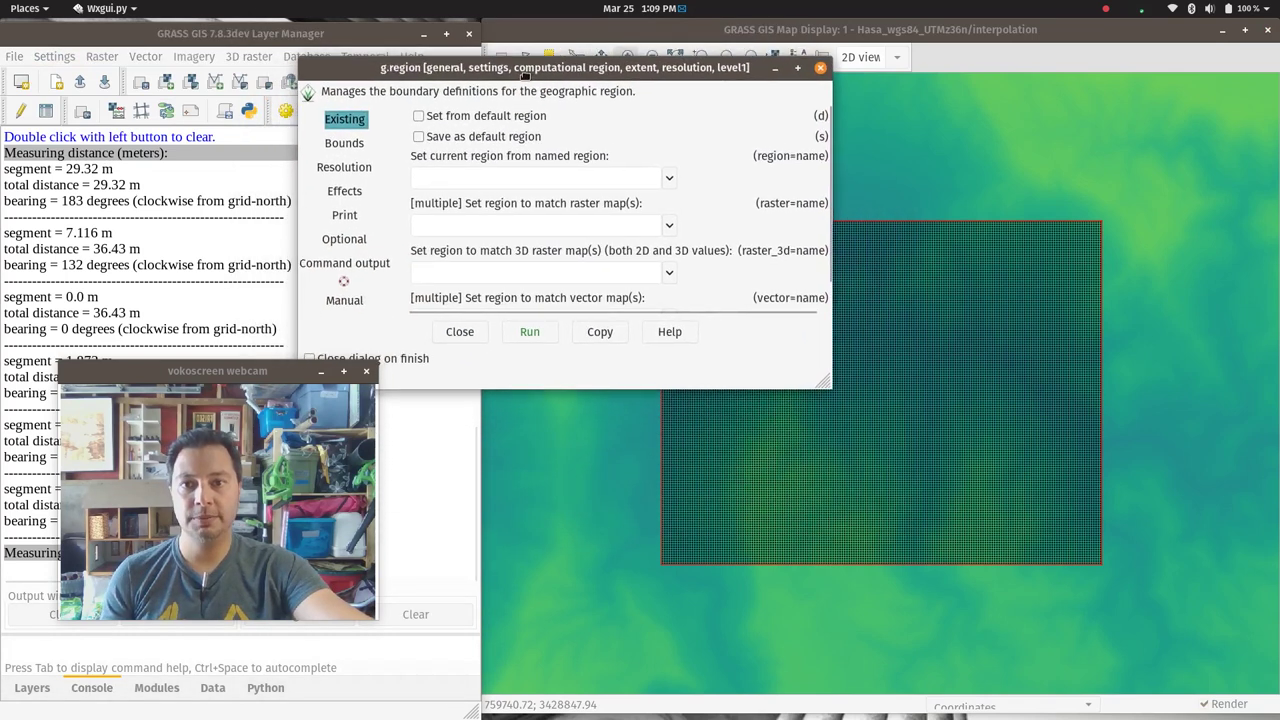
pyautogui.click(422, 170)
pyautogui.click(337, 167)
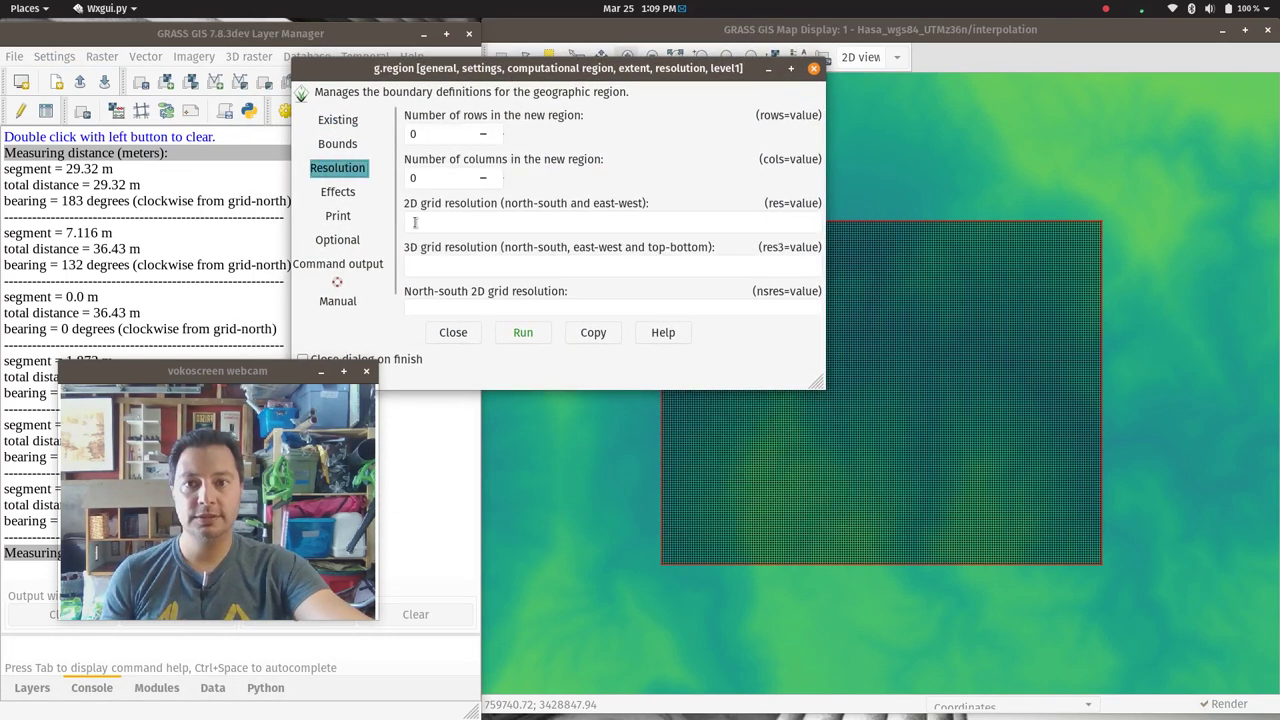
pyautogui.click(463, 223)
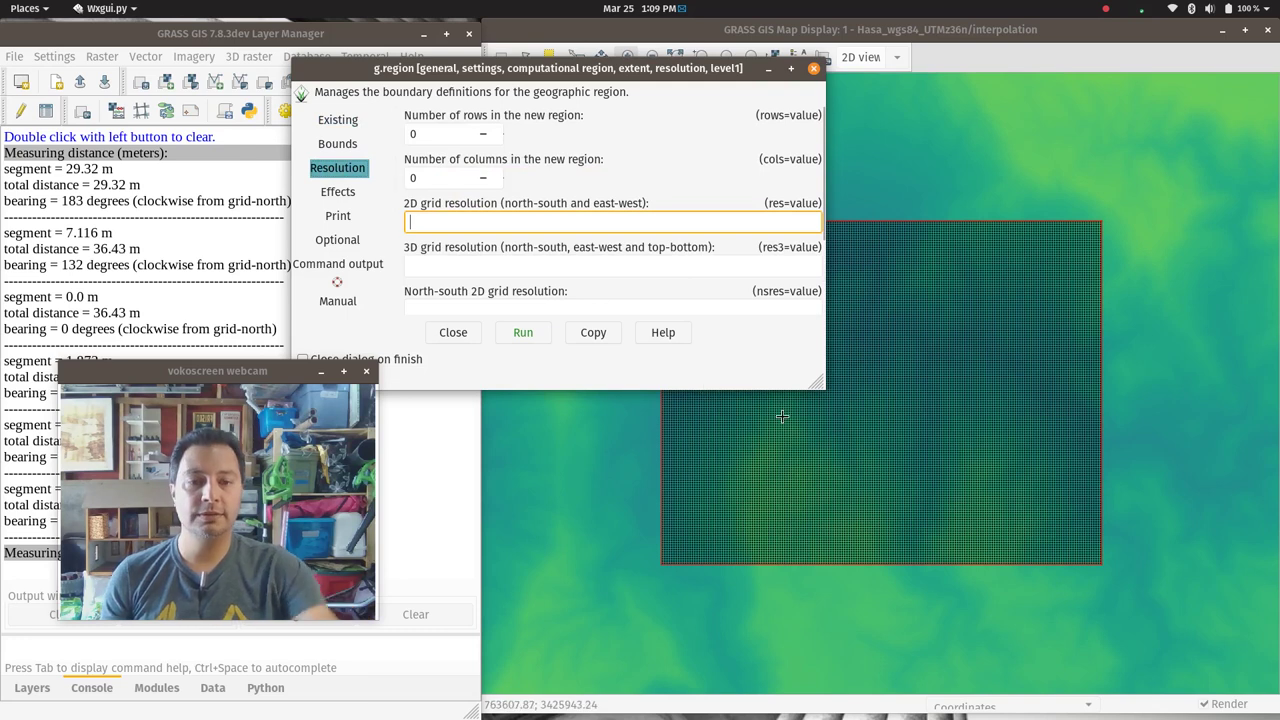
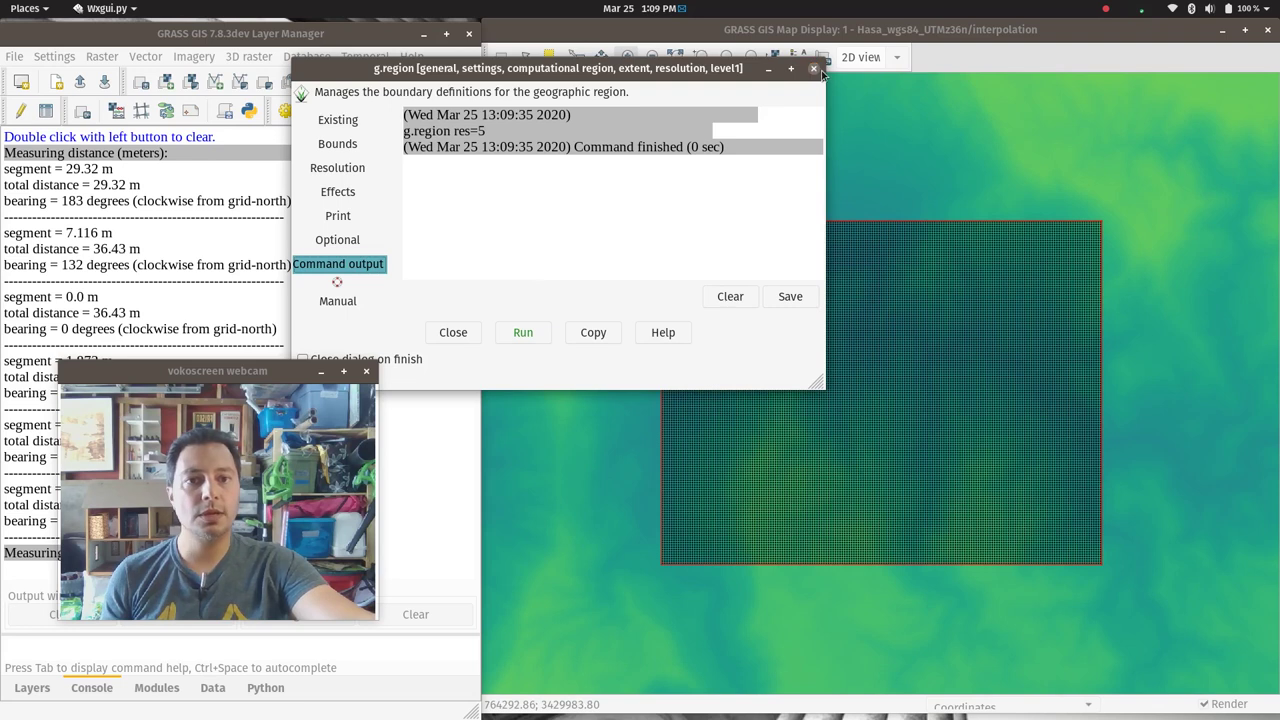
pyautogui.click(767, 70)
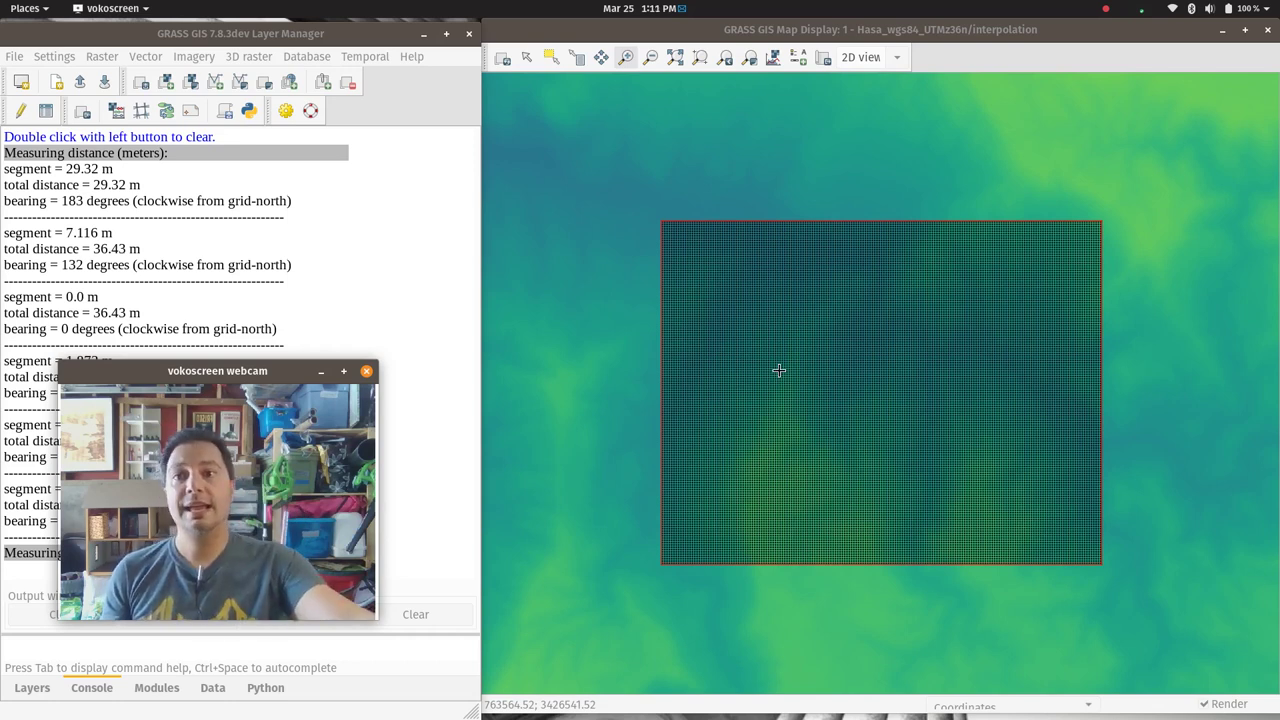
# Start the bilinear and bicubic interpolation from vector points (v.surf.bspline), keeping rand_pts100p@interpolation as the input point map.
pyautogui.click(102, 56)
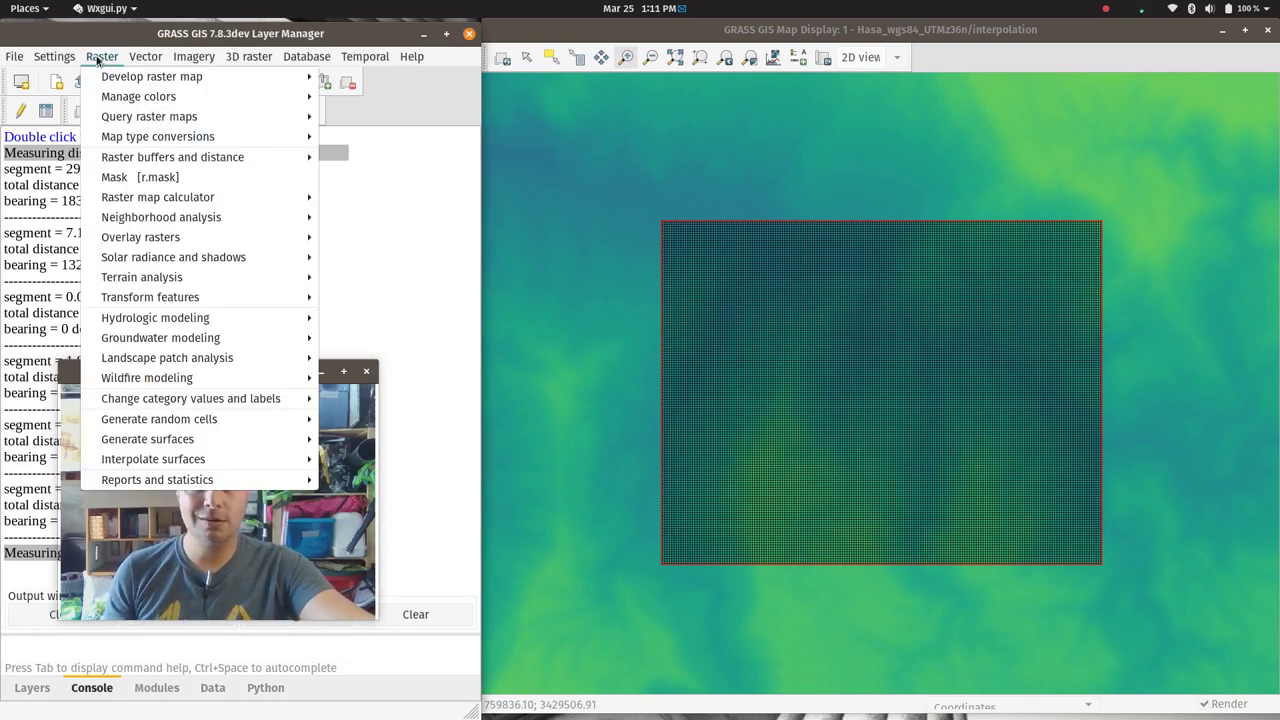
pyautogui.moveTo(274, 461)
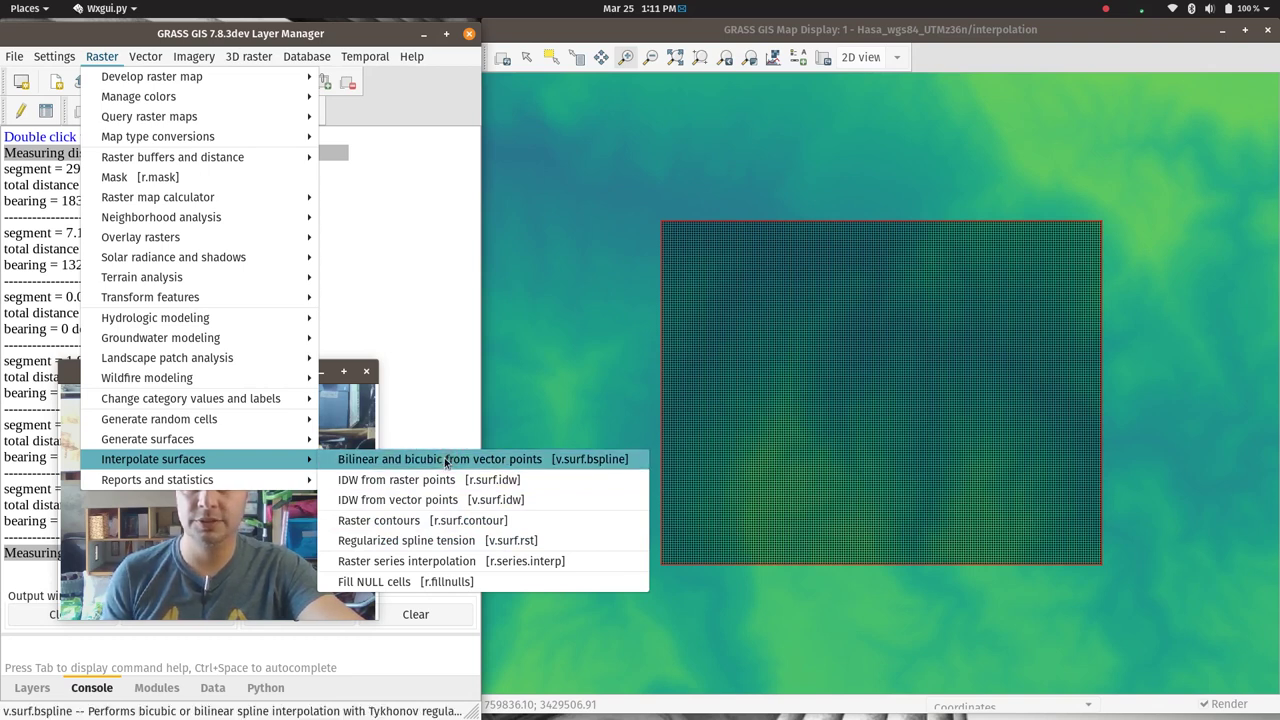
pyautogui.click(523, 462)
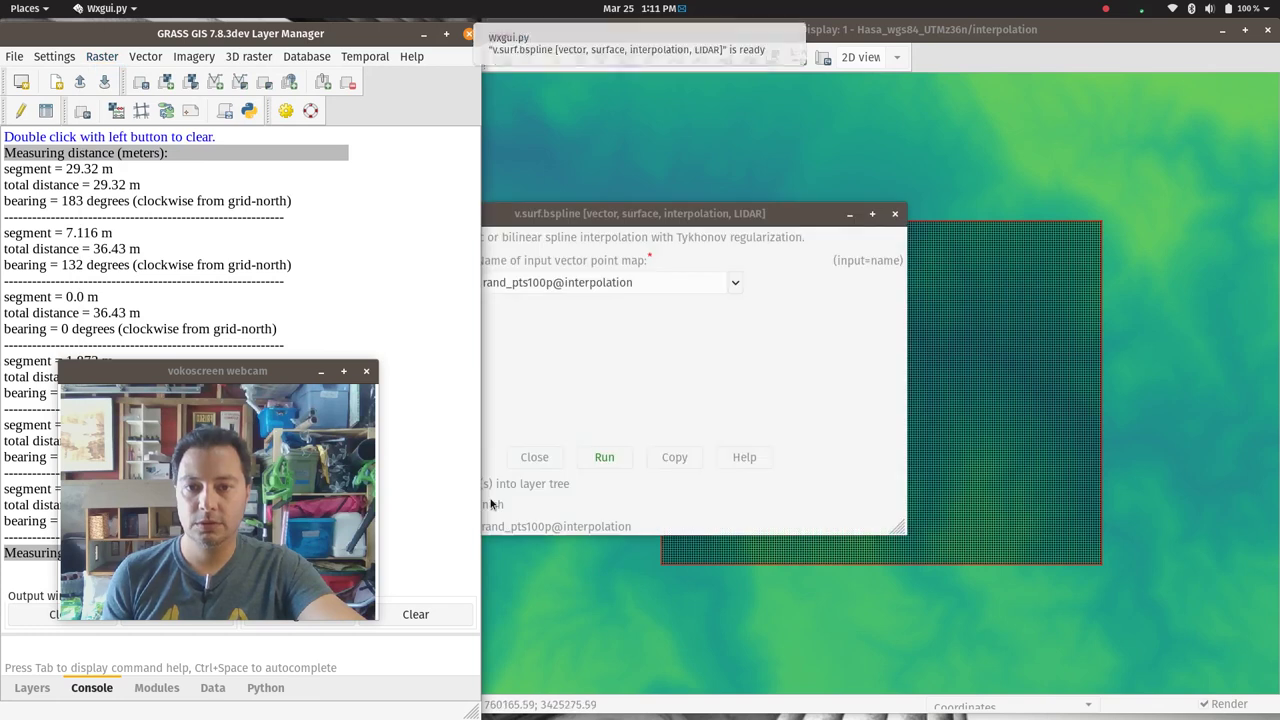
pyautogui.moveTo(684, 216)
pyautogui.mouseDown()
pyautogui.moveTo(680, 140)
pyautogui.moveTo(836, 181)
pyautogui.mouseUp()
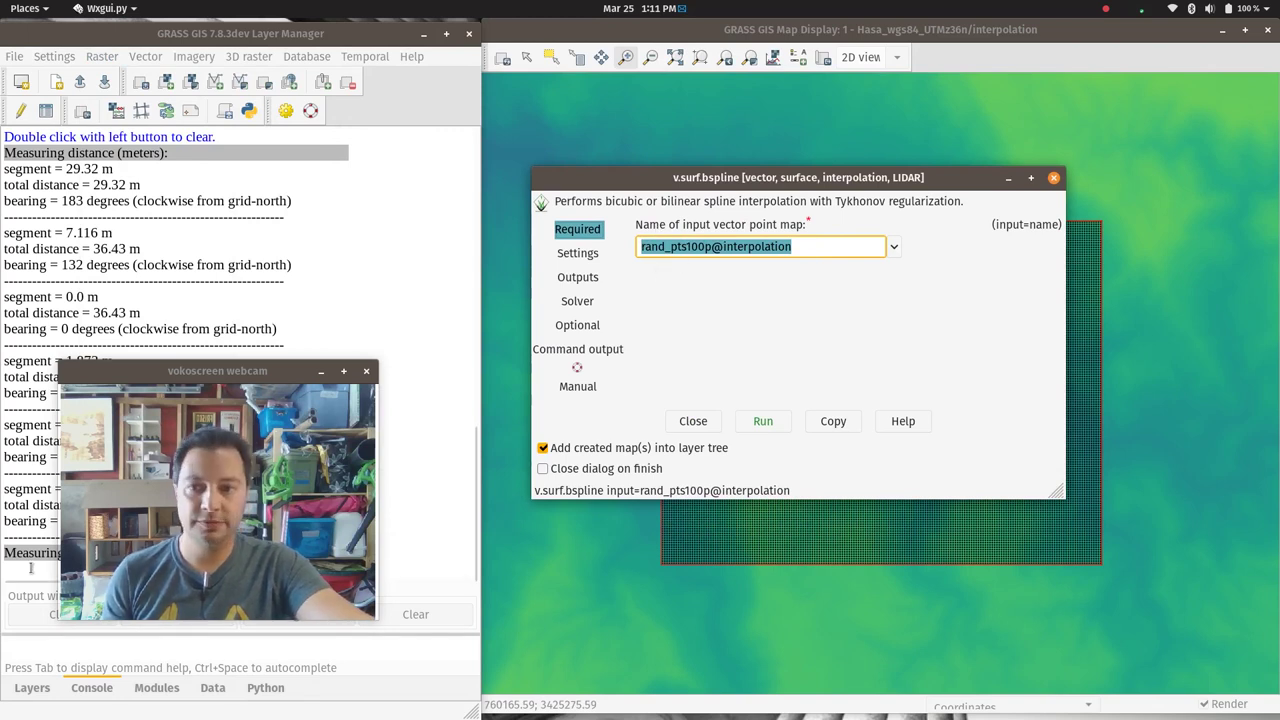
pyautogui.click(32, 688)
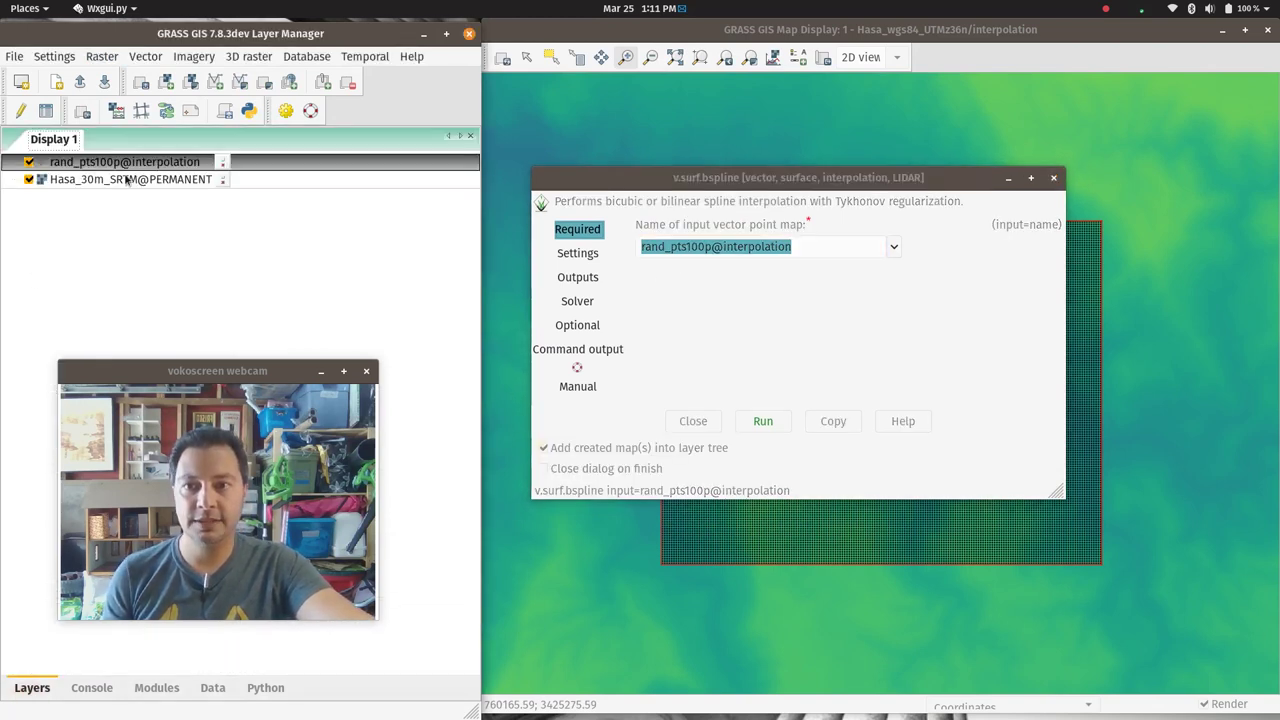
pyautogui.click(764, 284)
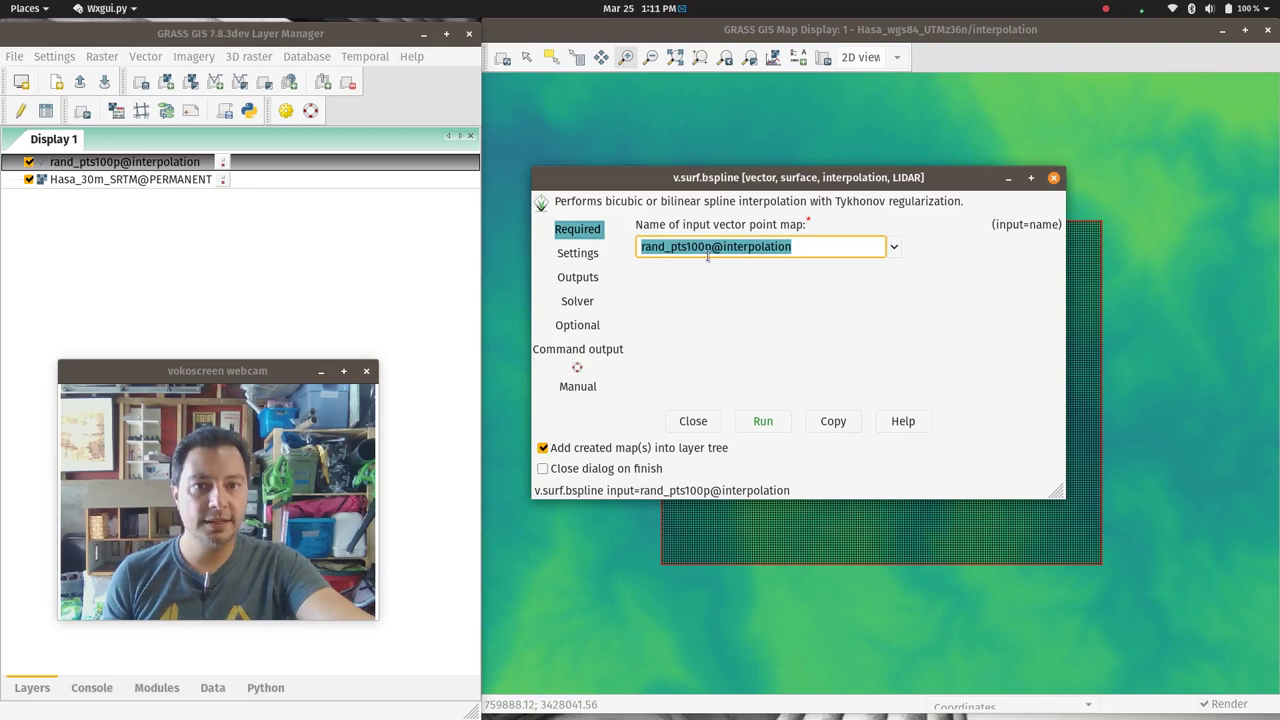
pyautogui.click(895, 247)
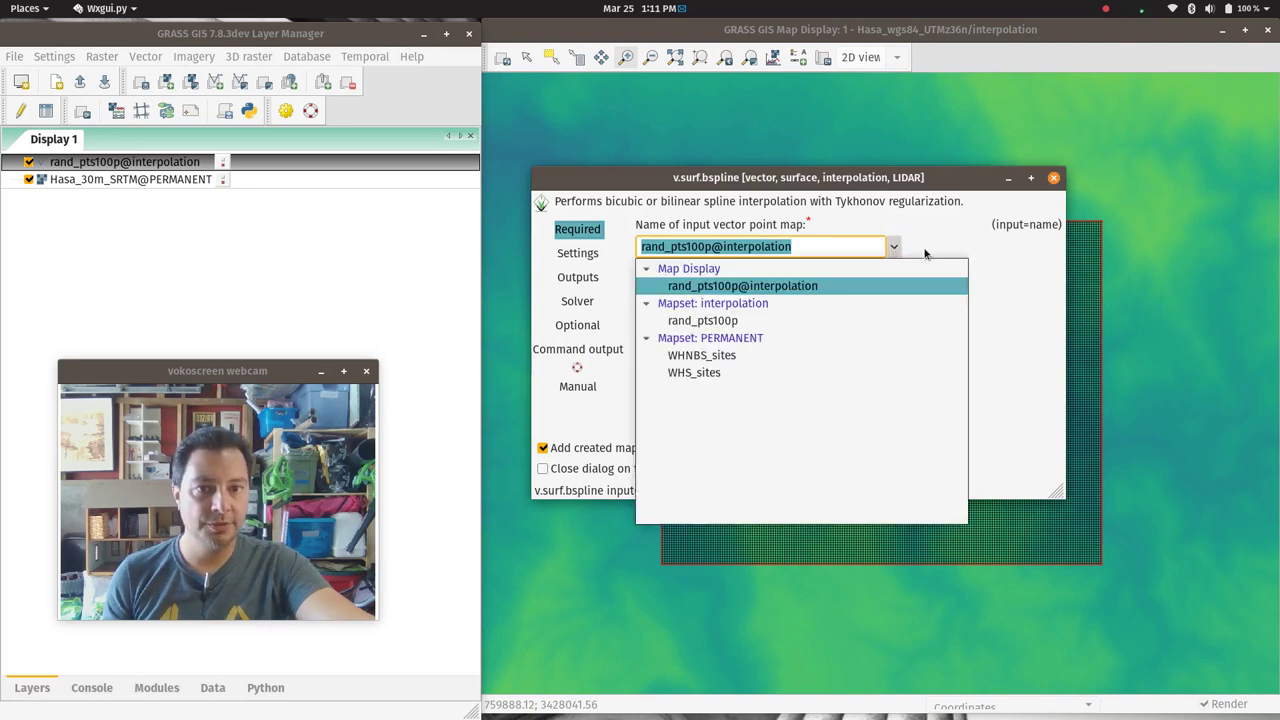
pyautogui.click(931, 245)
# Use the covervalue attribute column for the approximation and set the east-west and north-south spline step lengths to 45.
pyautogui.click(596, 255)
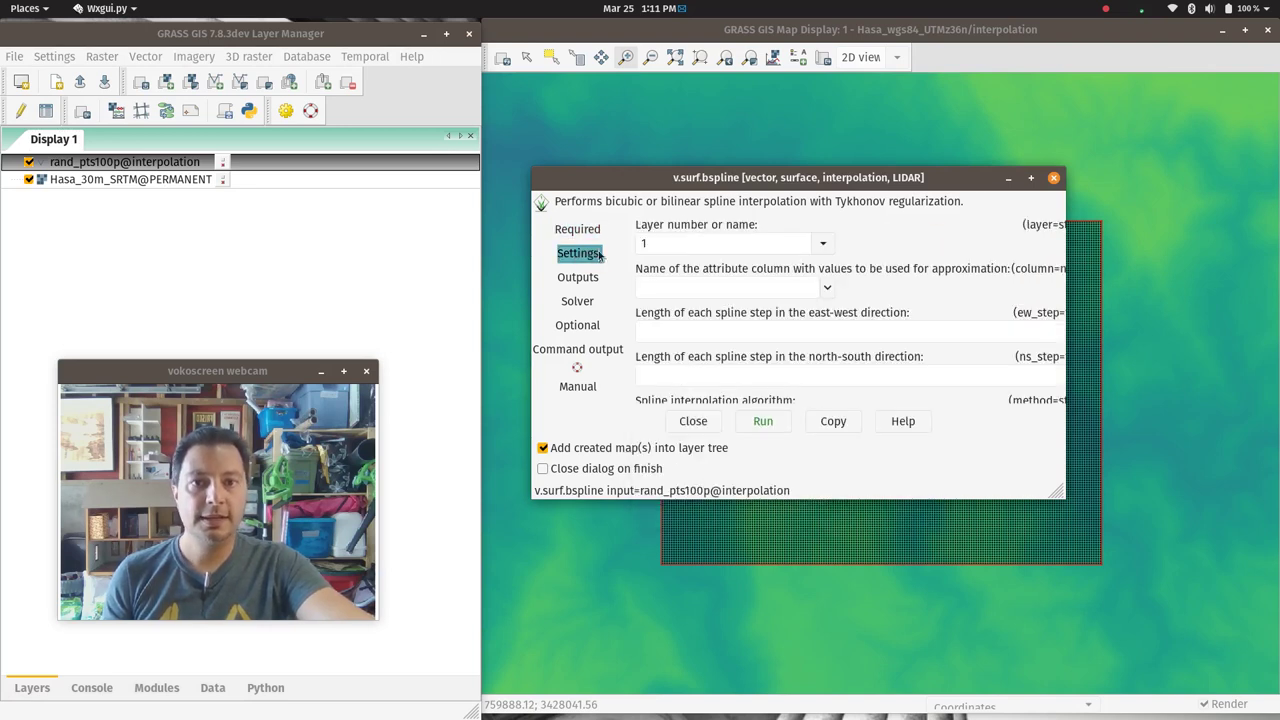
pyautogui.click(826, 288)
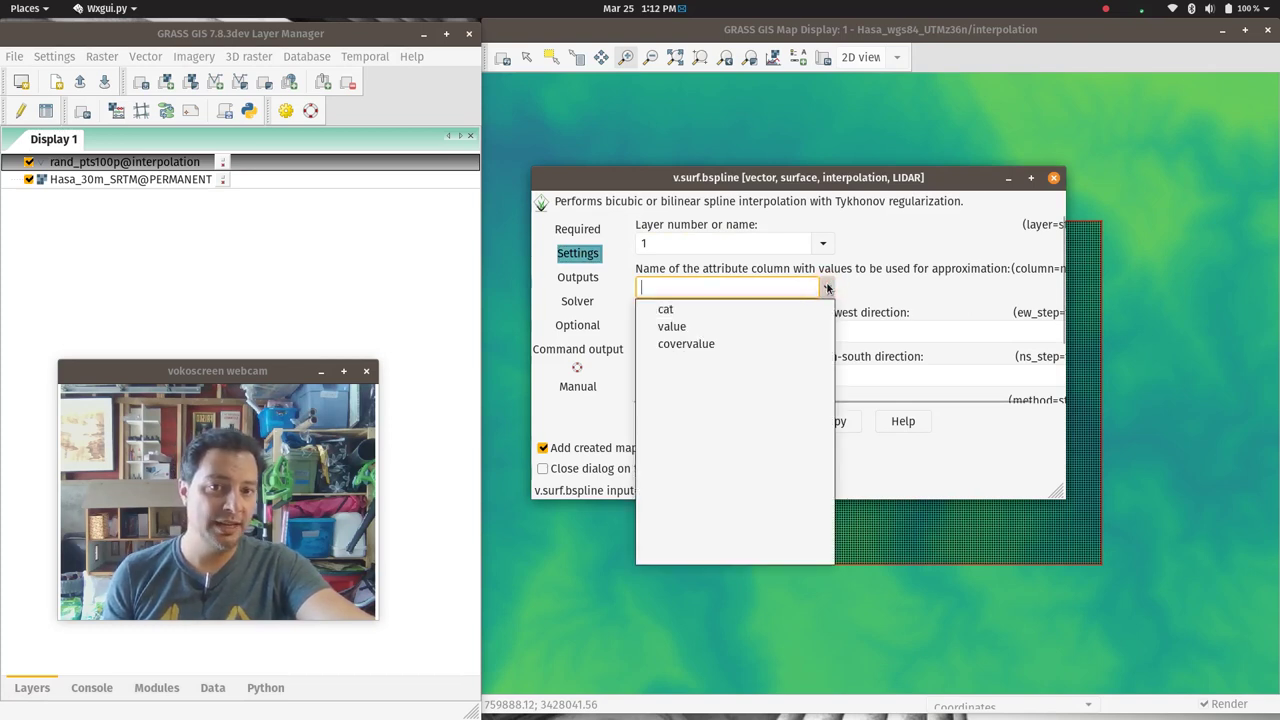
pyautogui.click(686, 343)
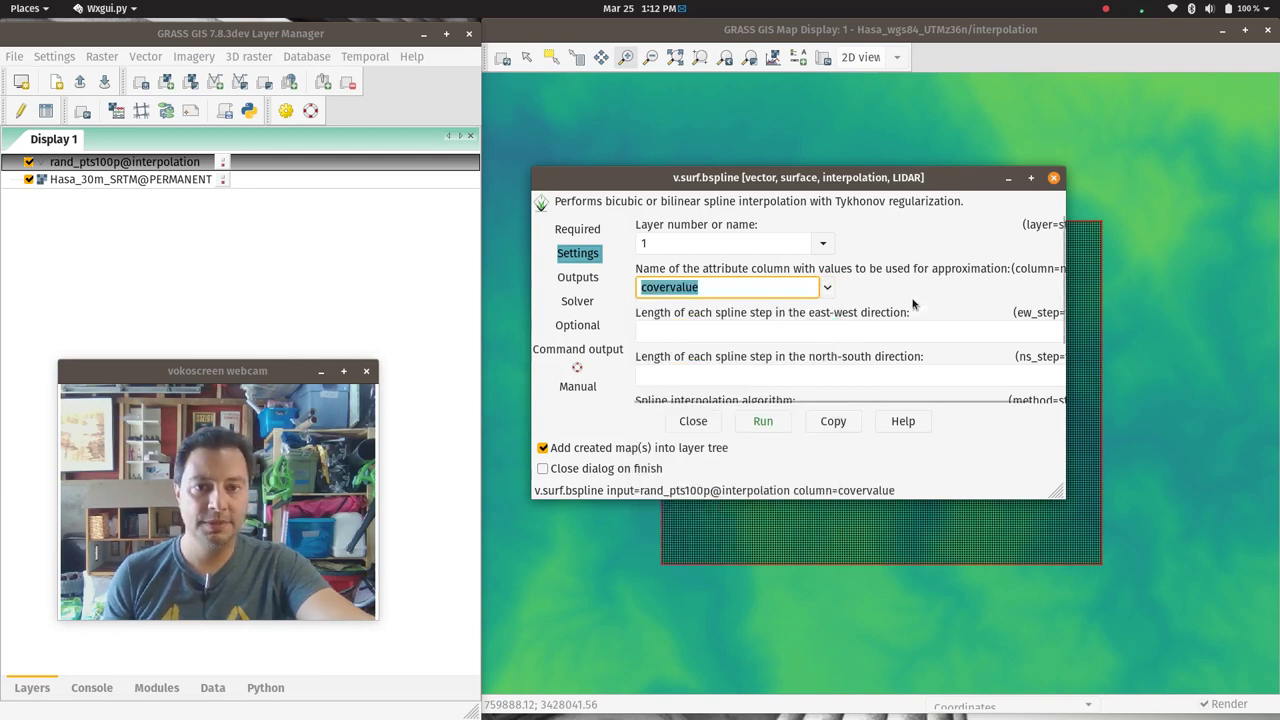
pyautogui.click(851, 330)
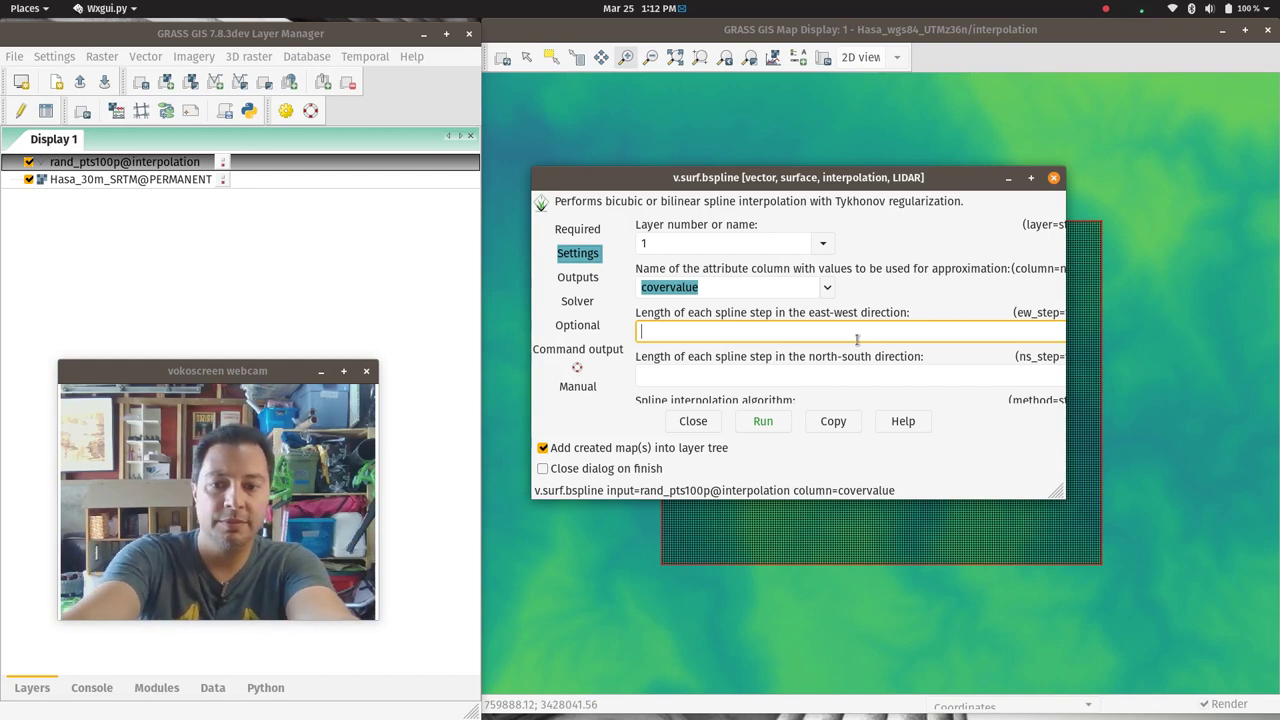
pyautogui.write('45')
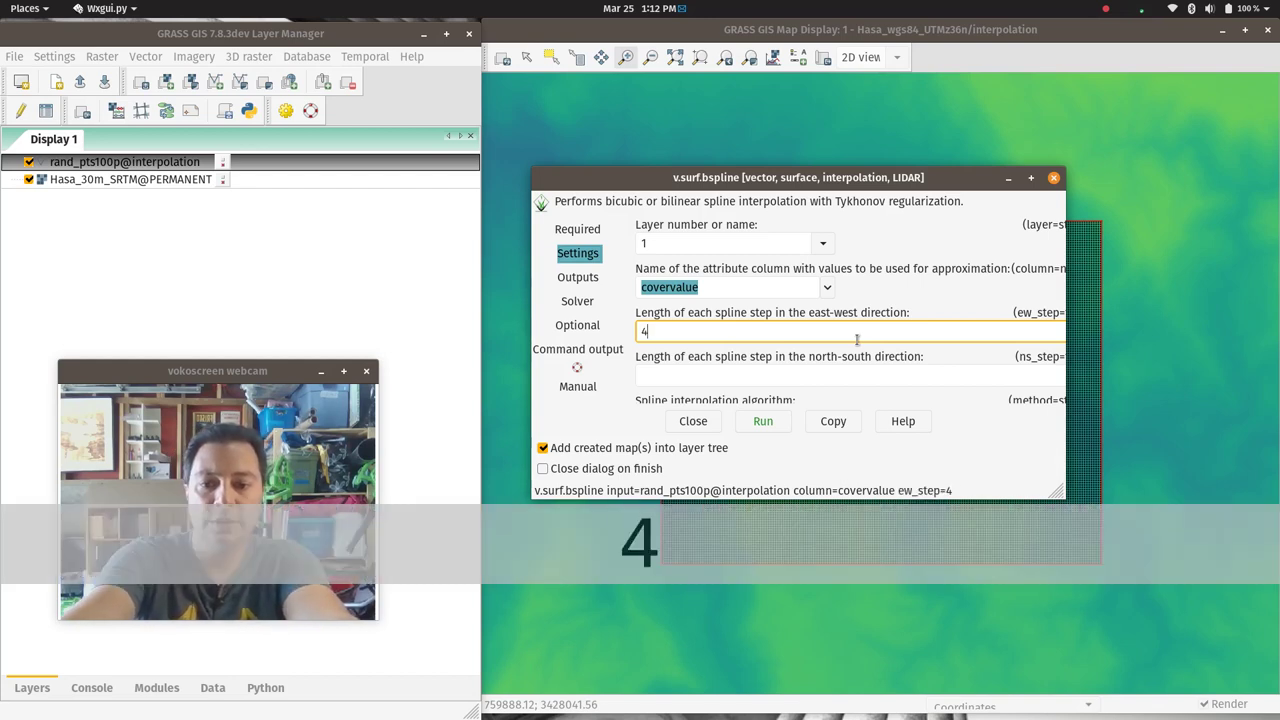
pyautogui.click(830, 377)
pyautogui.write('45')
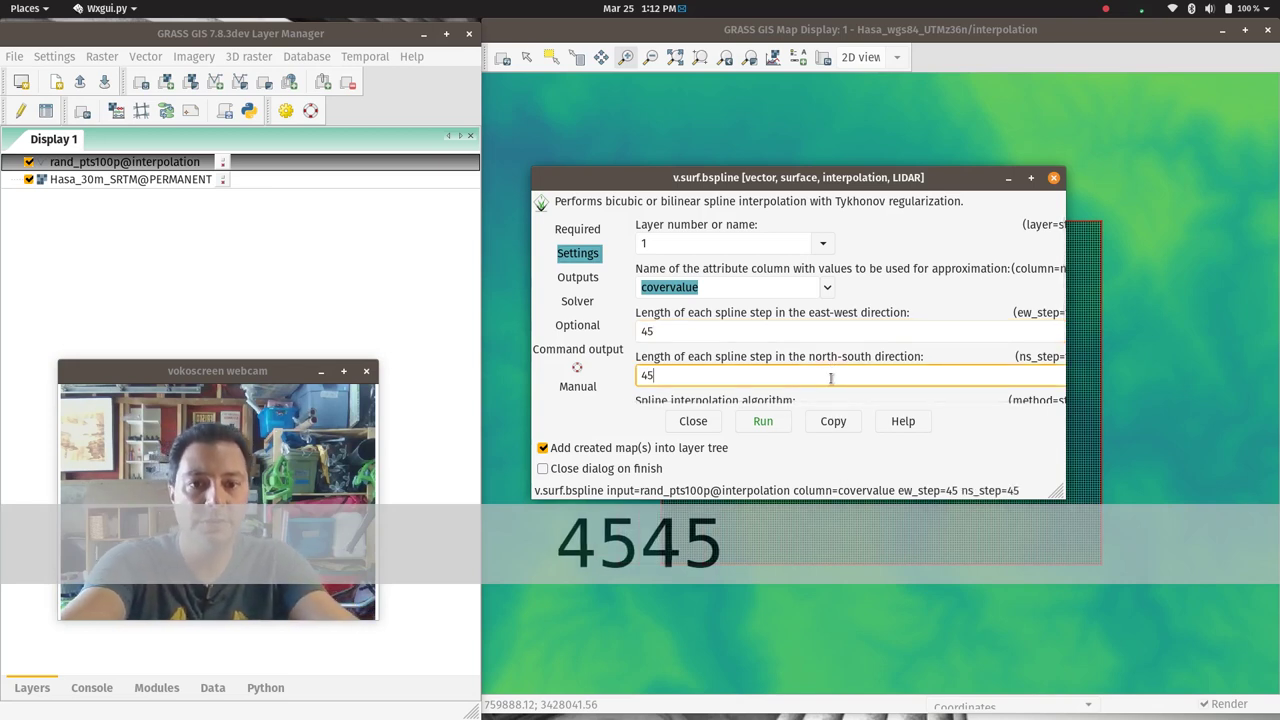
# Set the spline interpolation algorithm to bicubic and enlarge the v.surf.bspline dialog to show all its settings.
pyautogui.scroll(-1, 910, 289)
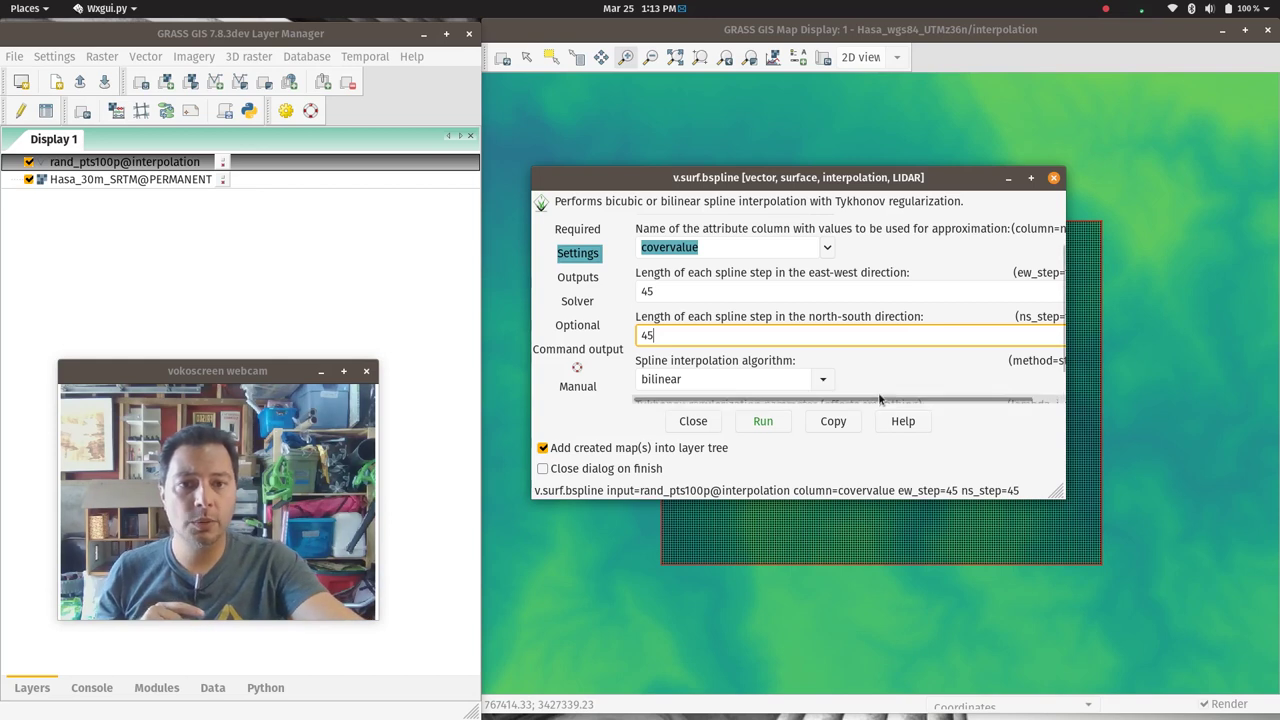
pyautogui.click(823, 379)
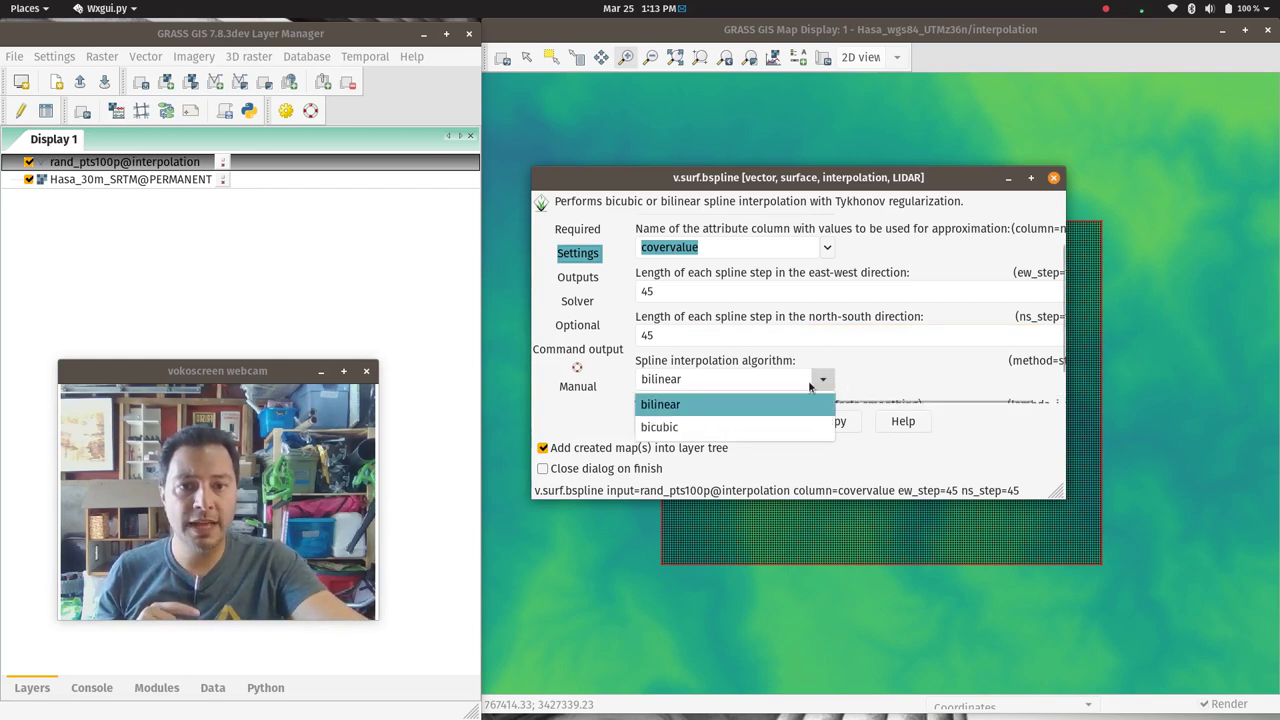
pyautogui.click(760, 428)
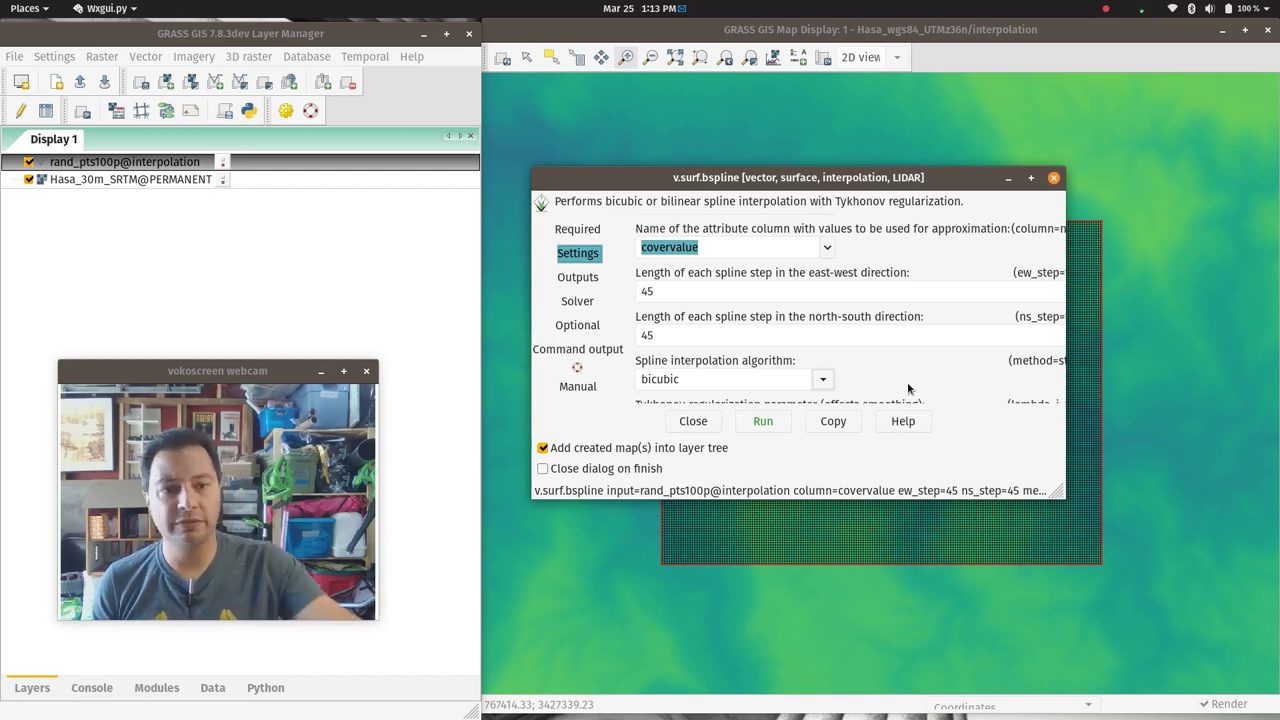
pyautogui.scroll(-1, 908, 386)
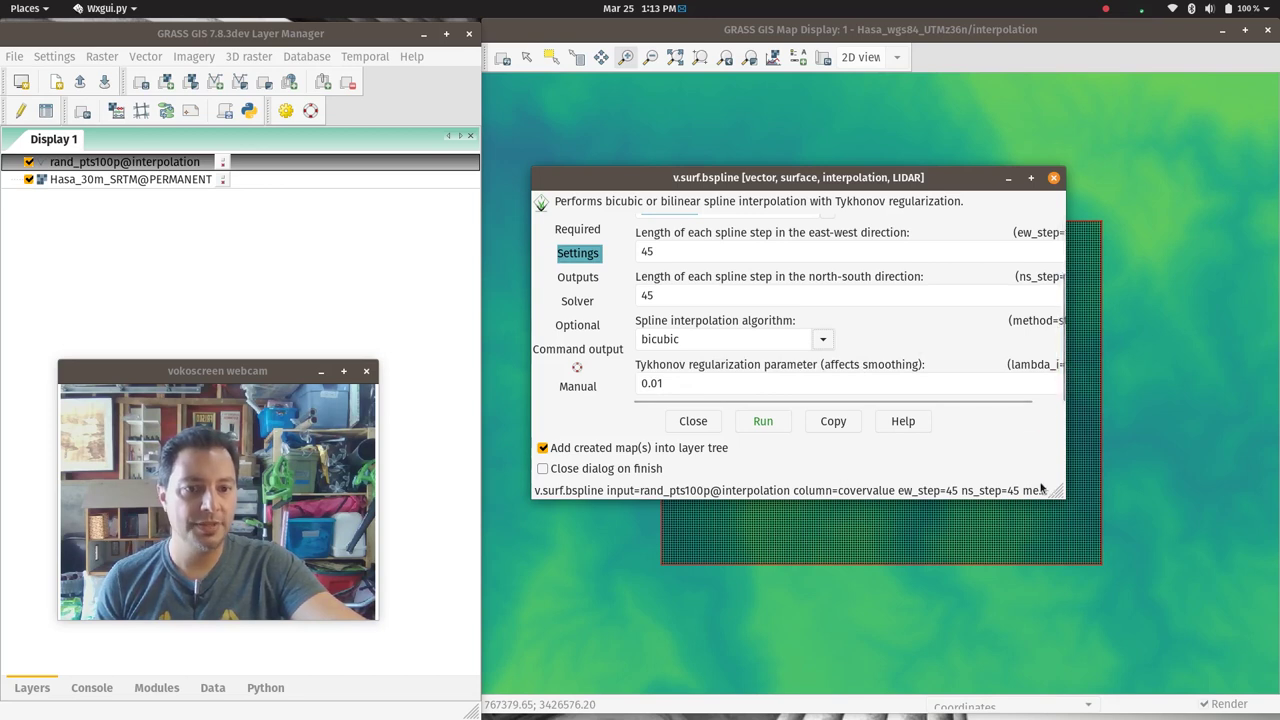
pyautogui.moveTo(1062, 496); pyautogui.dragTo(1098, 597)
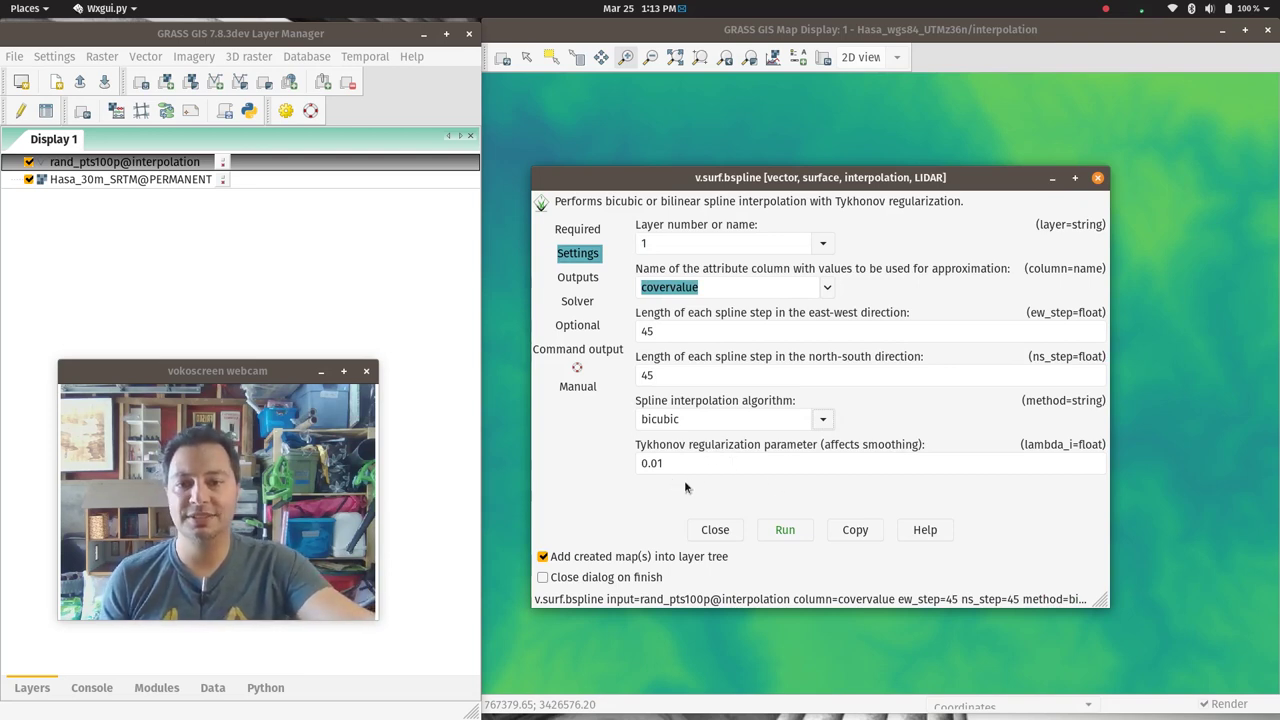
# Name the output raster map of the interpolation 5m_elev.
pyautogui.click(573, 285)
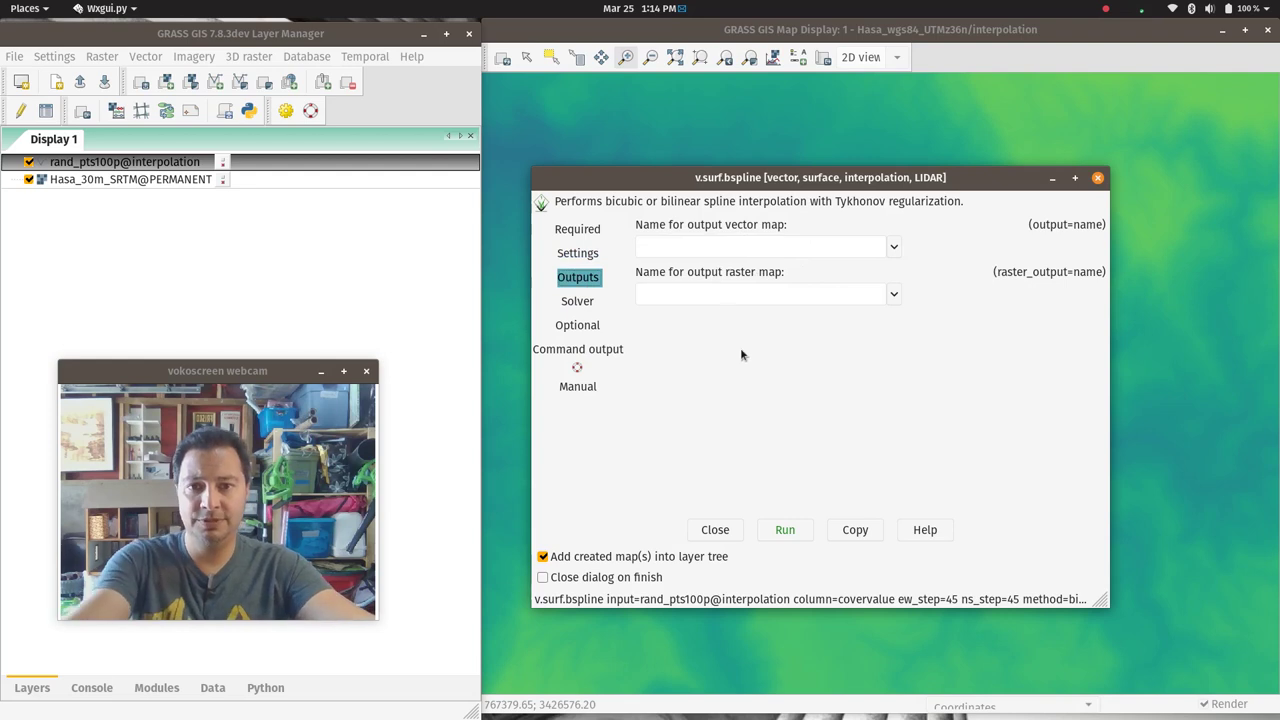
pyautogui.click(723, 296)
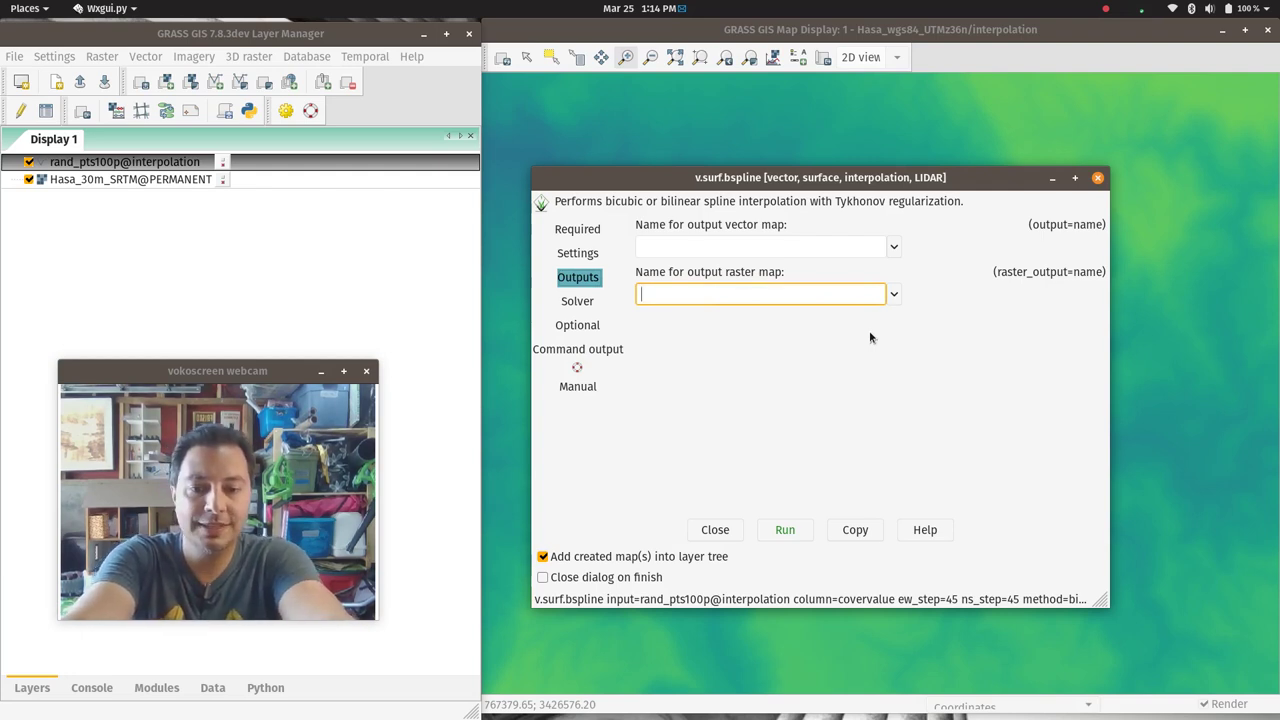
pyautogui.write('5m')
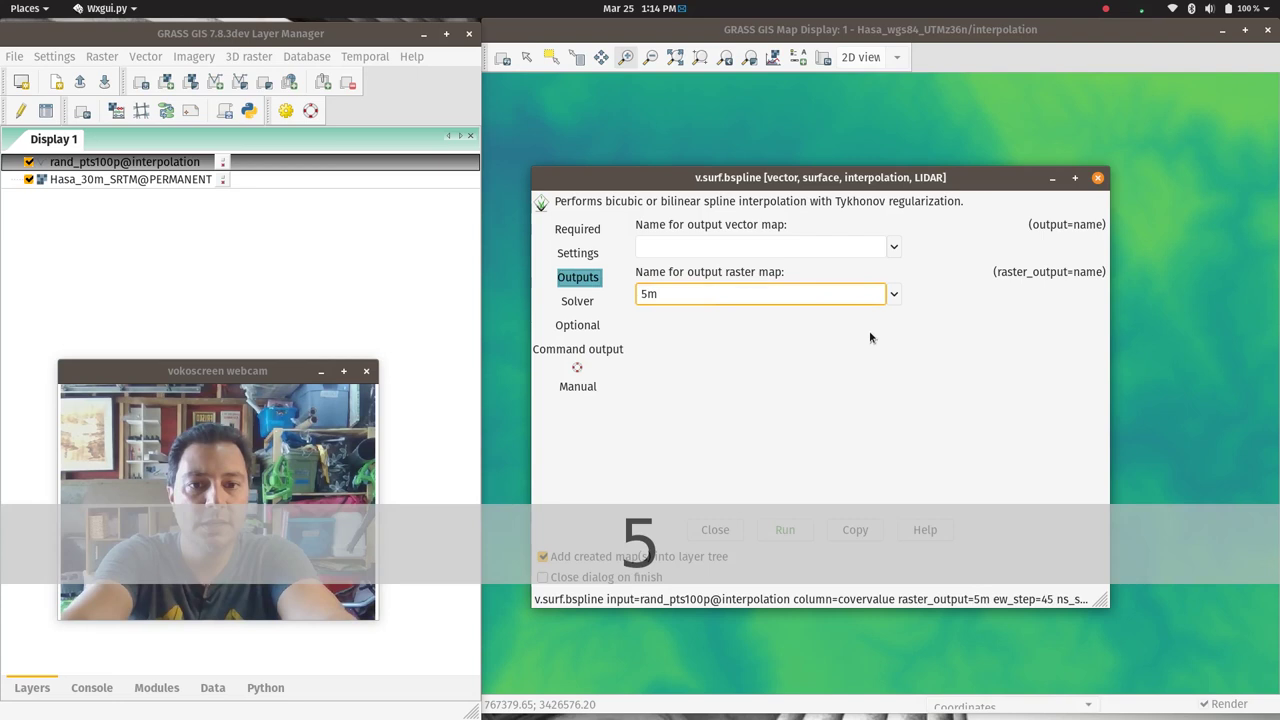
pyautogui.write('_elev')
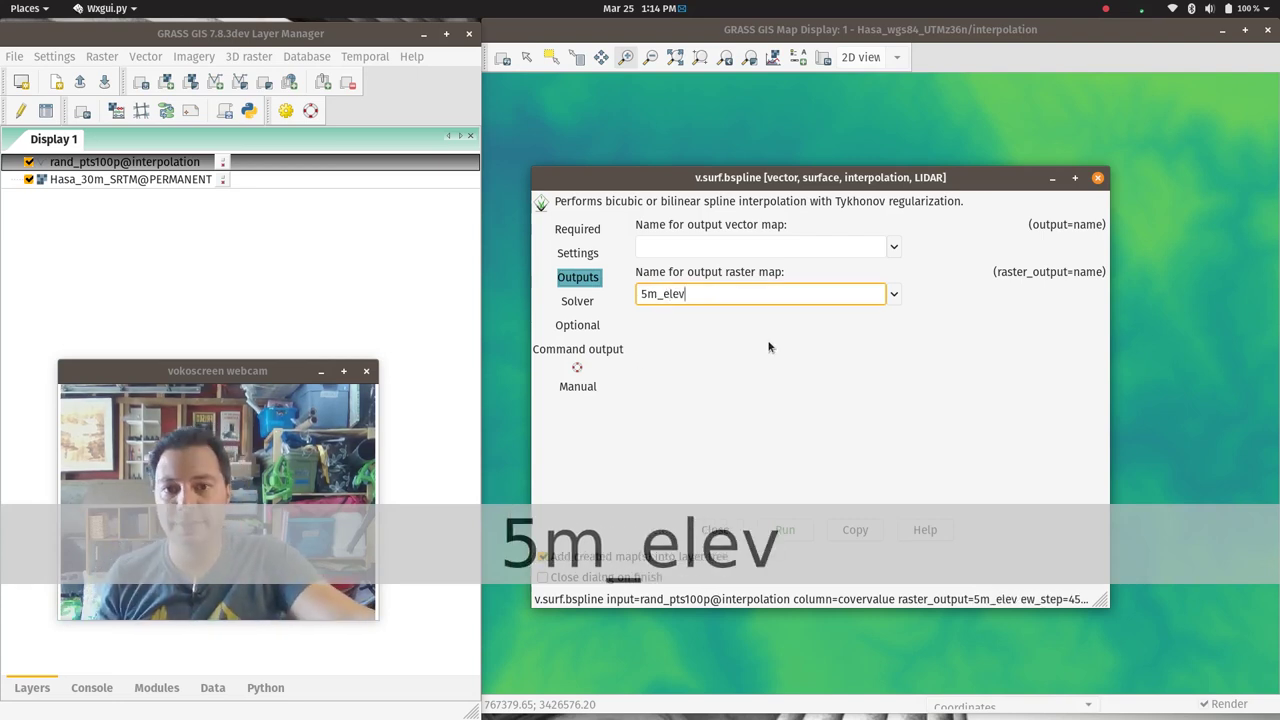
# Keep the default solver settings, set the maximum memory to 2000 MB and run the v.surf.bspline interpolation.
pyautogui.click(577, 304)
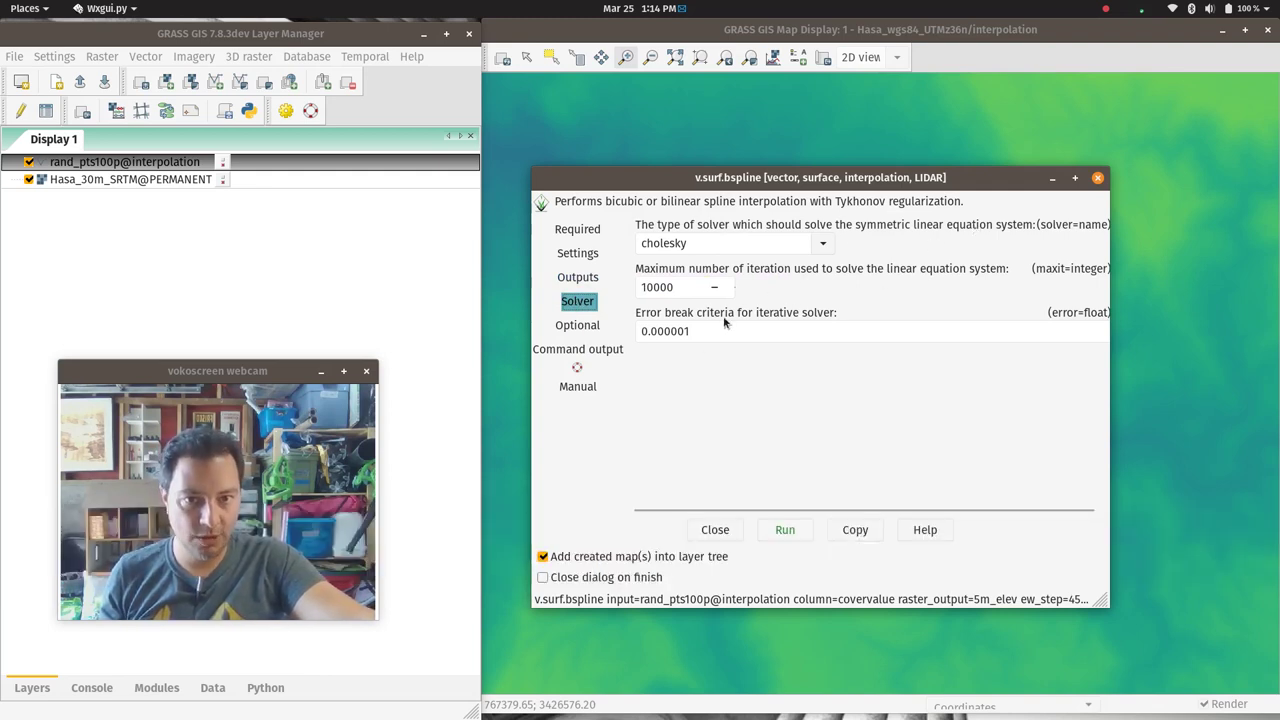
pyautogui.click(567, 327)
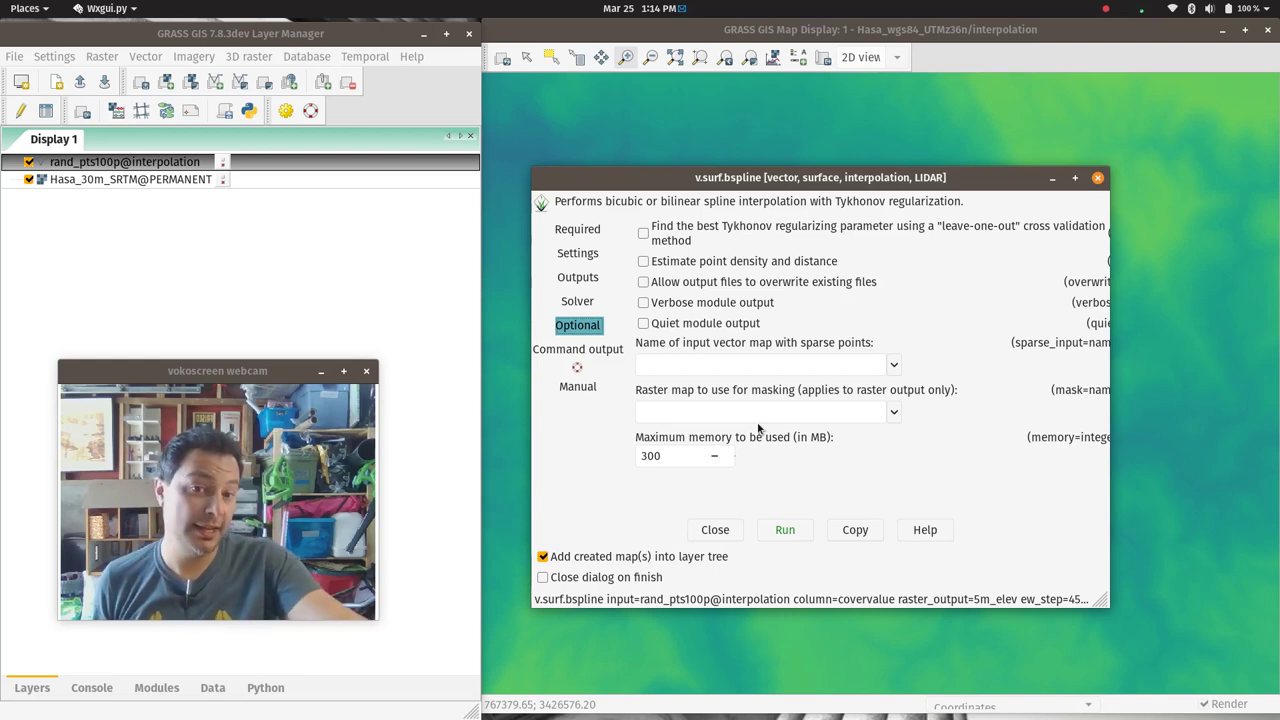
pyautogui.doubleClick(682, 458)
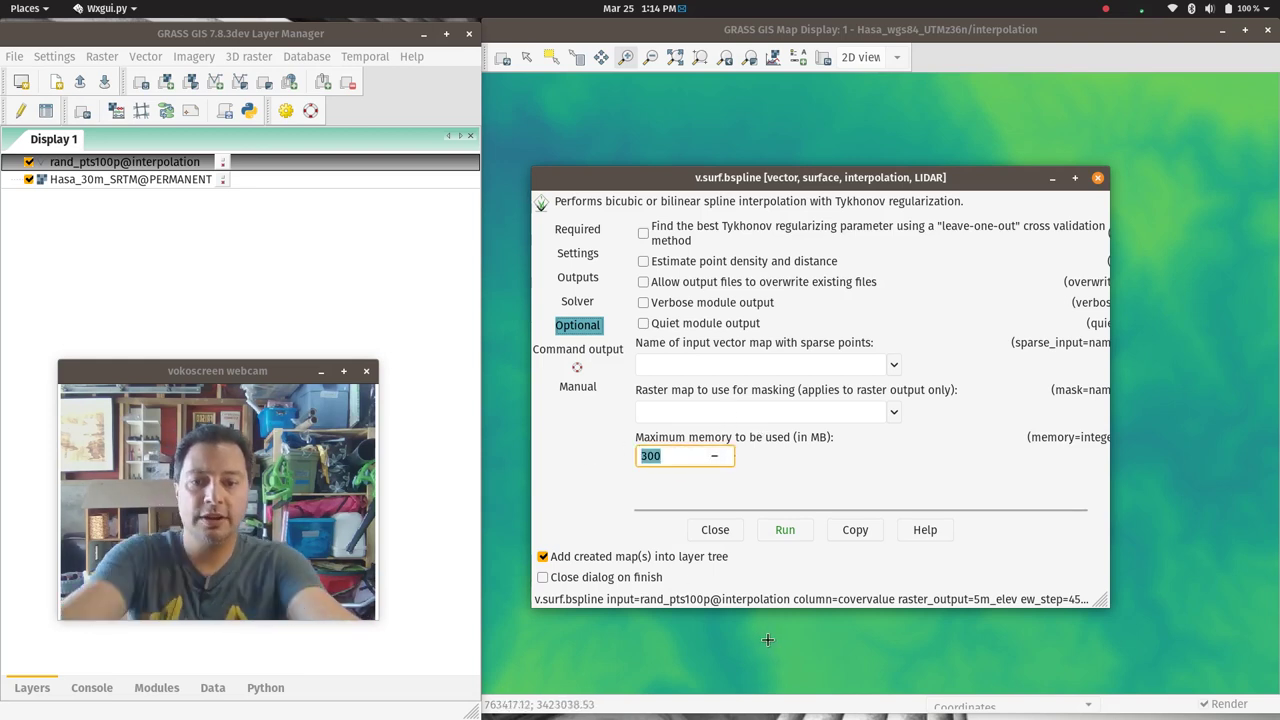
pyautogui.write('2000')
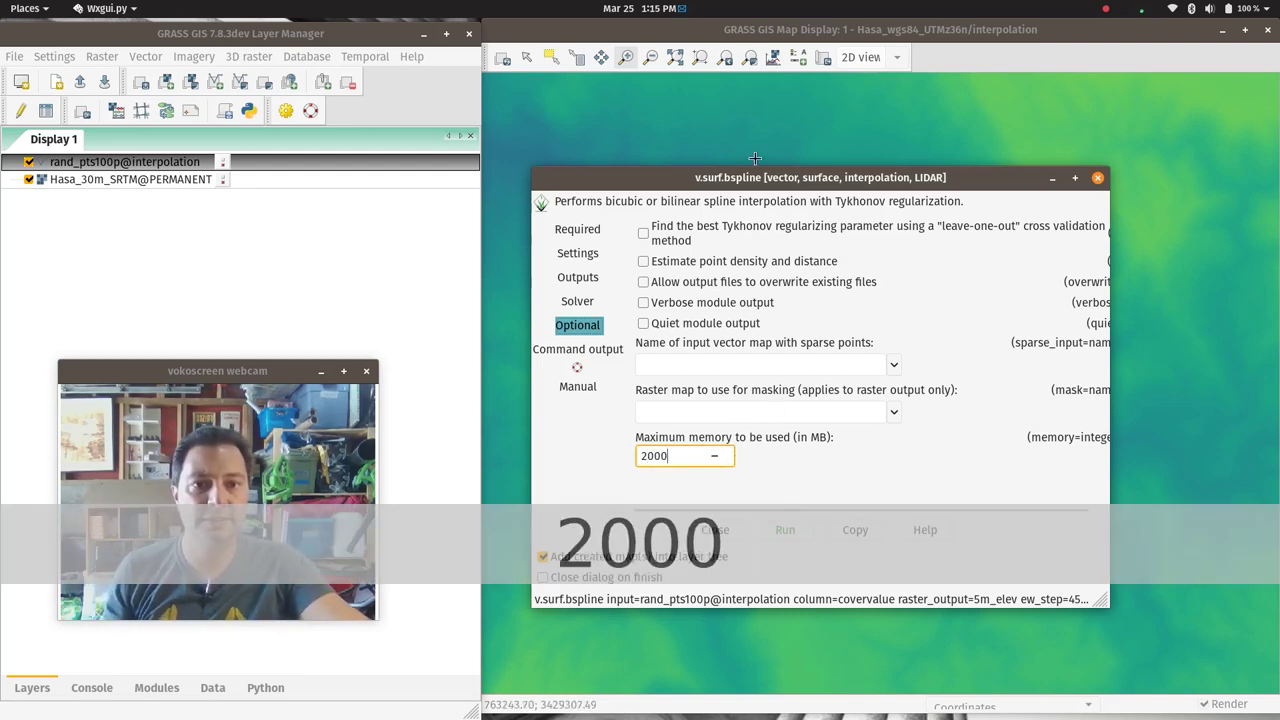
pyautogui.click(760, 467)
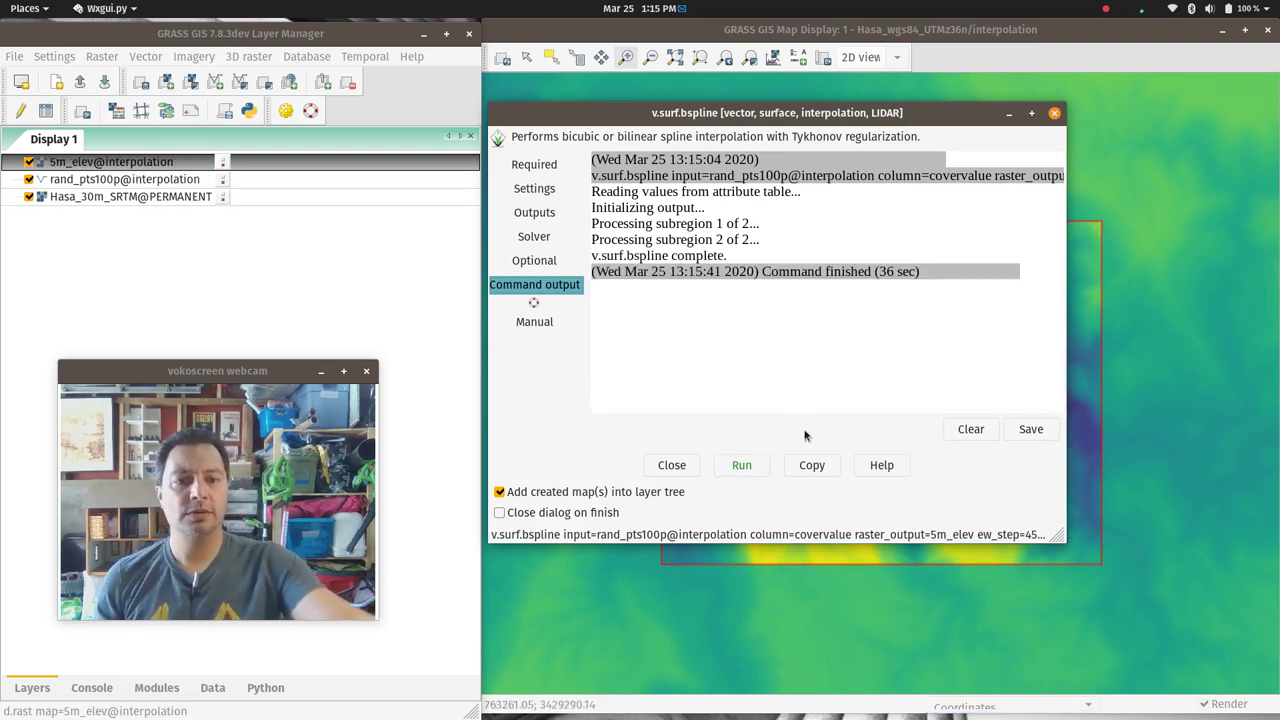
# Move the 5m_elev layer below Hasa_30m_SRTM in the layer order and hide the rand_pts100p points.
pyautogui.click(1008, 112)
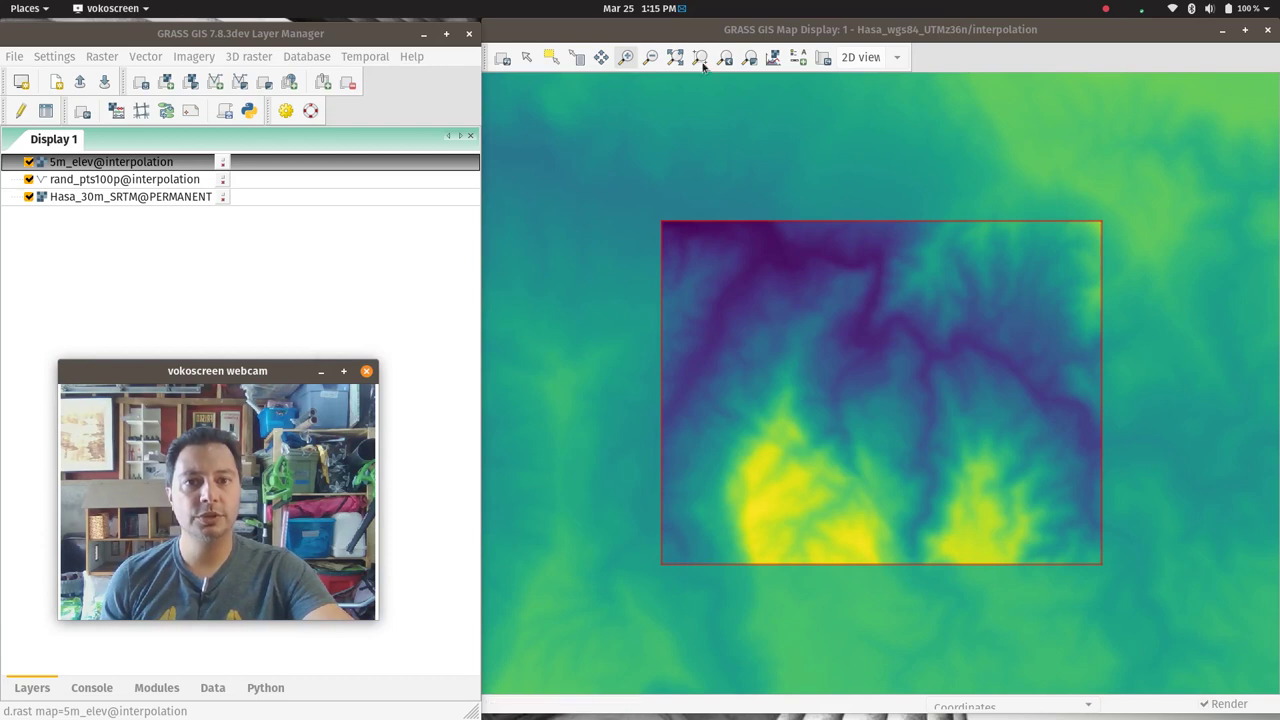
pyautogui.click(626, 59)
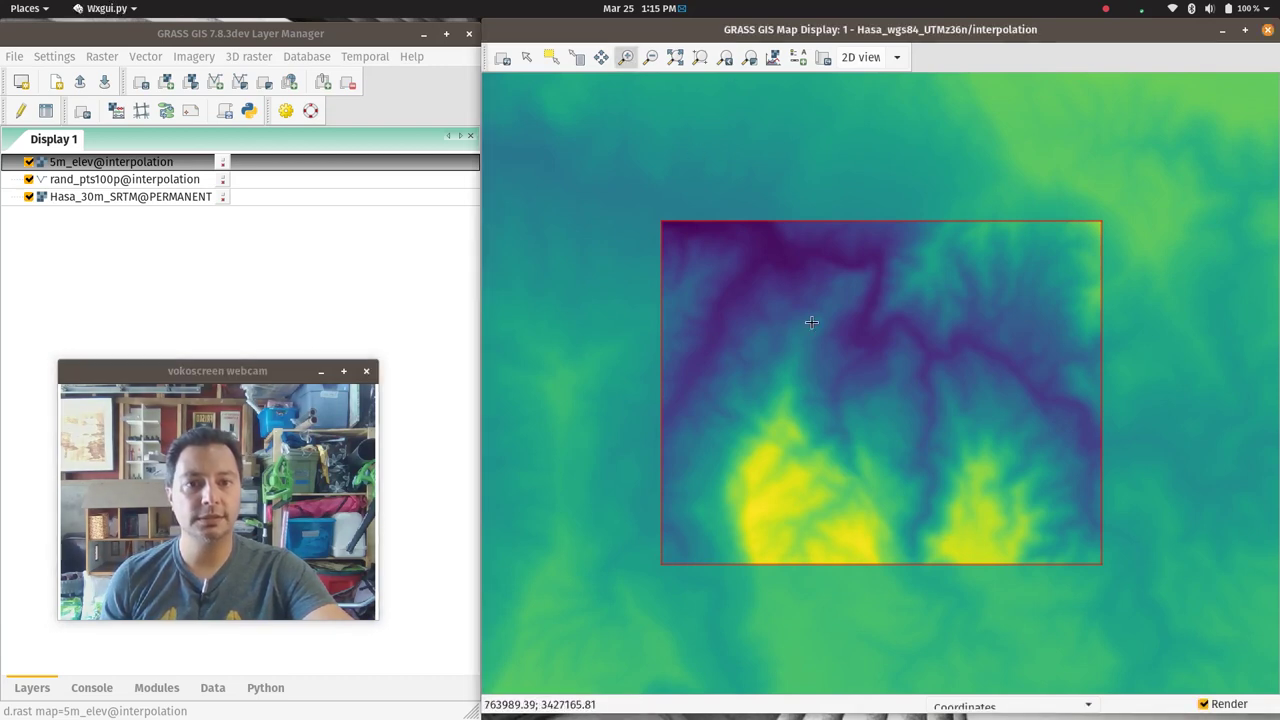
pyautogui.moveTo(779, 378); pyautogui.dragTo(838, 432)
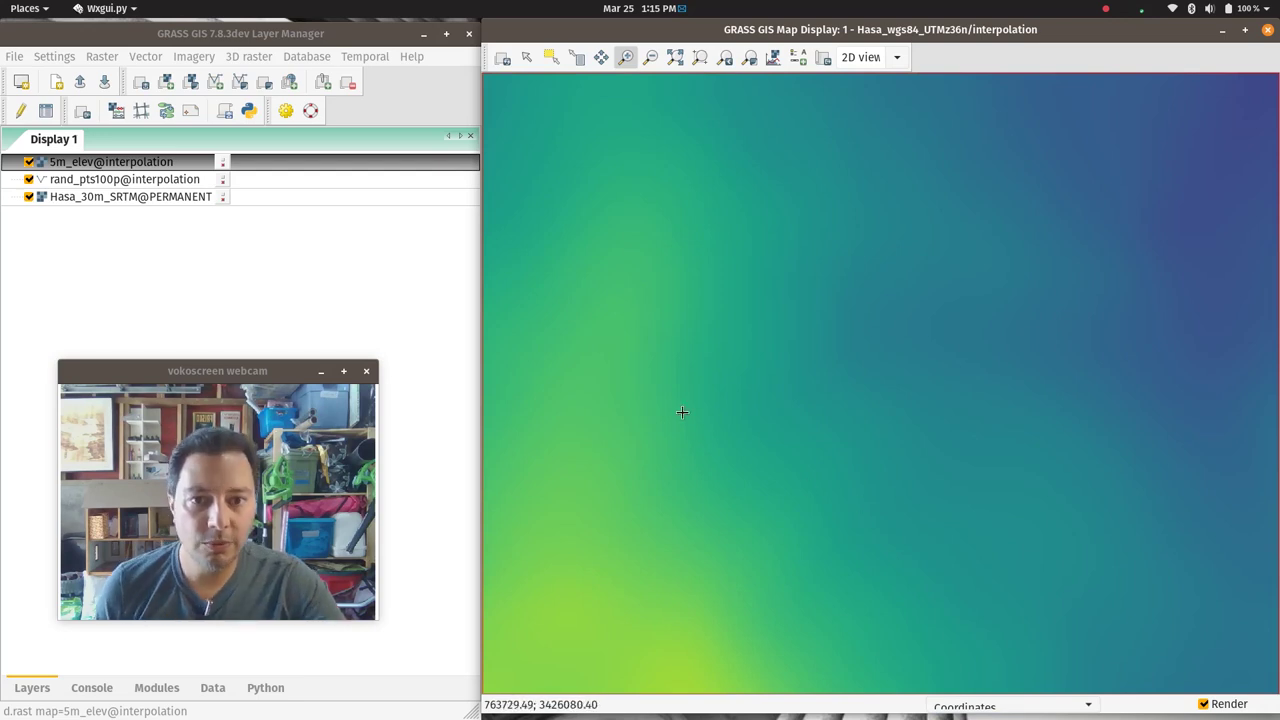
pyautogui.click(55, 184)
pyautogui.moveTo(74, 160); pyautogui.dragTo(67, 217)
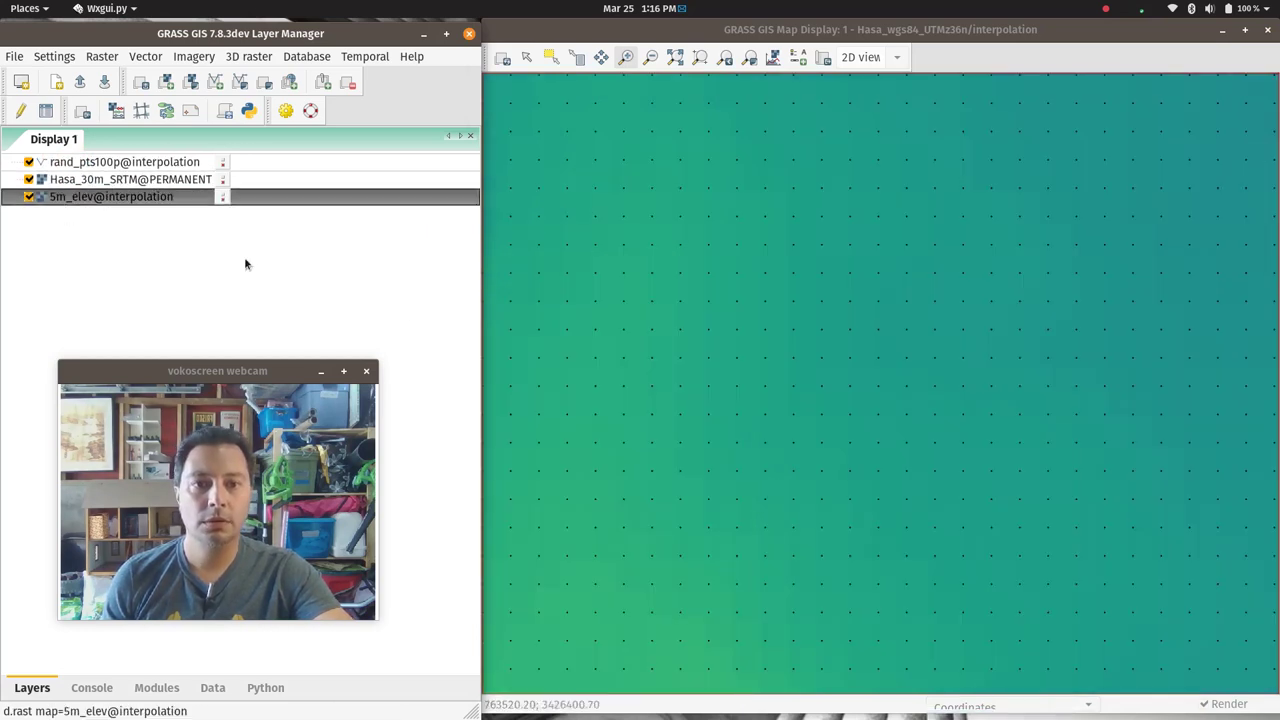
pyautogui.click(28, 161)
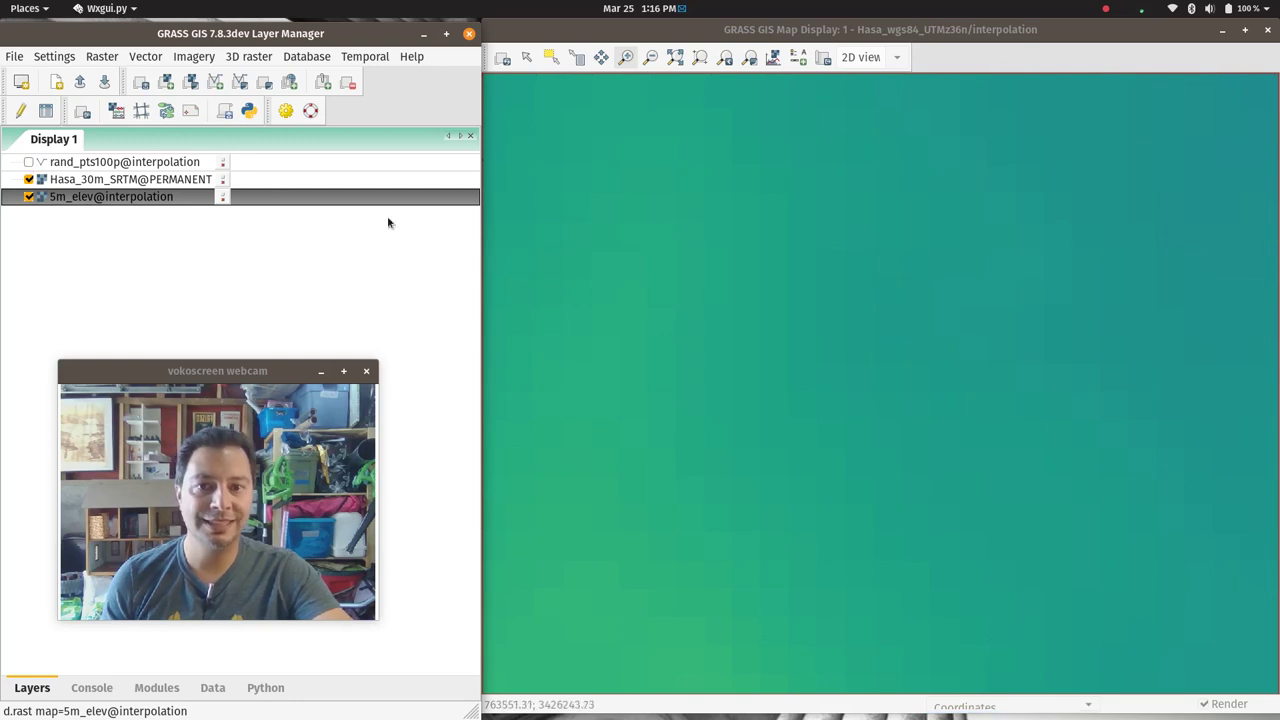
# Compare the original Hasa_30m_SRTM raster with the interpolated 5m_elev raster by toggling the upper layer's visibility repeatedly.
pyautogui.click(28, 179)
pyautogui.click(28, 179)
pyautogui.click(28, 179)
pyautogui.click(28, 179)
pyautogui.click(28, 179)
pyautogui.click(28, 179)
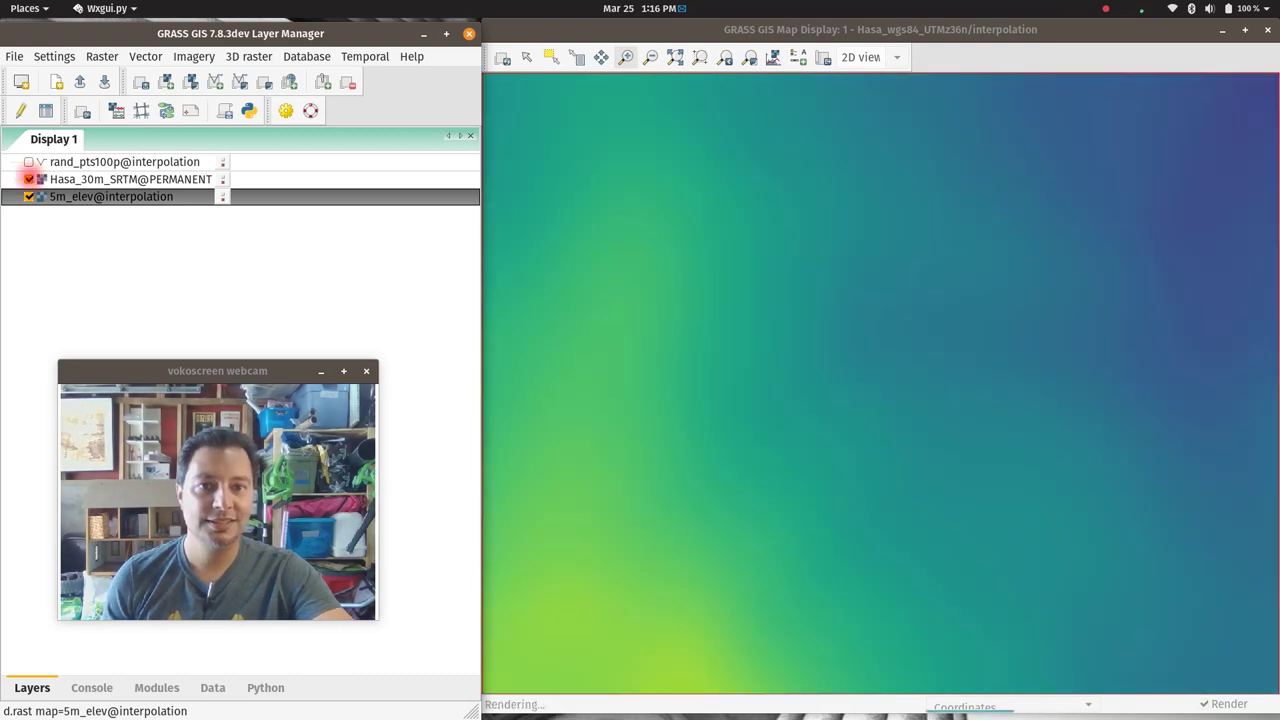
pyautogui.click(28, 179)
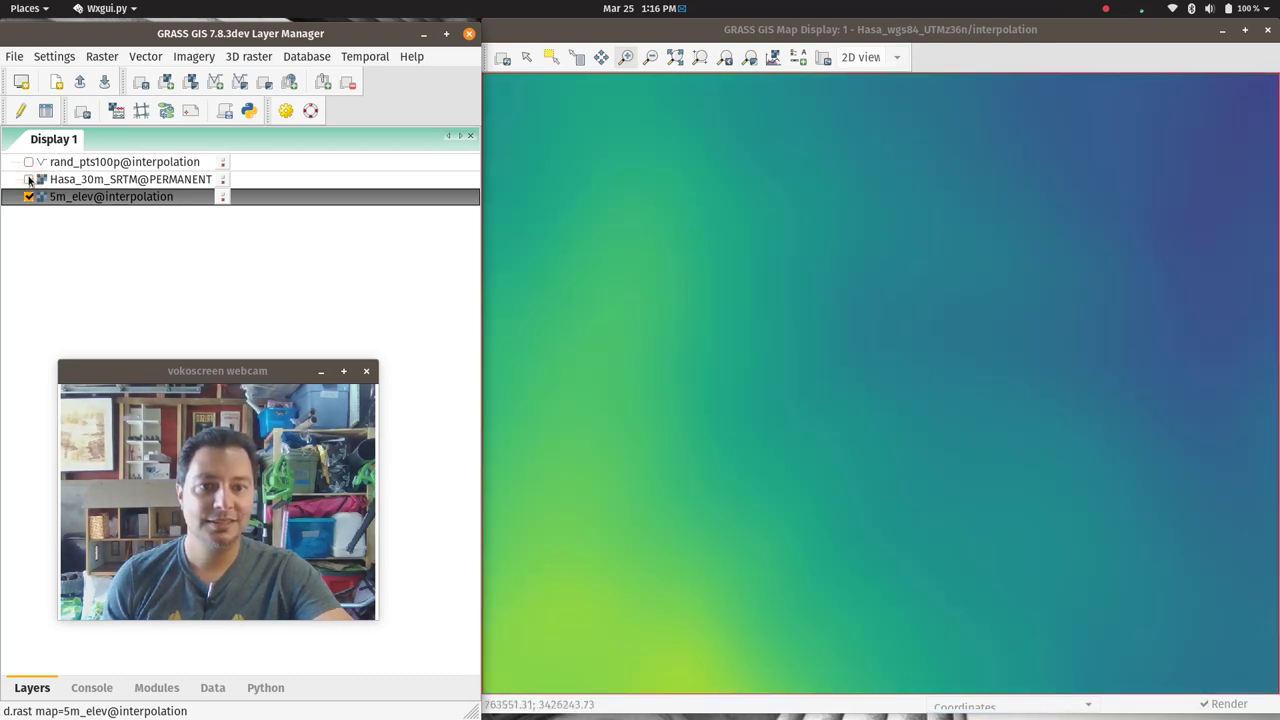
pyautogui.click(28, 179)
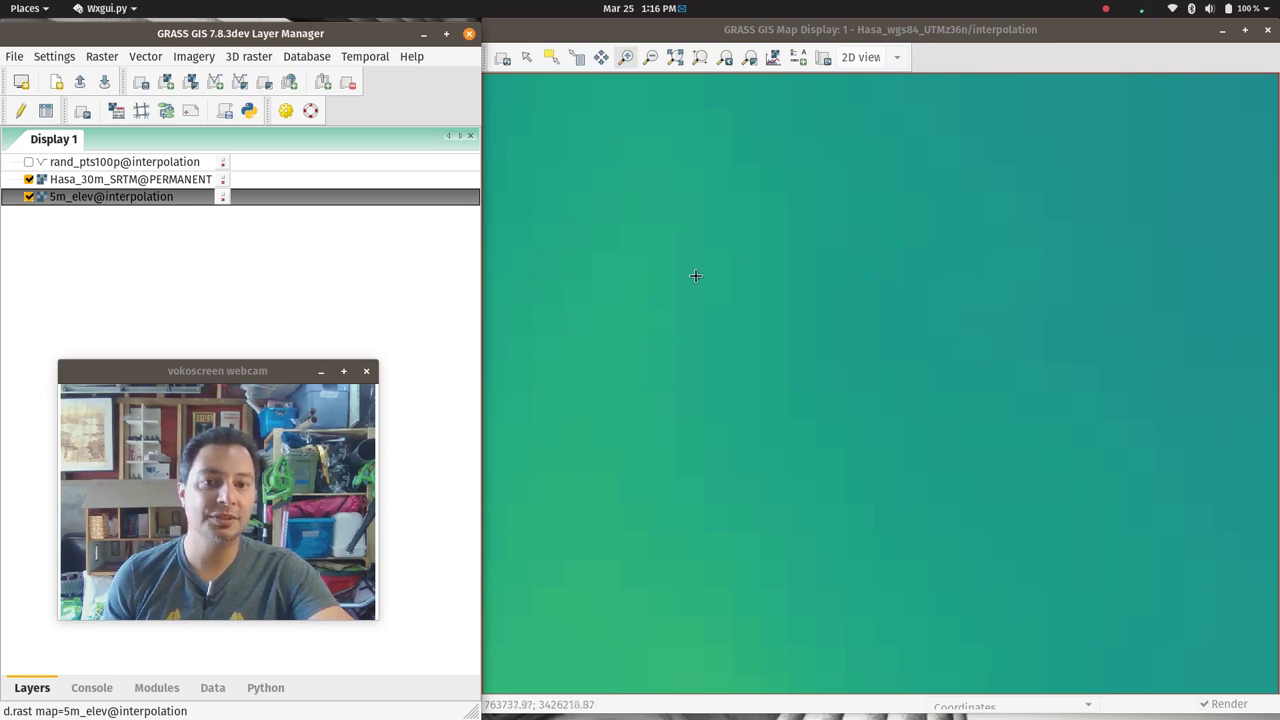
# Inspect a small area up close, alternating between Hasa_30m_SRTM and 5m_elev, and return to the wider map extent.
pyautogui.moveTo(677, 236); pyautogui.dragTo(737, 299)
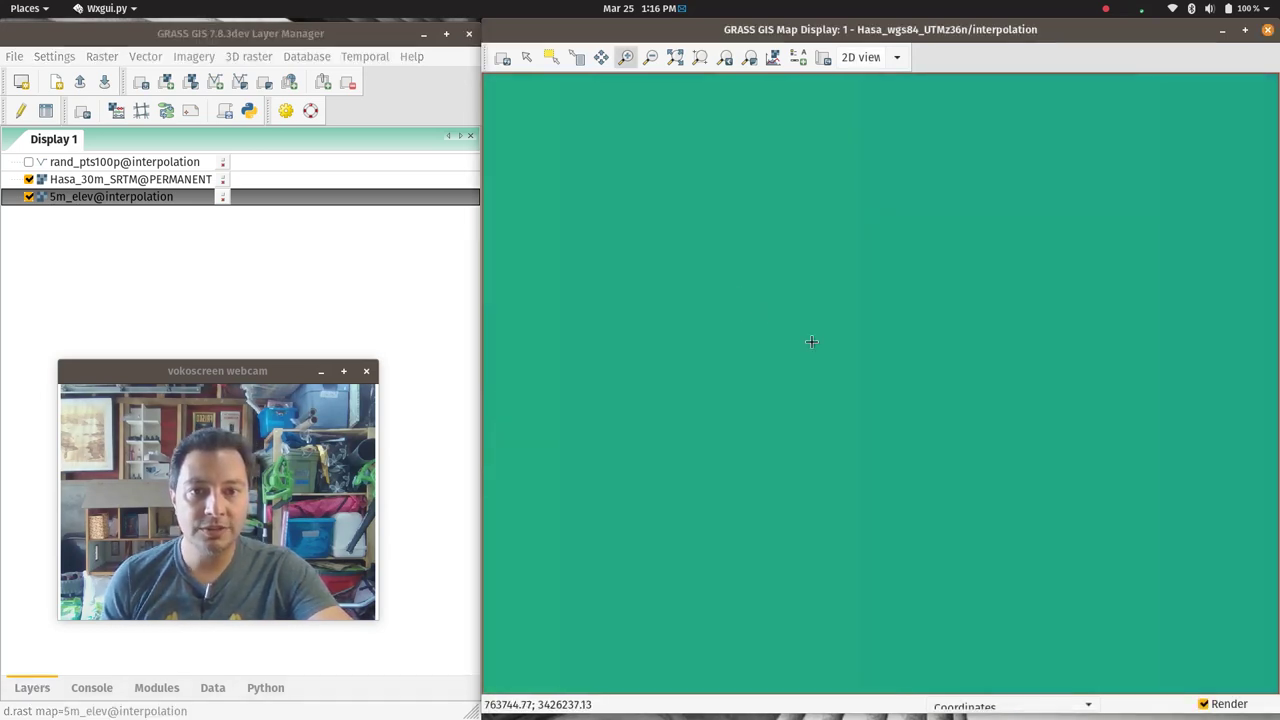
pyautogui.click(34, 185)
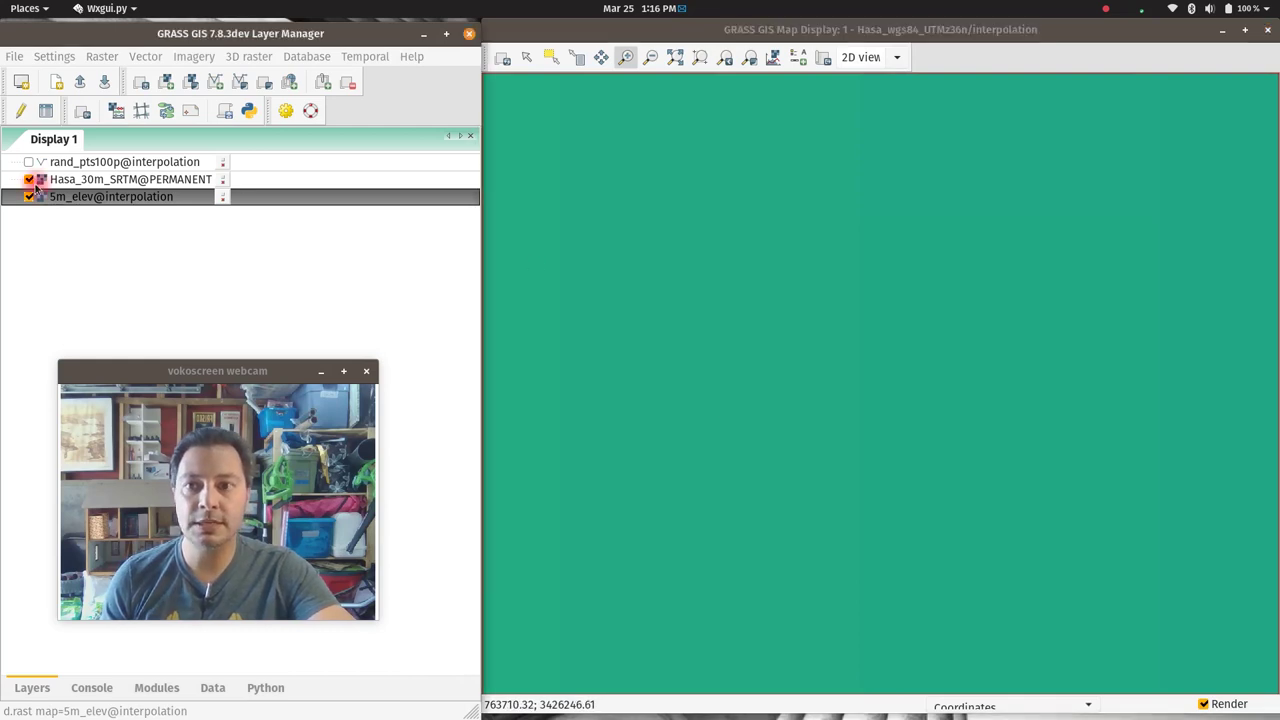
pyautogui.click(29, 181)
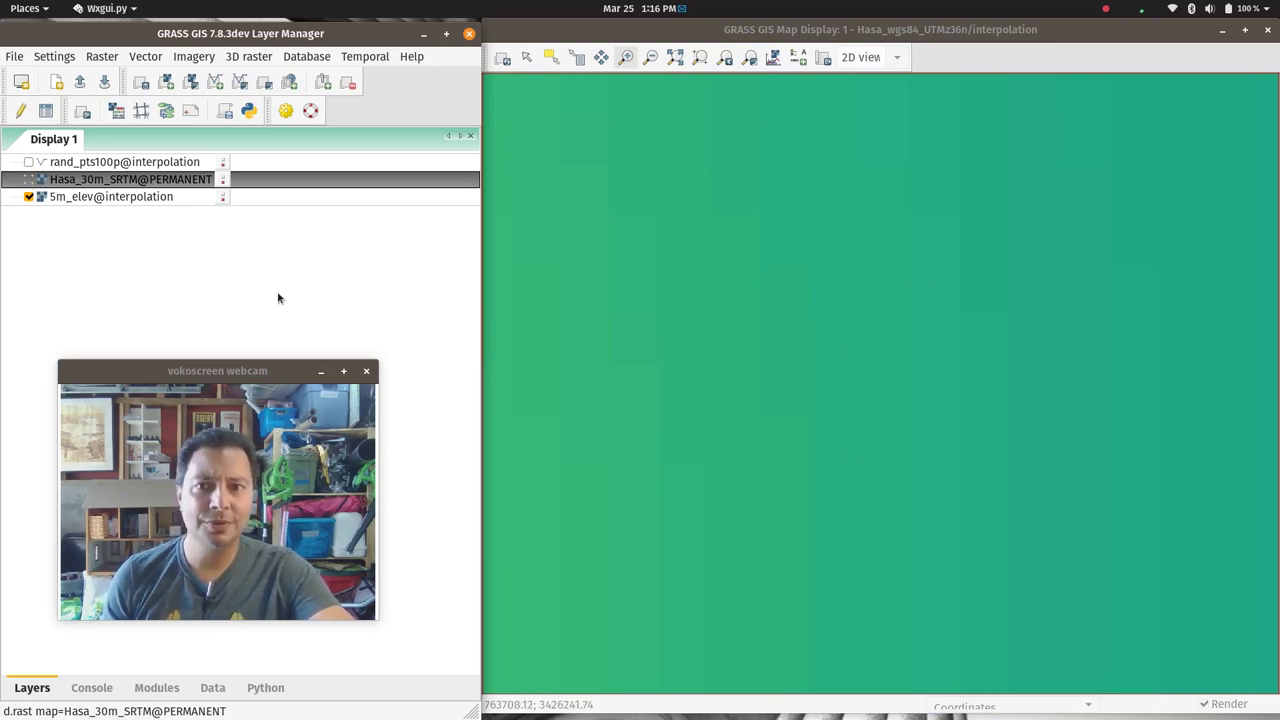
pyautogui.click(28, 180)
pyautogui.click(28, 180)
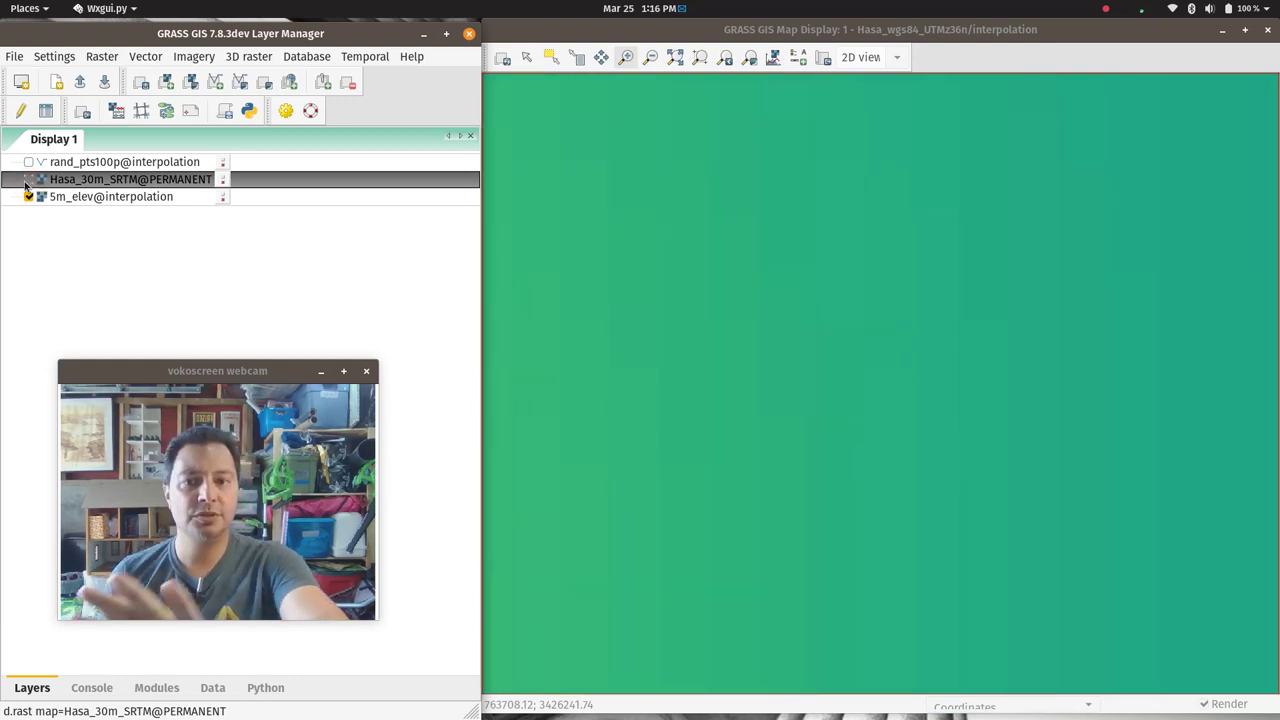
pyautogui.click(28, 180)
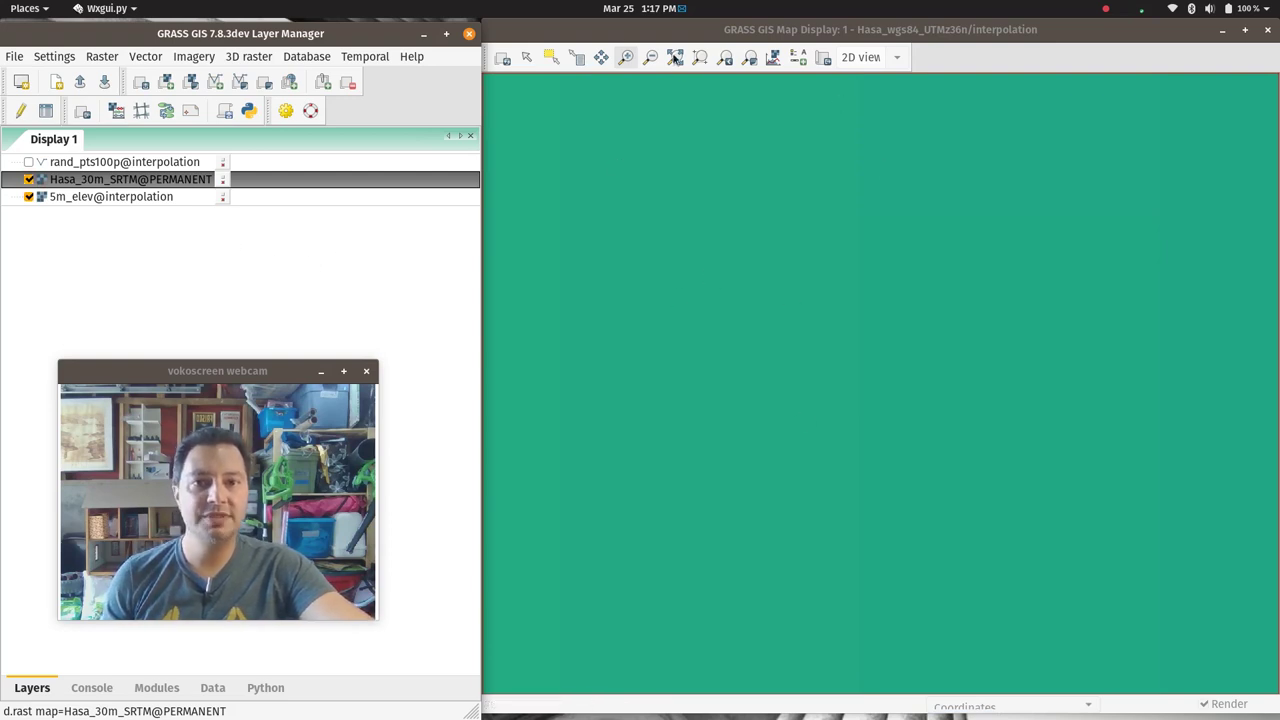
pyautogui.click(726, 60)
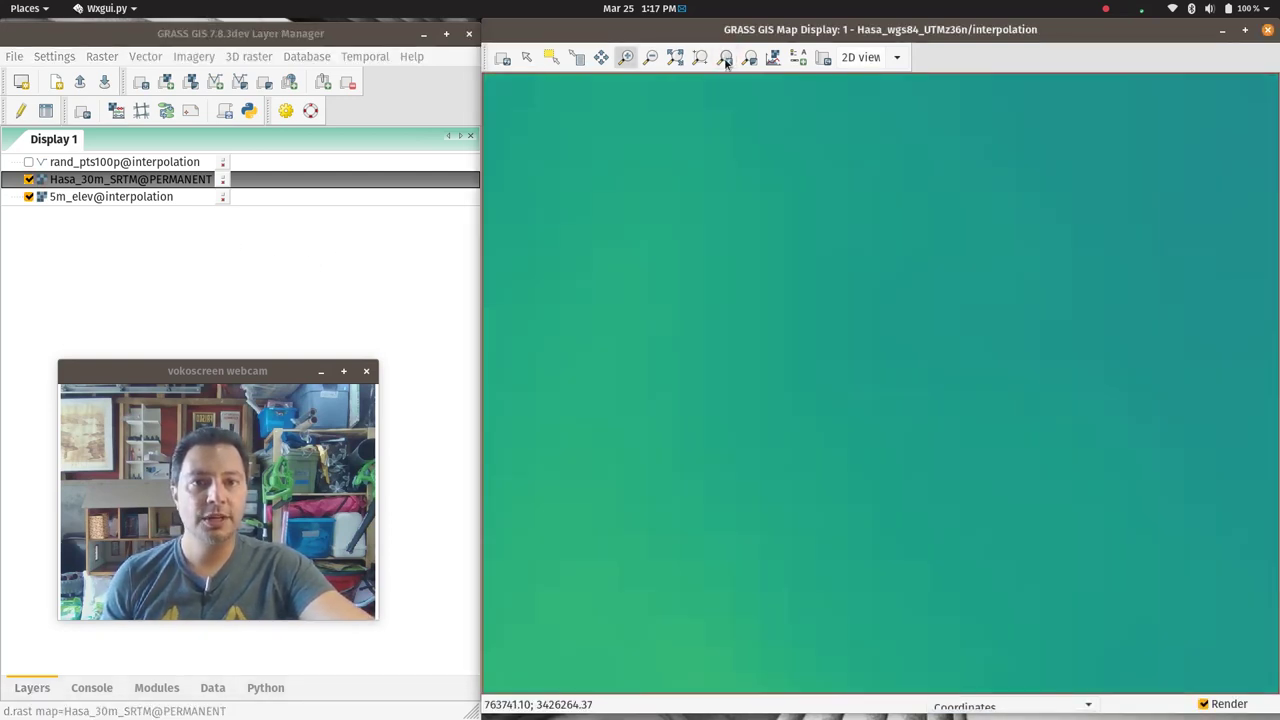
pyautogui.click(726, 60)
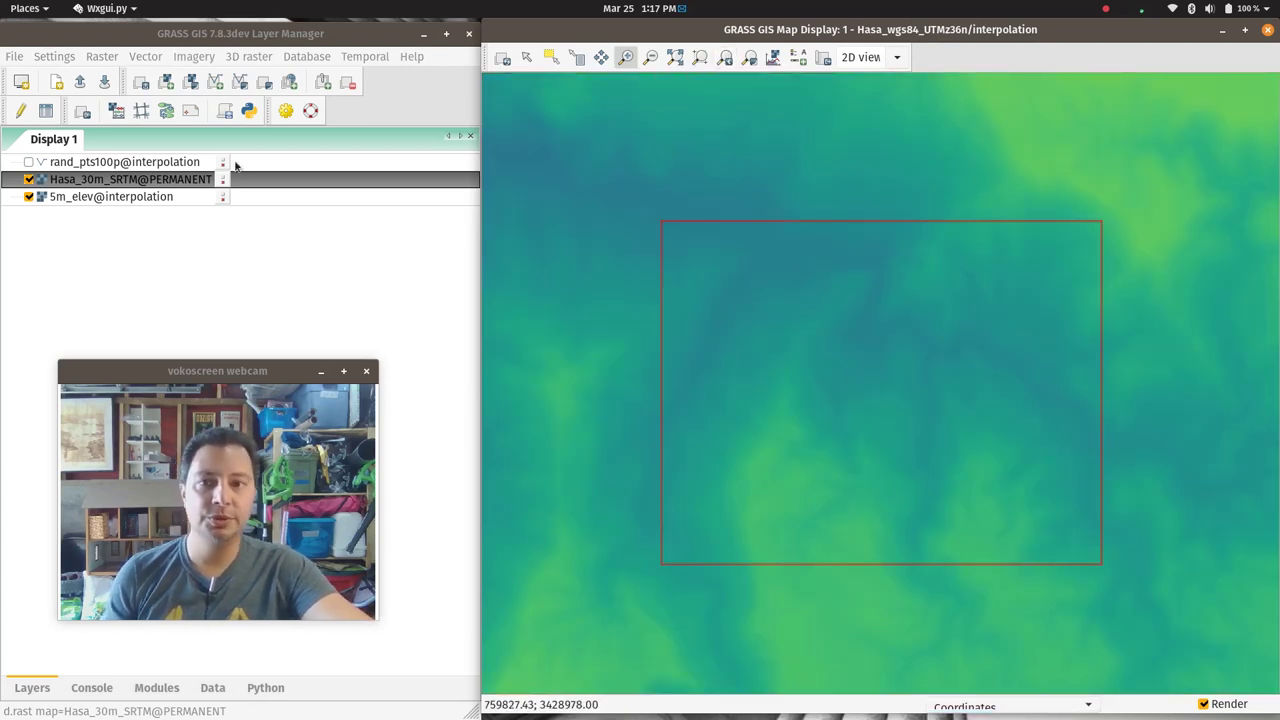
# Hide the Hasa_30m_SRTM layer and show the 5m_elev raster in 3D view.
pyautogui.click(28, 179)
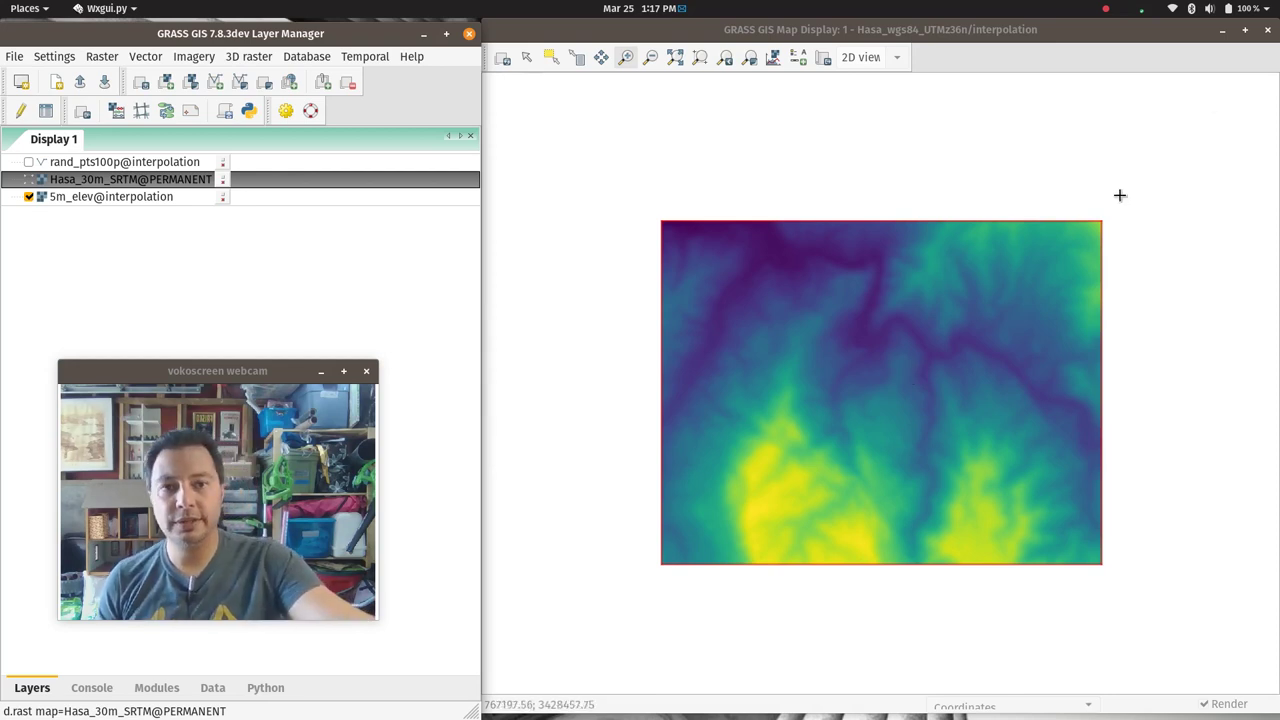
pyautogui.click(897, 59)
pyautogui.click(860, 106)
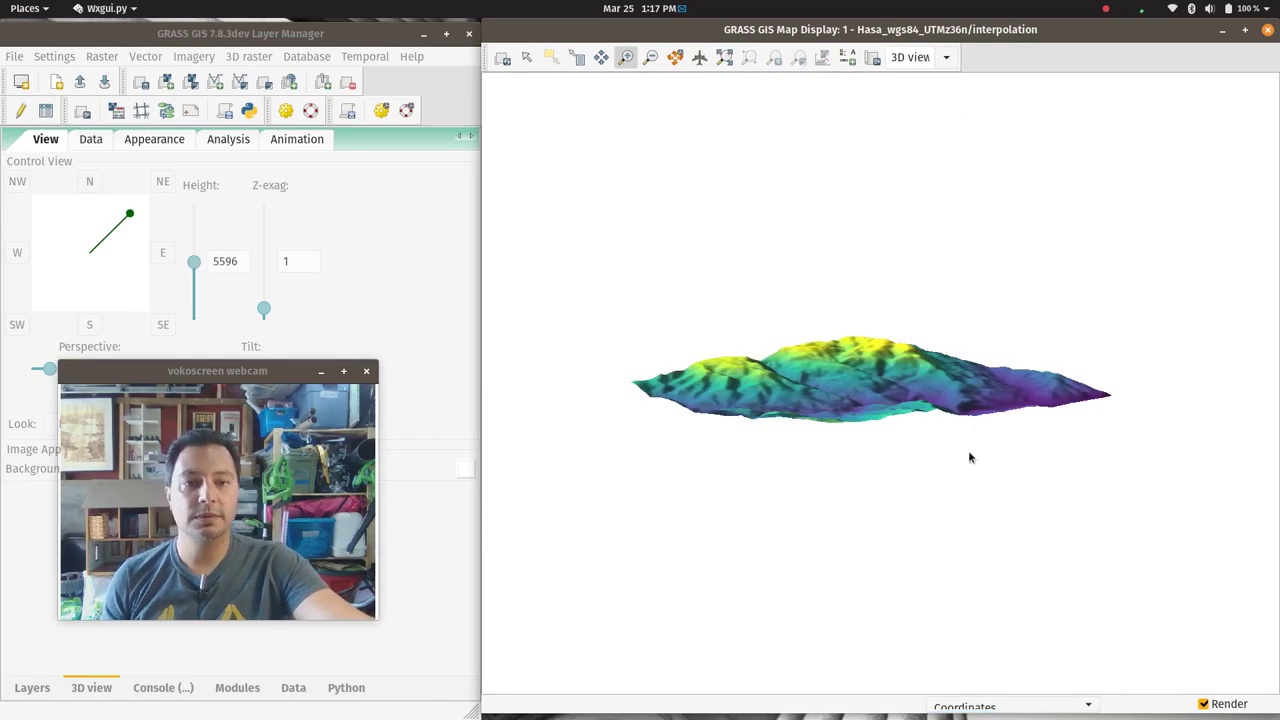
# Set the fine mode resolution of the 5m_elev surface to 1 and move the 3D viewpoint close to the surface's center.
pyautogui.click(90, 139)
pyautogui.moveTo(174, 374); pyautogui.dragTo(196, 510)
pyautogui.click(203, 292)
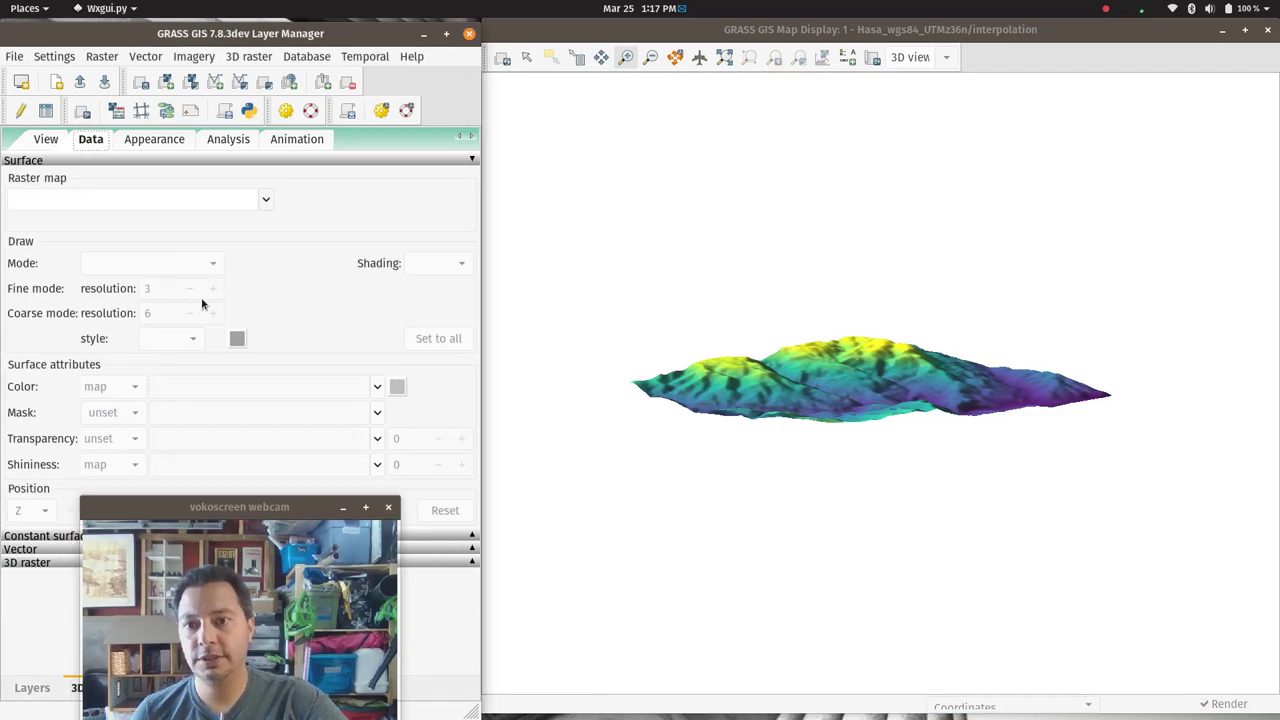
pyautogui.click(265, 200)
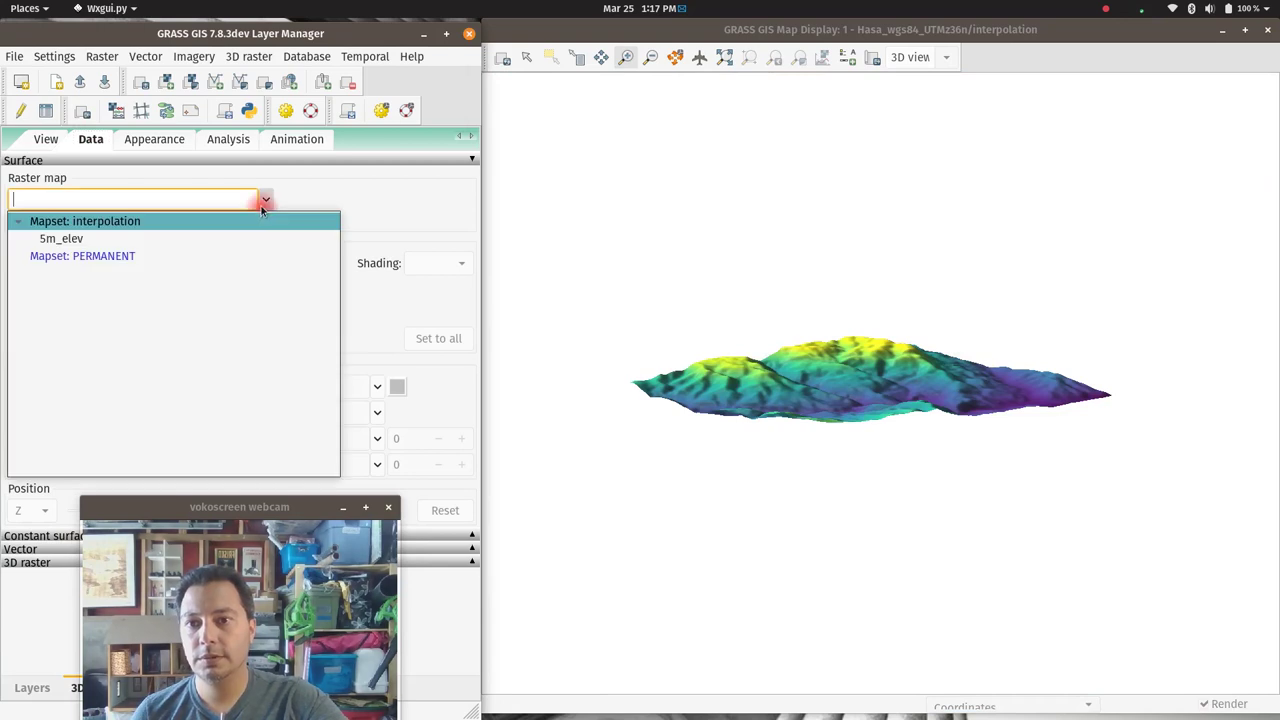
pyautogui.click(80, 240)
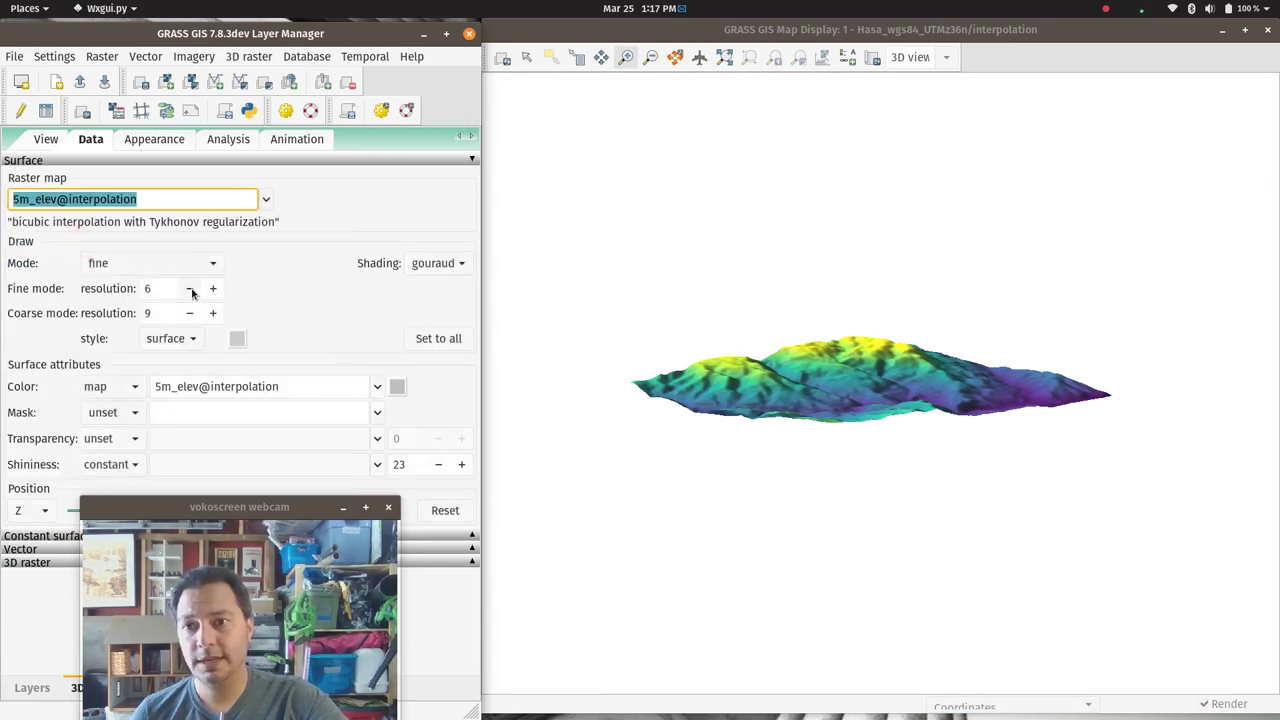
pyautogui.click(191, 291)
pyautogui.click(189, 290)
pyautogui.click(187, 290)
pyautogui.click(187, 290)
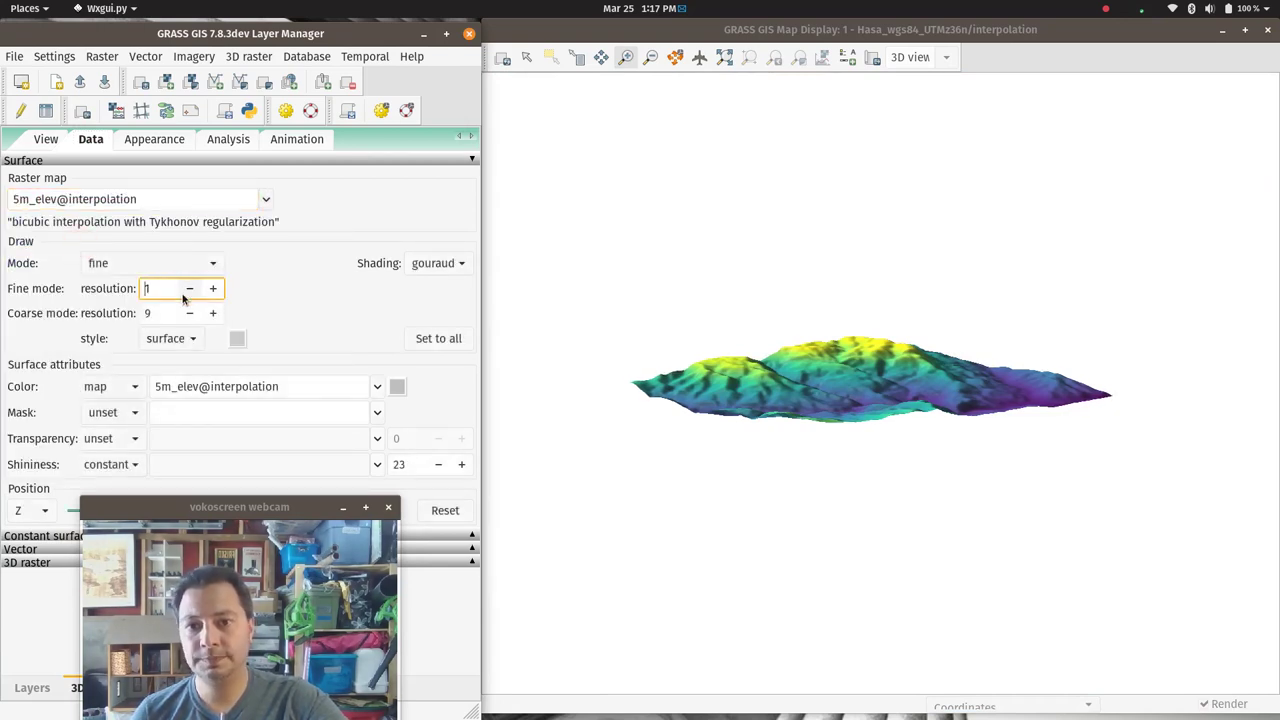
pyautogui.click(45, 139)
pyautogui.moveTo(135, 218); pyautogui.dragTo(94, 245)
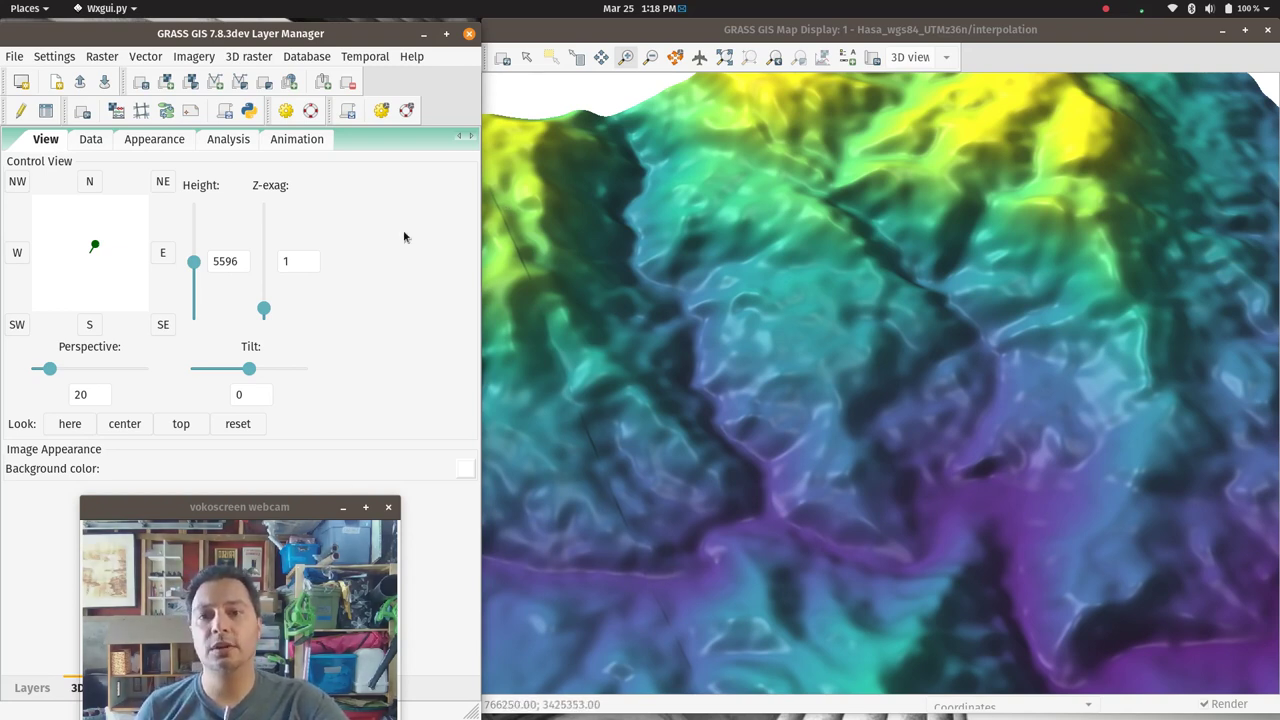
# Bring the v.surf.bspline dialog back to the front.
pyautogui.press('super')
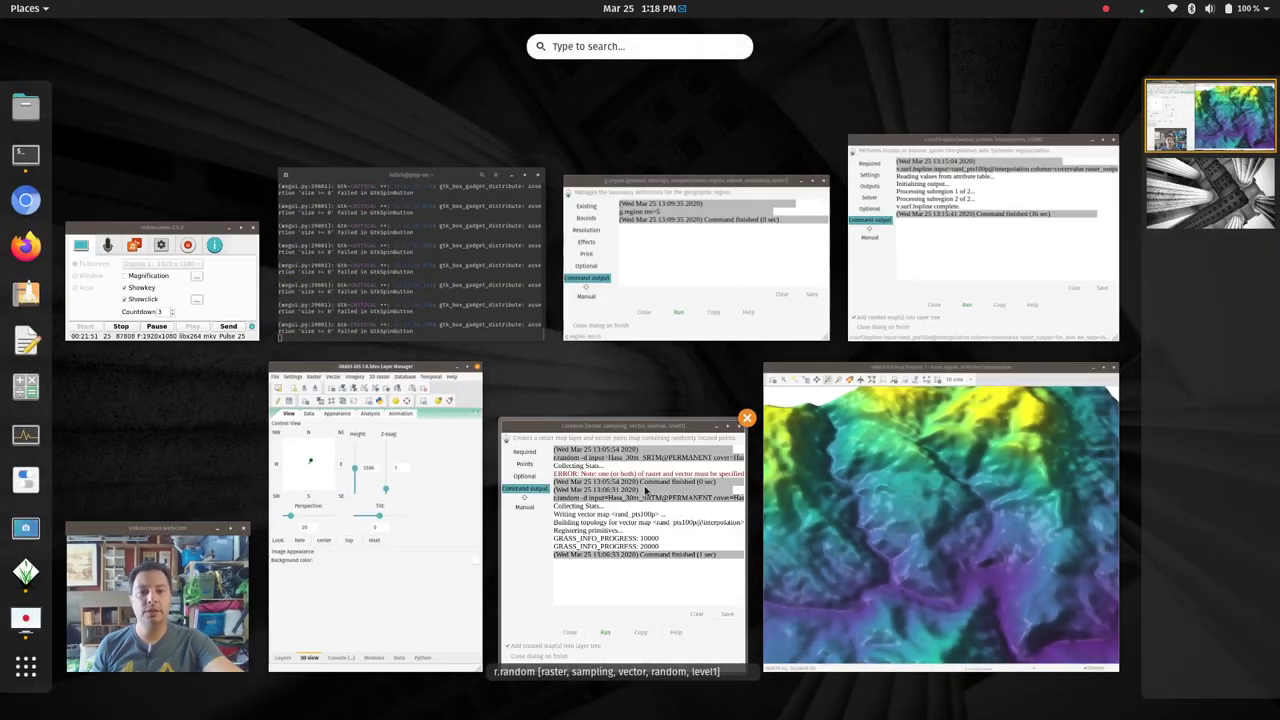
pyautogui.click(645, 522)
pyautogui.press('super')
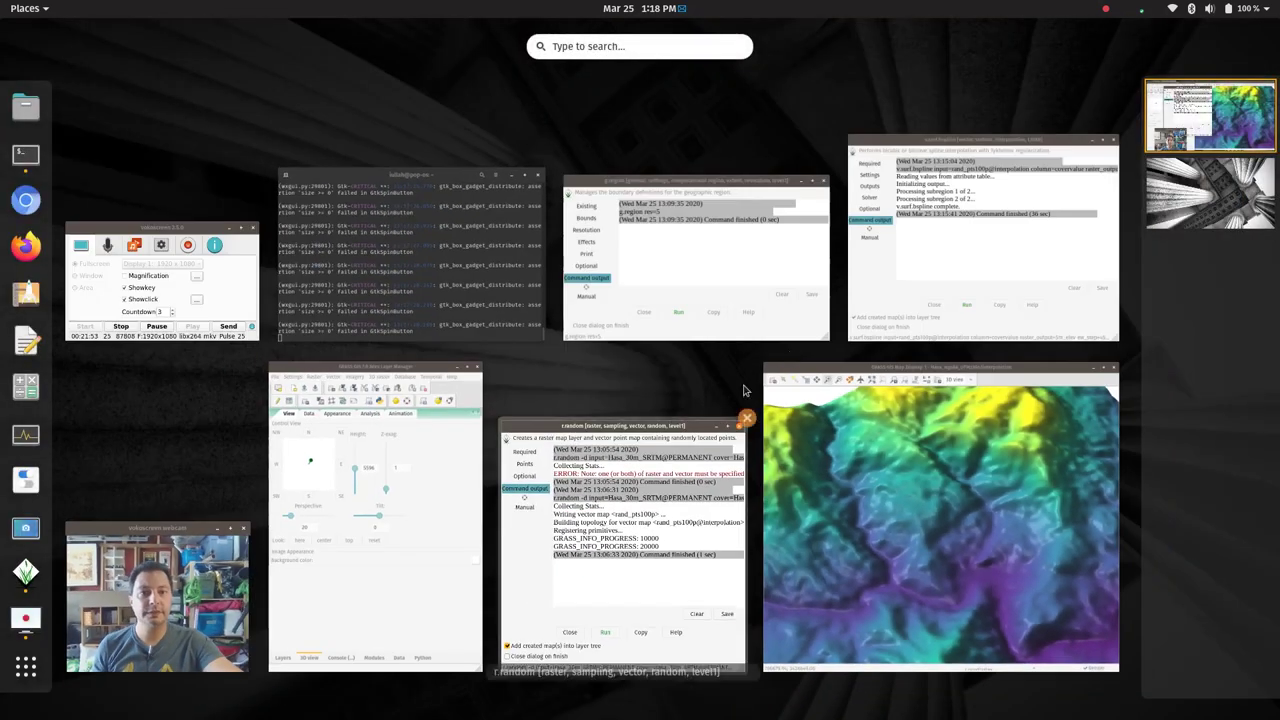
pyautogui.click(922, 214)
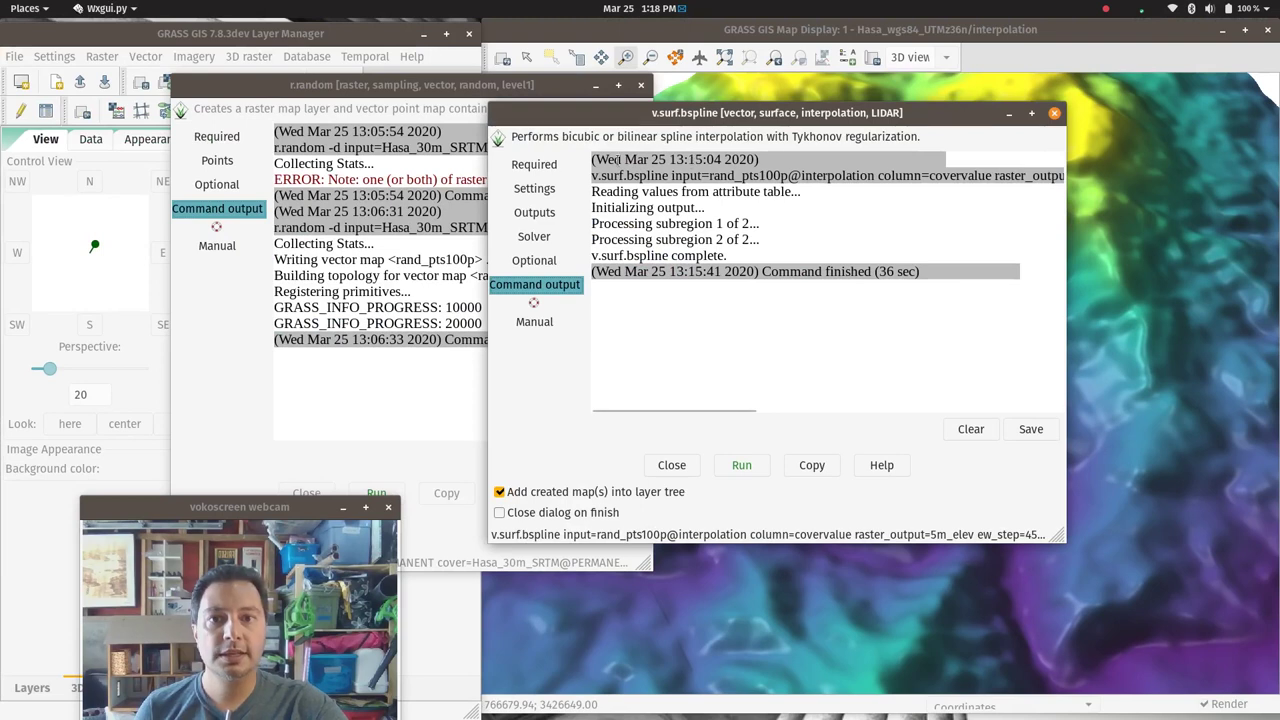
# Set the east-west and north-south spline step lengths of the interpolation to 105.
pyautogui.click(532, 165)
pyautogui.click(534, 190)
pyautogui.doubleClick(637, 267)
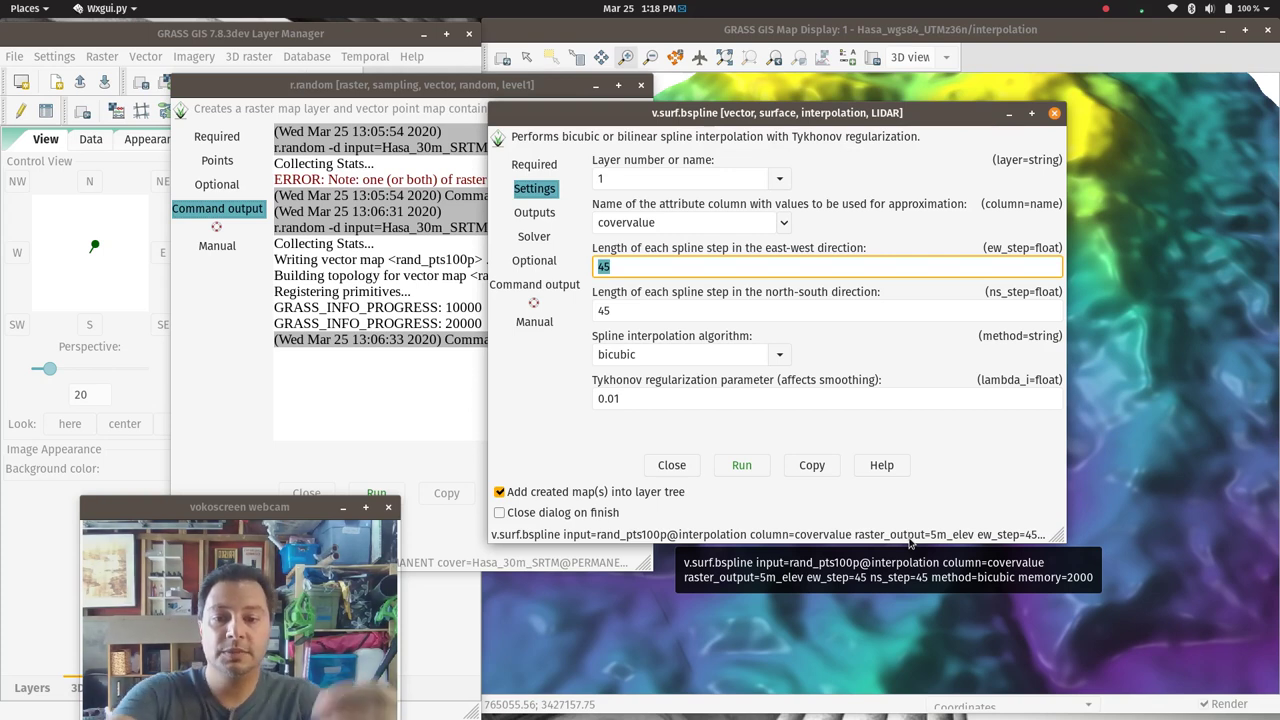
pyautogui.write('1')
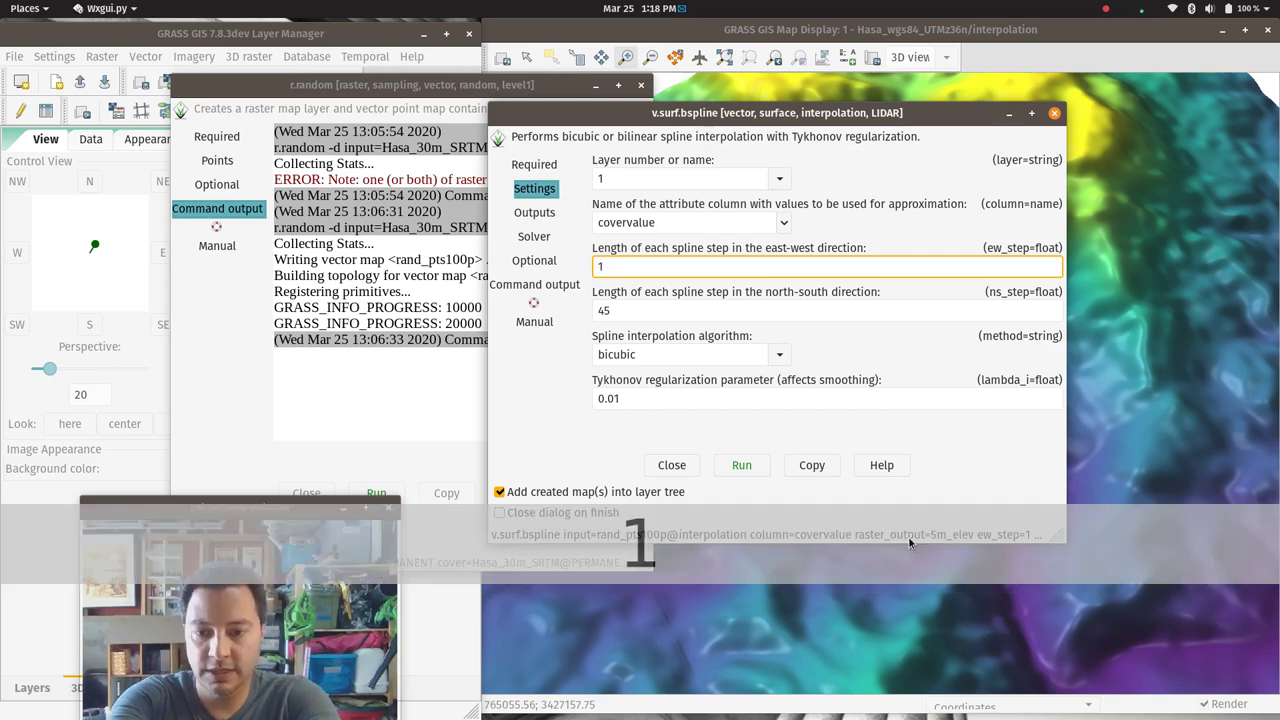
pyautogui.write('0')
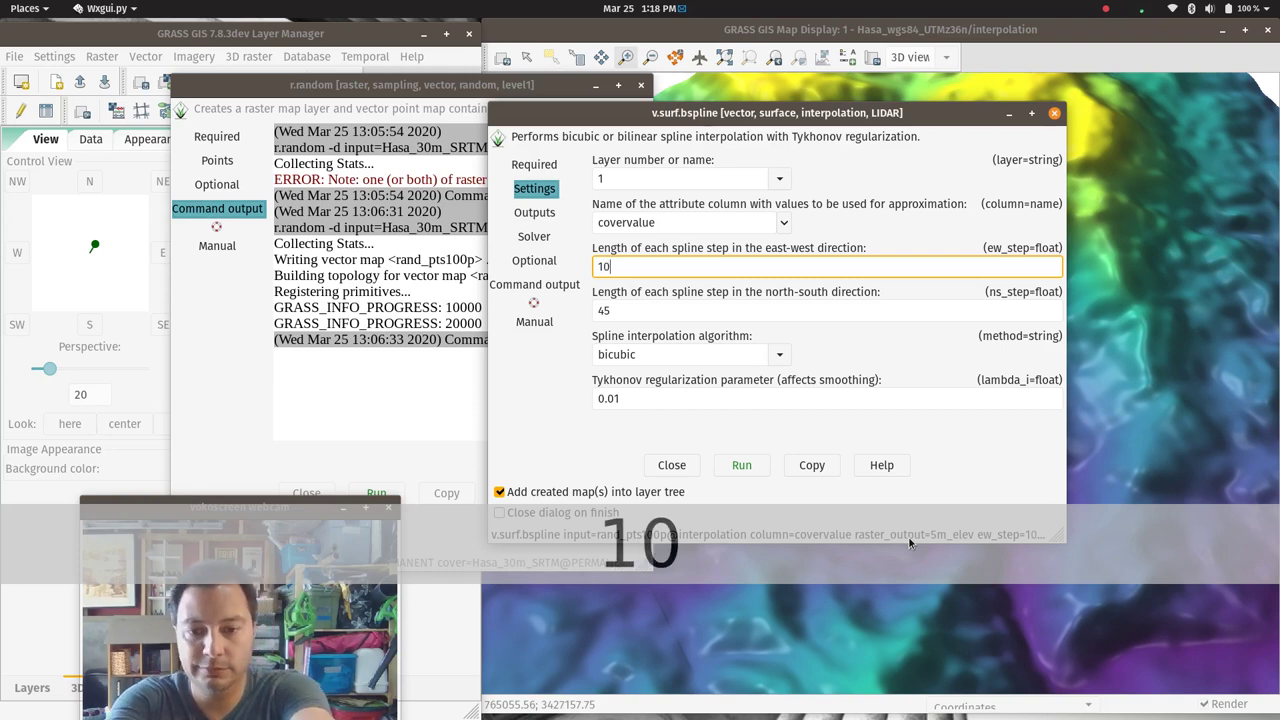
pyautogui.write('5')
pyautogui.doubleClick(643, 308)
pyautogui.write('10')
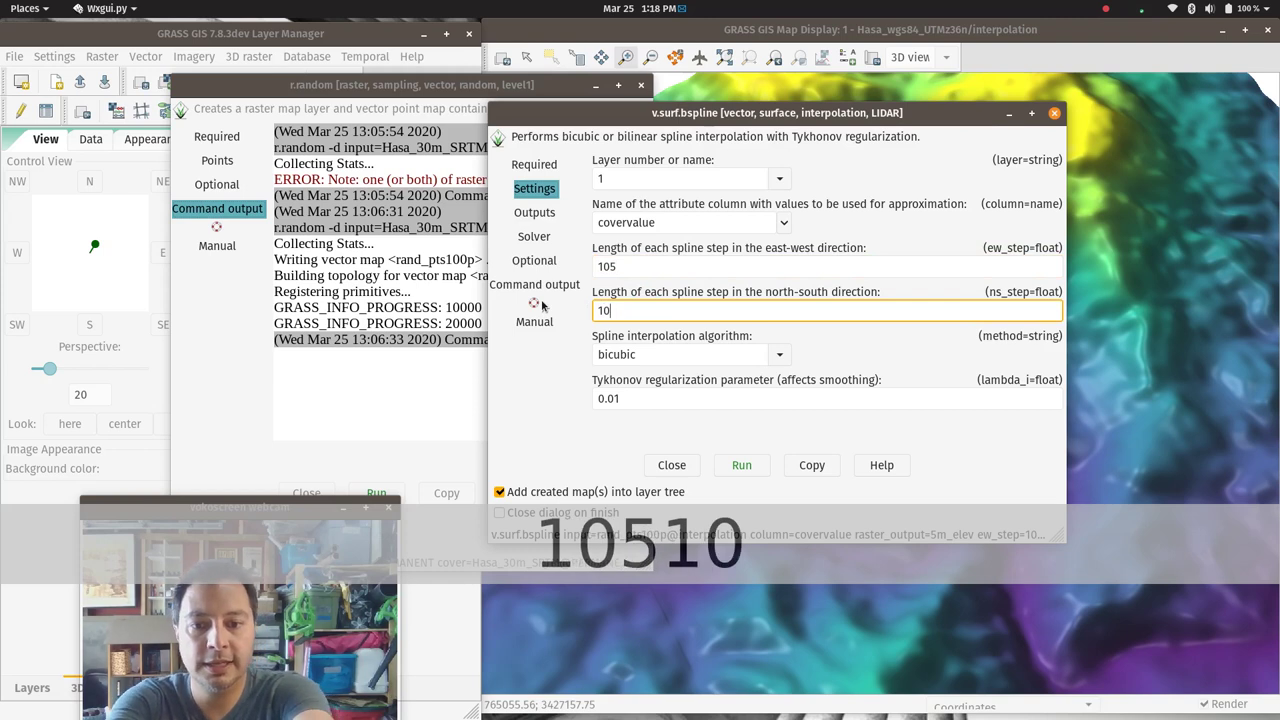
pyautogui.write('5')
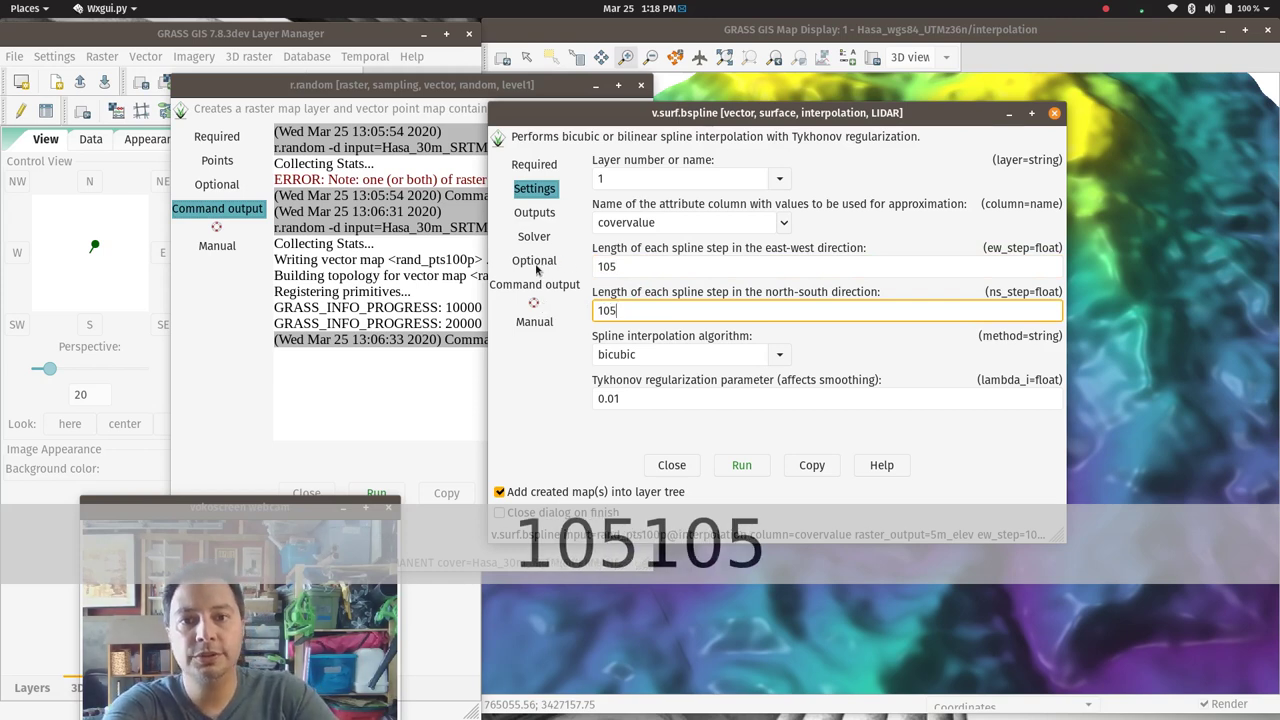
# Allow output files to overwrite existing ones and rerun the v.surf.bspline interpolation.
pyautogui.click(540, 265)
pyautogui.click(630, 218)
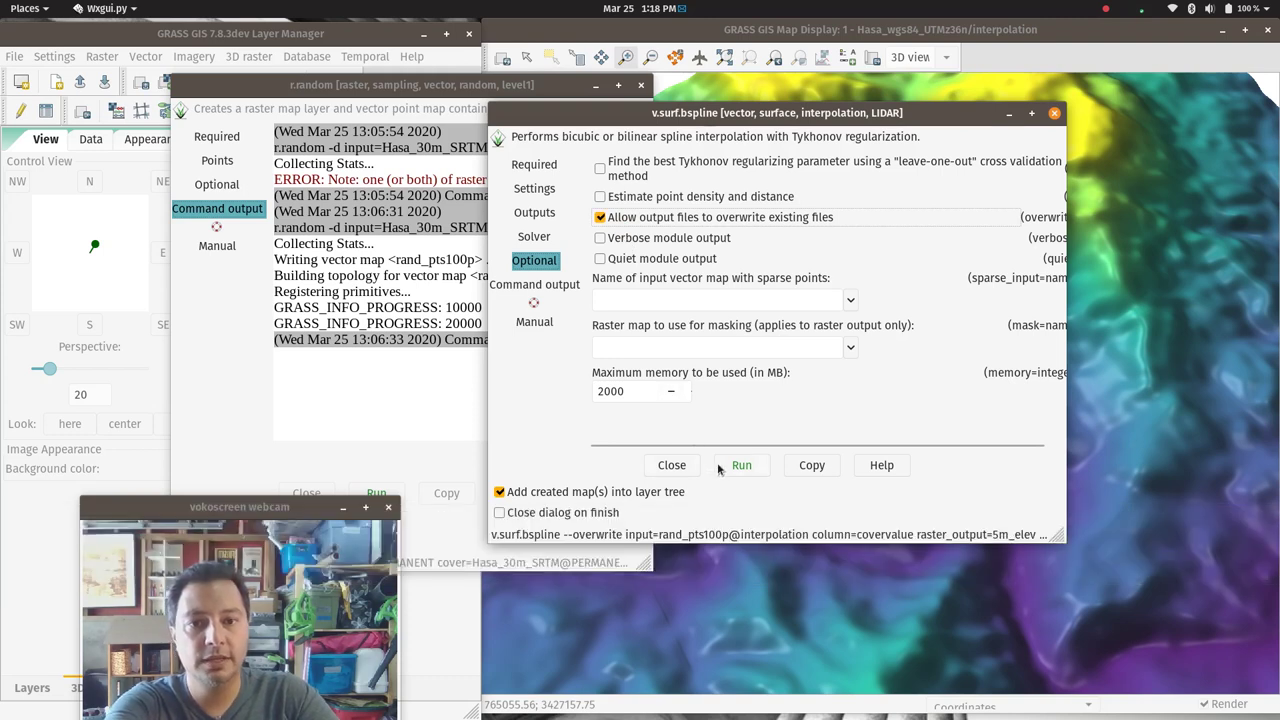
pyautogui.click(741, 465)
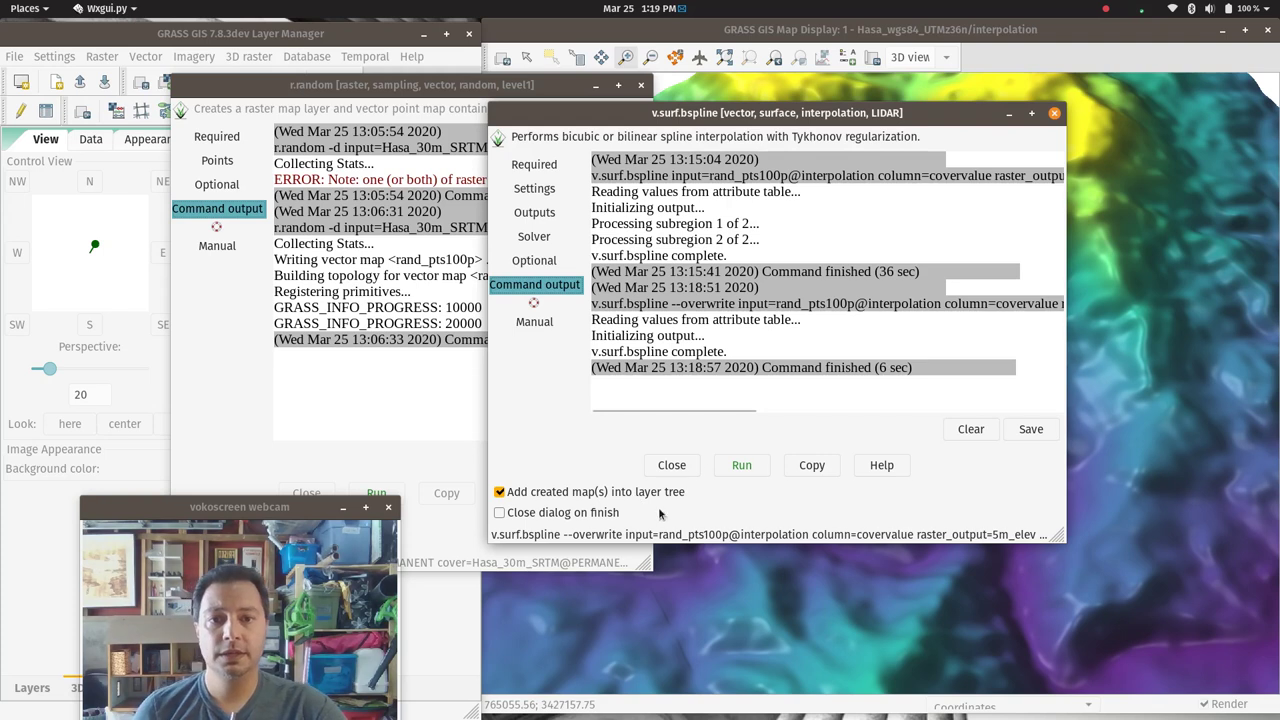
# Return the map display to 2D view and re-render the overwritten 5m_elev raster.
pyautogui.click(965, 35)
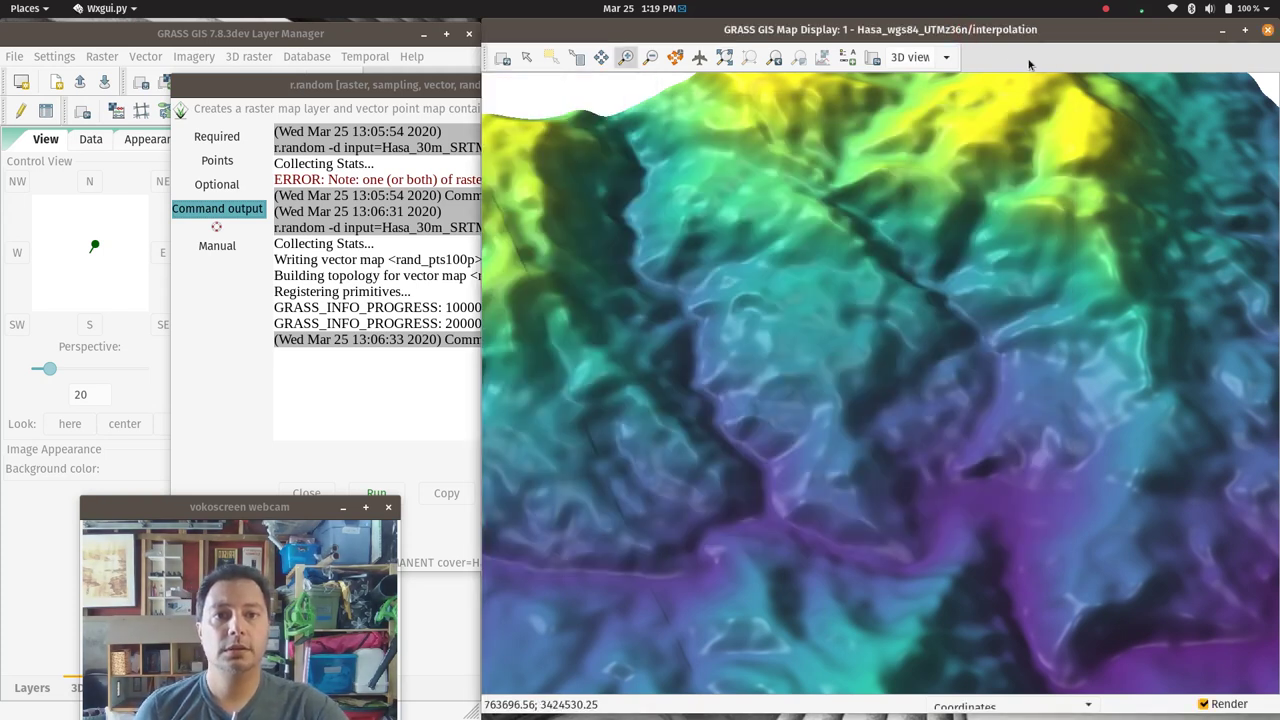
pyautogui.click(946, 62)
pyautogui.click(915, 81)
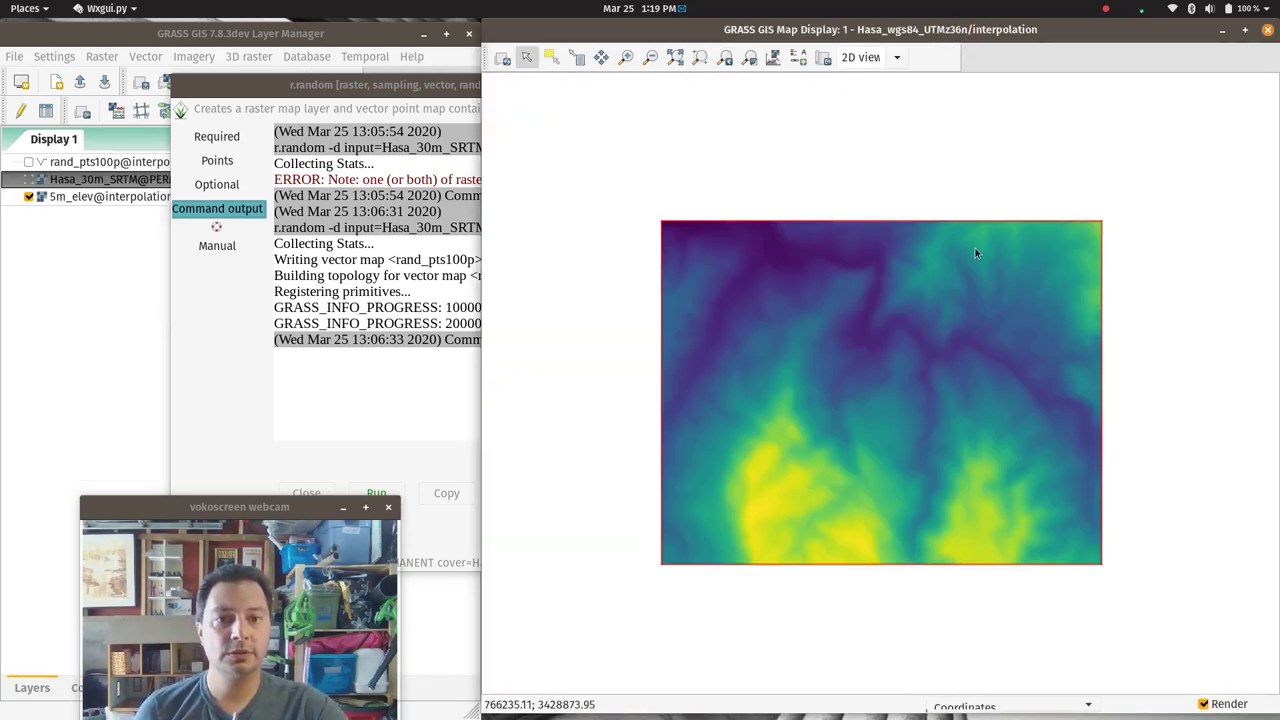
pyautogui.click(502, 57)
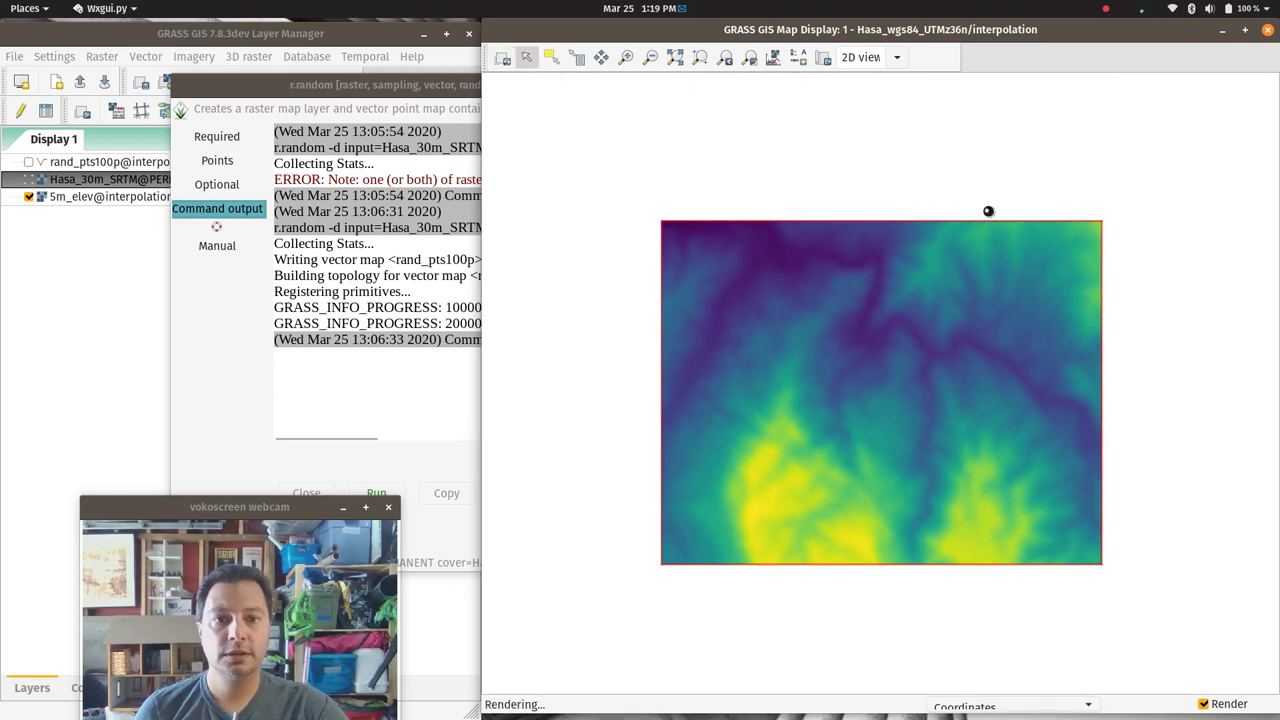
# Show the overwritten 5m_elev raster in 3D view and reset the viewpoint to its default.
pyautogui.click(896, 57)
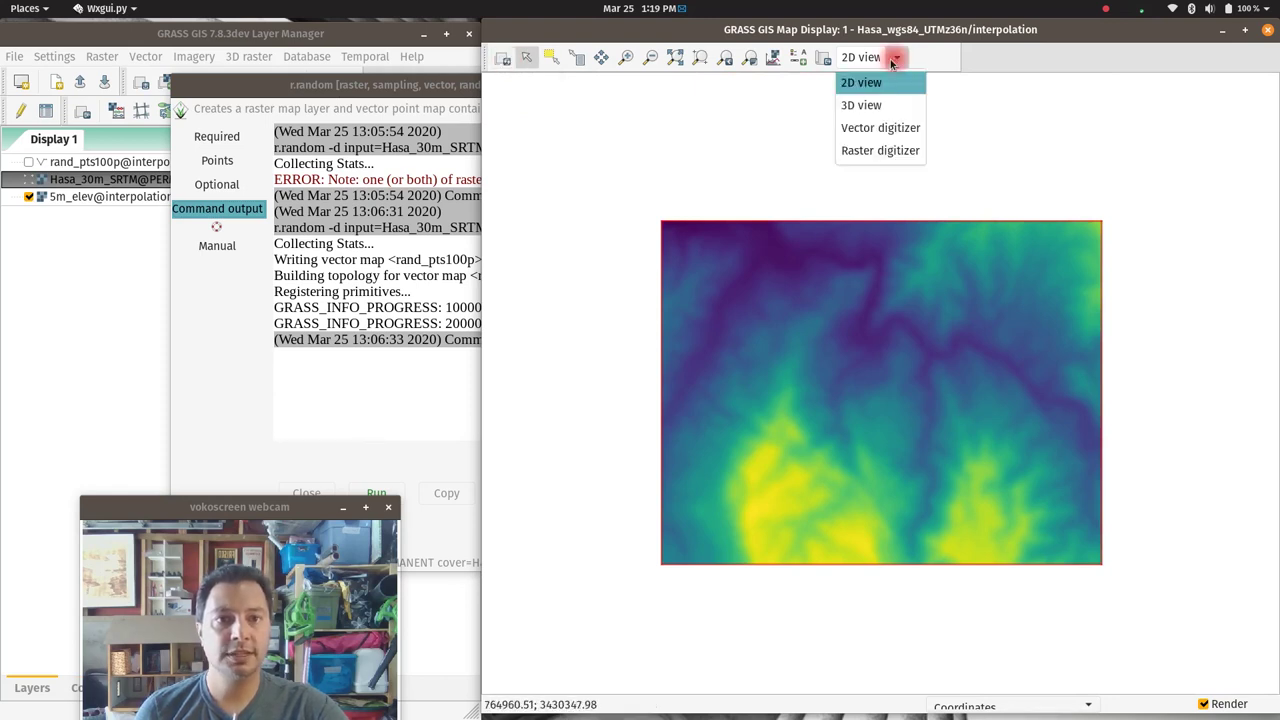
pyautogui.click(866, 106)
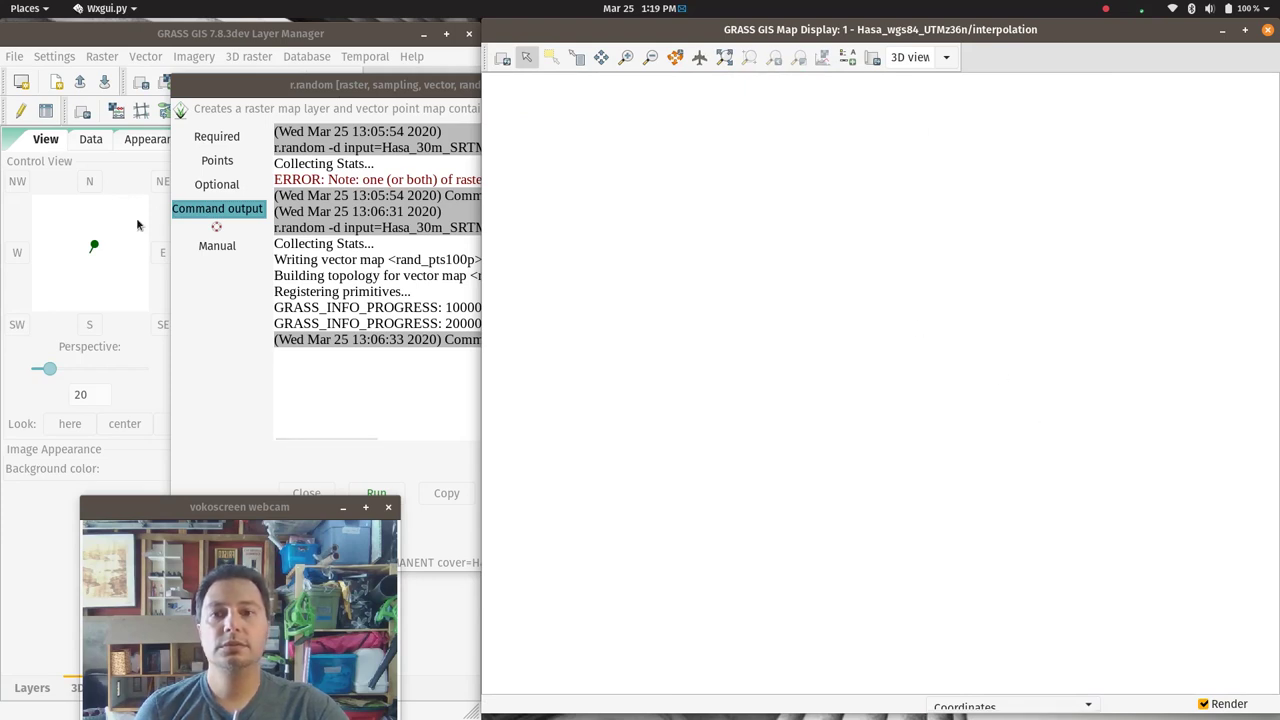
pyautogui.click(126, 37)
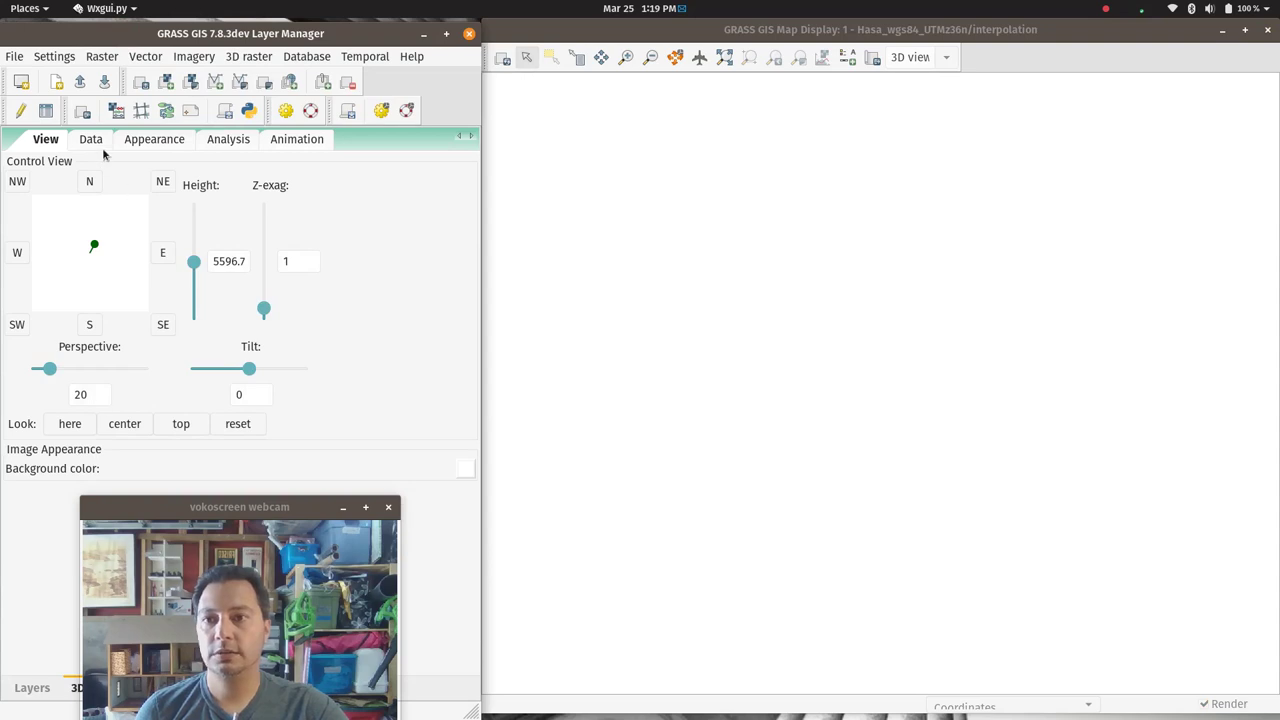
pyautogui.click(226, 425)
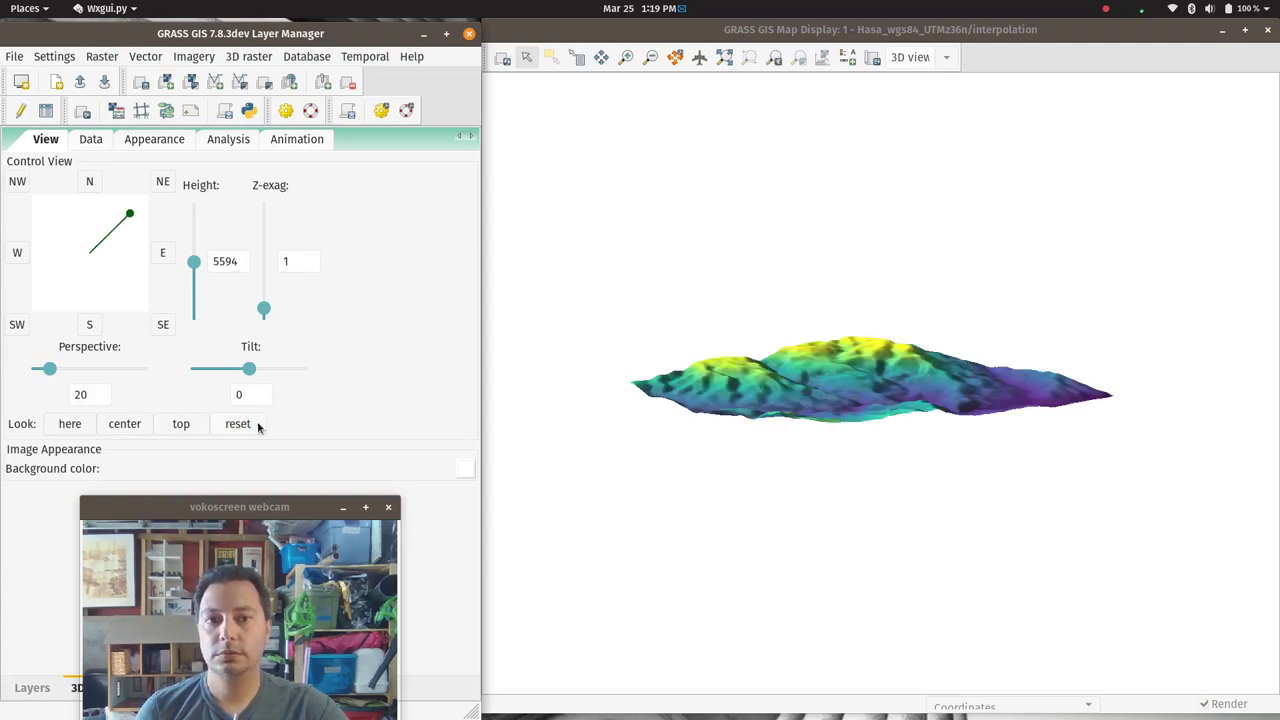
# Select 5m_elev from the interpolation mapset as the 3D surface and move the viewpoint to just north of the surface's center.
pyautogui.click(87, 142)
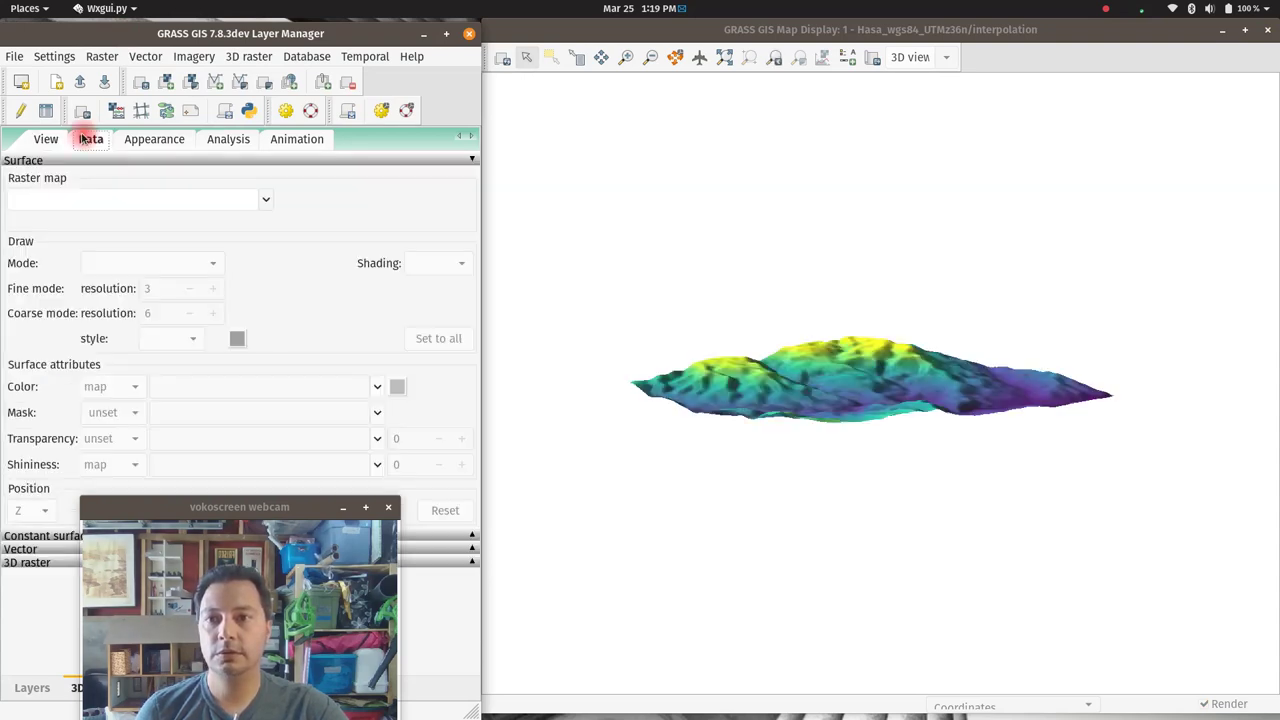
pyautogui.click(265, 200)
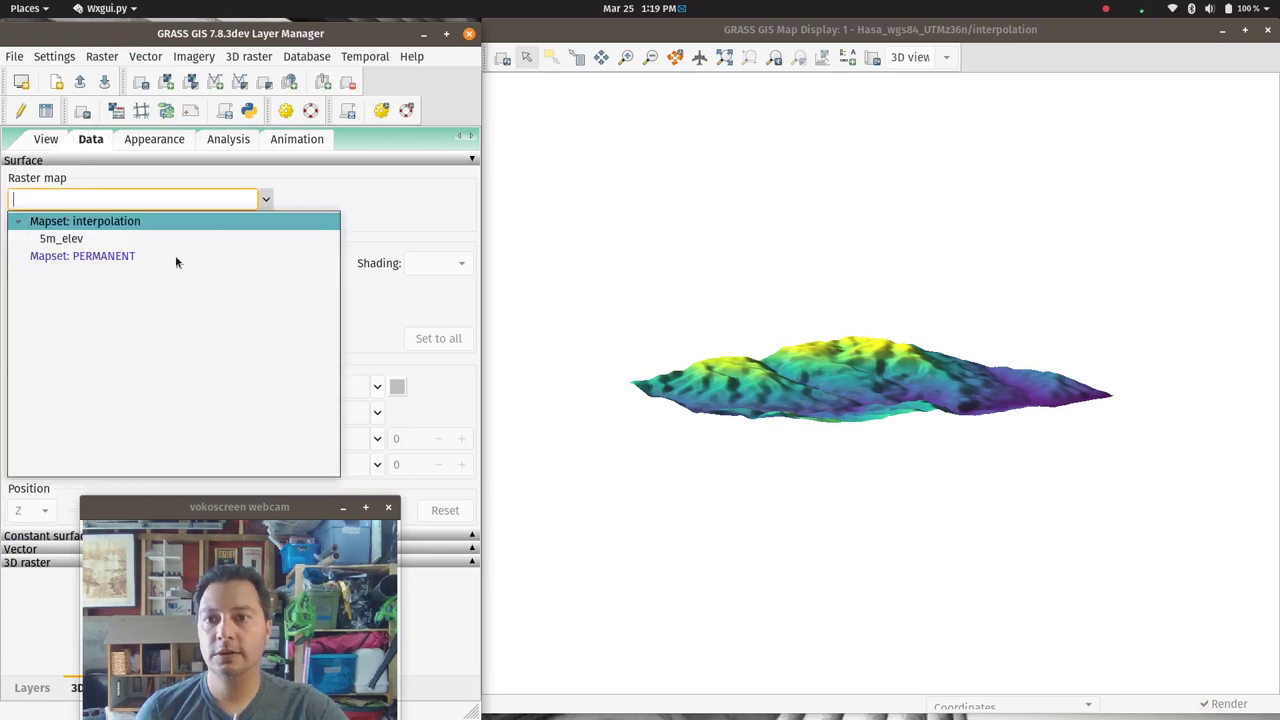
pyautogui.click(72, 238)
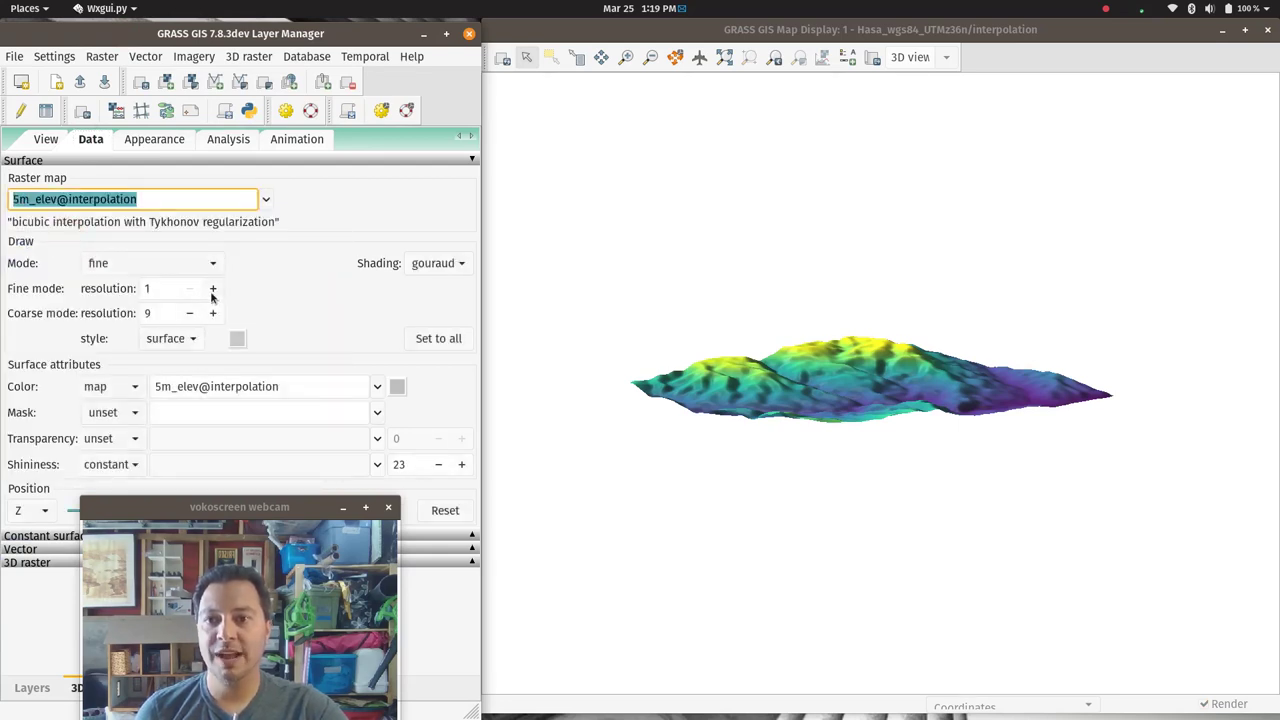
pyautogui.click(45, 145)
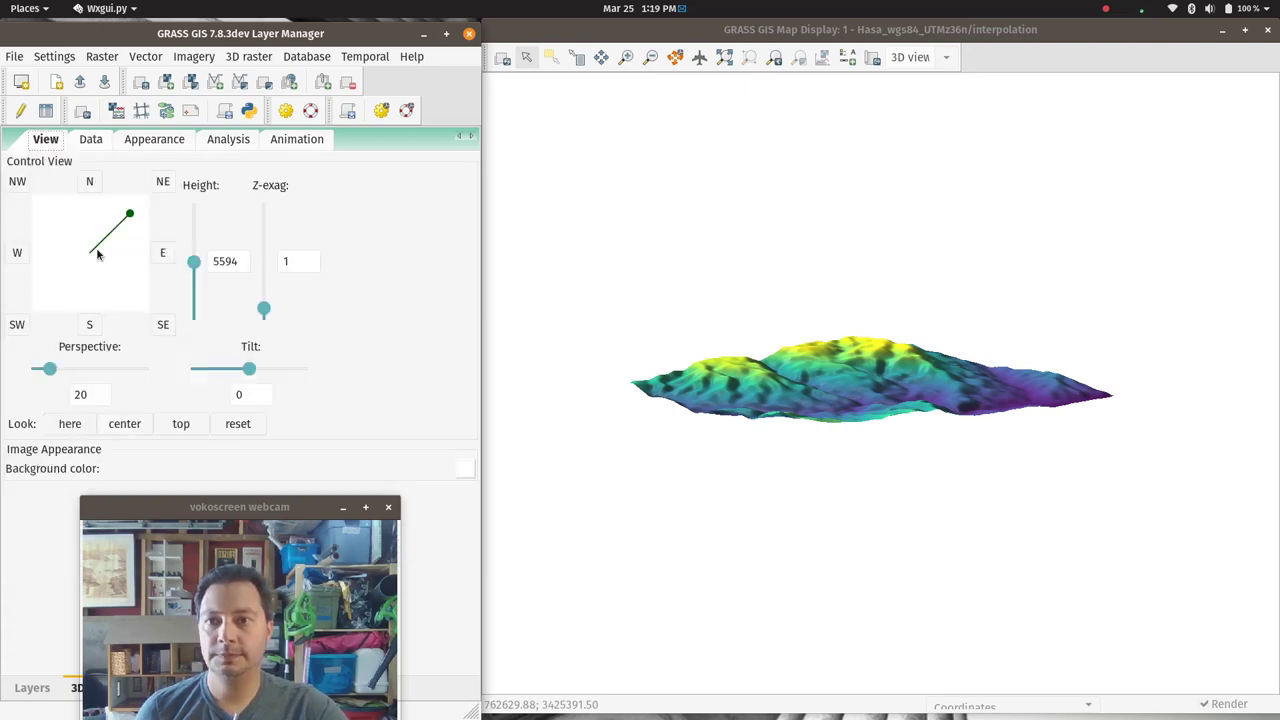
pyautogui.moveTo(129, 216); pyautogui.dragTo(87, 243)
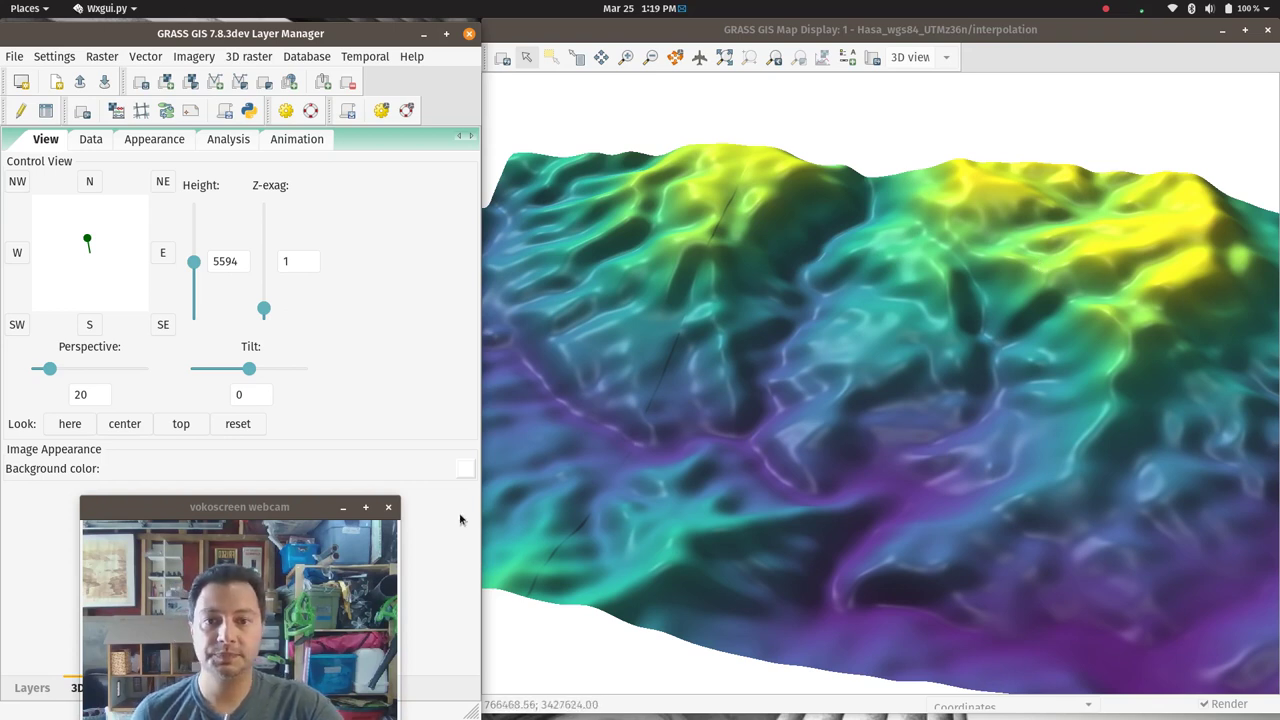
# Review the spline step lengths and Tykhonov regularization parameter in the v.surf.bspline settings, and minimize the dialog.
pyautogui.press('super')
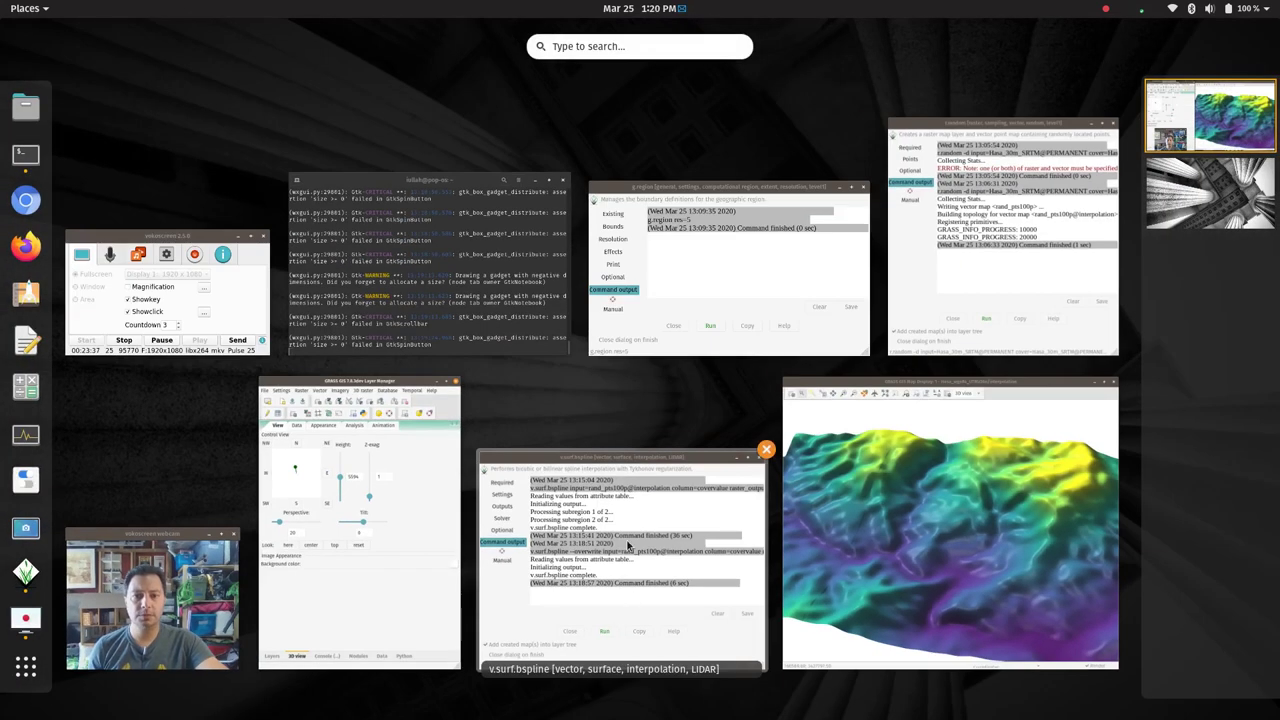
pyautogui.click(628, 545)
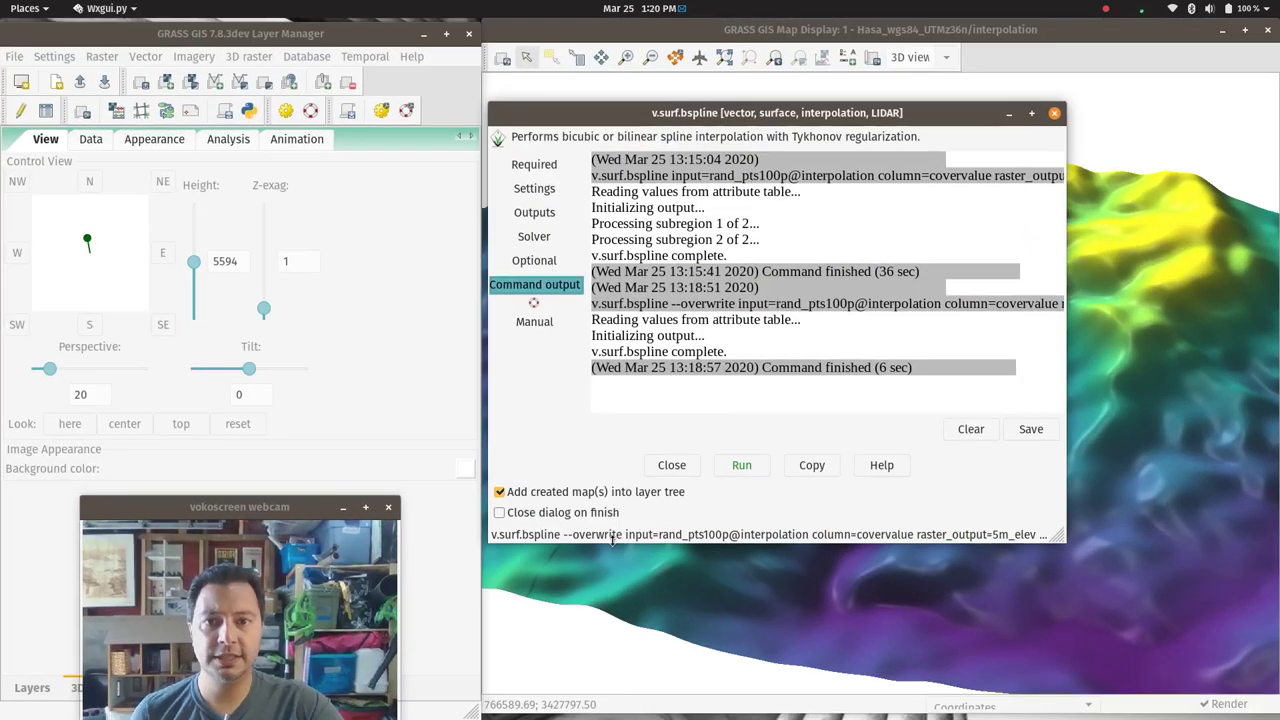
pyautogui.click(533, 212)
pyautogui.click(533, 188)
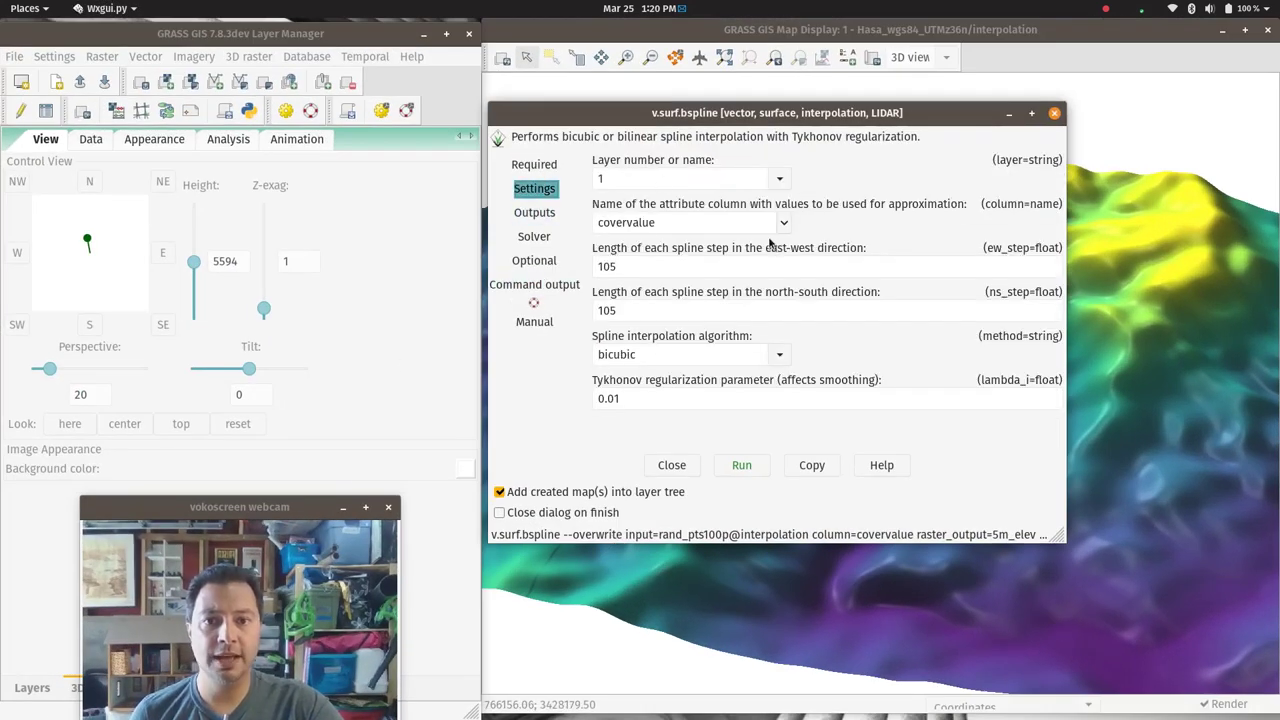
pyautogui.click(682, 397)
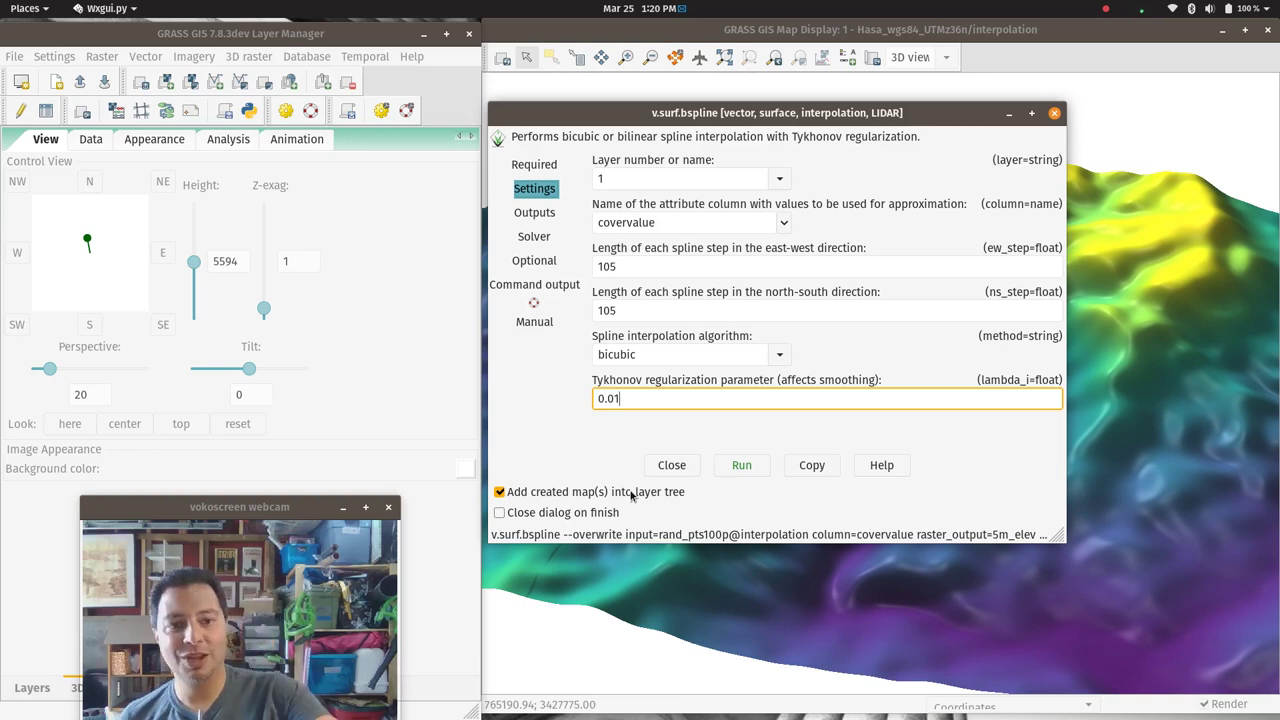
pyautogui.moveTo(924, 118); pyautogui.dragTo(727, 107)
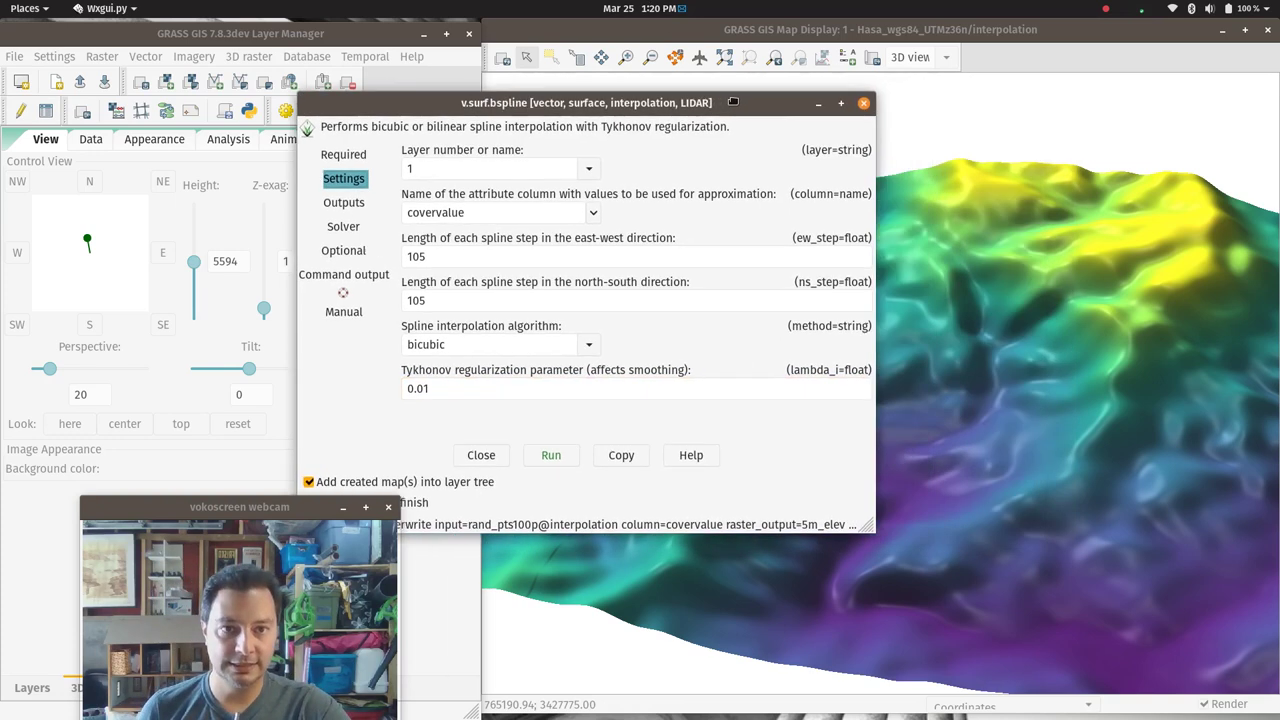
pyautogui.click(814, 102)
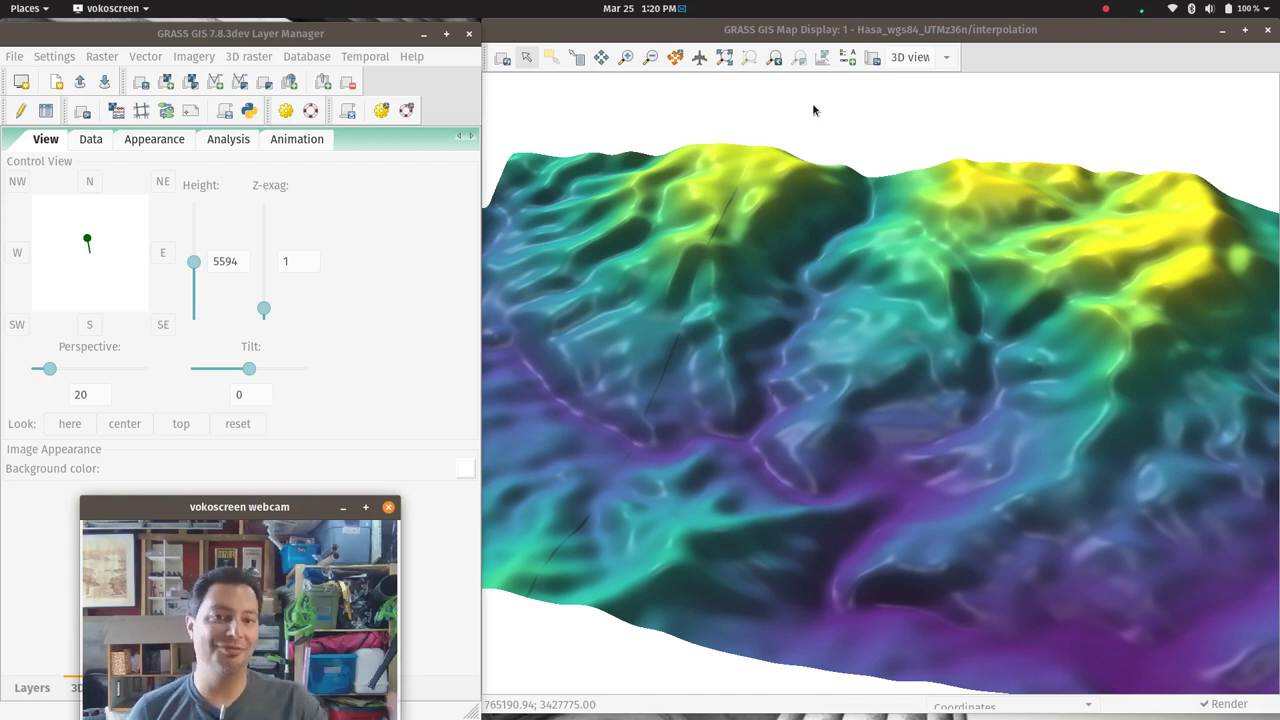
# Return the map display to 2D view at the 5m_elev extent and turn on the Hasa_30m_SRTM layer.
pyautogui.click(947, 59)
pyautogui.click(941, 84)
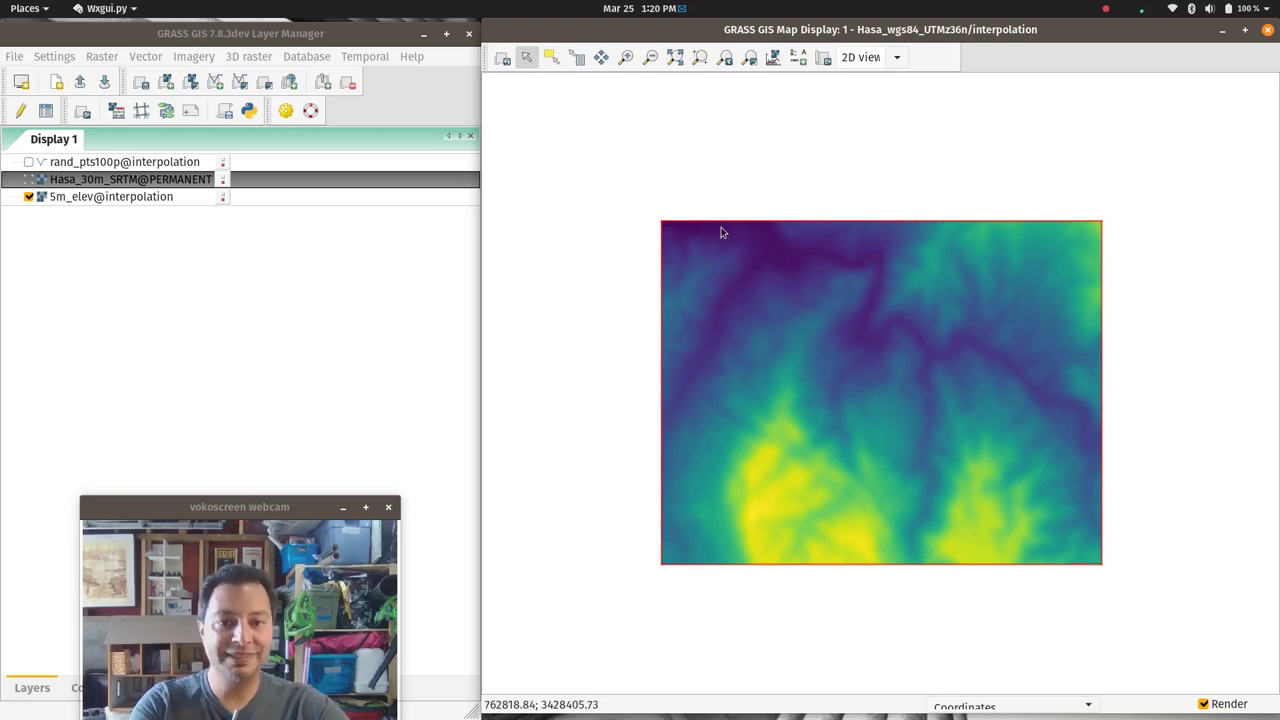
pyautogui.scroll(1, 741, 258)
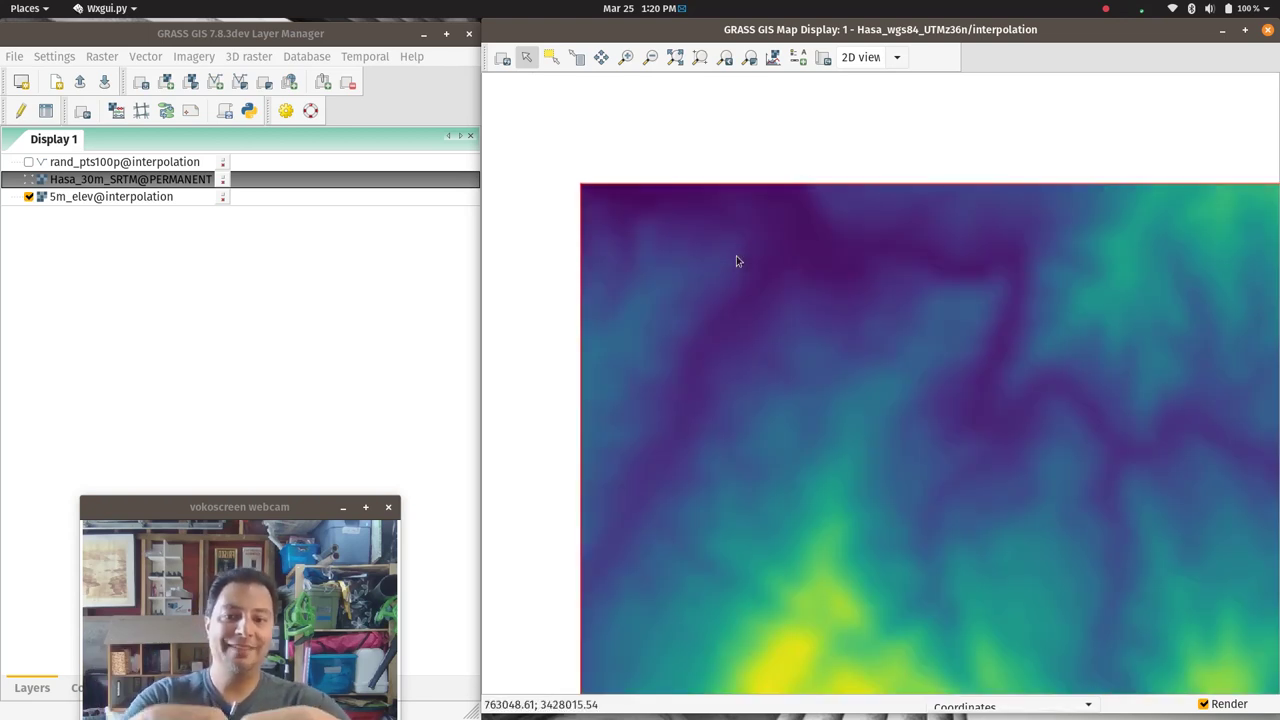
pyautogui.click(725, 59)
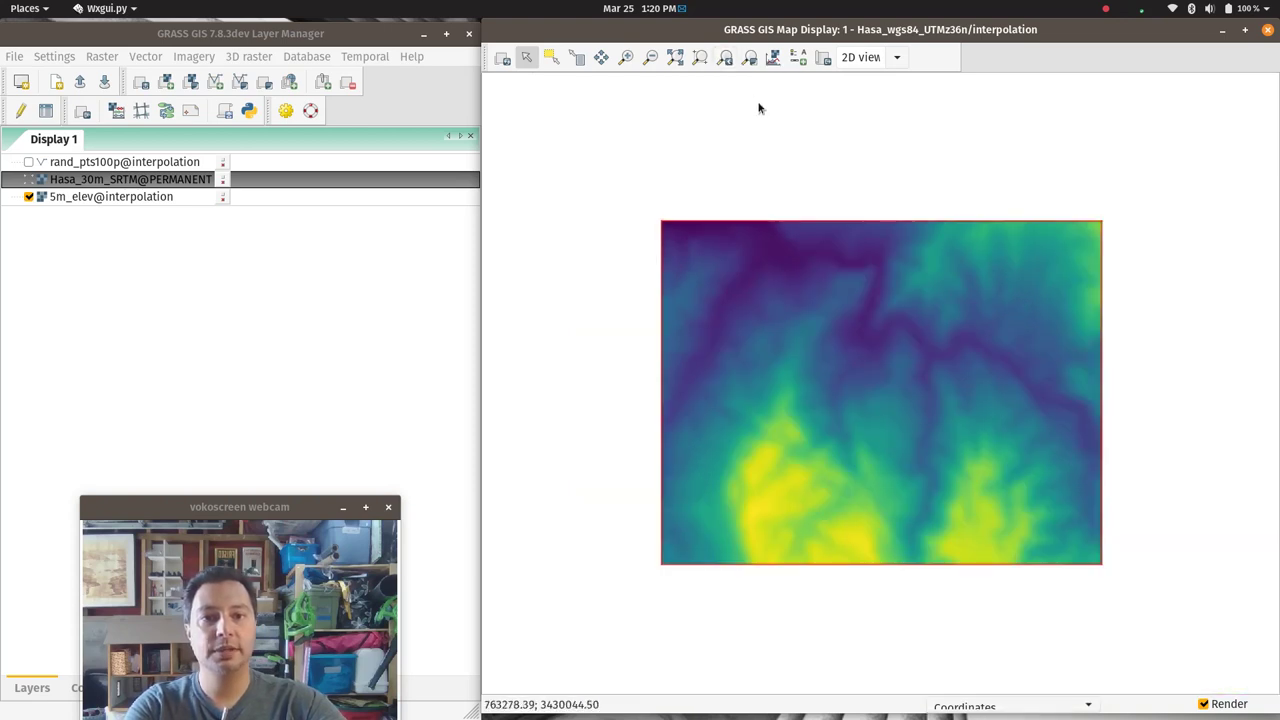
pyautogui.click(28, 180)
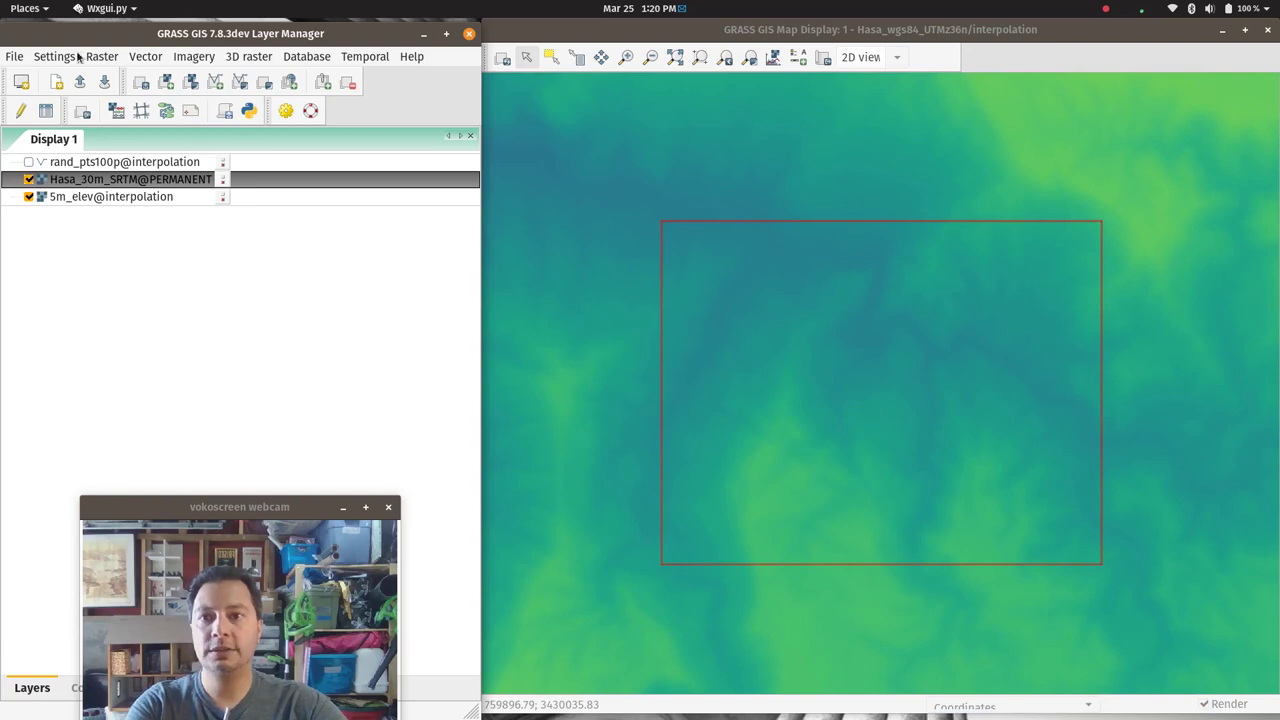
# Set the computational region's 2D grid resolution to 30 with g.region and dismiss the dialog.
pyautogui.click(70, 62)
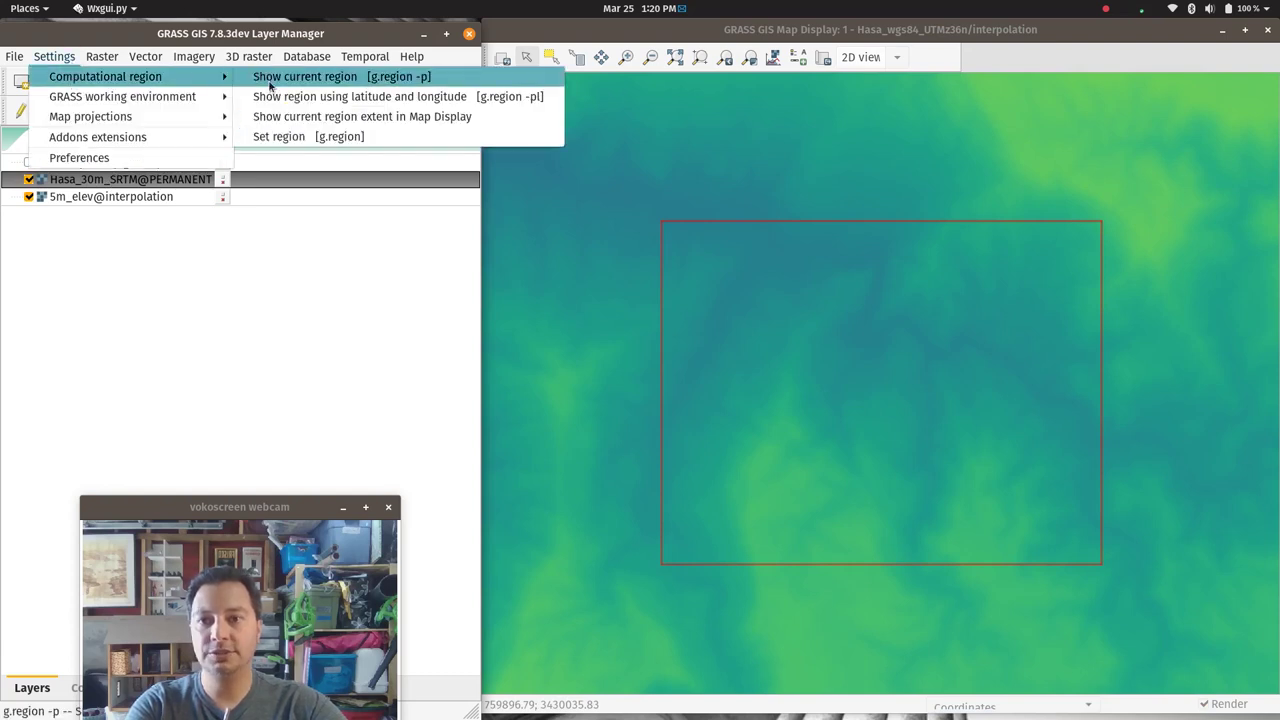
pyautogui.moveTo(249, 56)
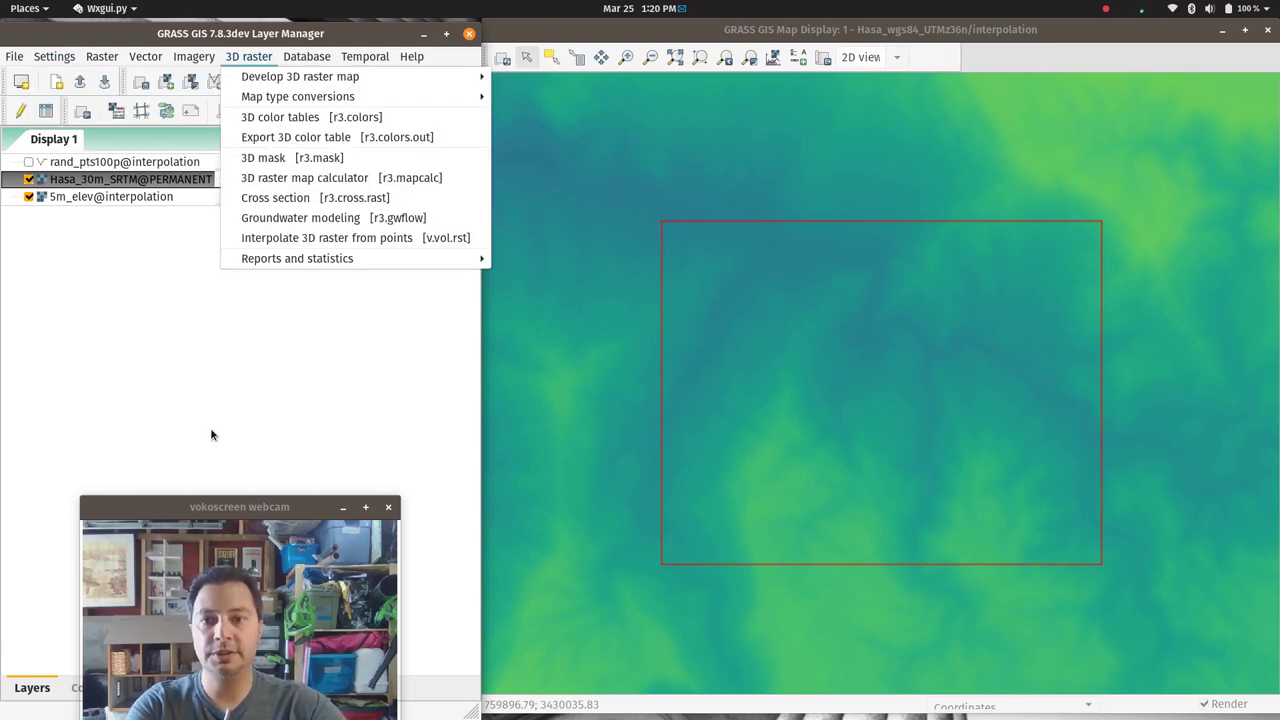
pyautogui.press('super')
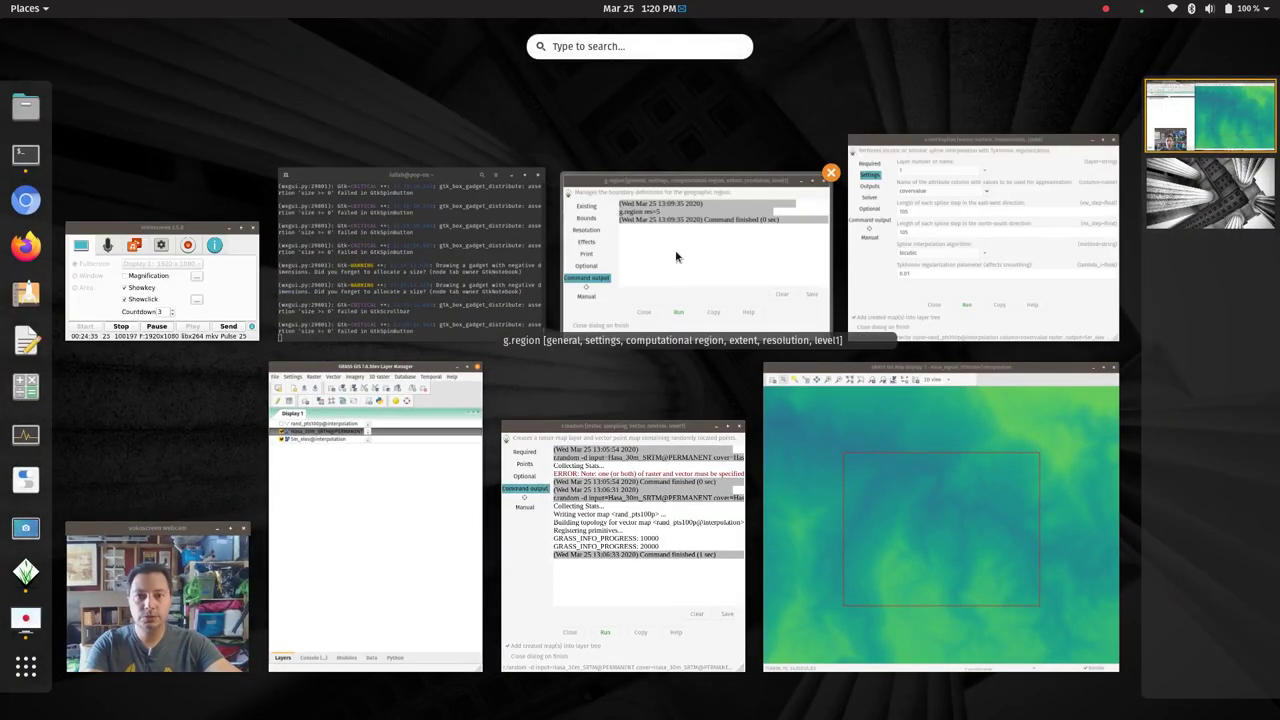
pyautogui.click(675, 257)
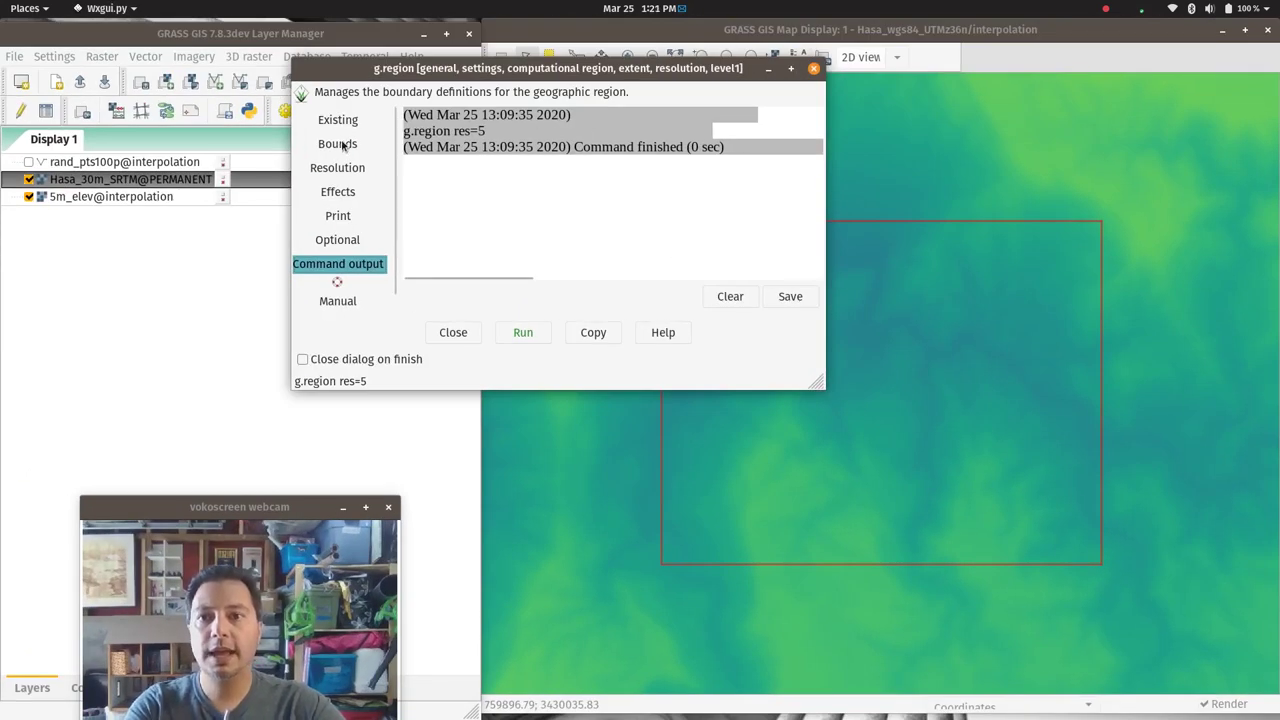
pyautogui.click(337, 167)
pyautogui.click(440, 221)
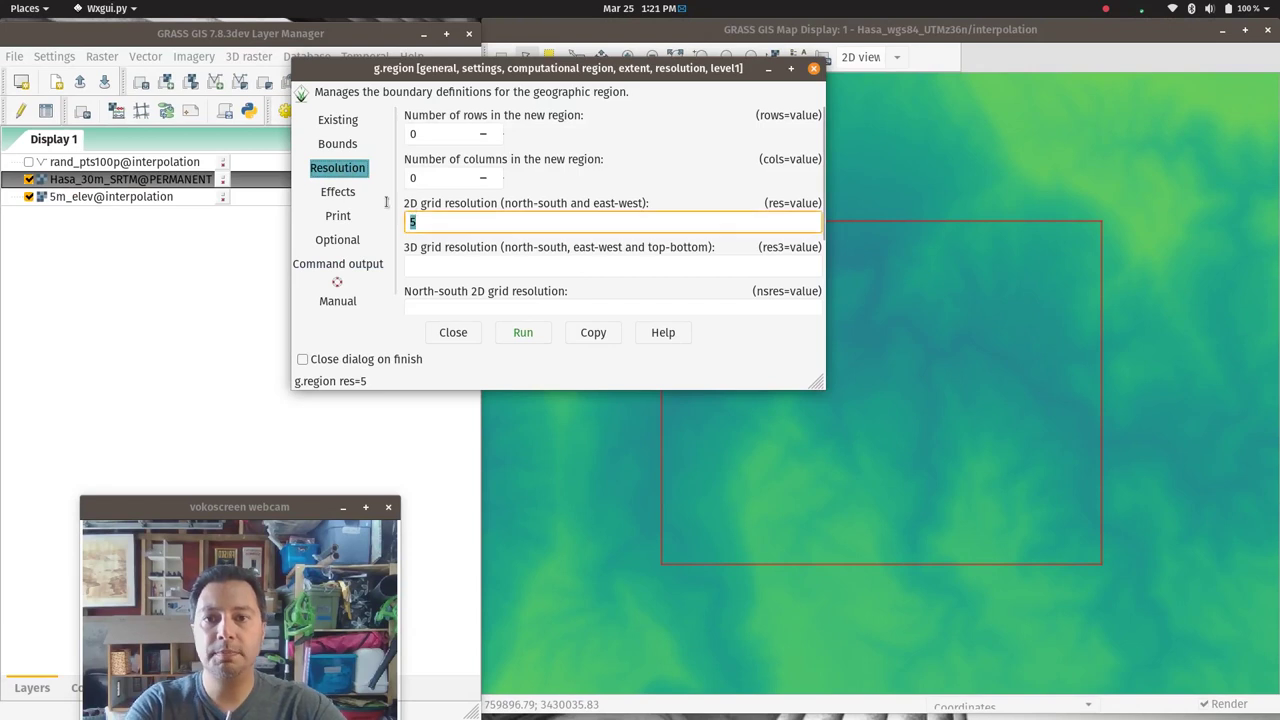
pyautogui.write('30')
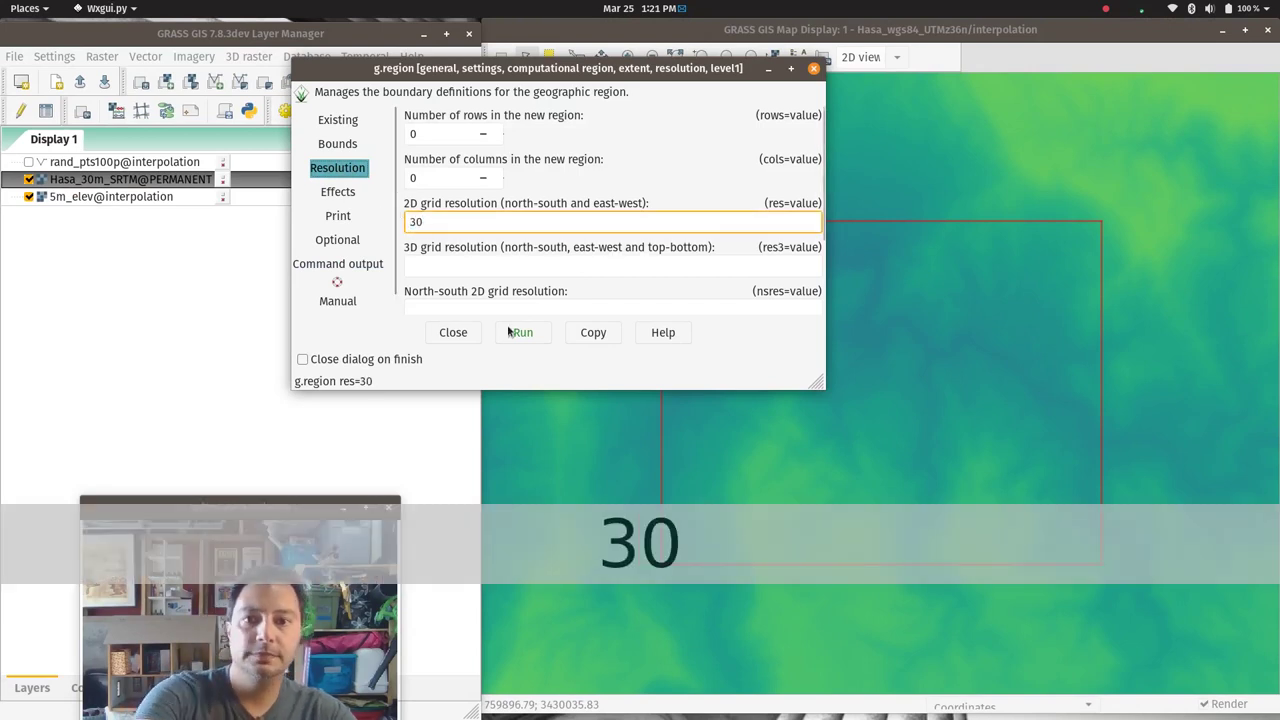
pyautogui.click(512, 333)
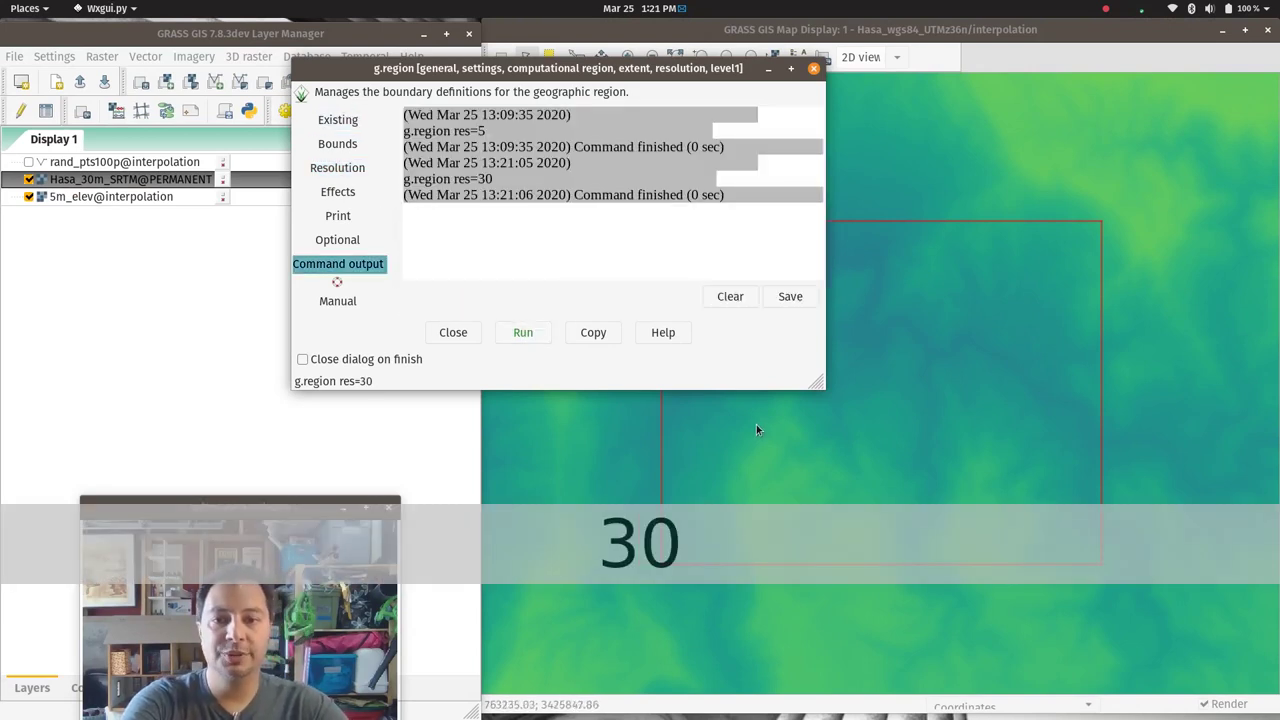
pyautogui.click(813, 68)
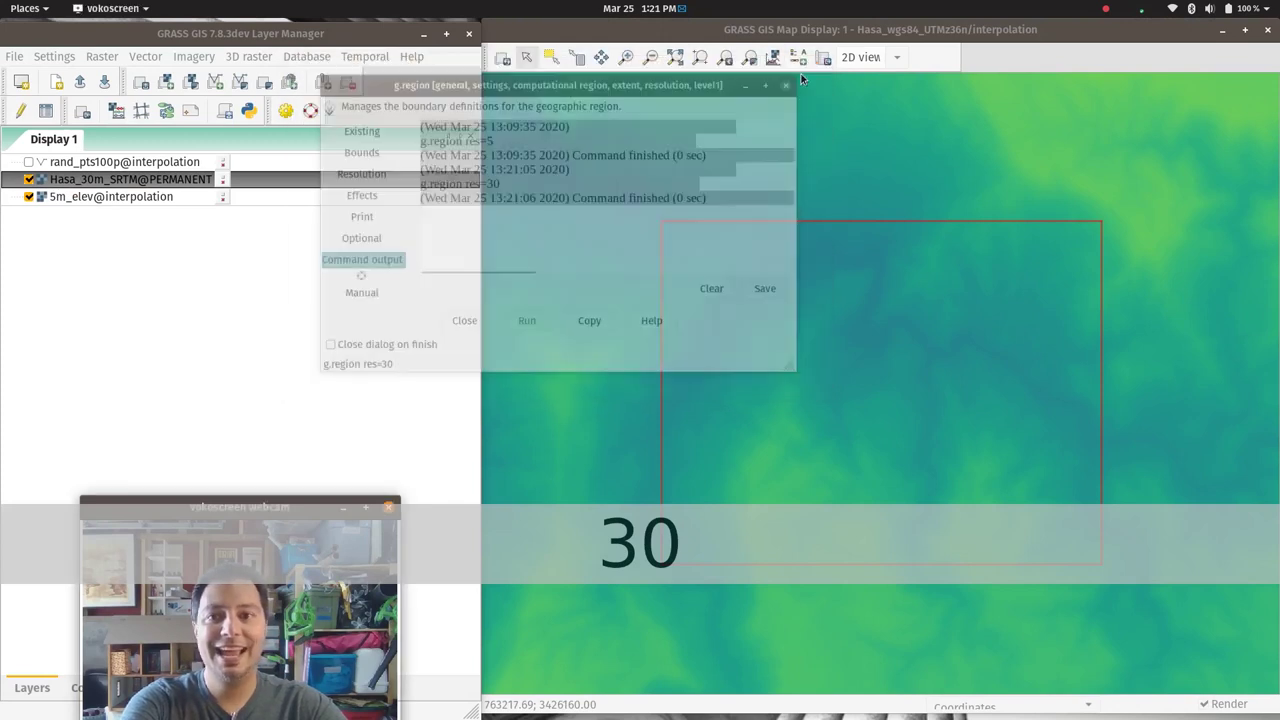
# Add the WHS_sites vector map from the PERMANENT mapset to the map display.
pyautogui.click(215, 82)
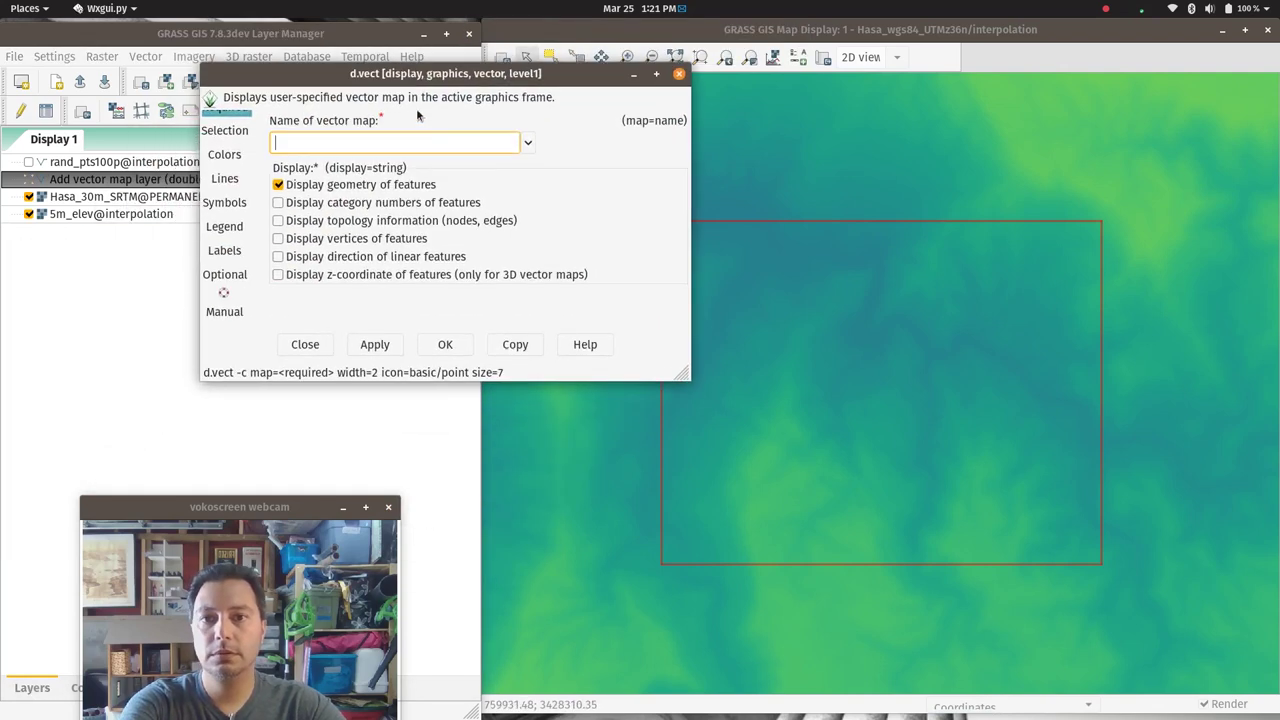
pyautogui.click(531, 147)
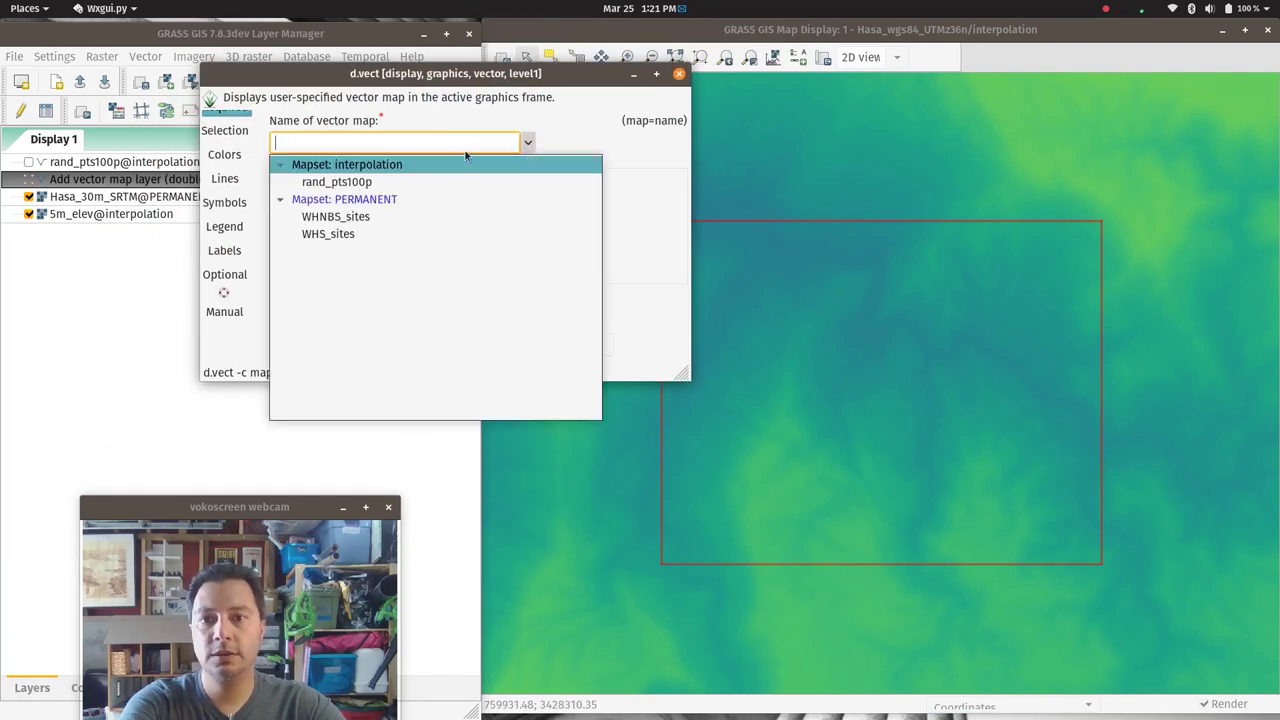
pyautogui.click(339, 235)
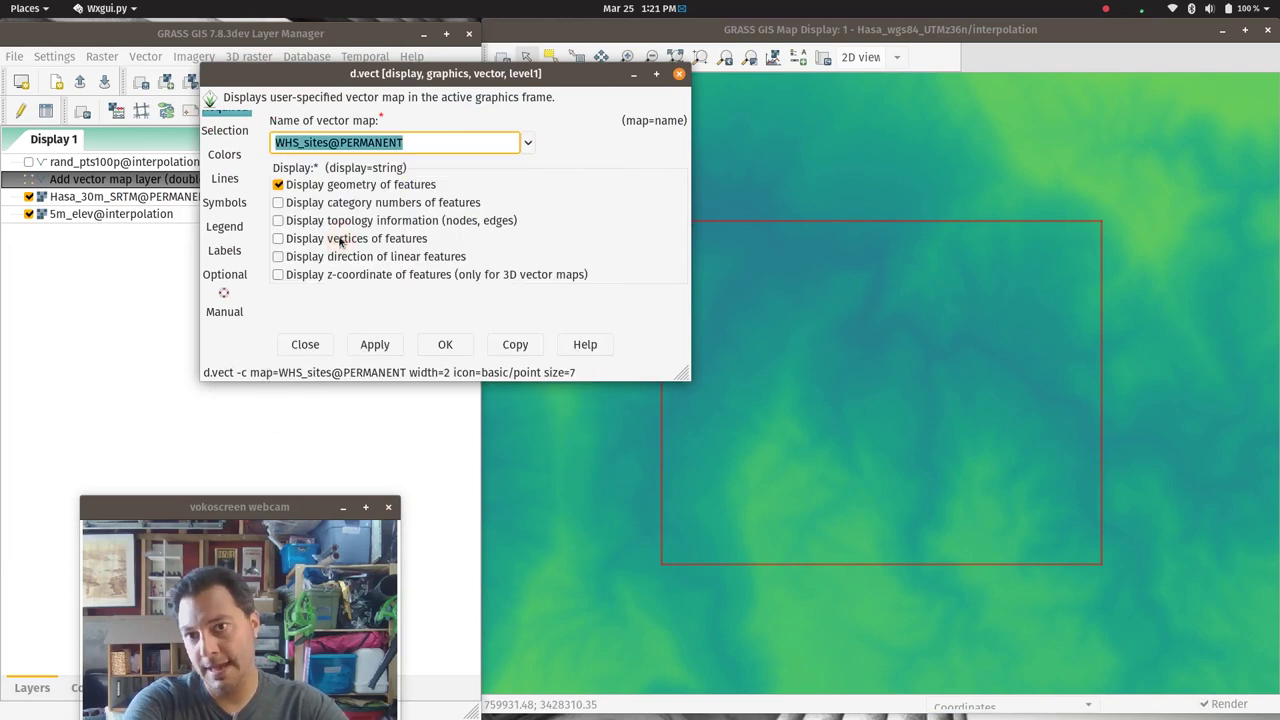
pyautogui.click(460, 345)
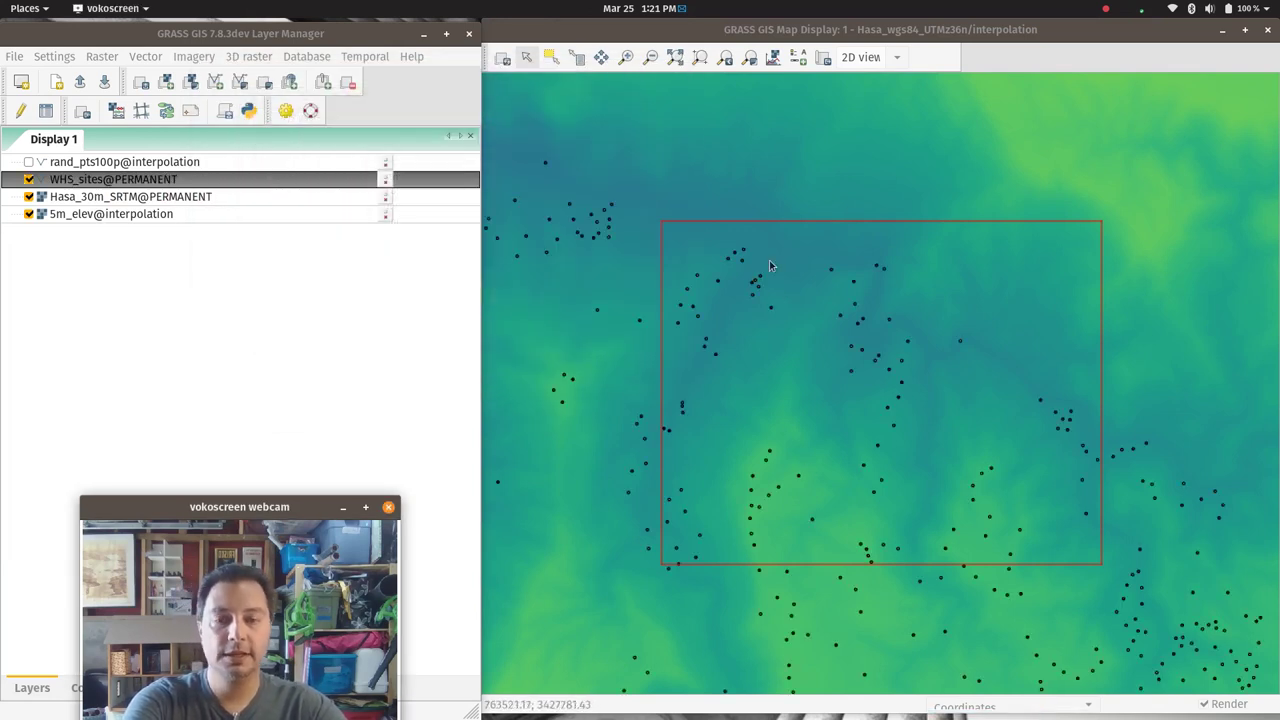
# Zoom the map display to the WHS_sites layer and set the computational region from it.
pyautogui.rightClick(87, 184)
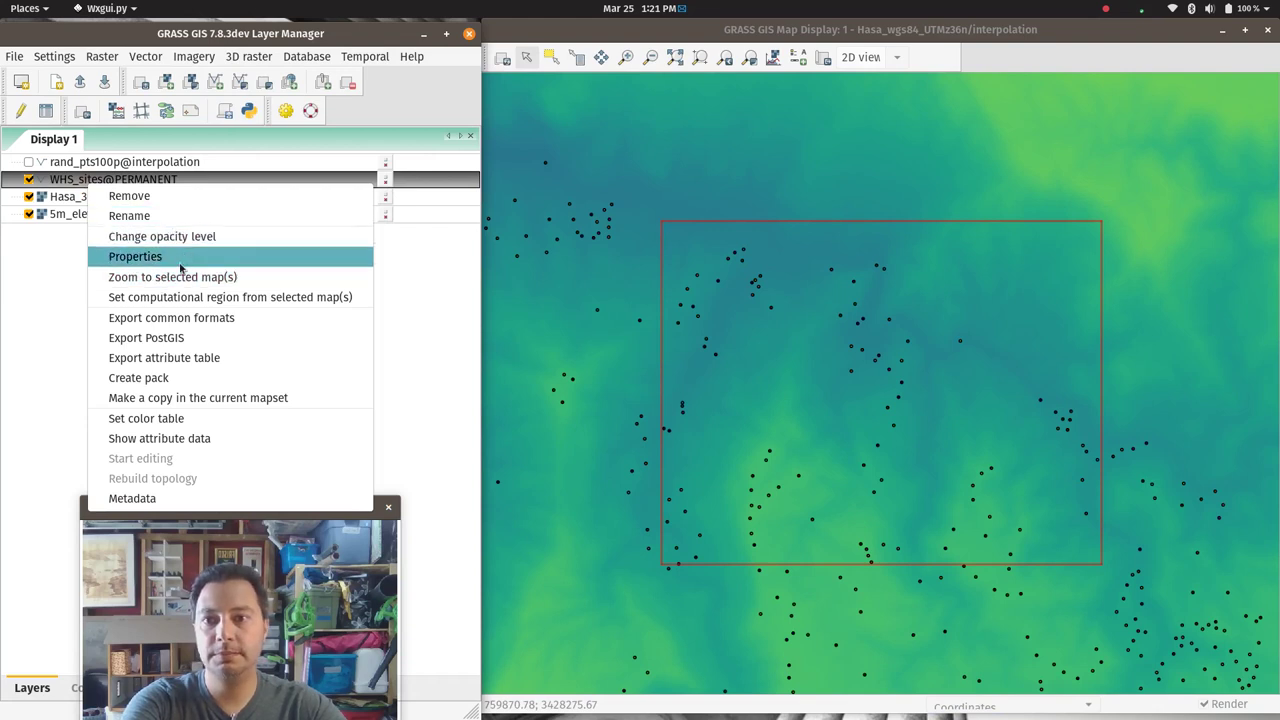
pyautogui.click(181, 277)
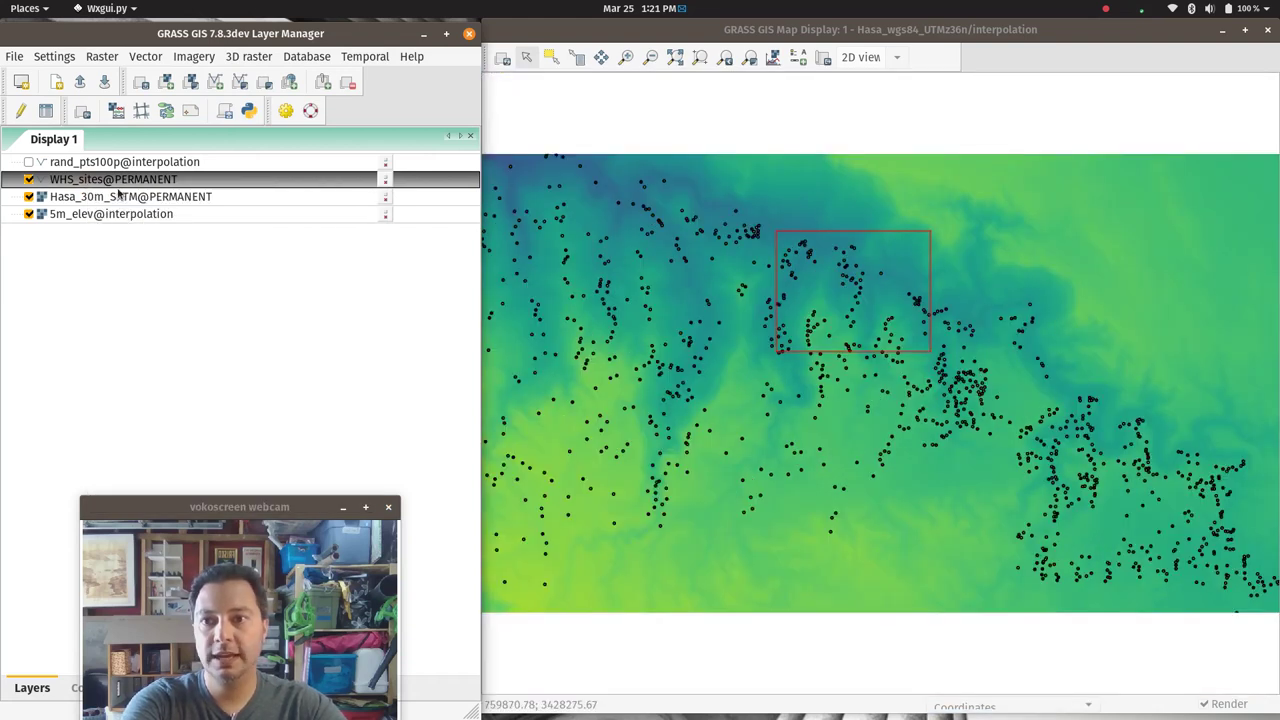
pyautogui.rightClick(120, 186)
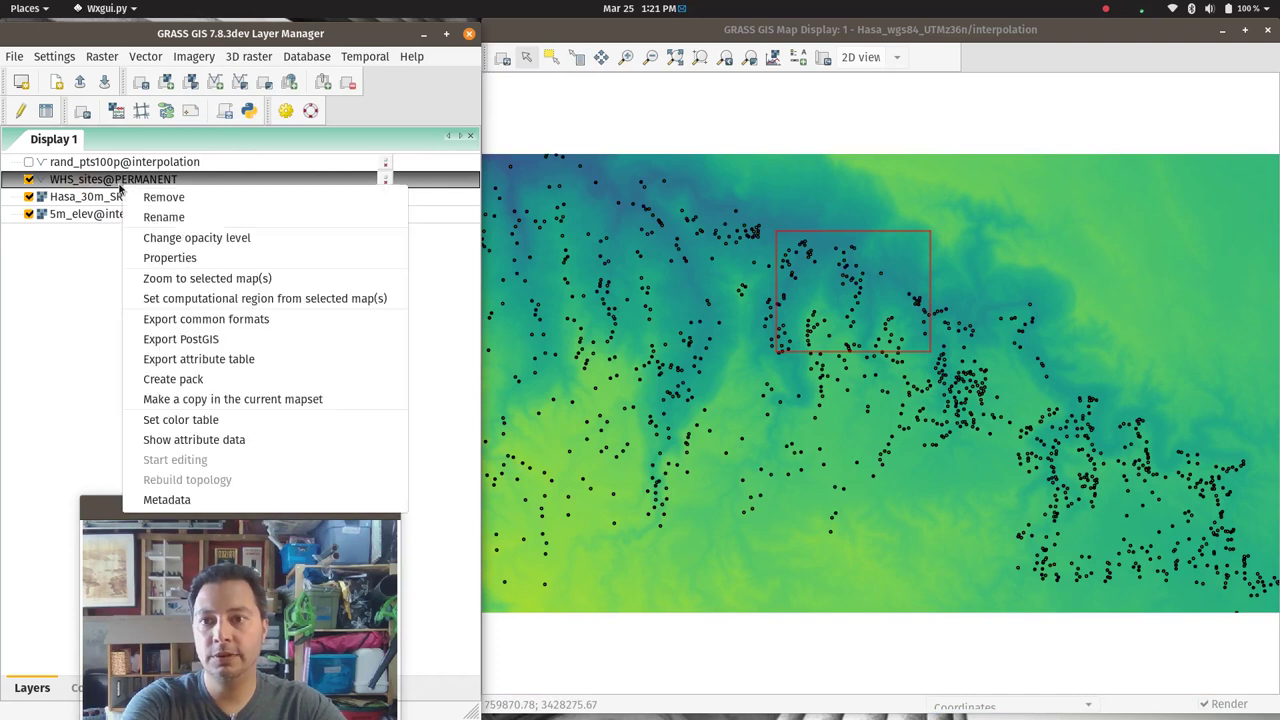
pyautogui.click(192, 298)
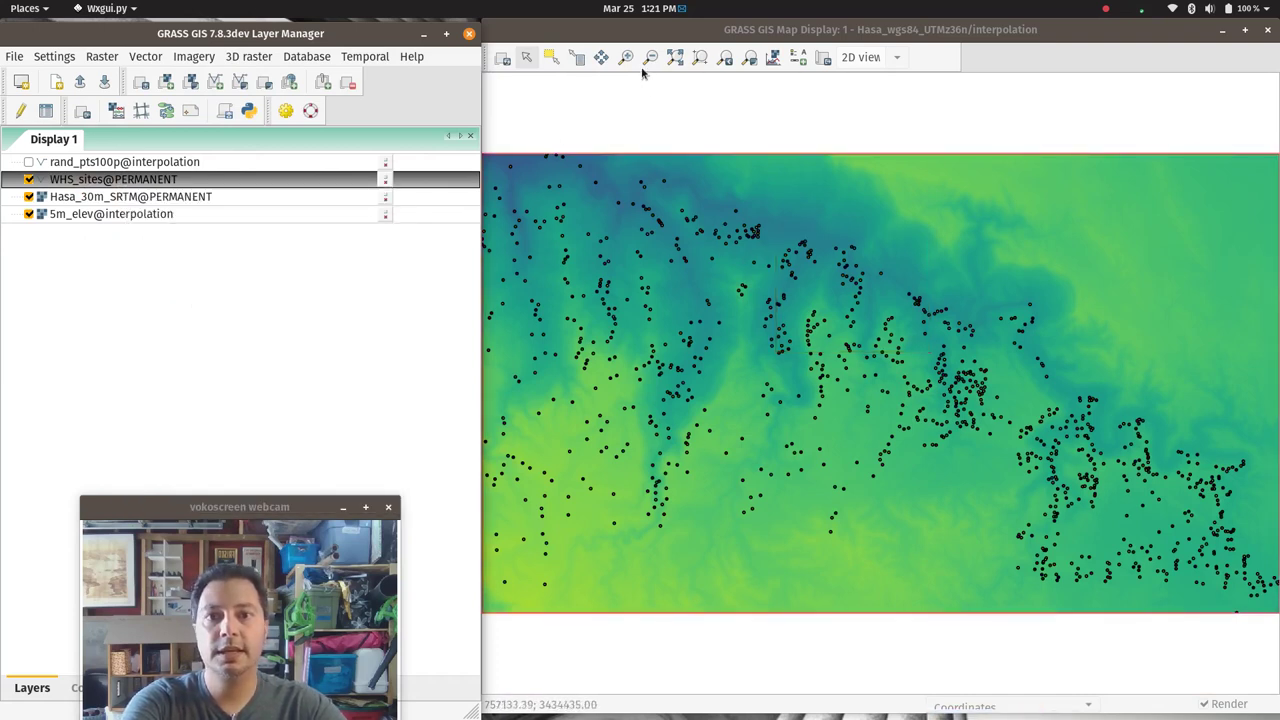
# Zoom the map display out from the WHS_sites points to the full extent of the Hasa_30m_SRTM layer.
pyautogui.click(1044, 44)
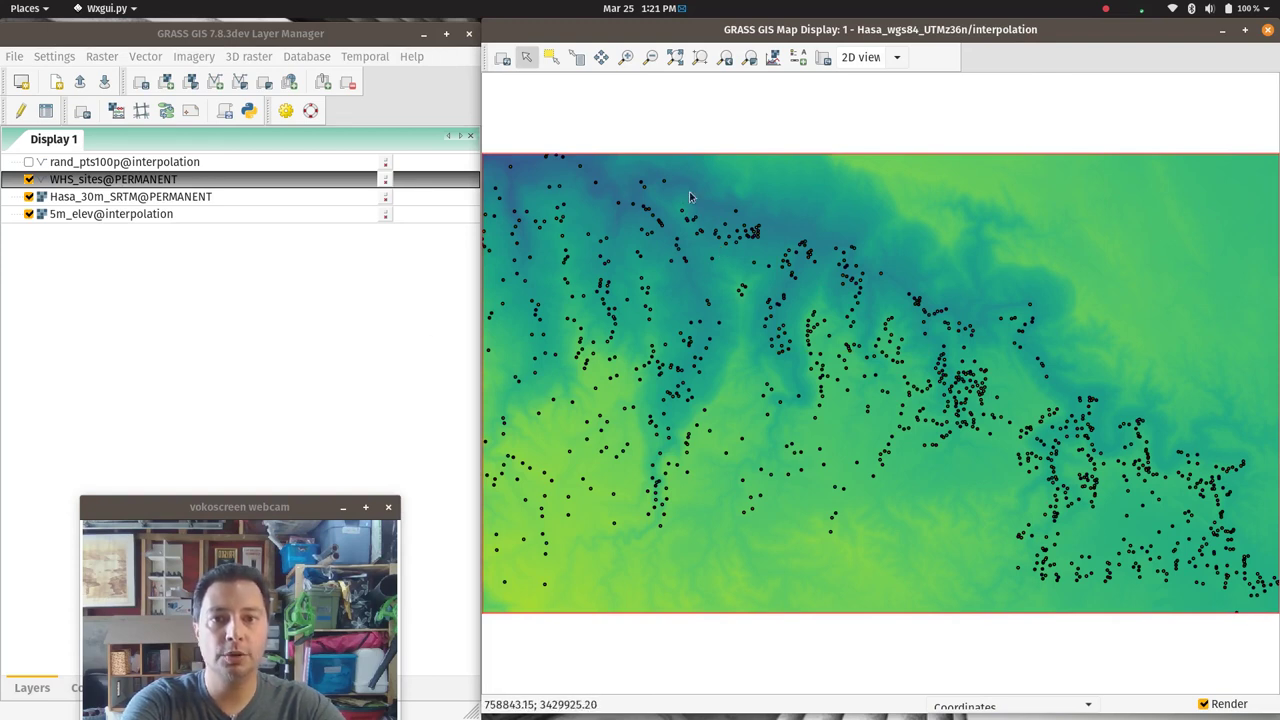
pyautogui.click(627, 57)
pyautogui.click(650, 57)
pyautogui.moveTo(677, 311); pyautogui.dragTo(720, 335)
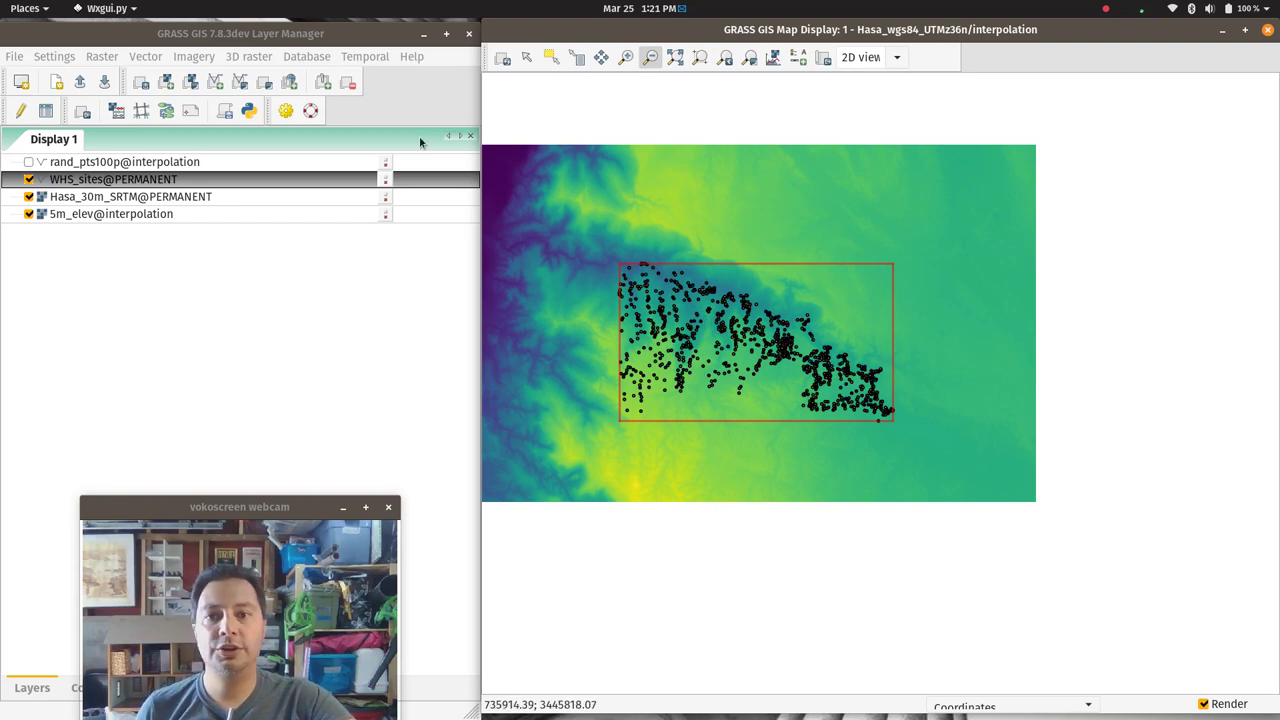
pyautogui.rightClick(108, 198)
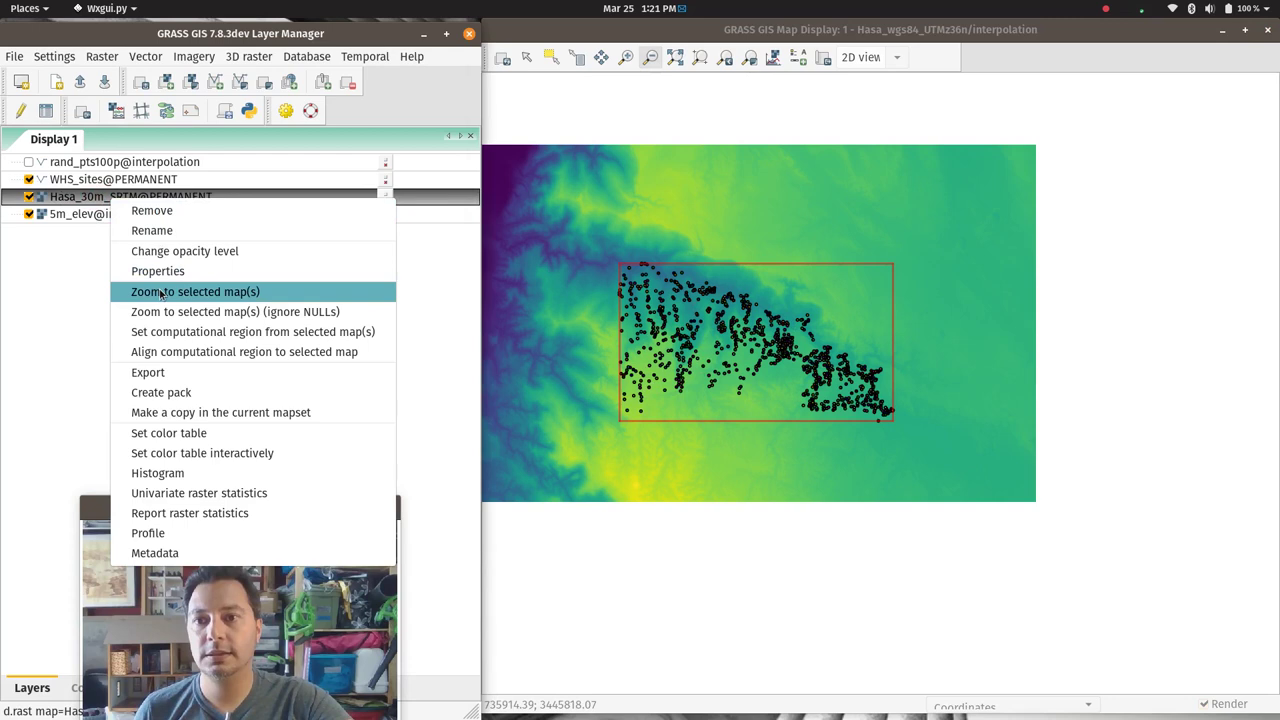
pyautogui.click(162, 292)
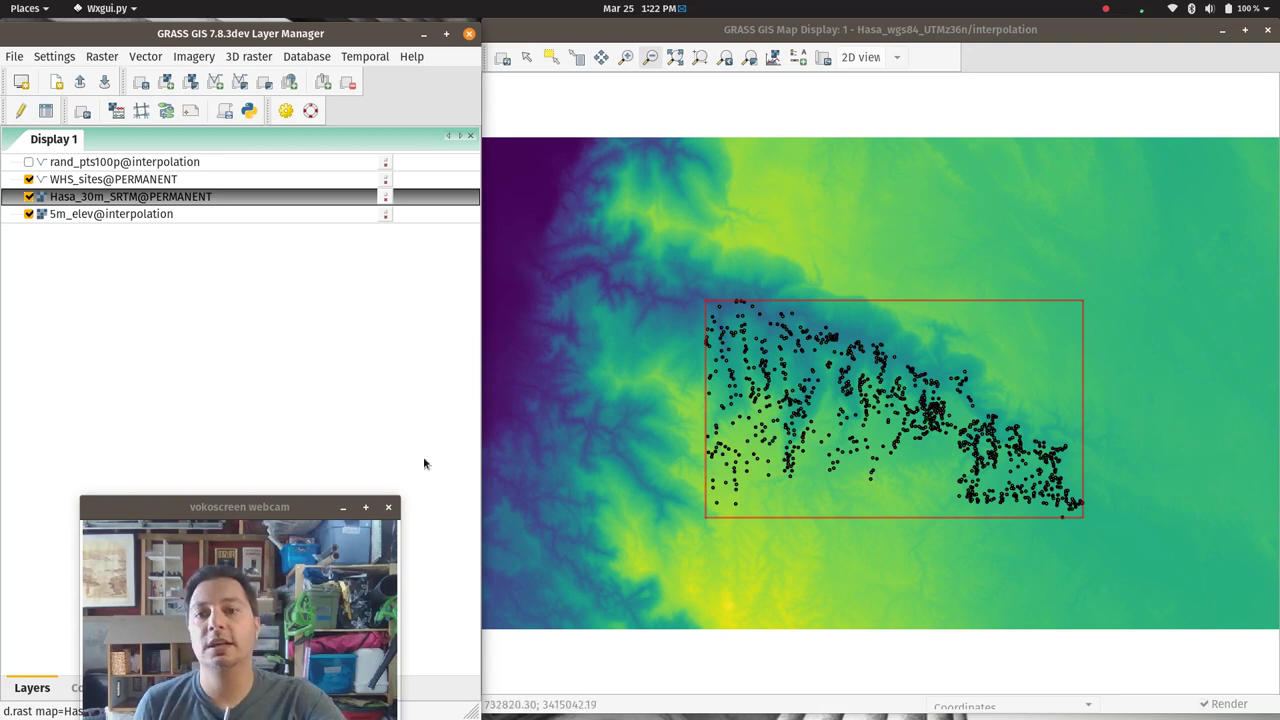
# Show the attribute table of WHS_sites in an enlarged window and sort its records by MAX_W in descending order.
pyautogui.click(45, 110)
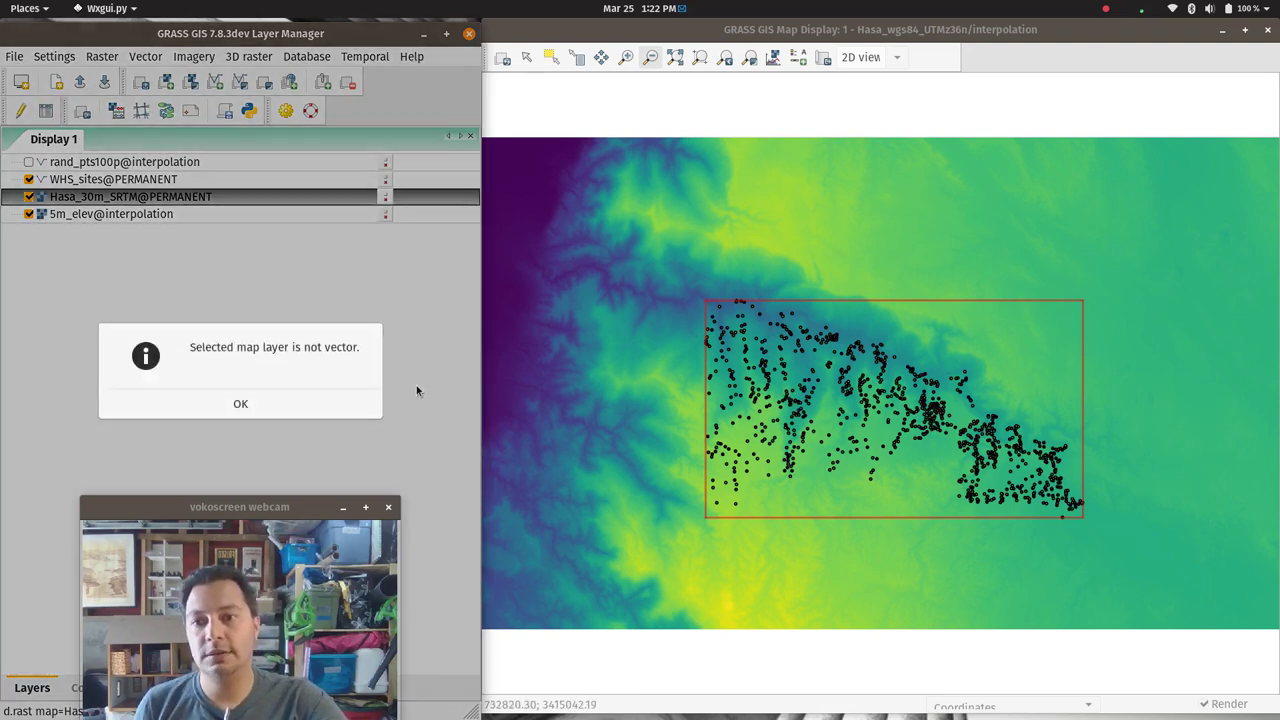
pyautogui.click(320, 399)
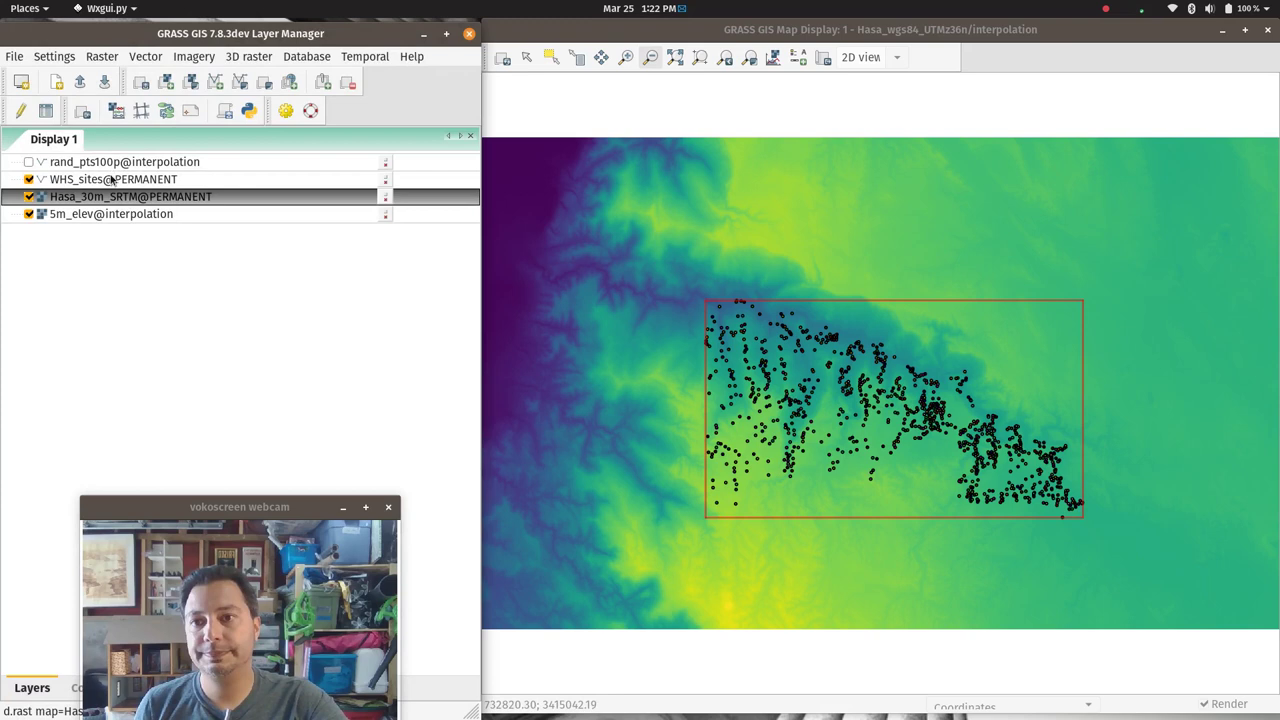
pyautogui.click(112, 179)
pyautogui.click(45, 110)
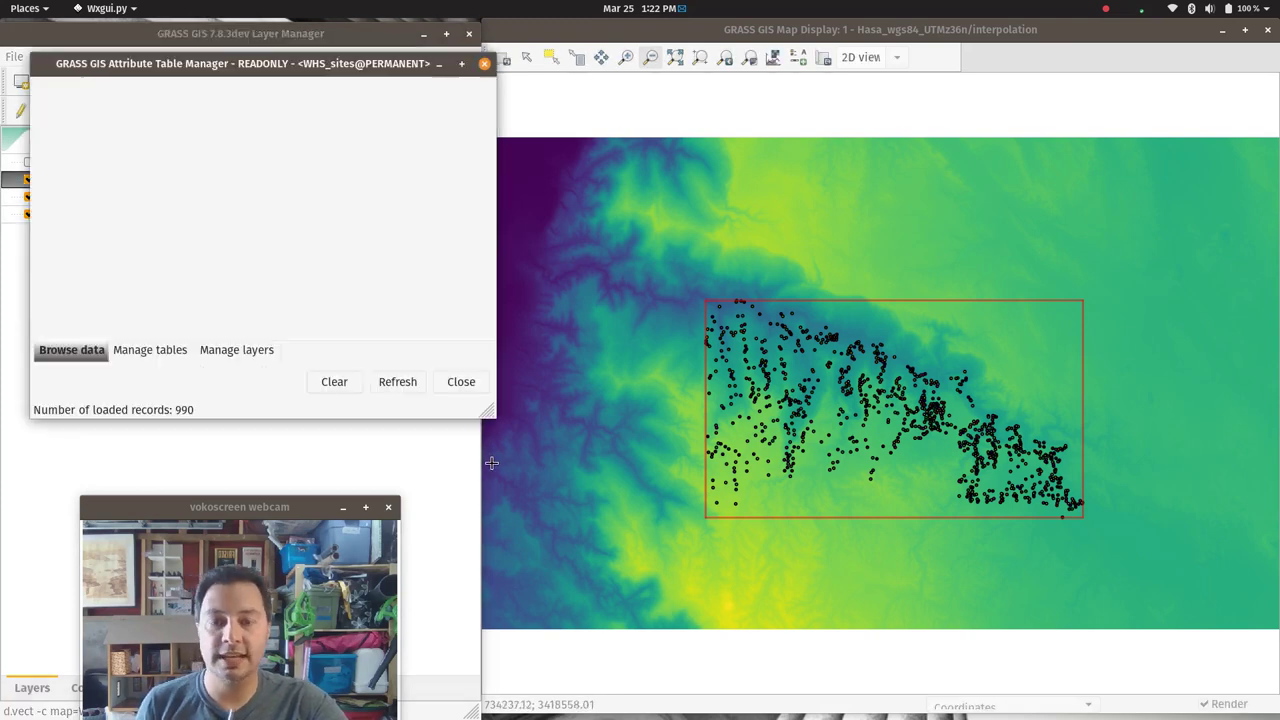
pyautogui.moveTo(492, 420); pyautogui.dragTo(678, 512)
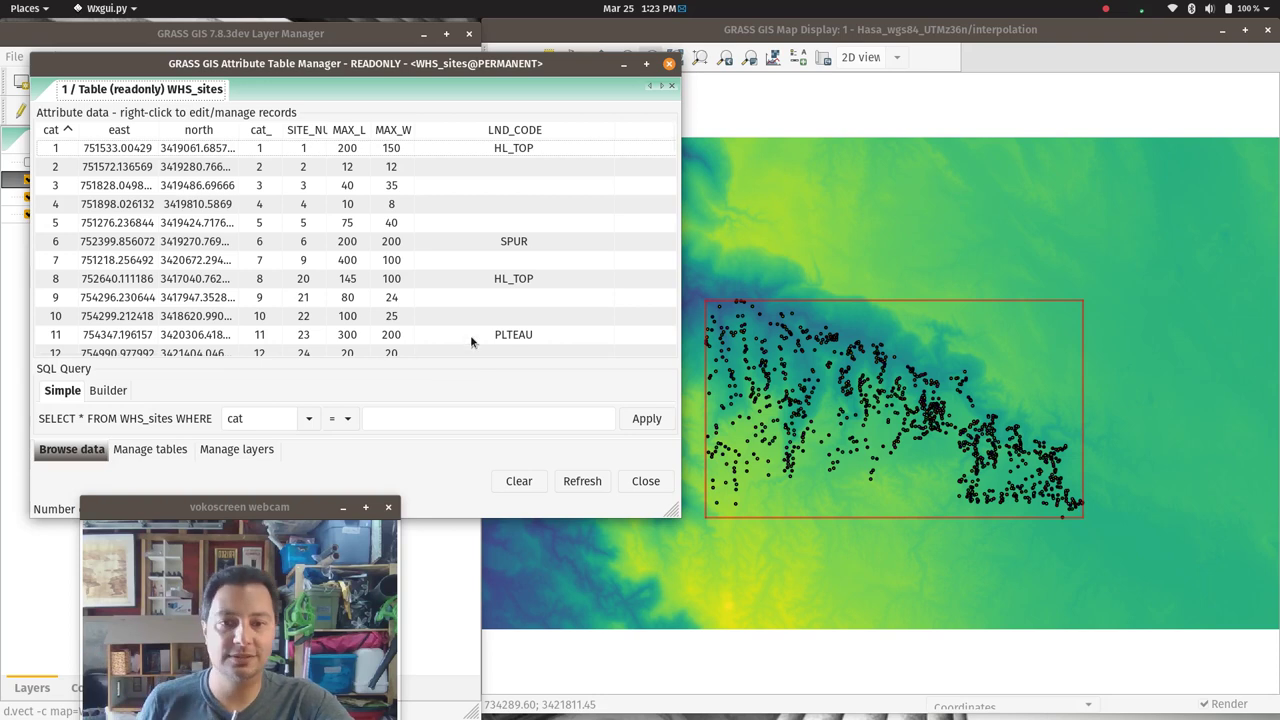
pyautogui.click(398, 132)
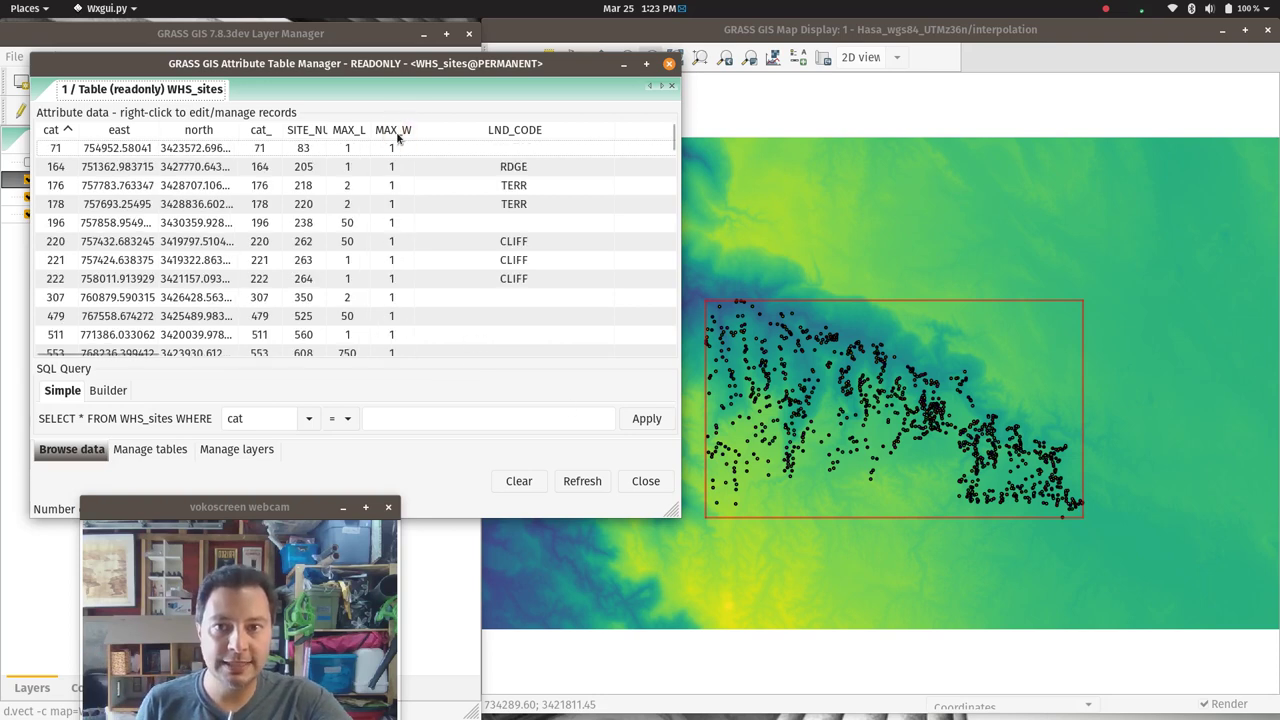
pyautogui.click(391, 135)
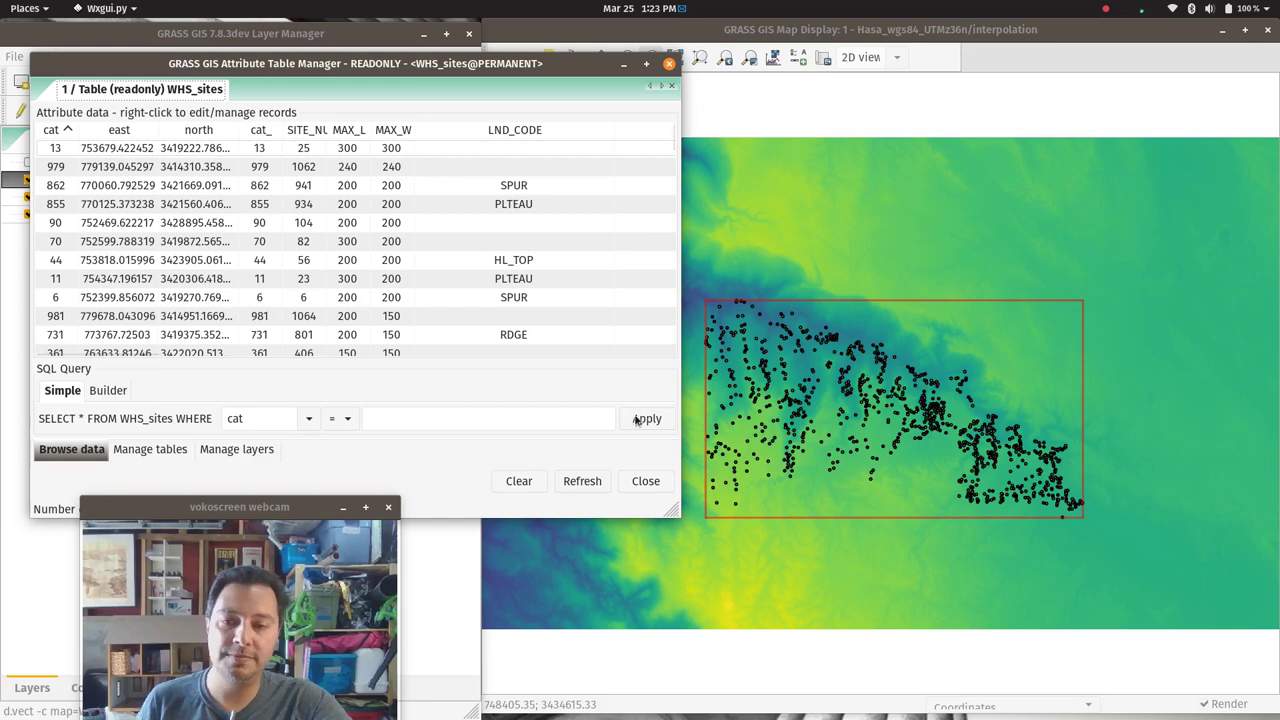
# Return to the v.surf.bspline dialog and set the input vector point map to WHS_sites from the PERMANENT mapset.
pyautogui.press('super')
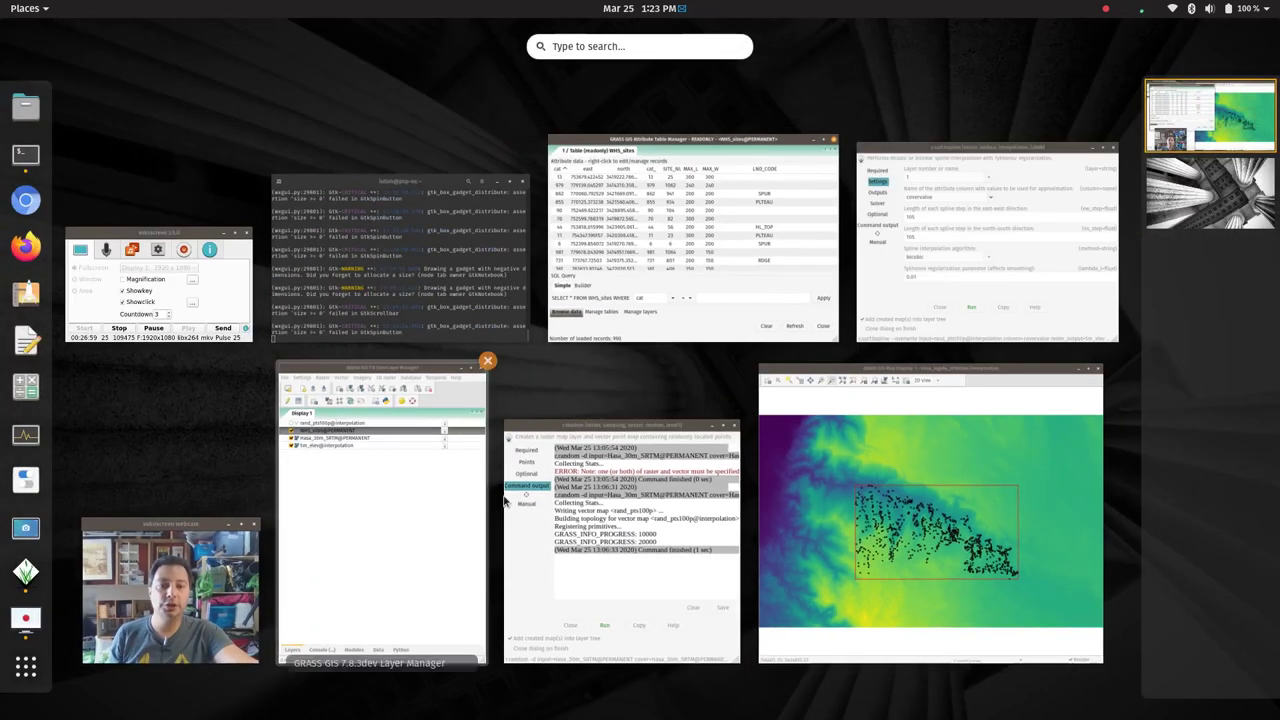
pyautogui.click(977, 246)
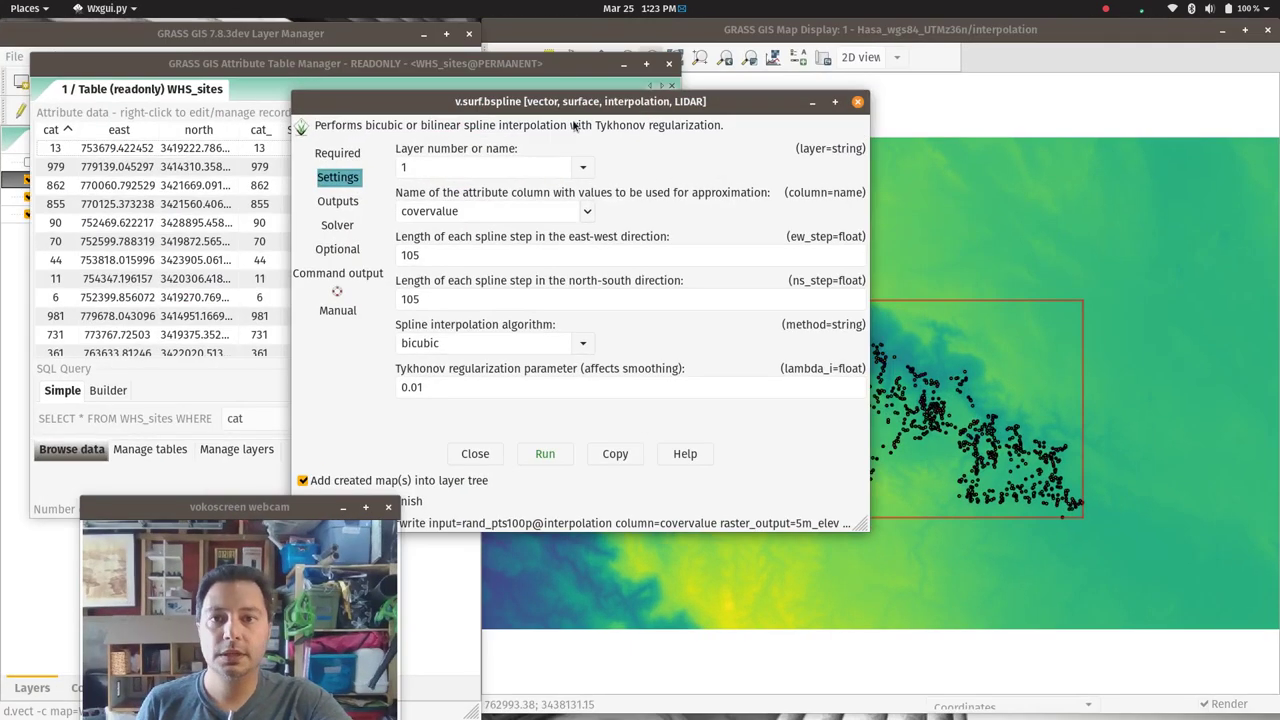
pyautogui.moveTo(487, 102); pyautogui.dragTo(642, 143)
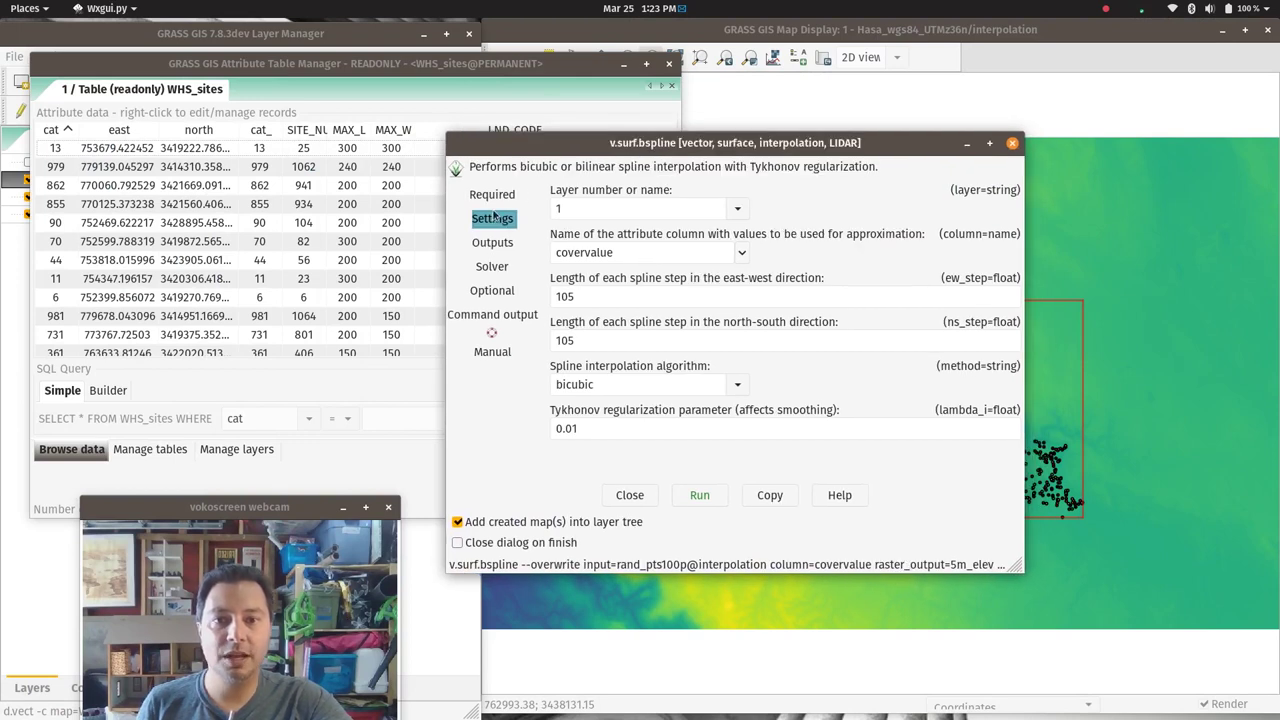
pyautogui.click(492, 195)
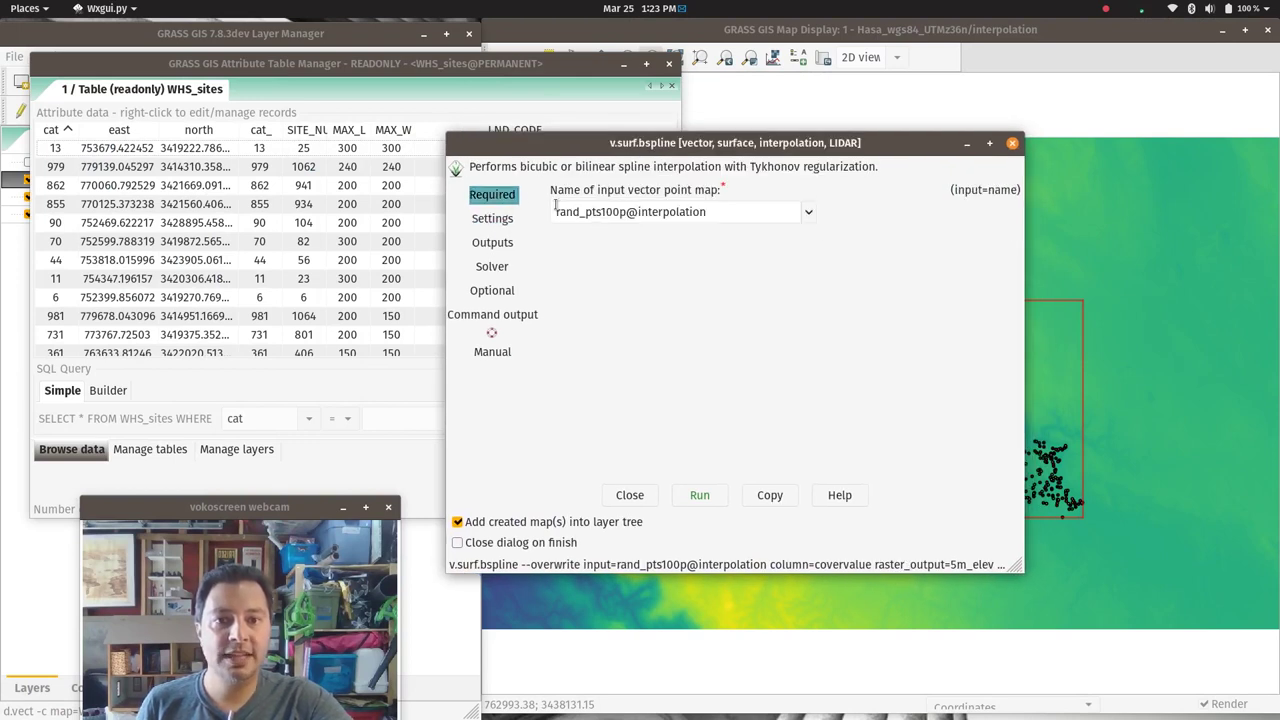
pyautogui.click(810, 214)
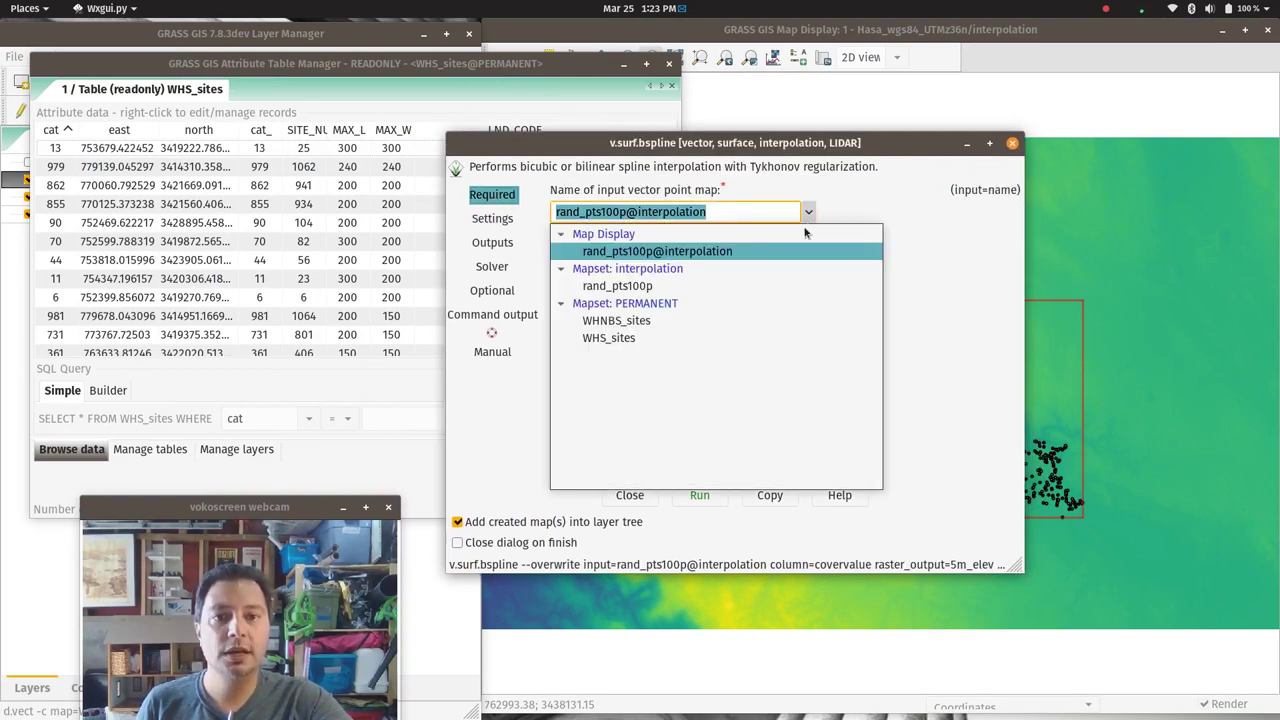
pyautogui.click(631, 341)
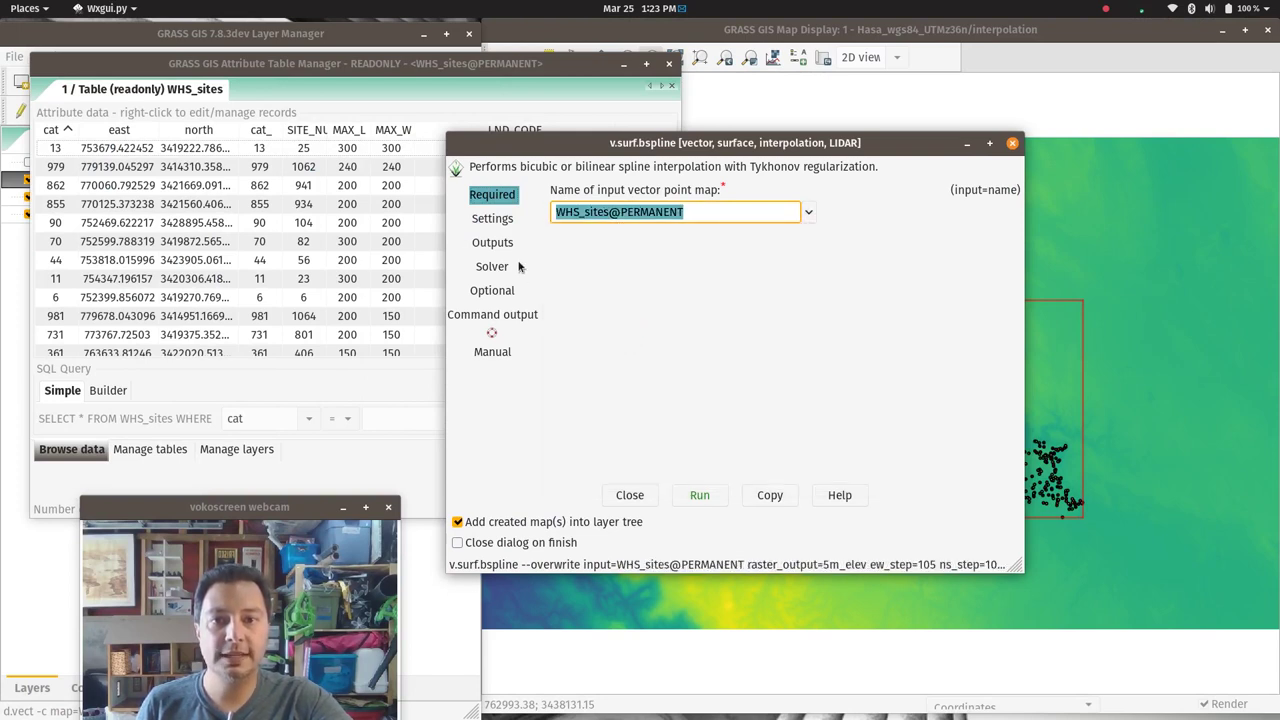
# Choose MAX_W as the attribute column for the spline approximation in v.surf.bspline.
pyautogui.click(490, 221)
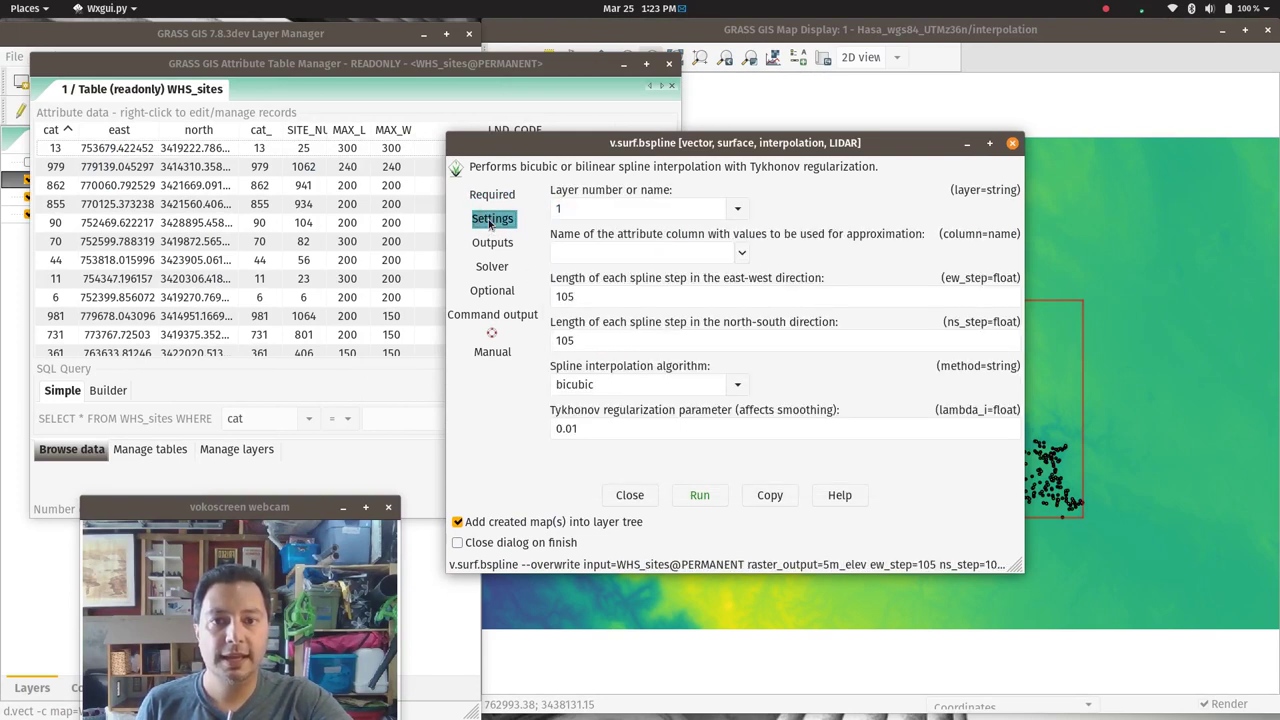
pyautogui.click(741, 254)
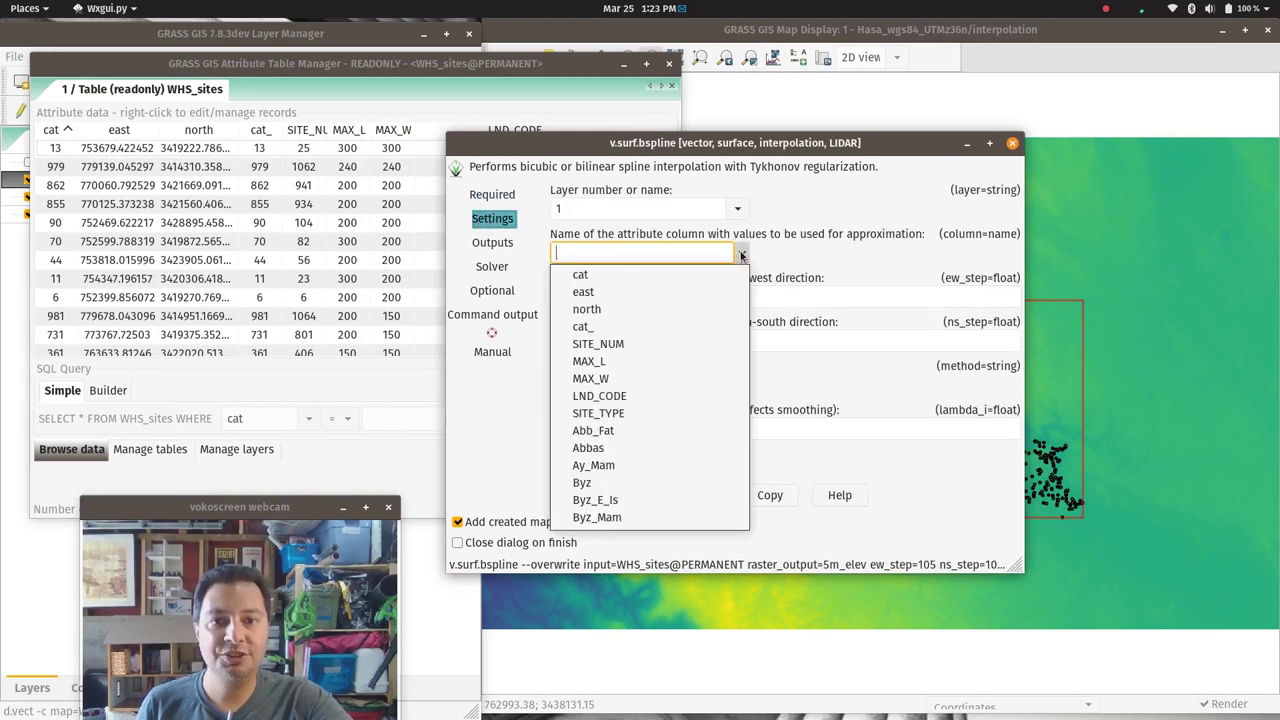
pyautogui.click(590, 378)
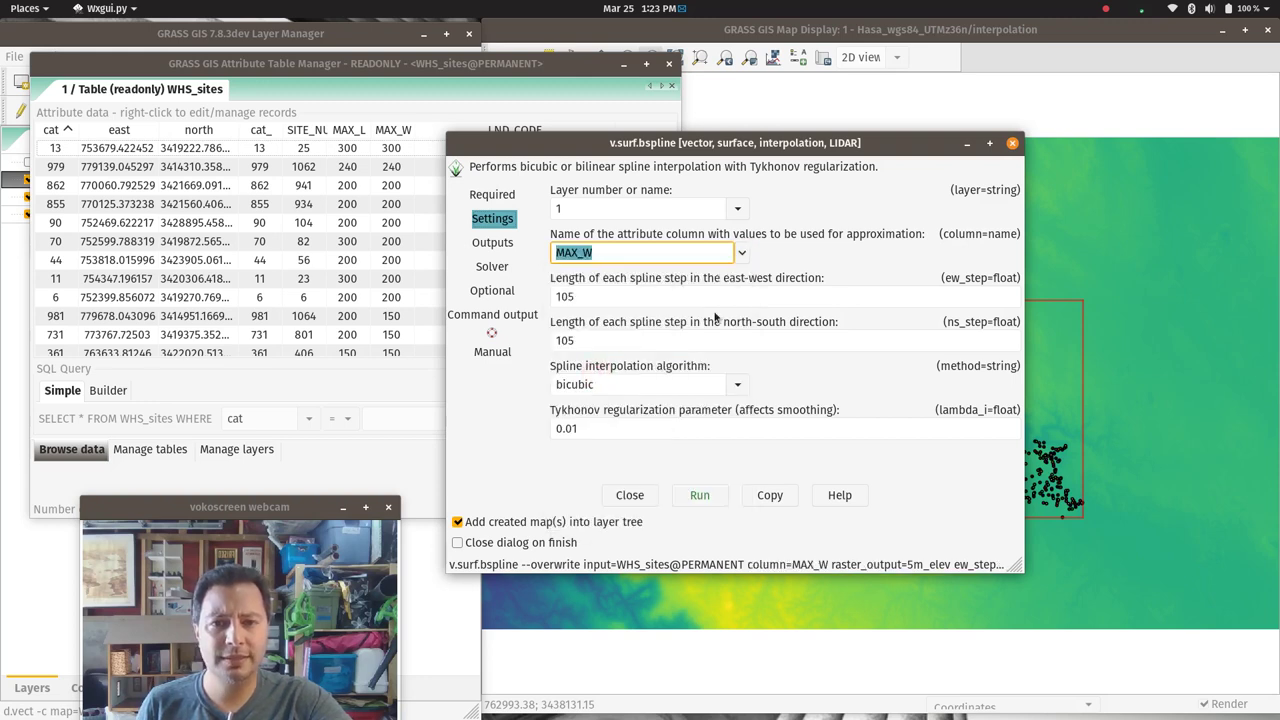
pyautogui.moveTo(850, 152); pyautogui.dragTo(547, 115)
pyautogui.press('Tab')
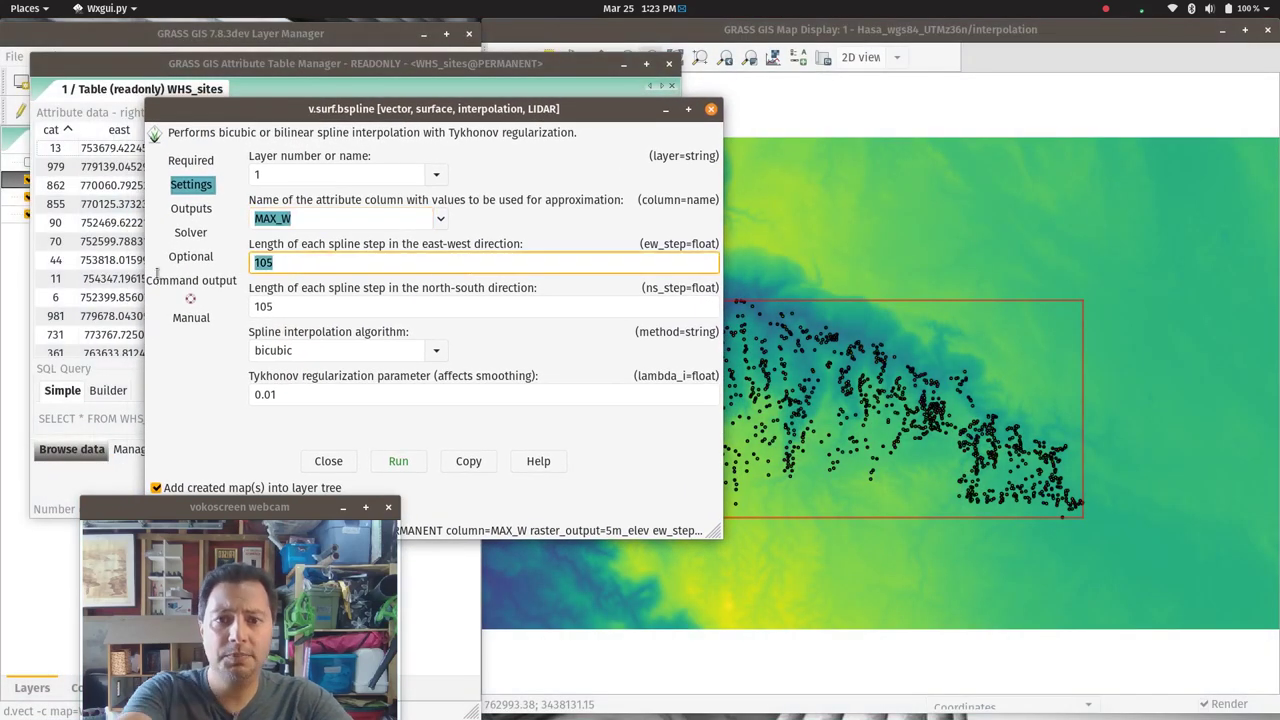
# Zoom in on a sparse group of WHS_sites points and measure the distance between two widely spaced points.
pyautogui.click(1001, 30)
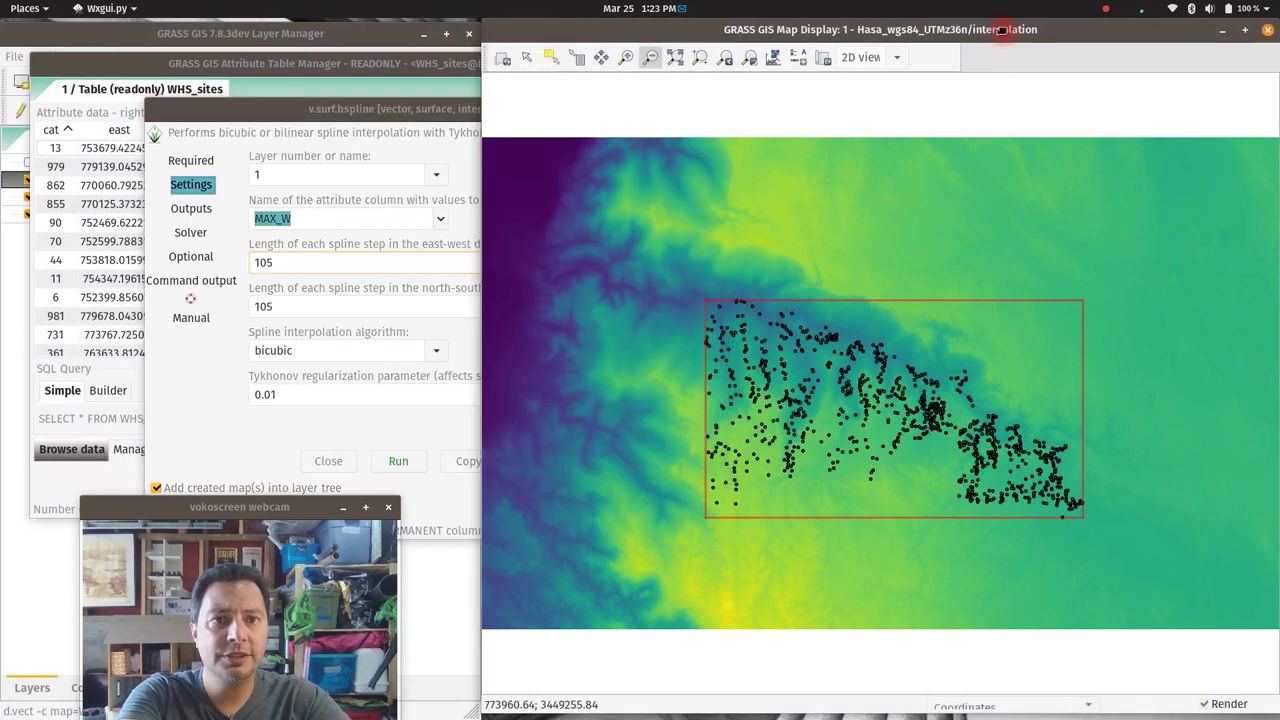
pyautogui.click(625, 57)
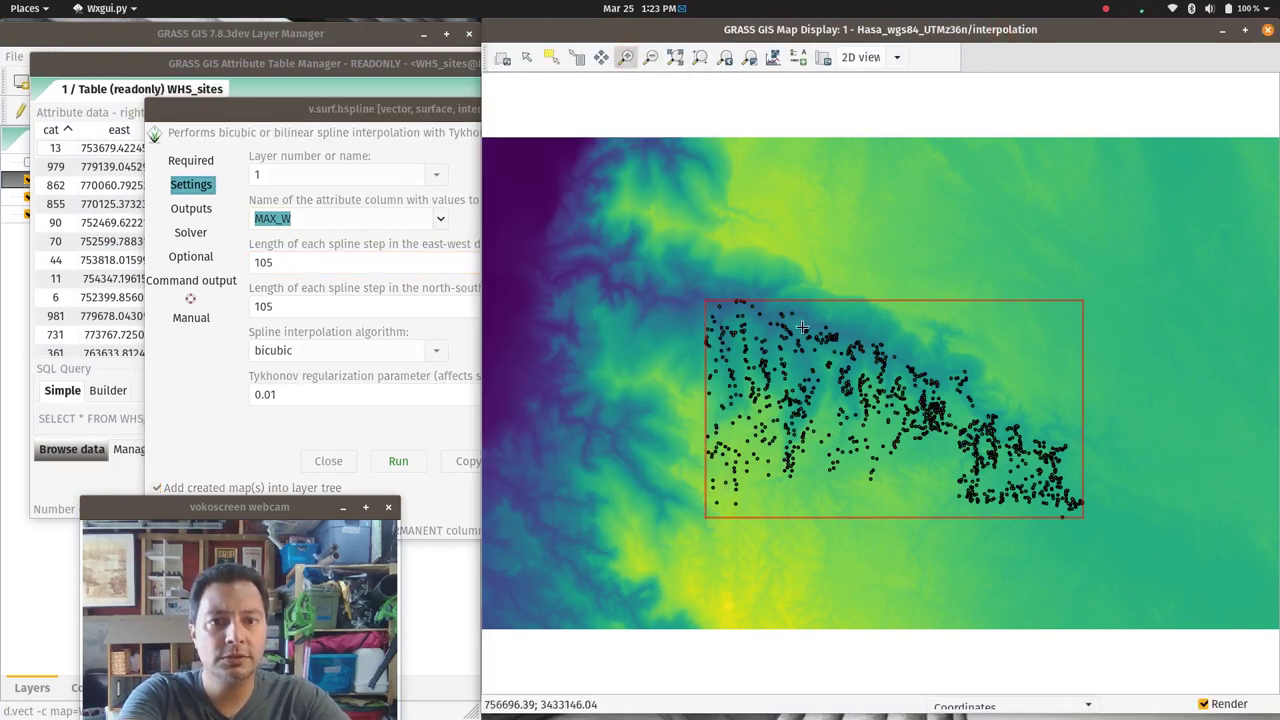
pyautogui.moveTo(745, 368); pyautogui.dragTo(810, 421)
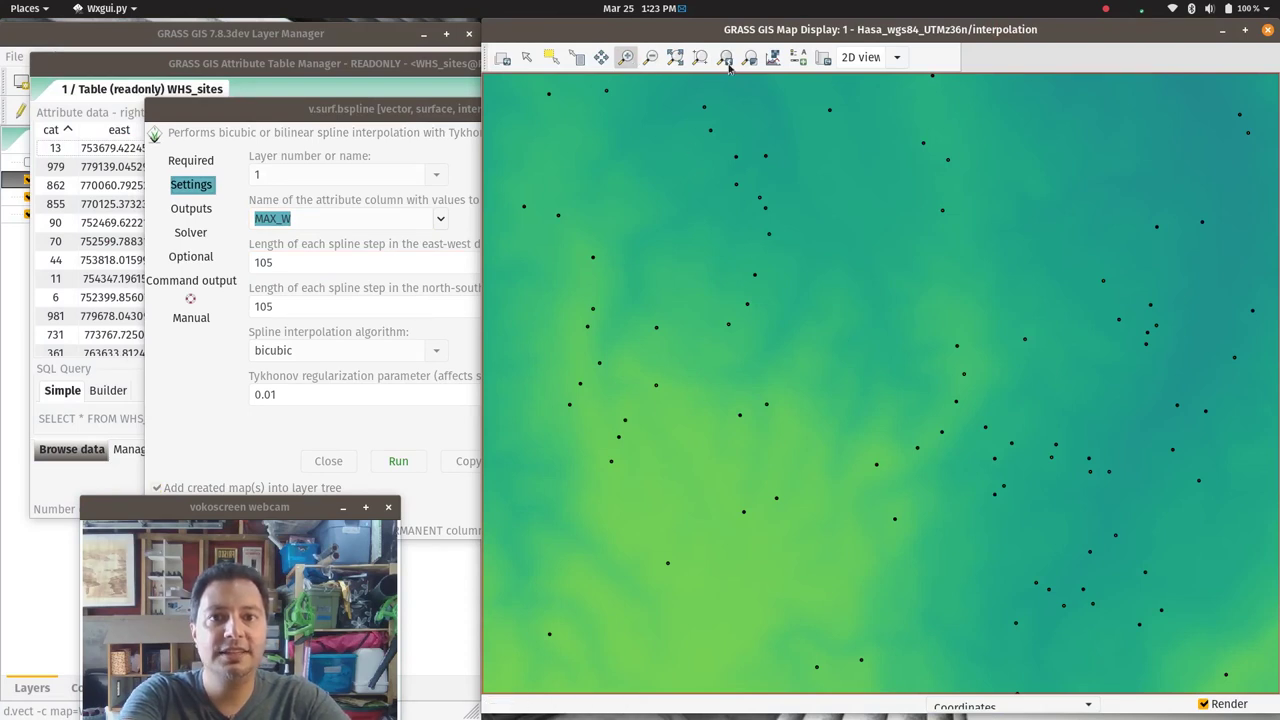
pyautogui.click(790, 59)
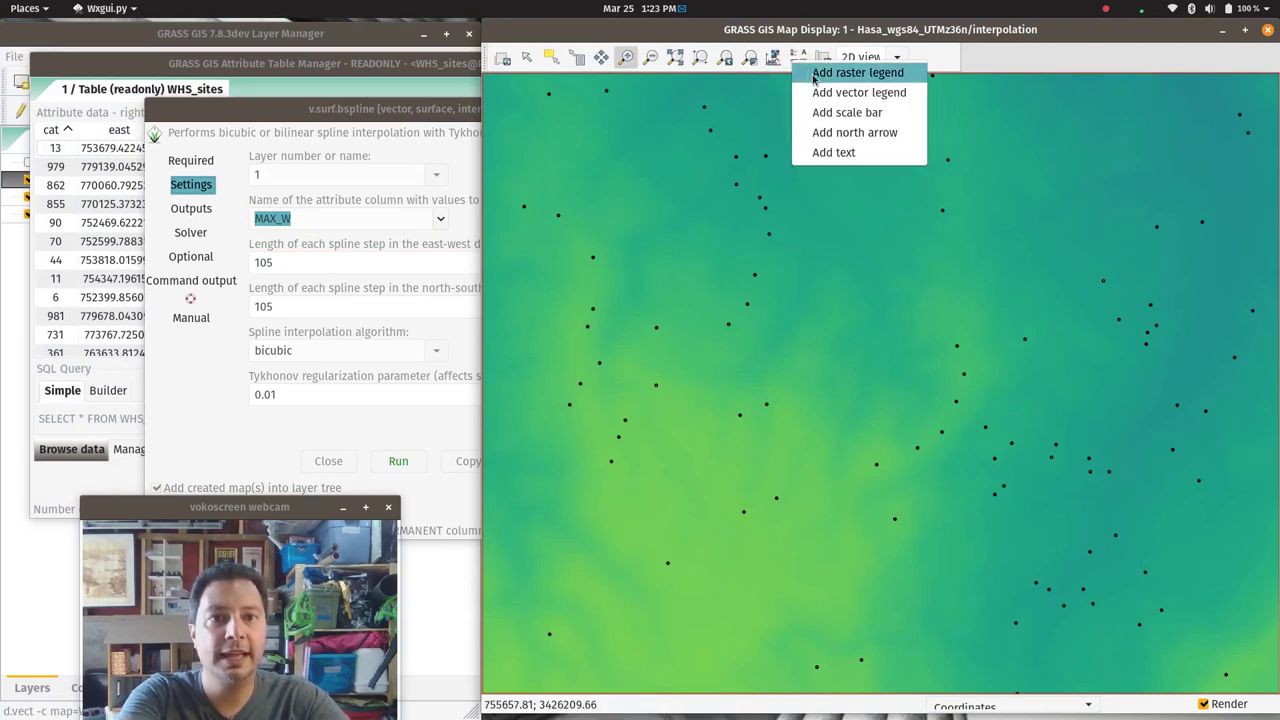
pyautogui.click(773, 57)
pyautogui.click(773, 57)
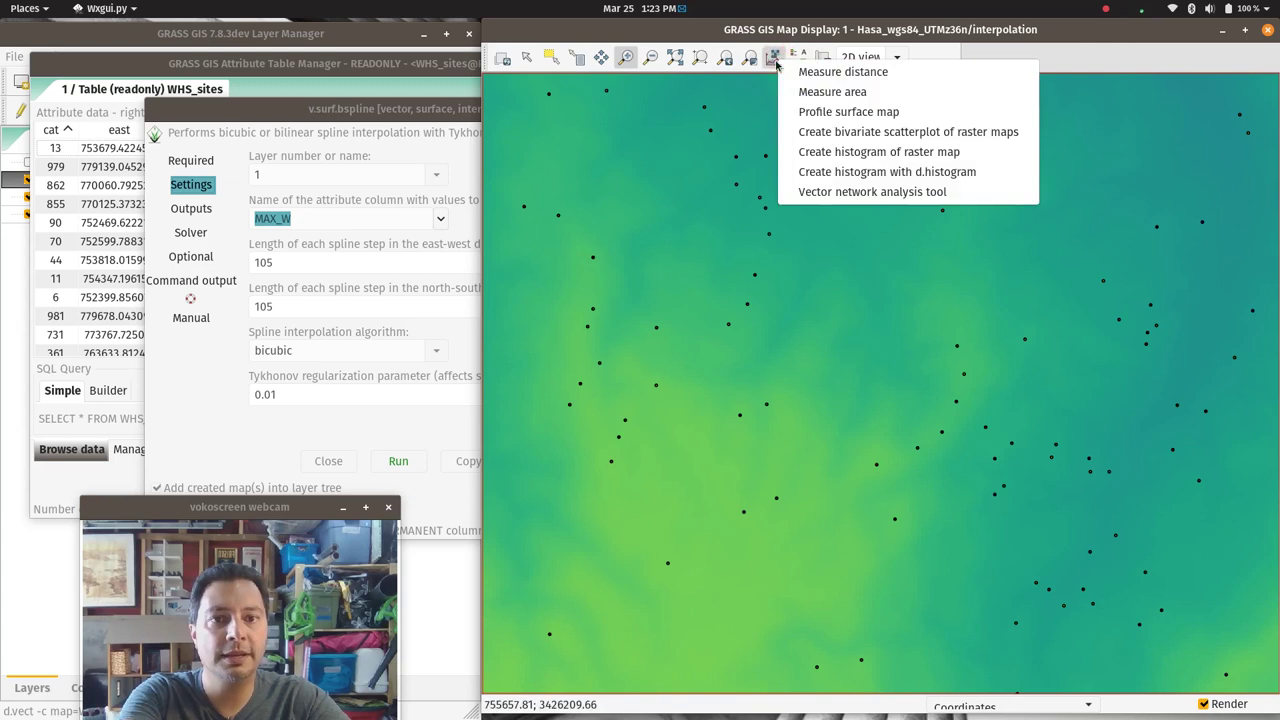
pyautogui.click(801, 77)
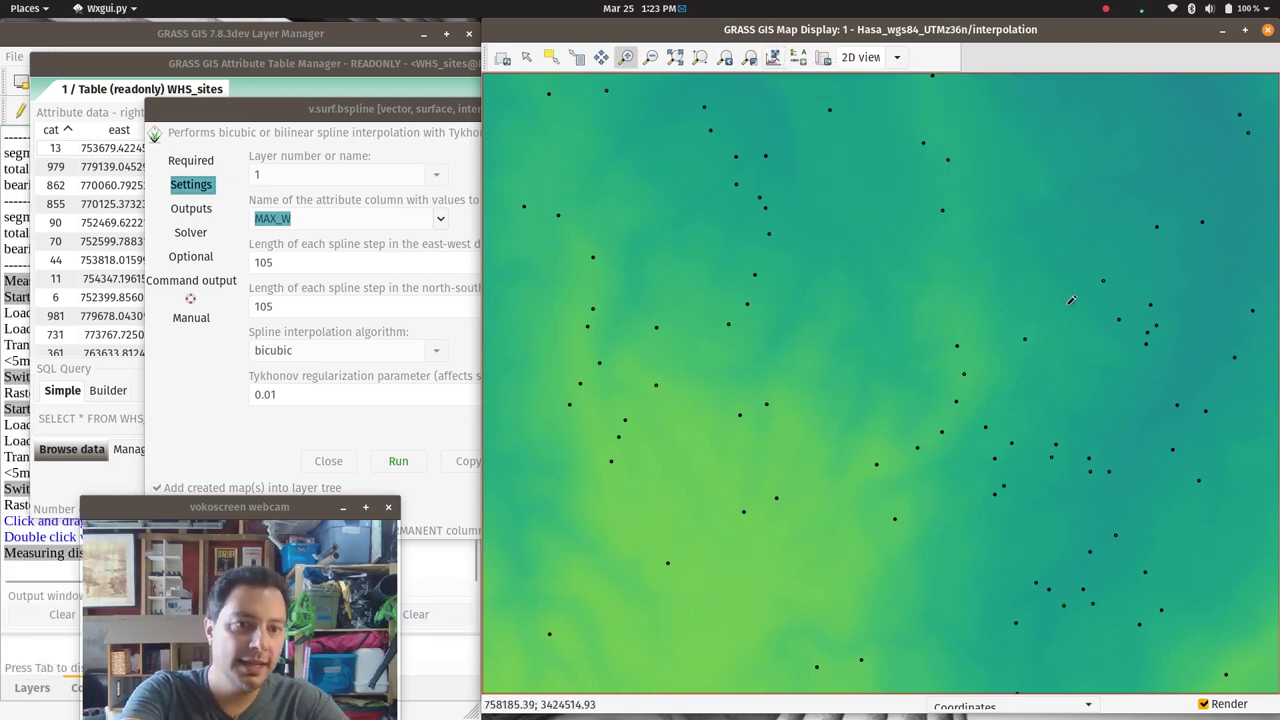
pyautogui.click(755, 275)
pyautogui.click(942, 428)
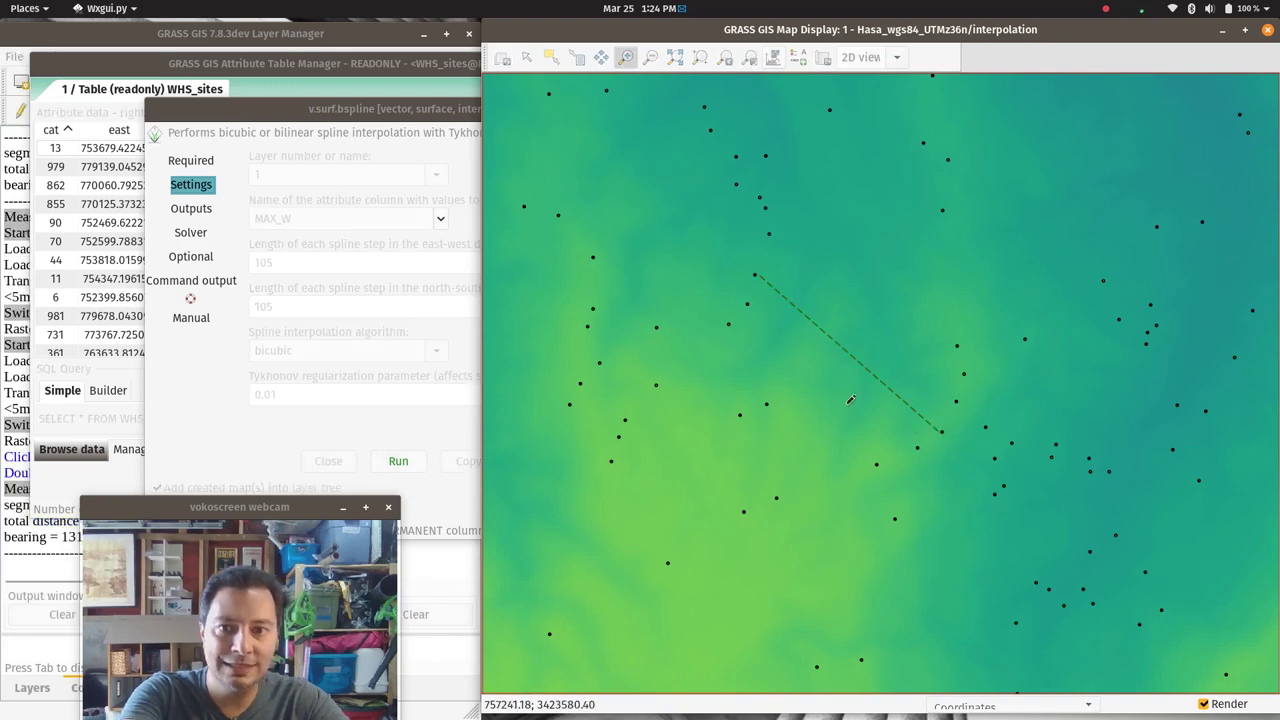
# Examine the distance output in the console and measure a second segment northeast towards another site point.
pyautogui.click(25, 640)
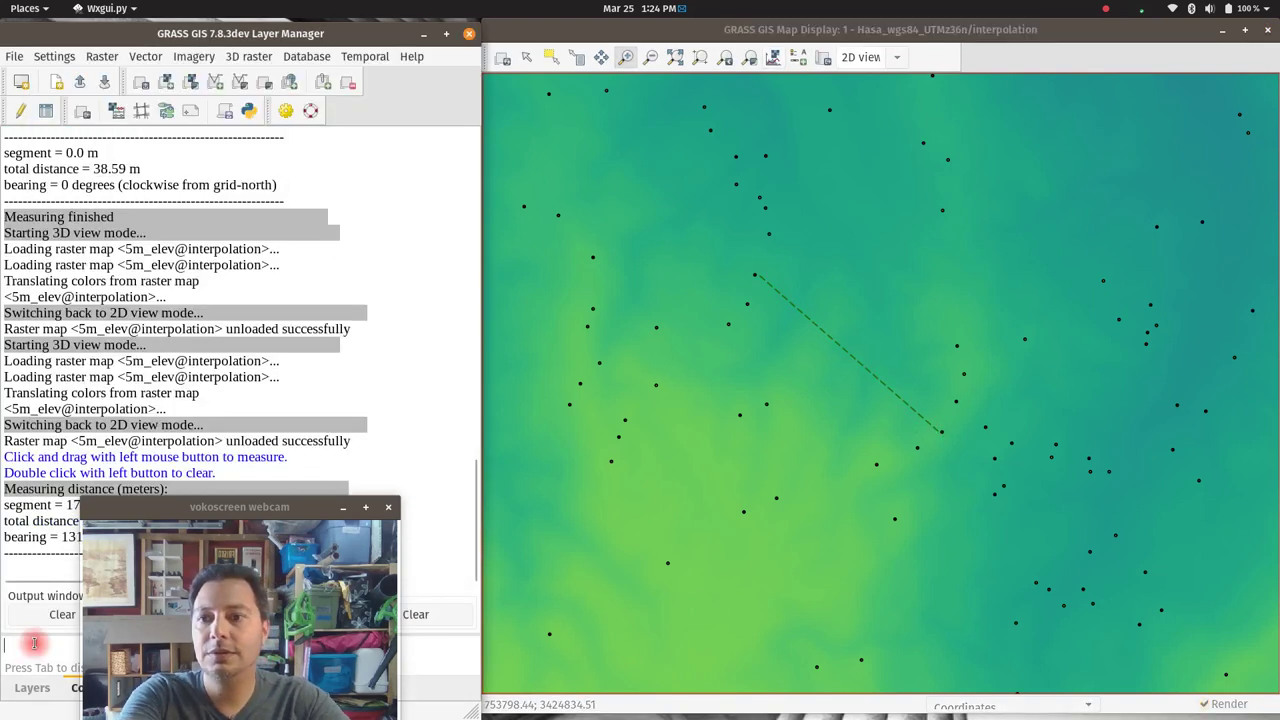
pyautogui.moveTo(170, 500); pyautogui.dragTo(139, 572)
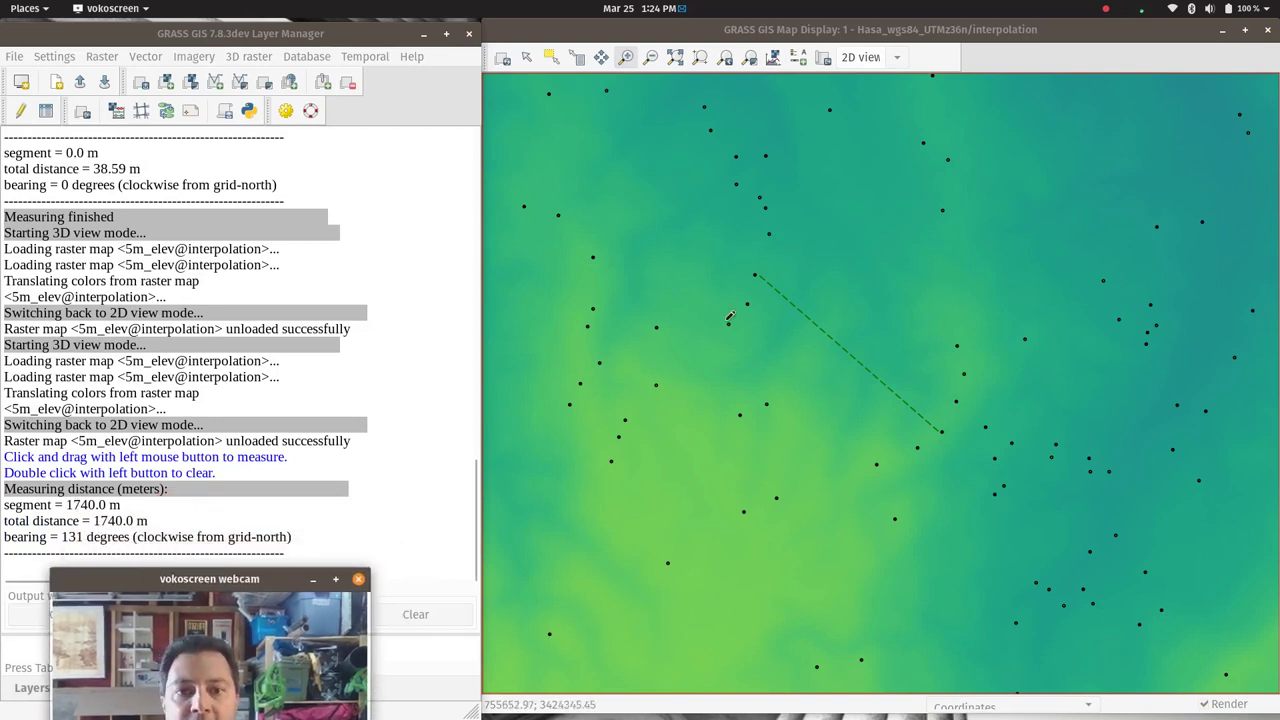
pyautogui.moveTo(935, 185); pyautogui.dragTo(1145, 228)
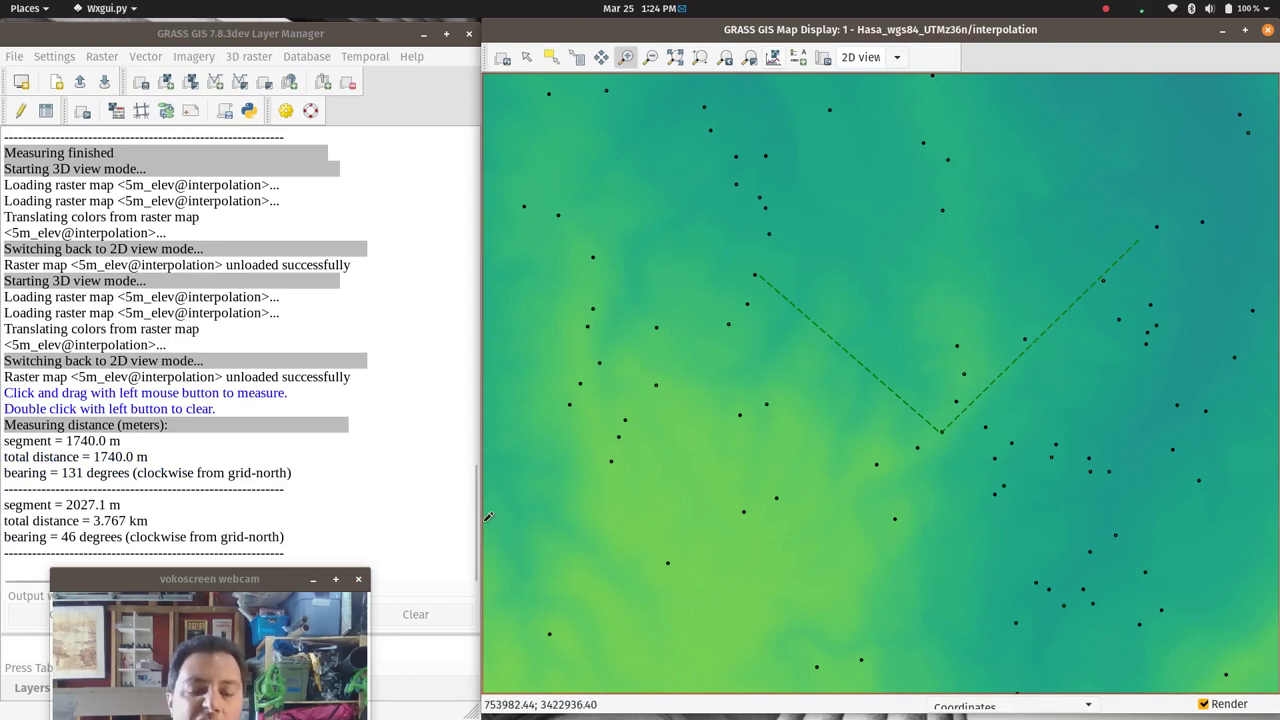
# Return to the v.surf.bspline dialog and set both the east-west and north-south spline step lengths to 2000.
pyautogui.press('super')
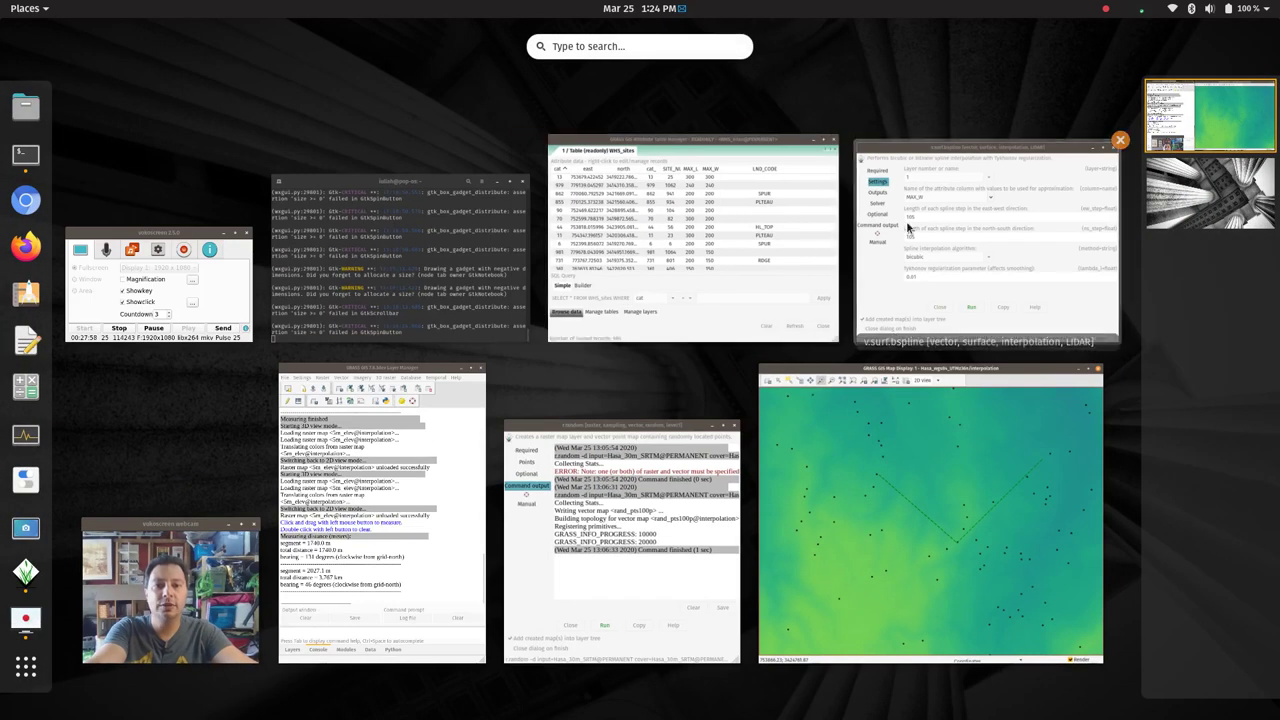
pyautogui.click(957, 254)
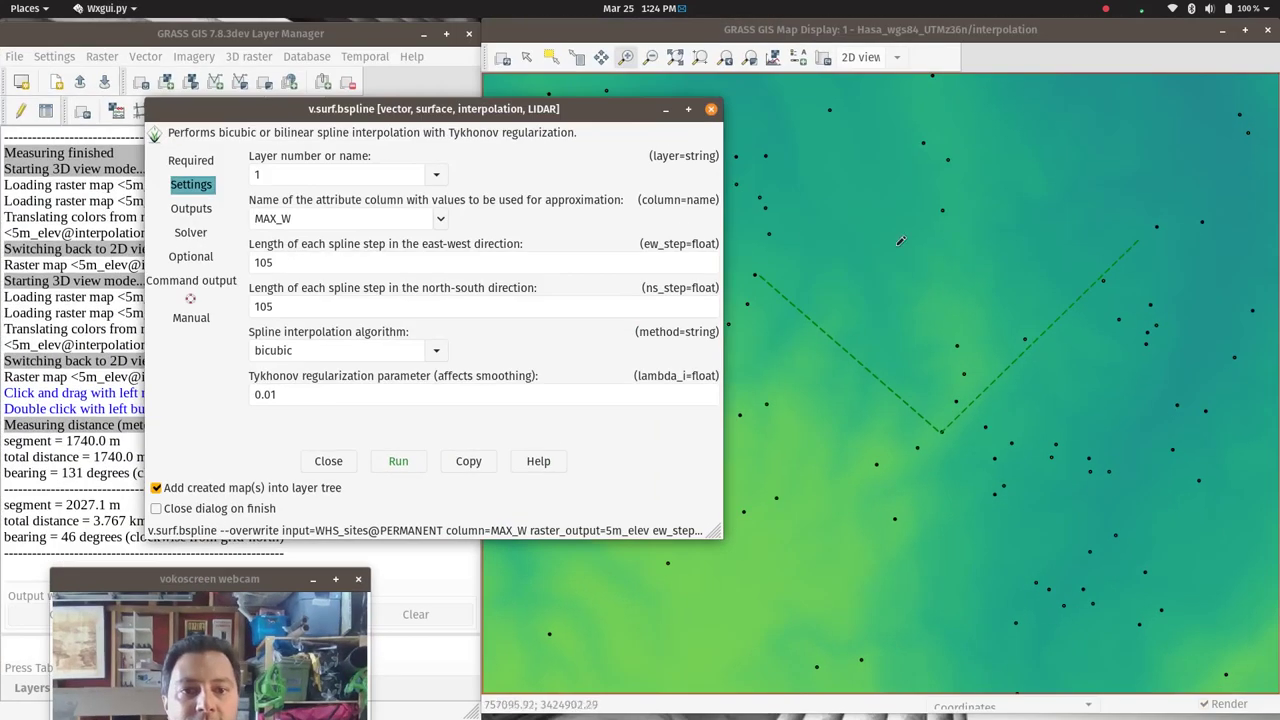
pyautogui.doubleClick(293, 261)
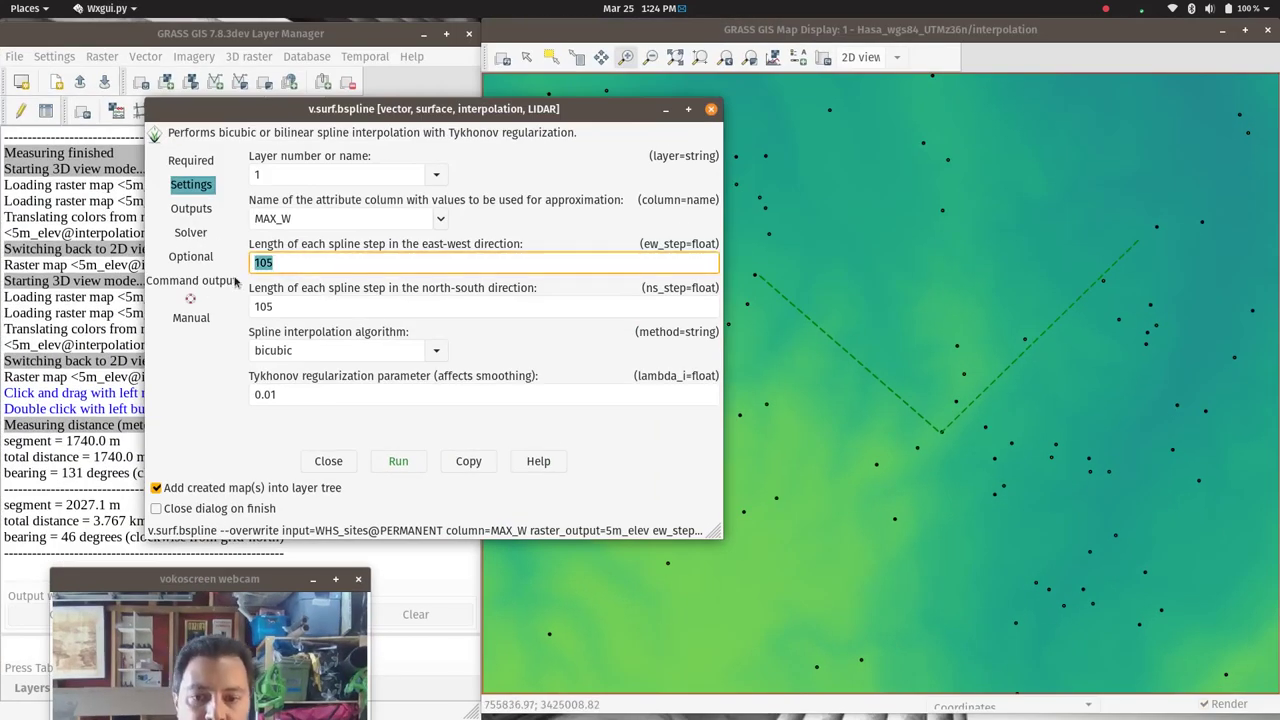
pyautogui.write('2000')
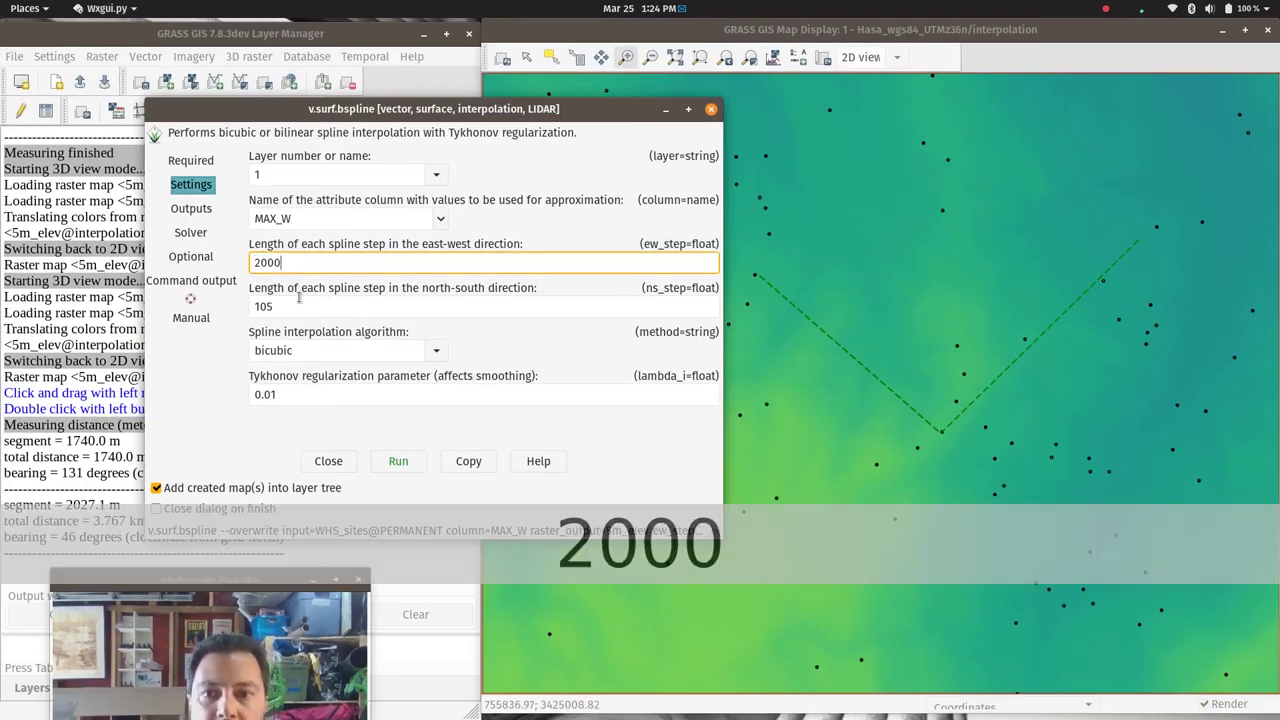
pyautogui.doubleClick(284, 304)
pyautogui.write('200')
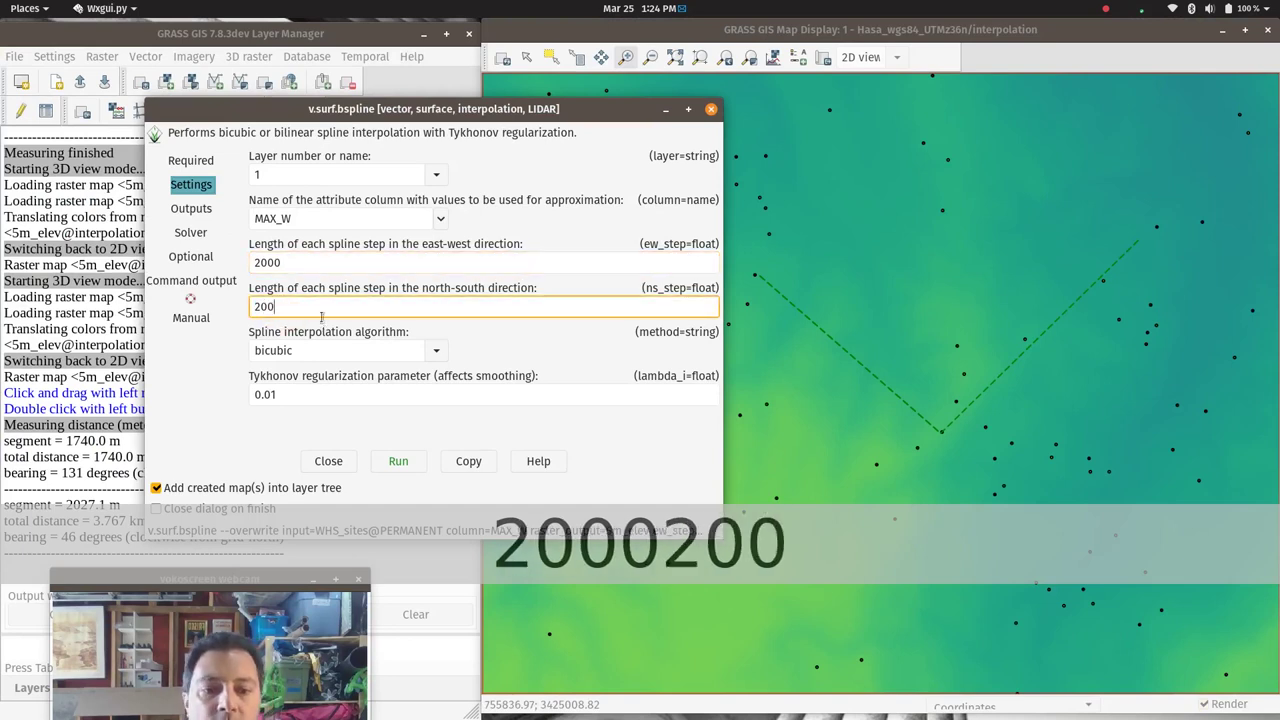
pyautogui.write('0')
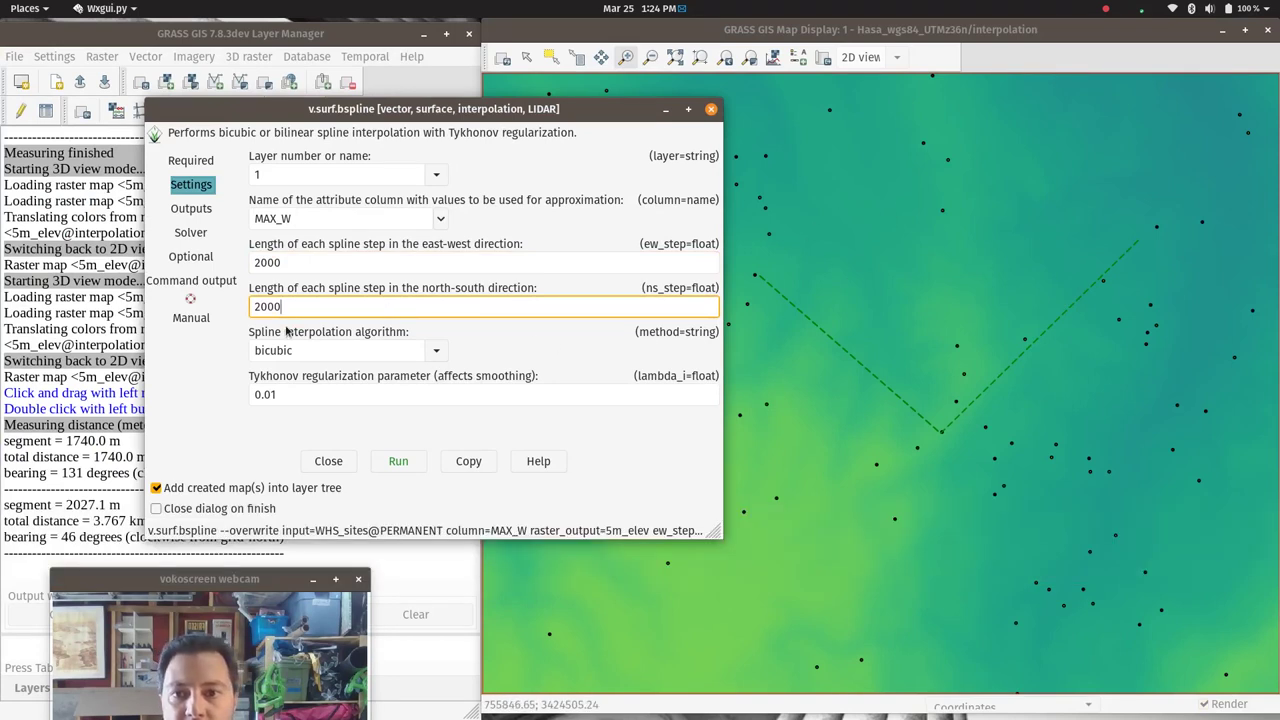
# Name the output raster map site_size_pattern and run the v.surf.bspline interpolation.
pyautogui.click(199, 212)
pyautogui.doubleClick(484, 225)
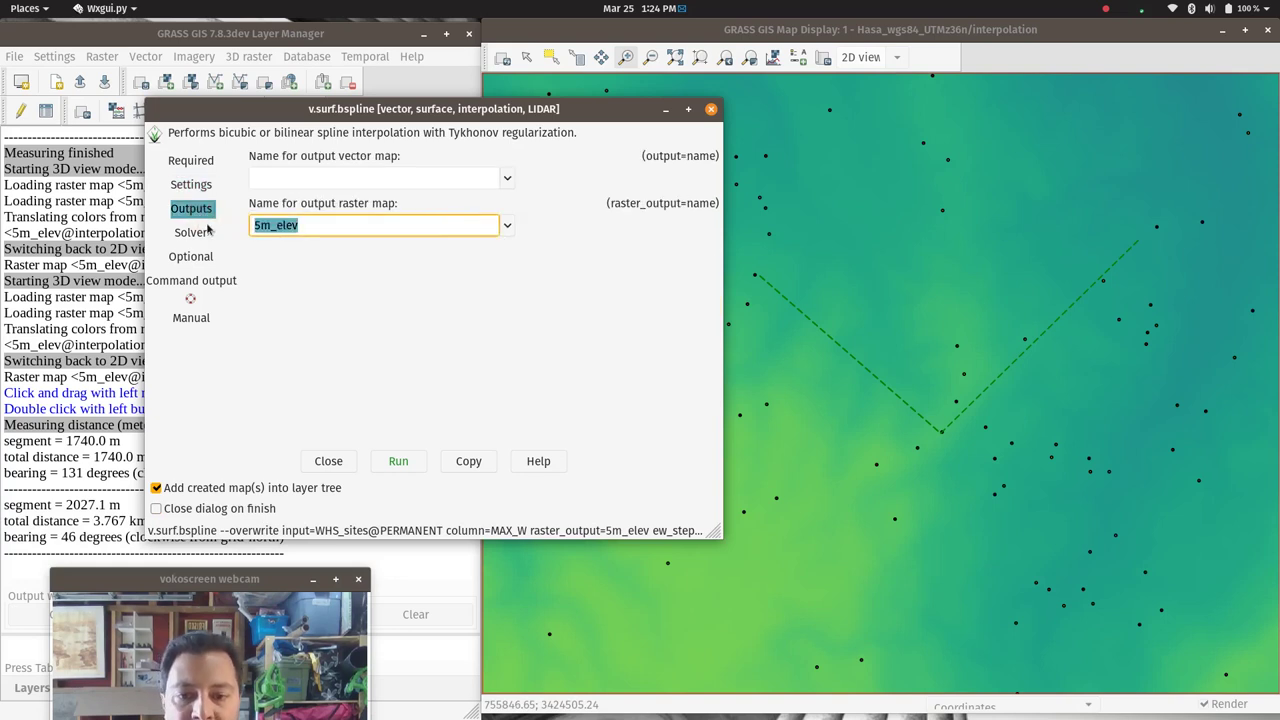
pyautogui.write('site_size_')
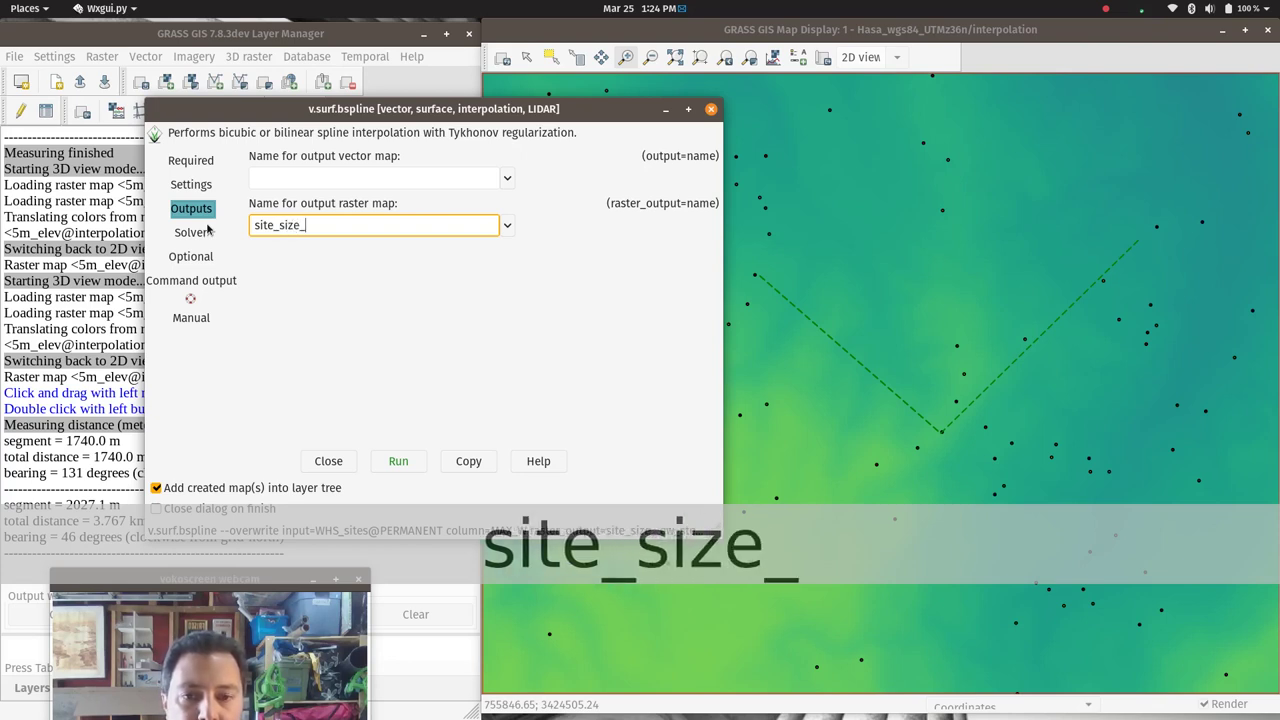
pyautogui.write('pattern')
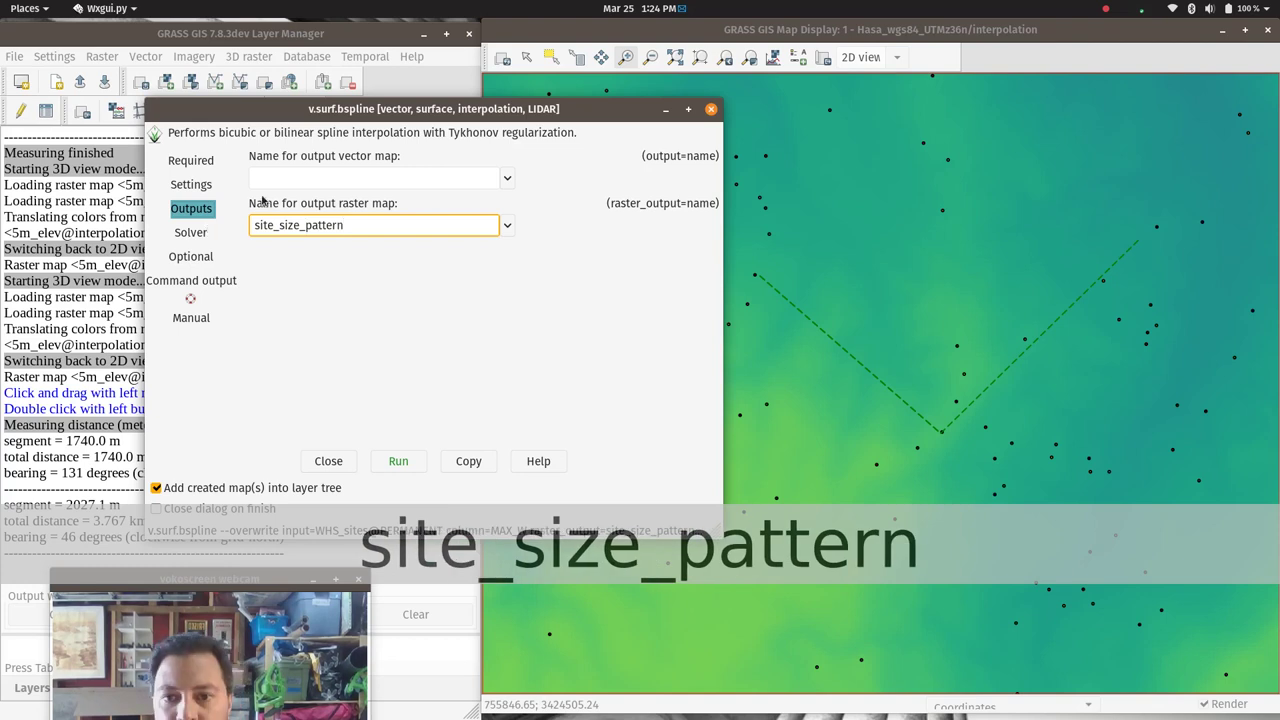
pyautogui.click(190, 232)
pyautogui.click(191, 256)
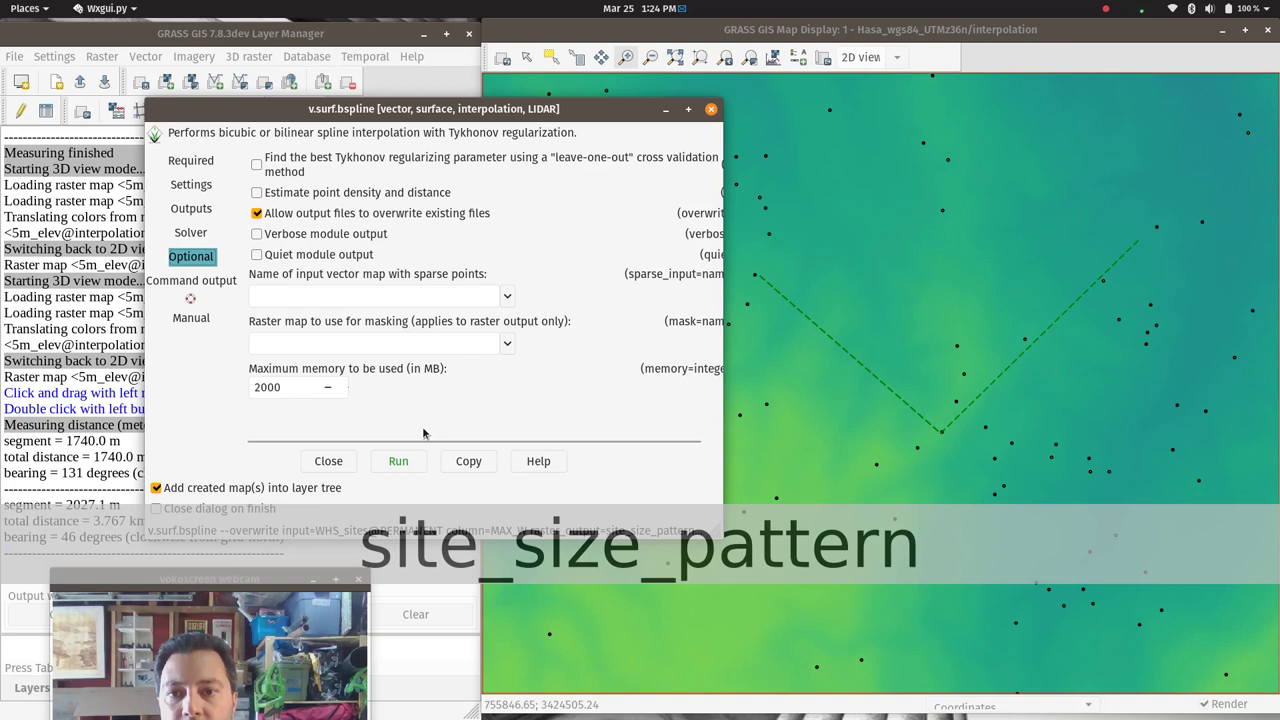
pyautogui.click(407, 465)
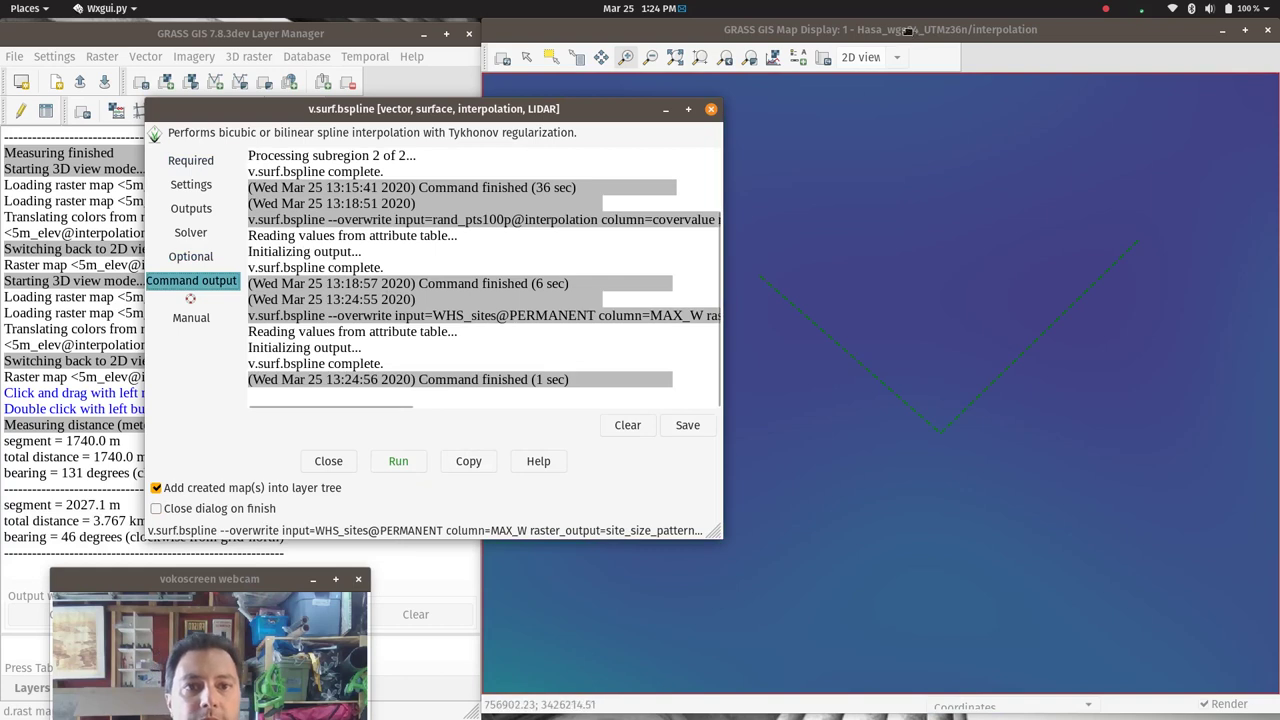
# End and clear the distance measurement on the map, and zoom out to the full extent of the interpolated raster.
pyautogui.click(906, 31)
pyautogui.click(800, 235)
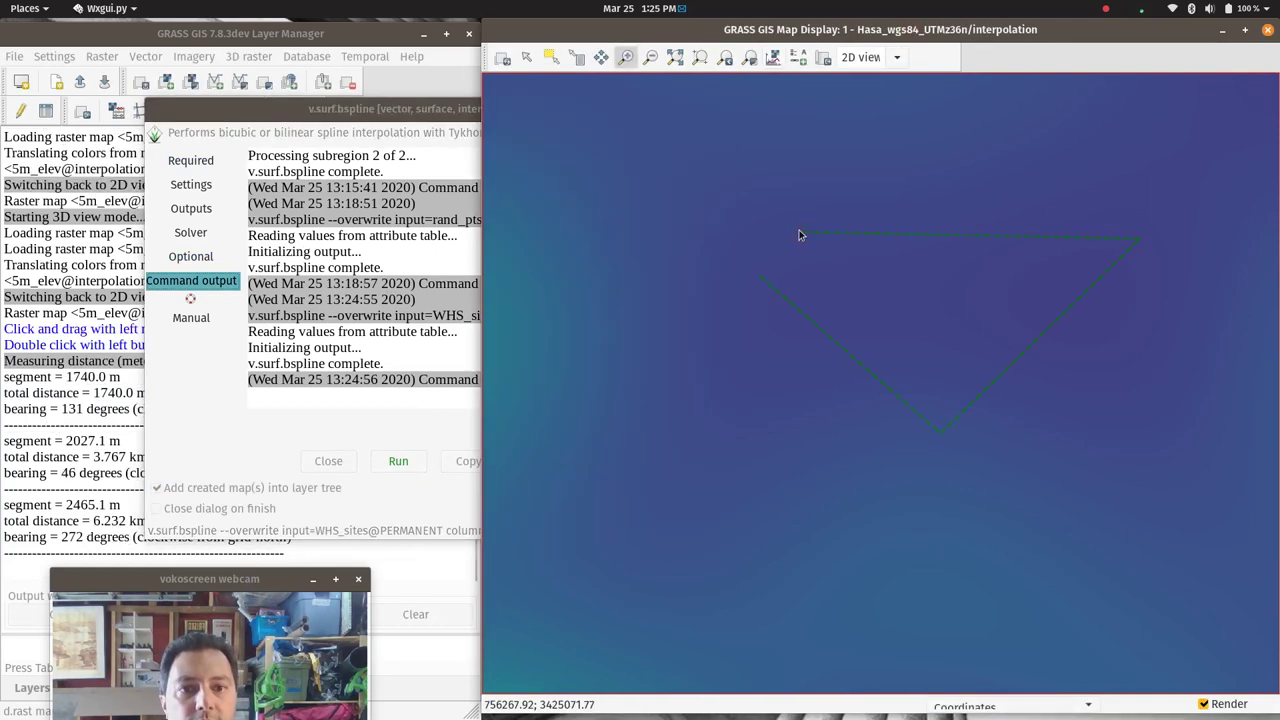
pyautogui.rightClick(800, 235)
pyautogui.click(764, 179)
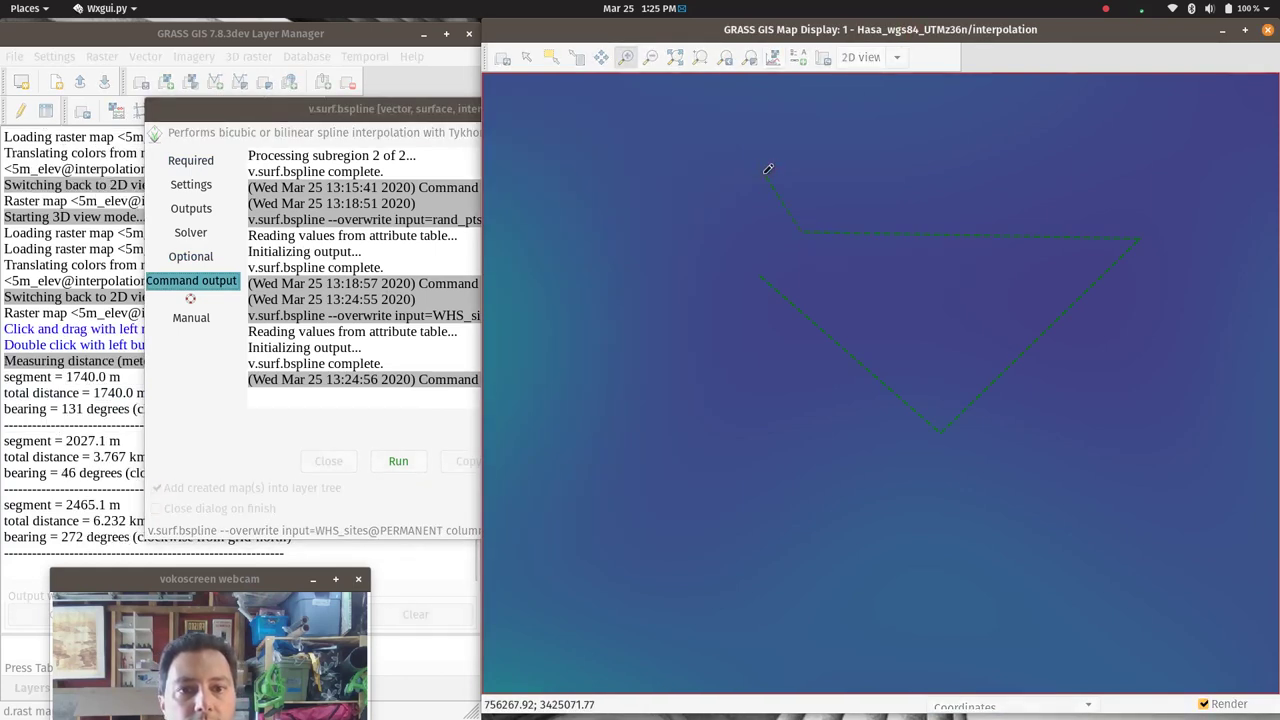
pyautogui.click(764, 179)
pyautogui.rightClick(762, 180)
pyautogui.doubleClick(718, 155)
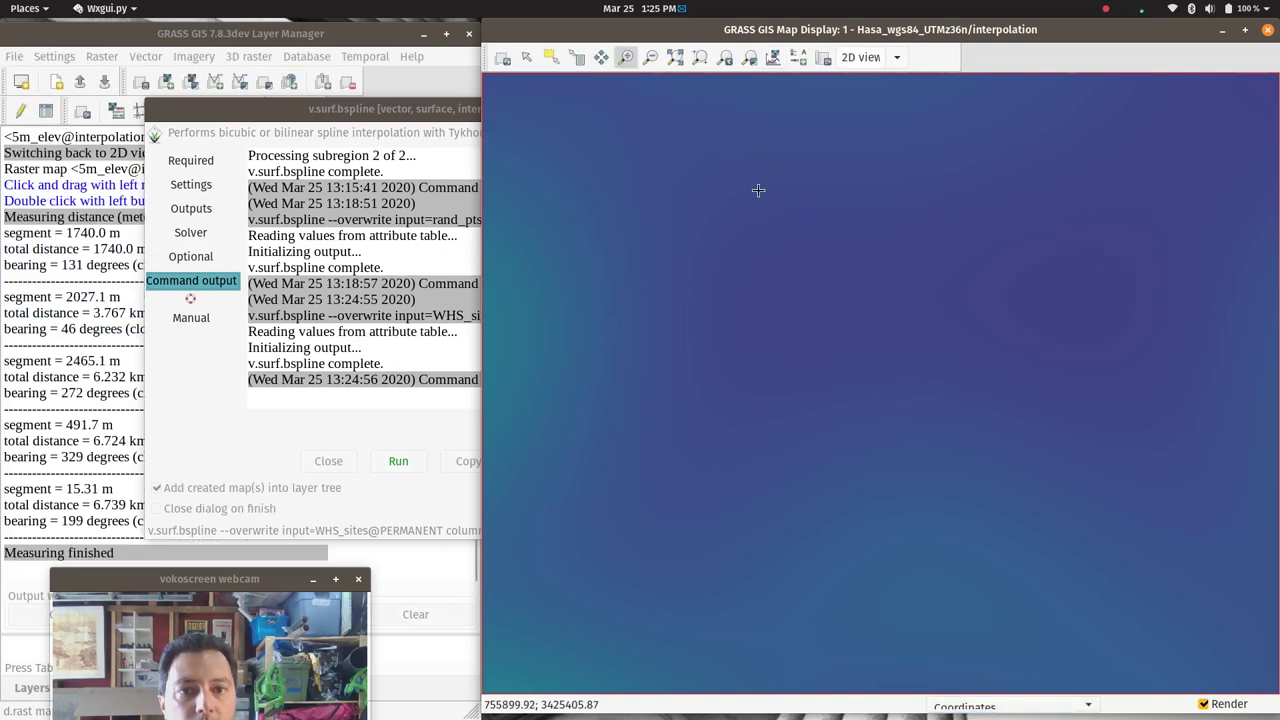
pyautogui.click(675, 57)
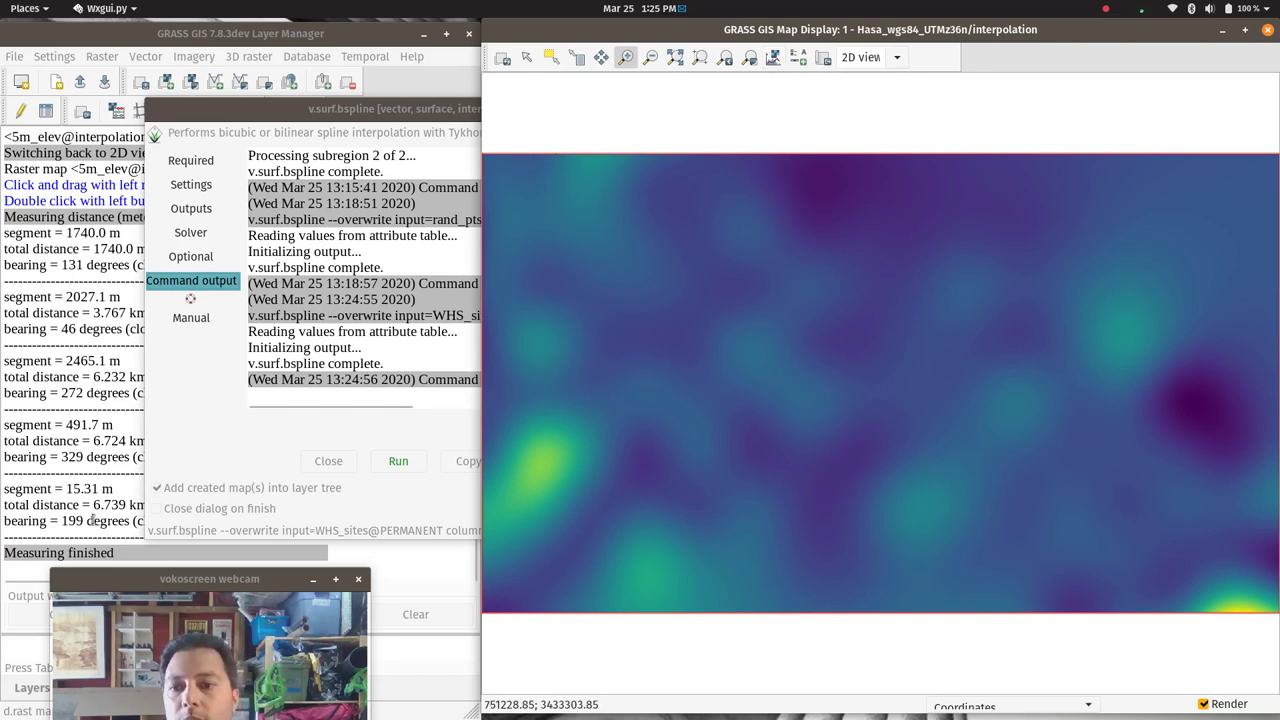
# Zoom the display to Hasa_30m_SRTM and move the WHS_sites points to the top of the layer order.
pyautogui.click(88, 443)
pyautogui.click(31, 687)
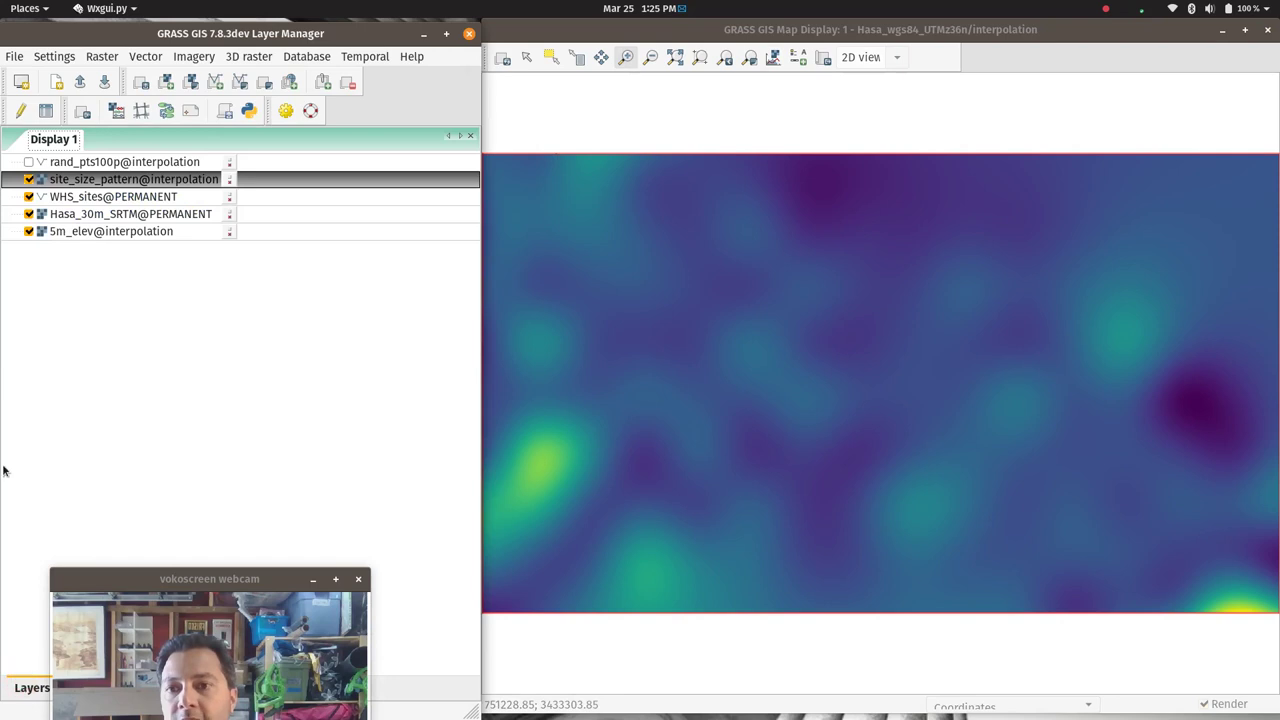
pyautogui.rightClick(101, 220)
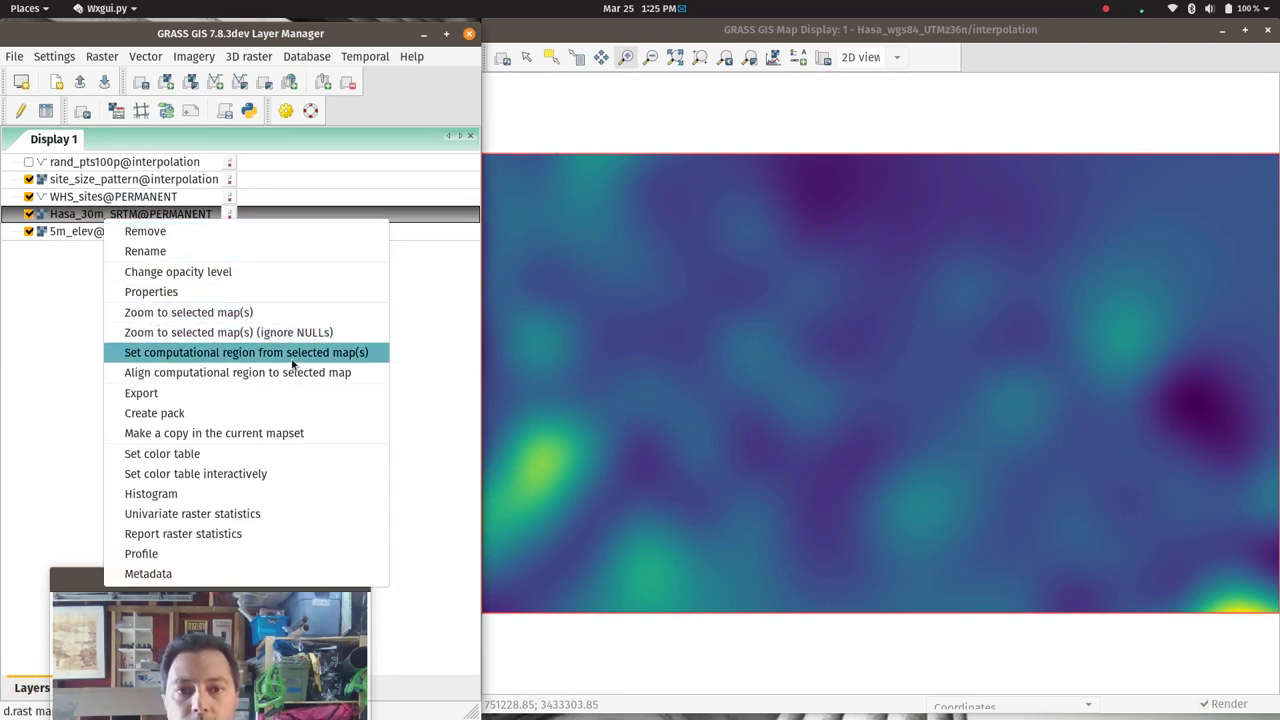
pyautogui.click(222, 313)
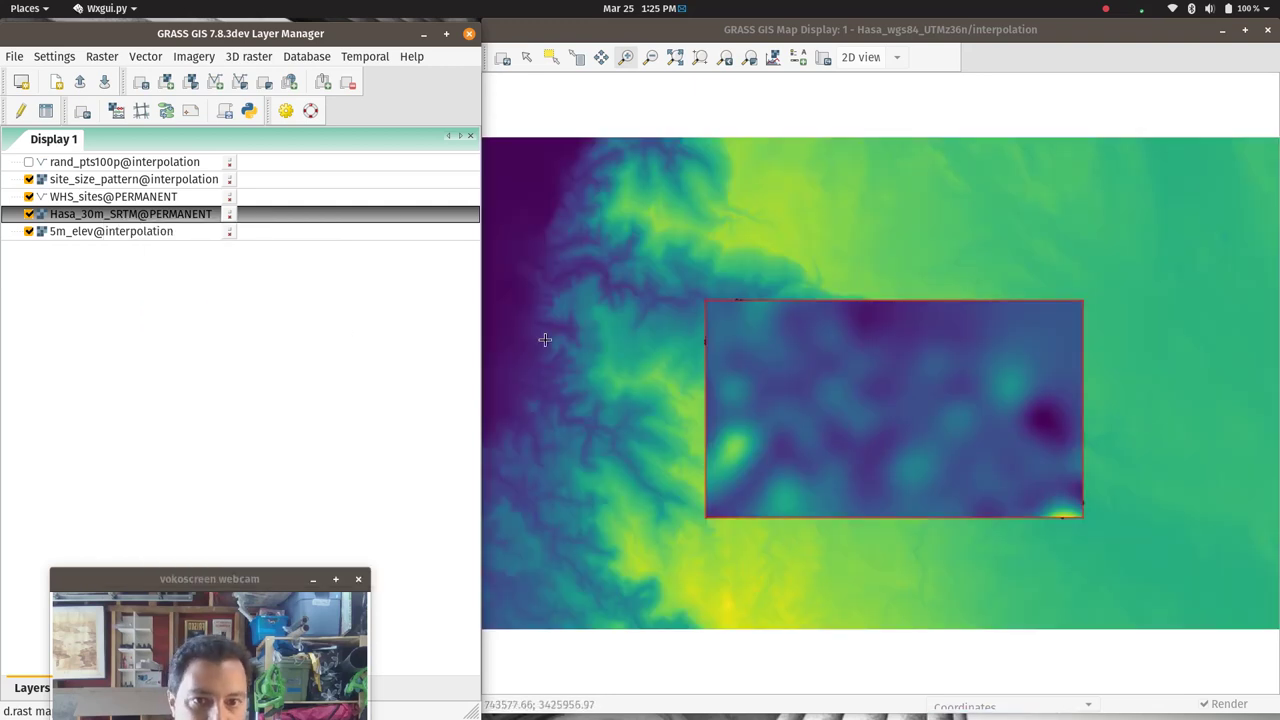
pyautogui.click(82, 168)
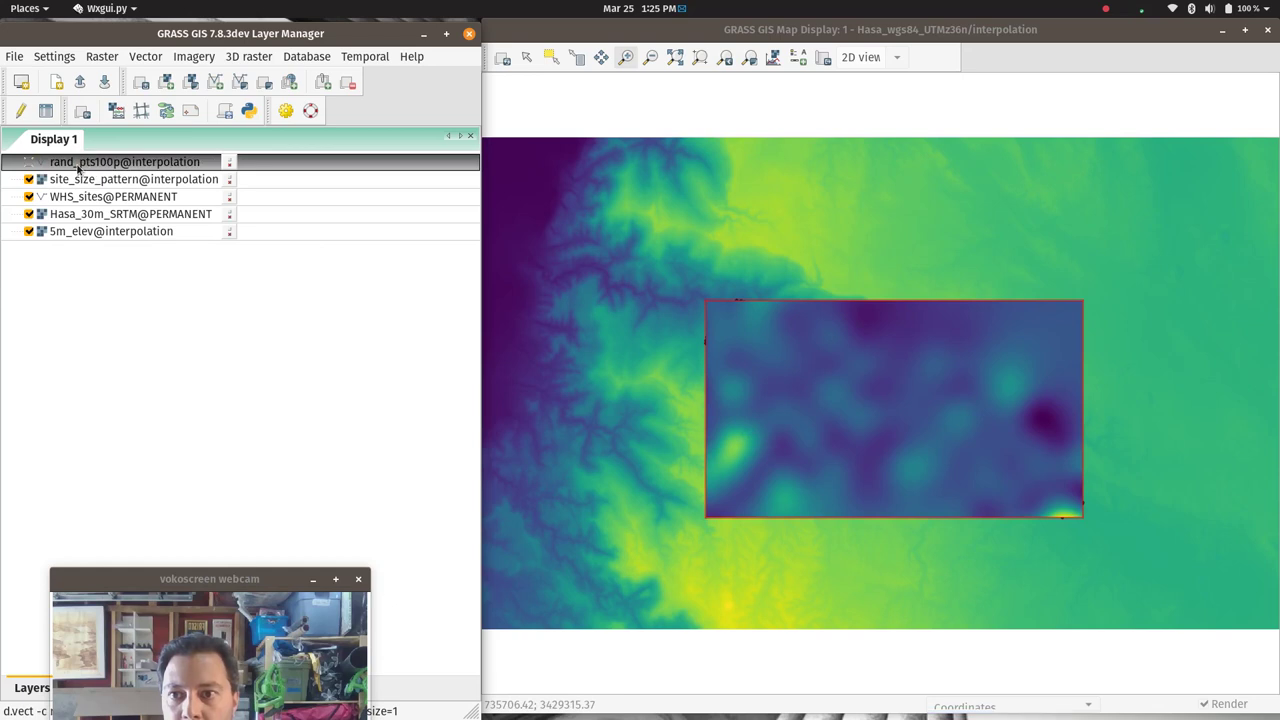
pyautogui.moveTo(89, 198); pyautogui.dragTo(97, 174)
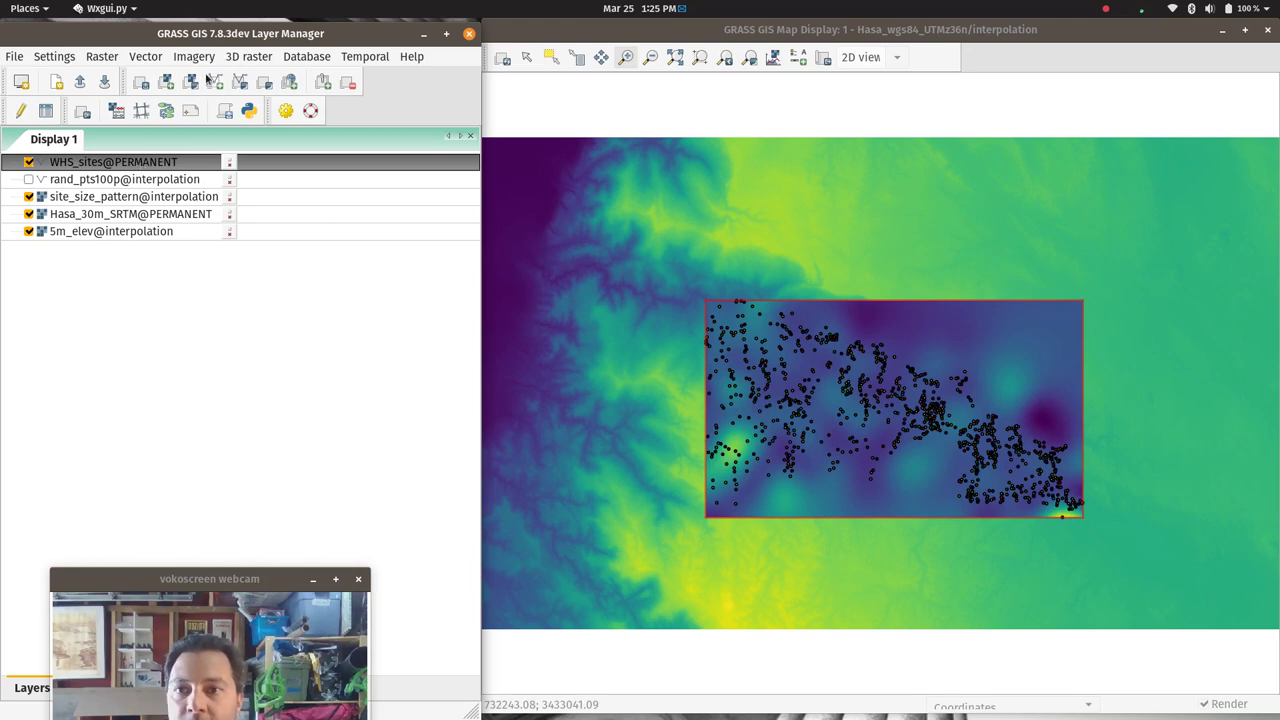
# Add a thematic choropleth vector layer for WHS_sites from PERMANENT, classified by the MAX_W column.
pyautogui.click(239, 82)
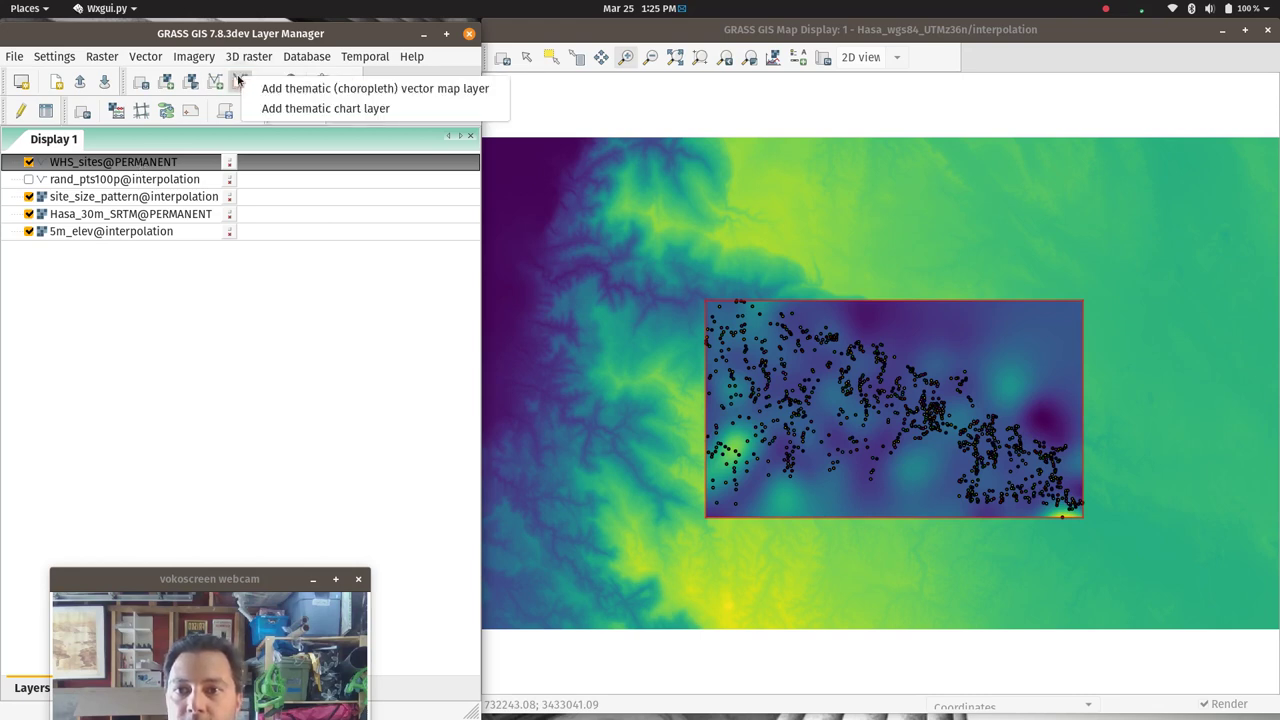
pyautogui.click(291, 90)
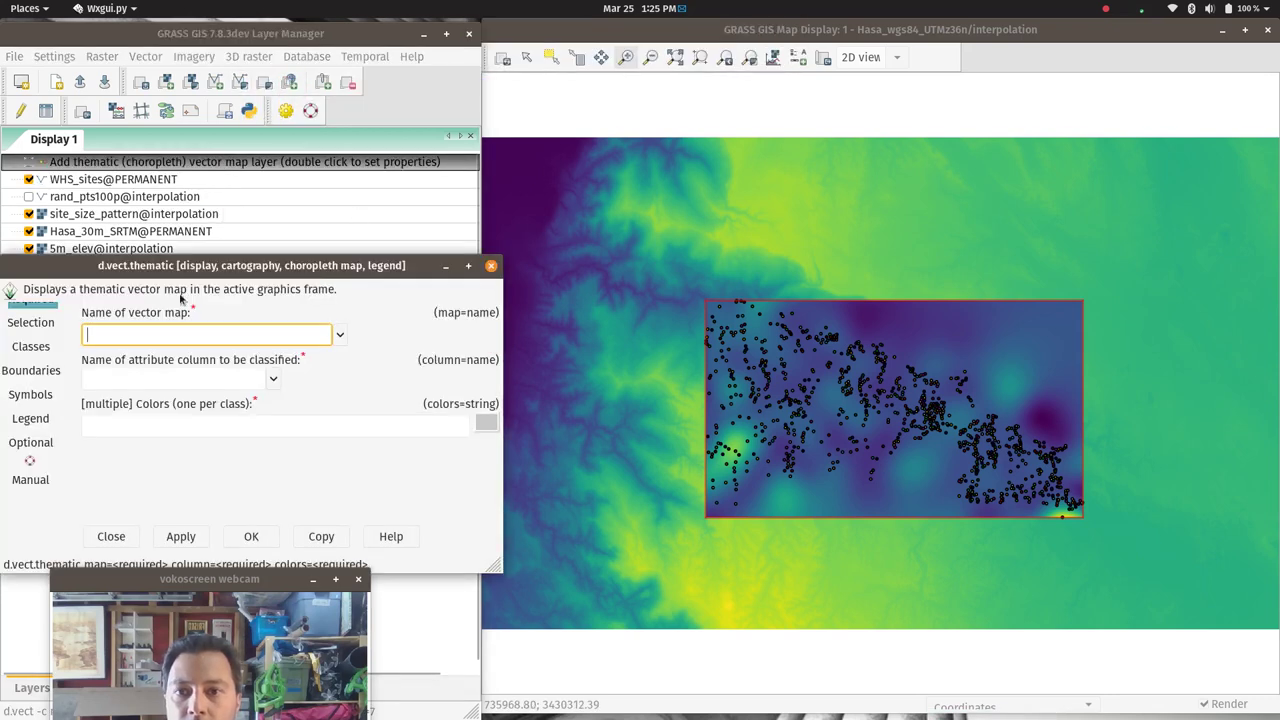
pyautogui.click(336, 337)
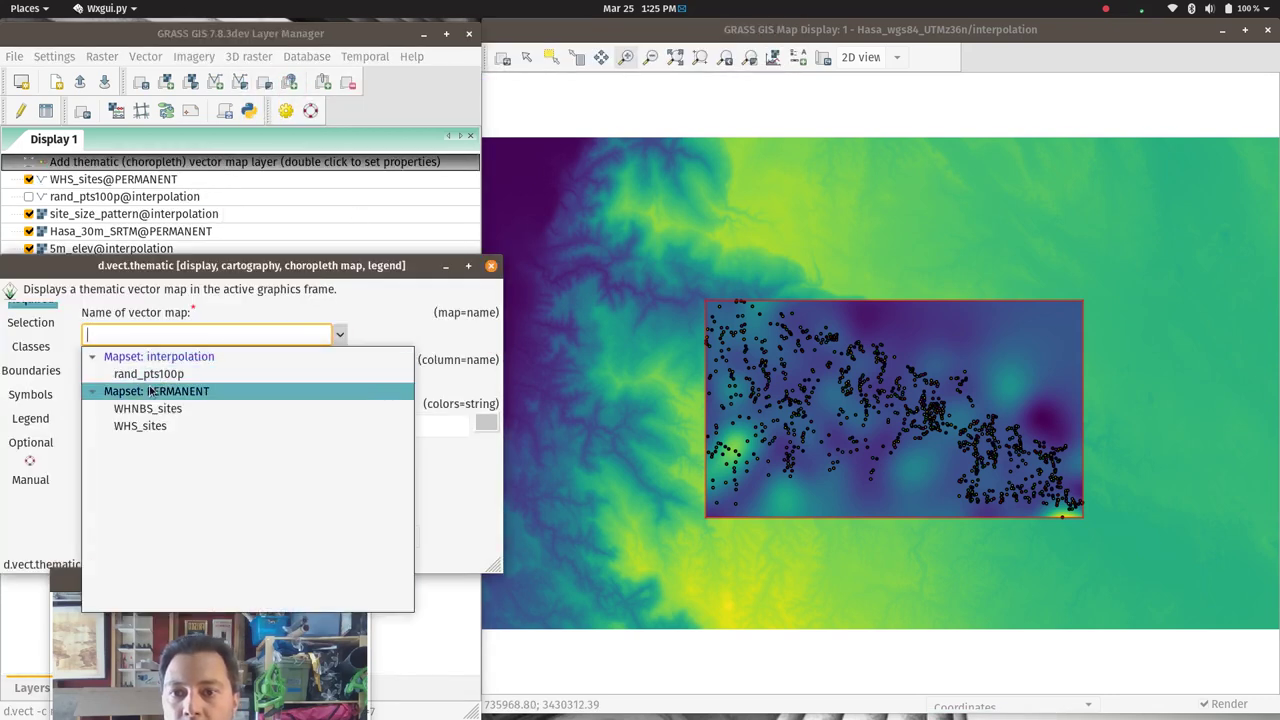
pyautogui.click(178, 424)
pyautogui.click(268, 381)
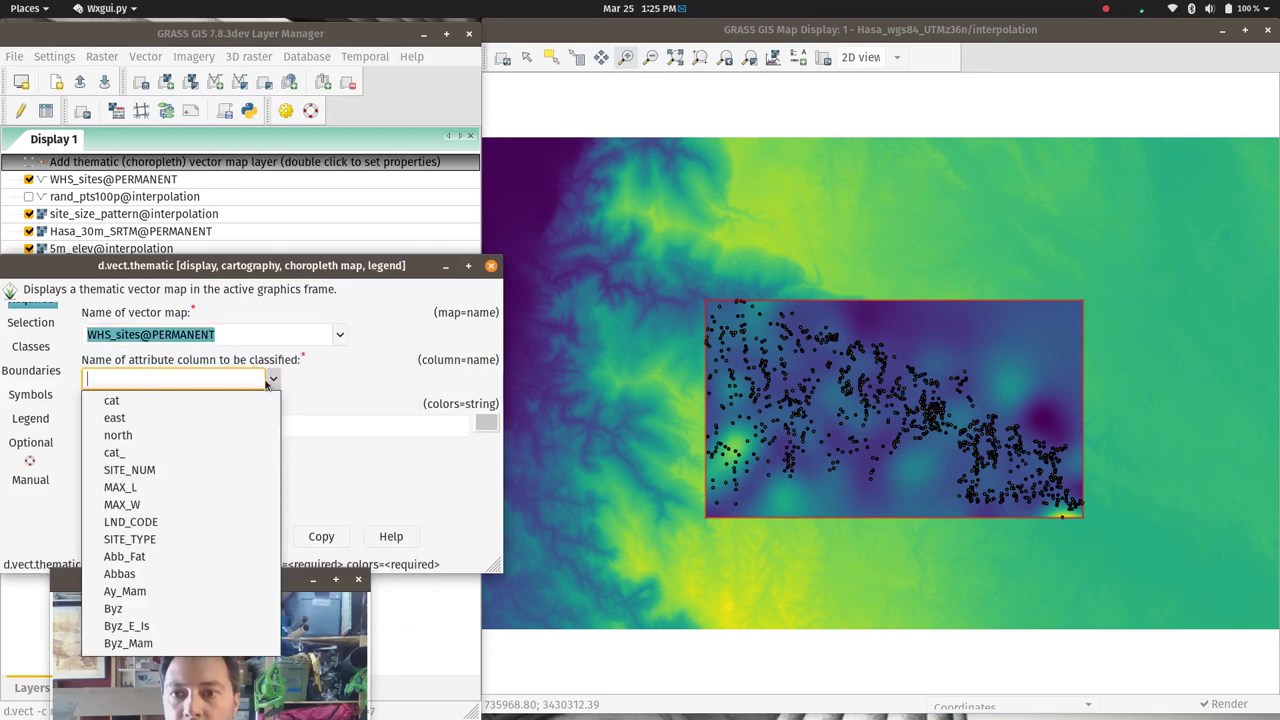
pyautogui.click(136, 505)
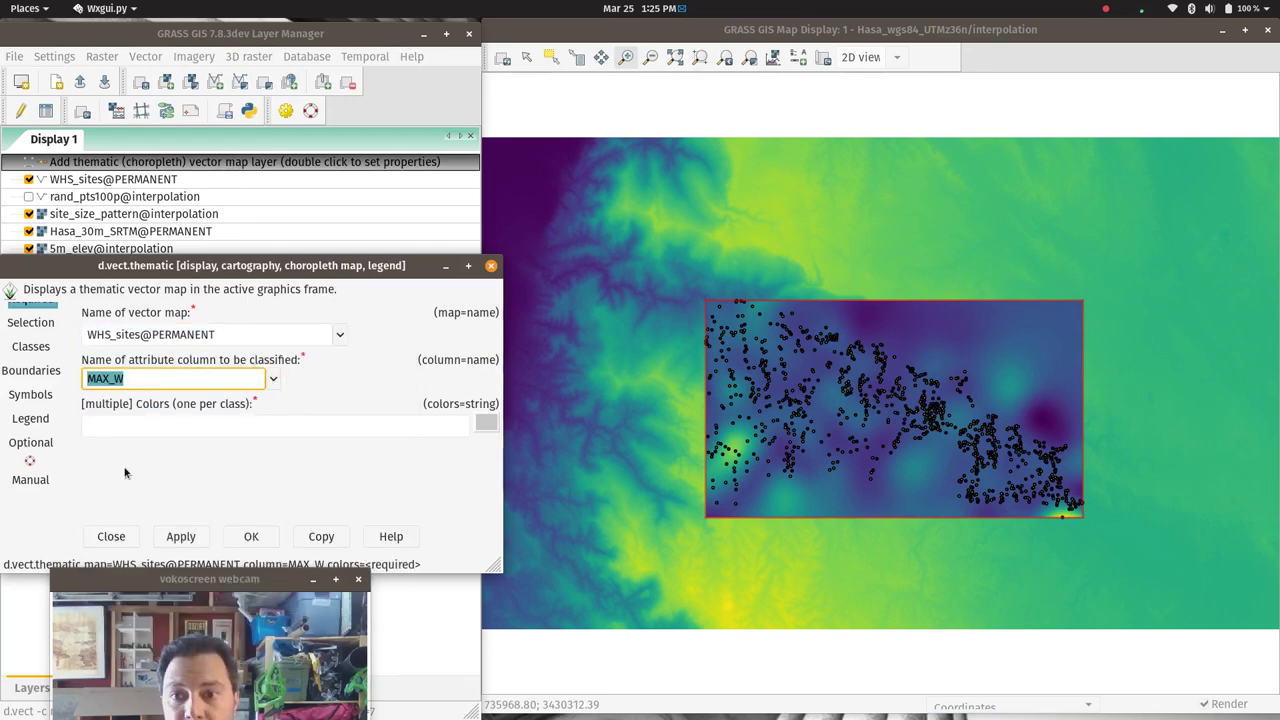
# Pick red (#FF0000) as the first class colour of the thematic layer and append a comma to the colour list.
pyautogui.moveTo(321, 265); pyautogui.dragTo(417, 171)
pyautogui.click(581, 331)
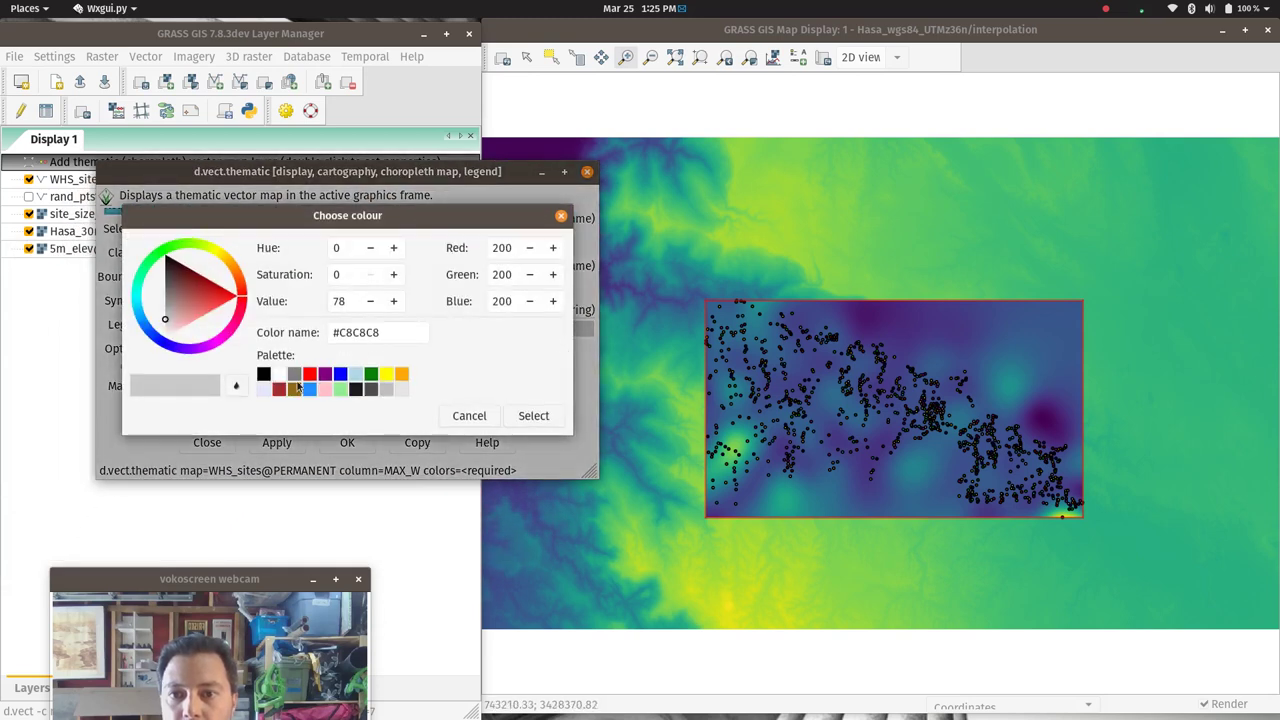
pyautogui.moveTo(360, 229); pyautogui.dragTo(488, 252)
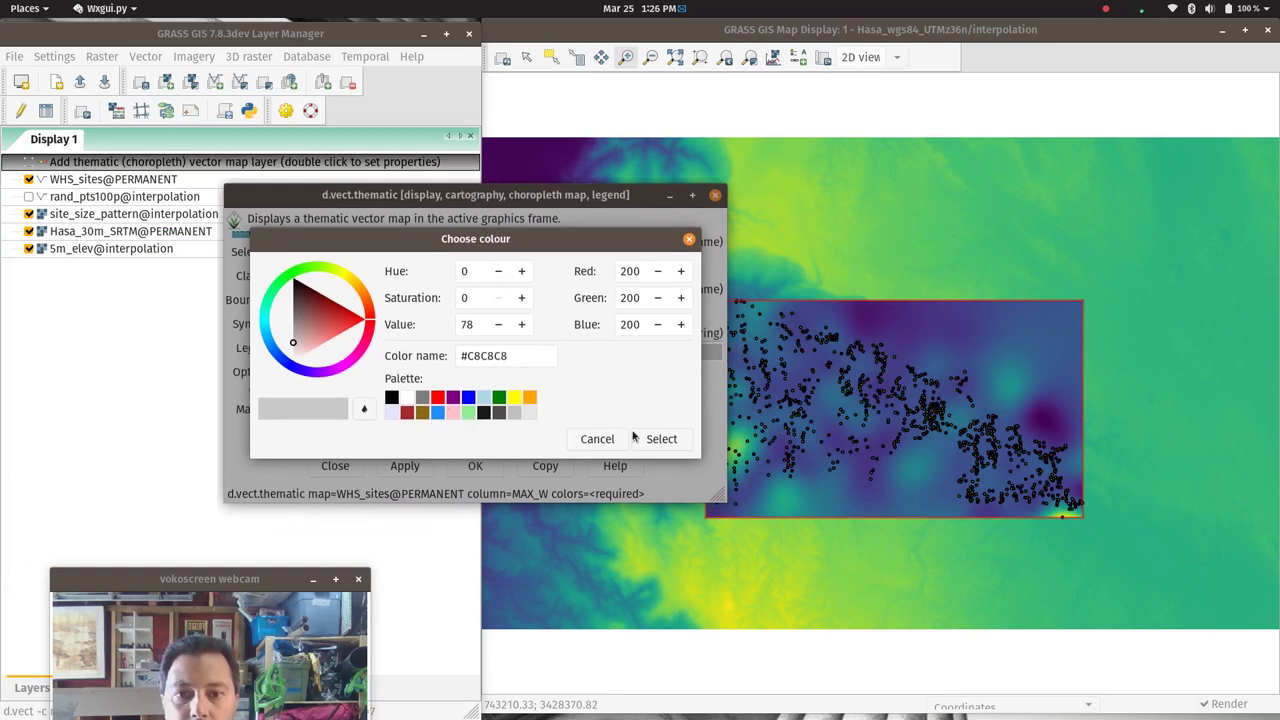
pyautogui.click(438, 398)
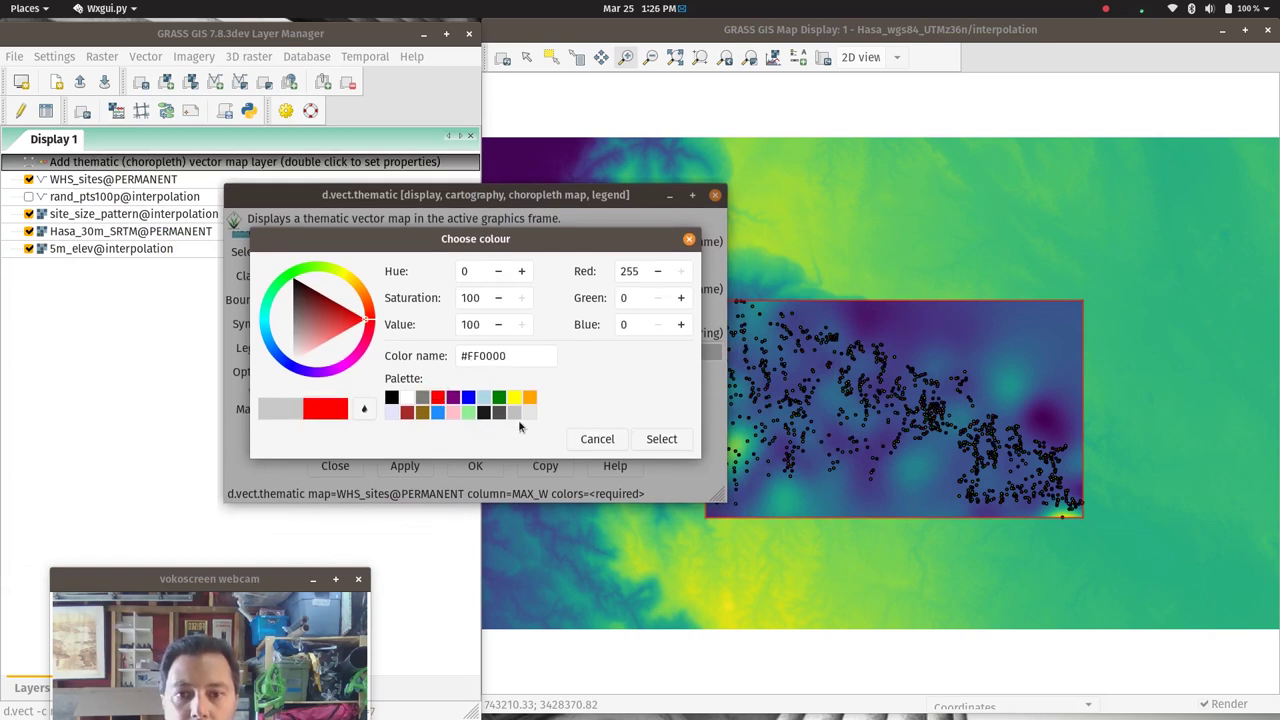
pyautogui.click(661, 443)
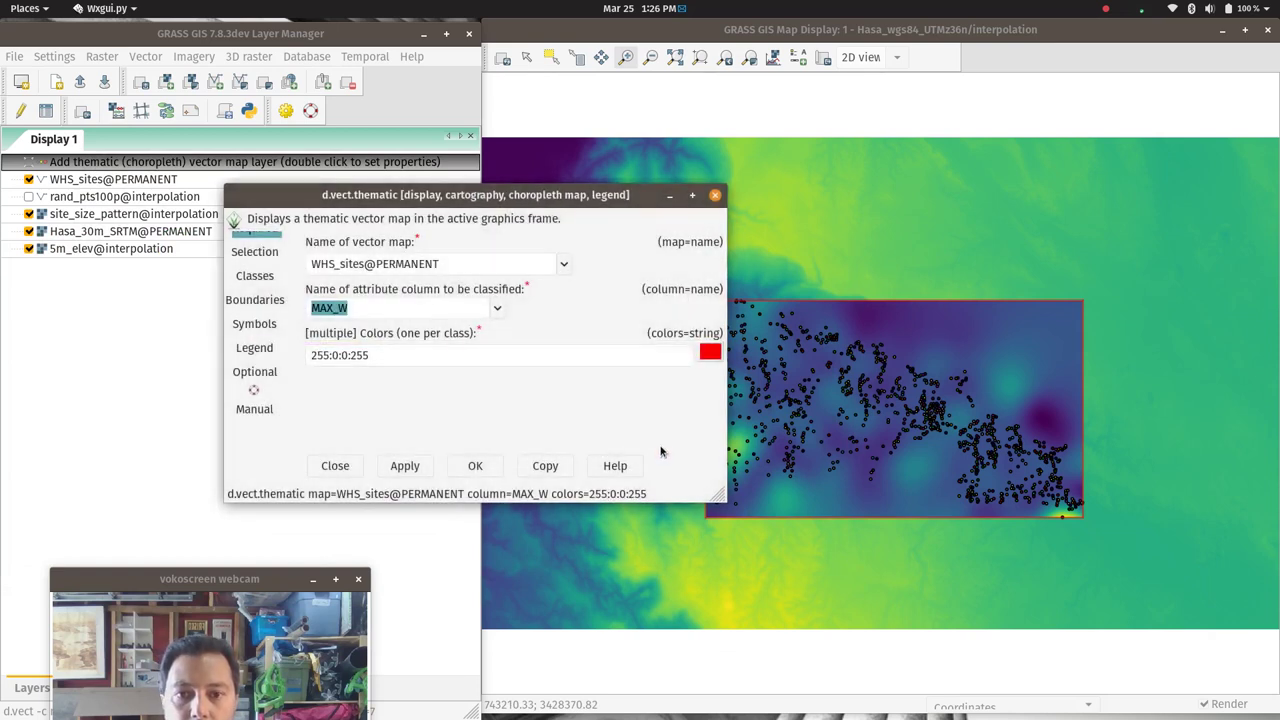
pyautogui.click(449, 356)
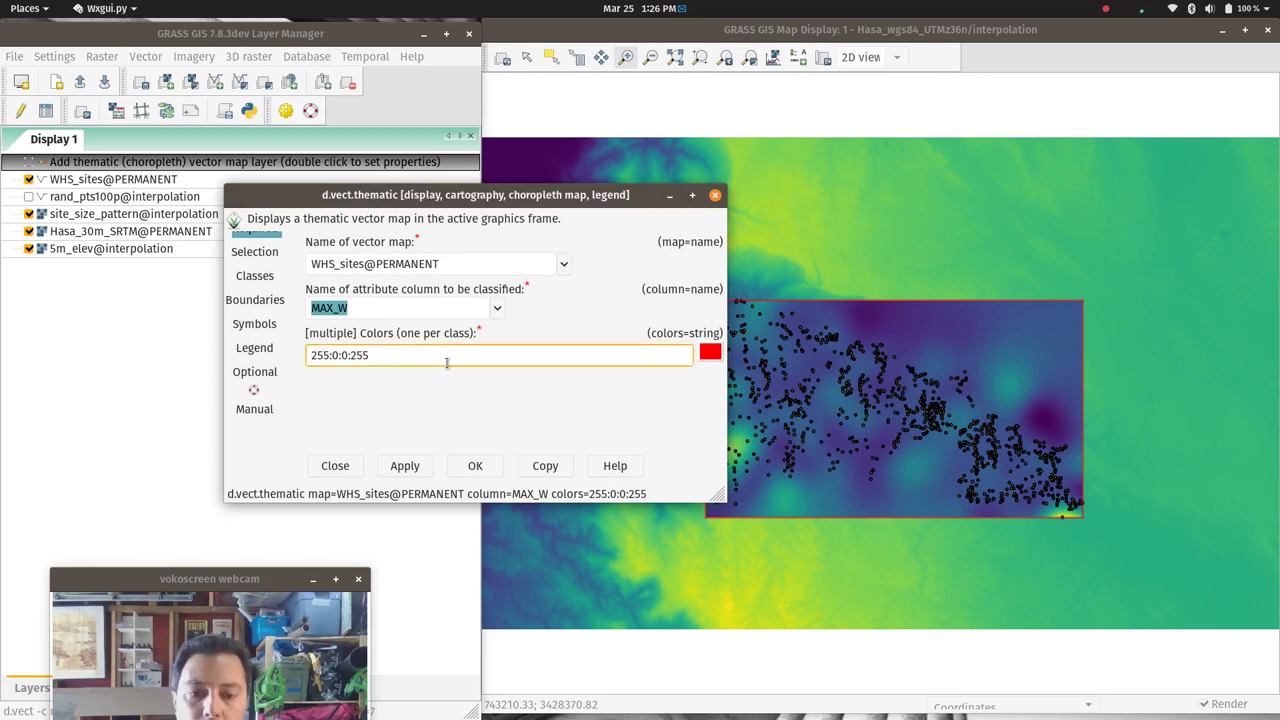
pyautogui.write(',')
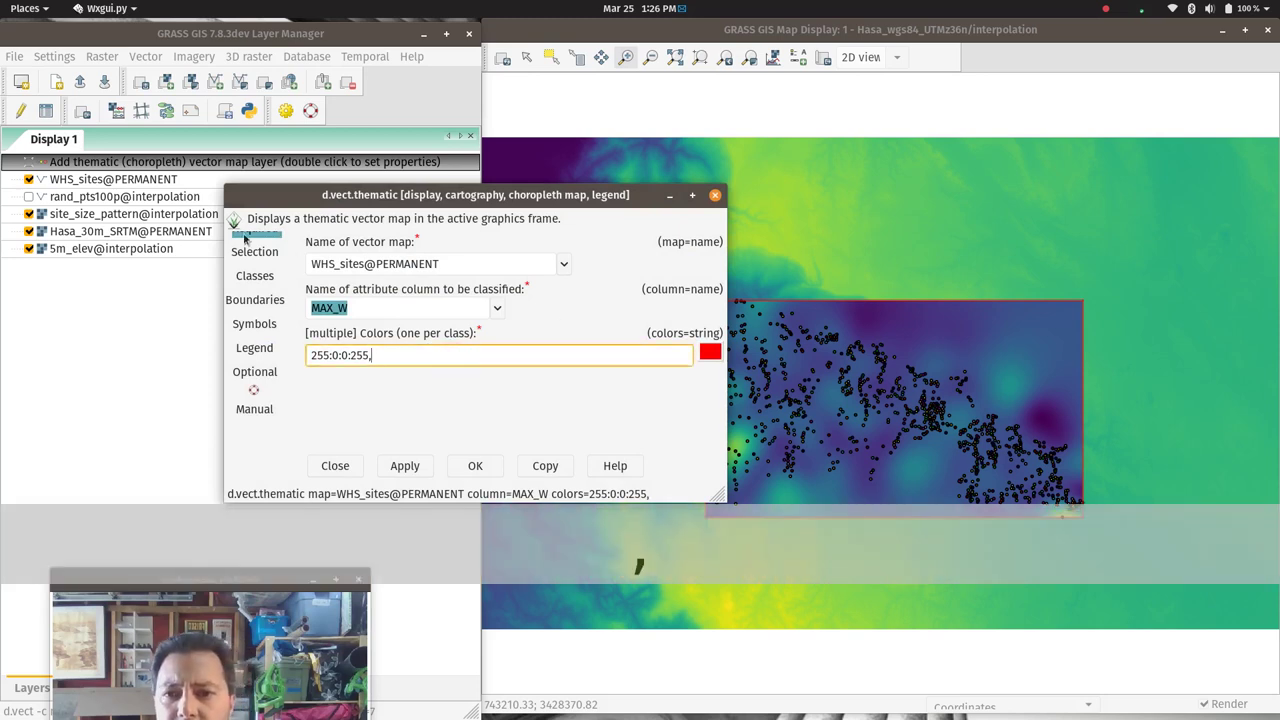
# Set the thematic layer's classification algorithm to std.
pyautogui.click(260, 276)
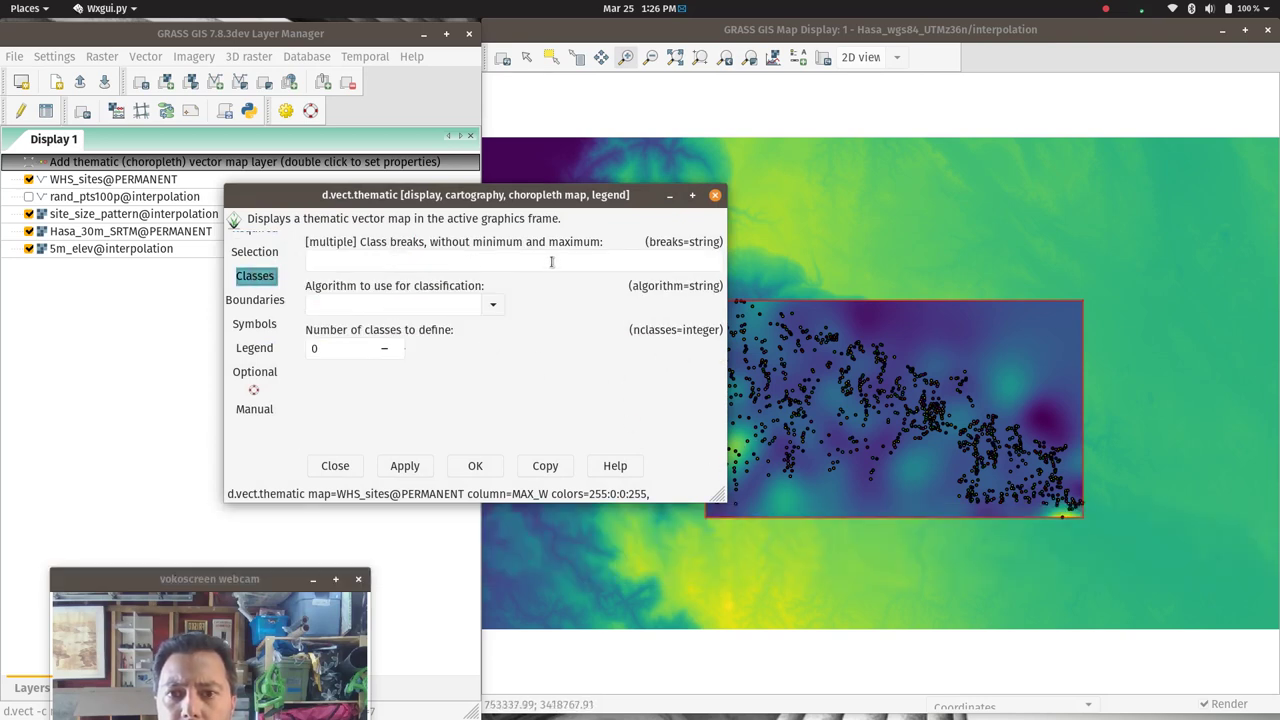
pyautogui.click(492, 307)
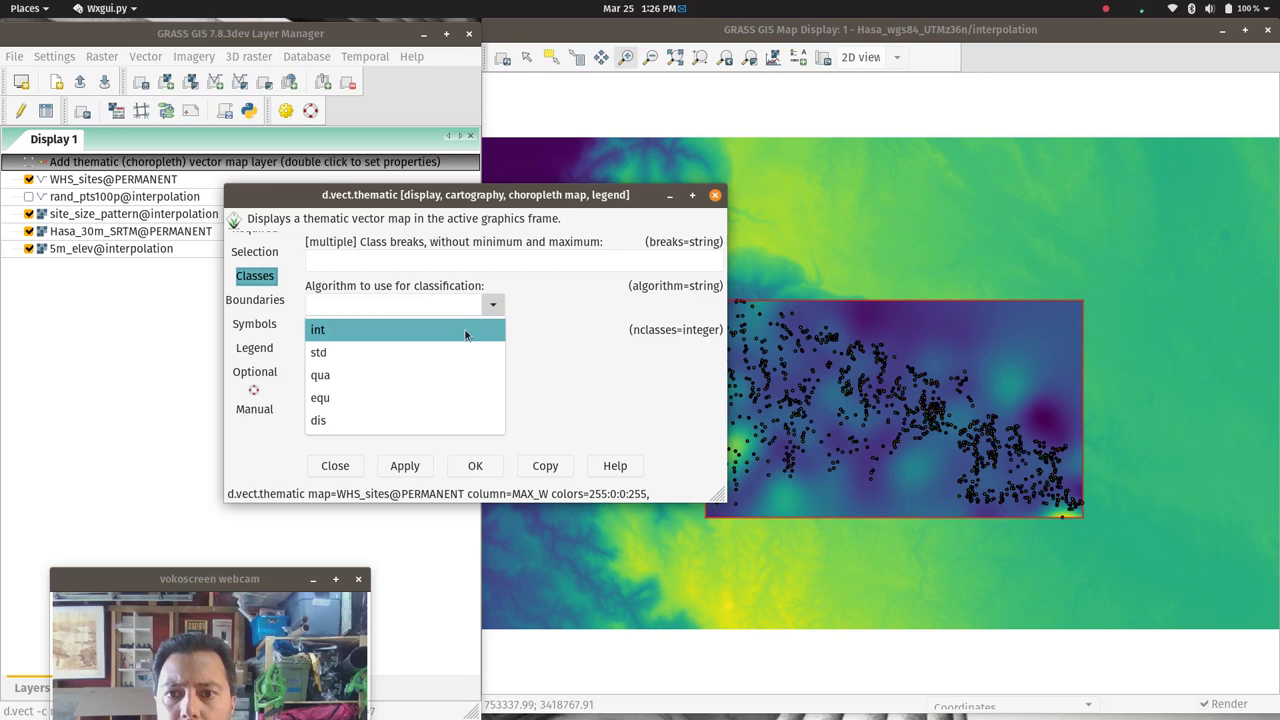
pyautogui.click(256, 300)
# Set the thematic layer's point symbol to basic/box and apply the settings.
pyautogui.click(260, 323)
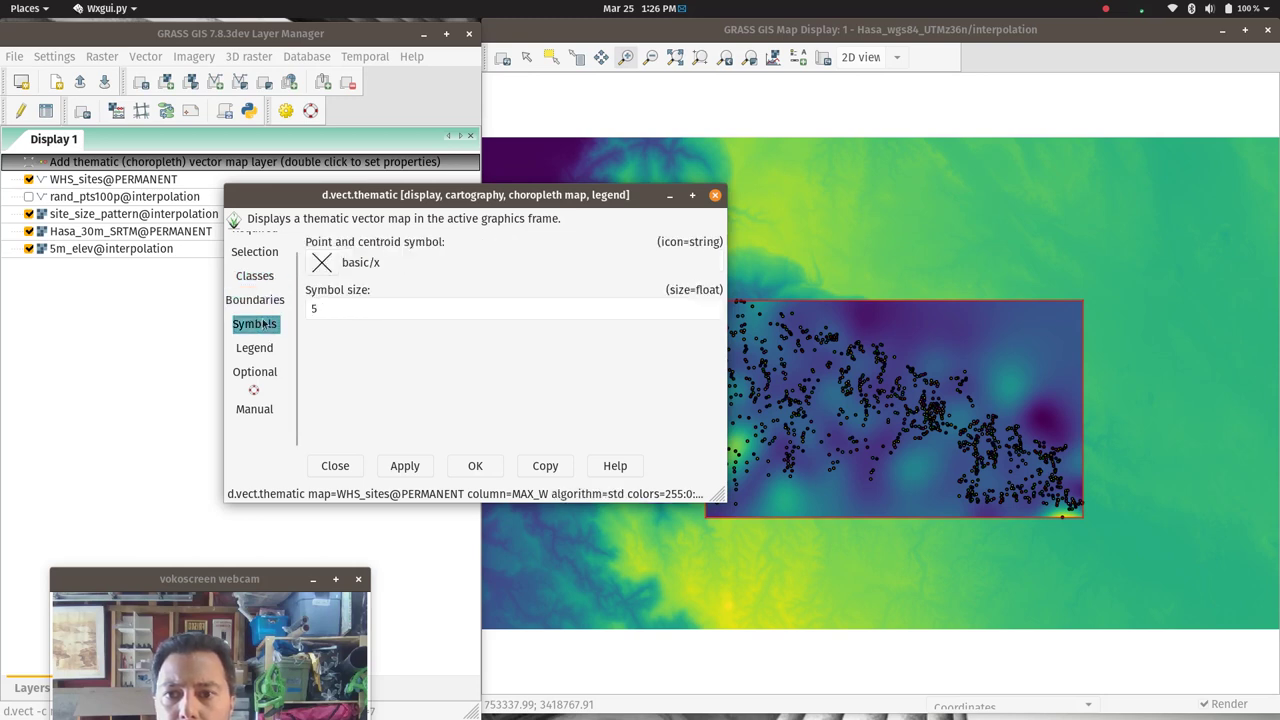
pyautogui.click(321, 262)
pyautogui.click(520, 321)
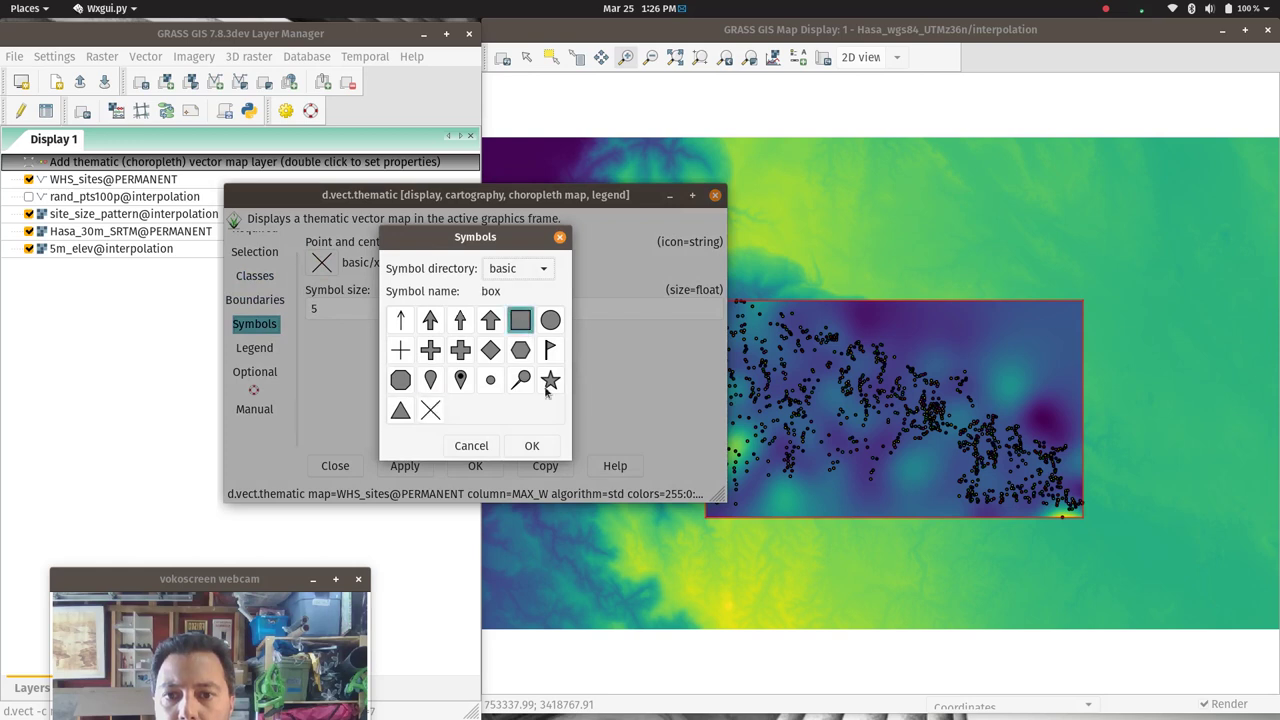
pyautogui.click(531, 445)
pyautogui.click(405, 466)
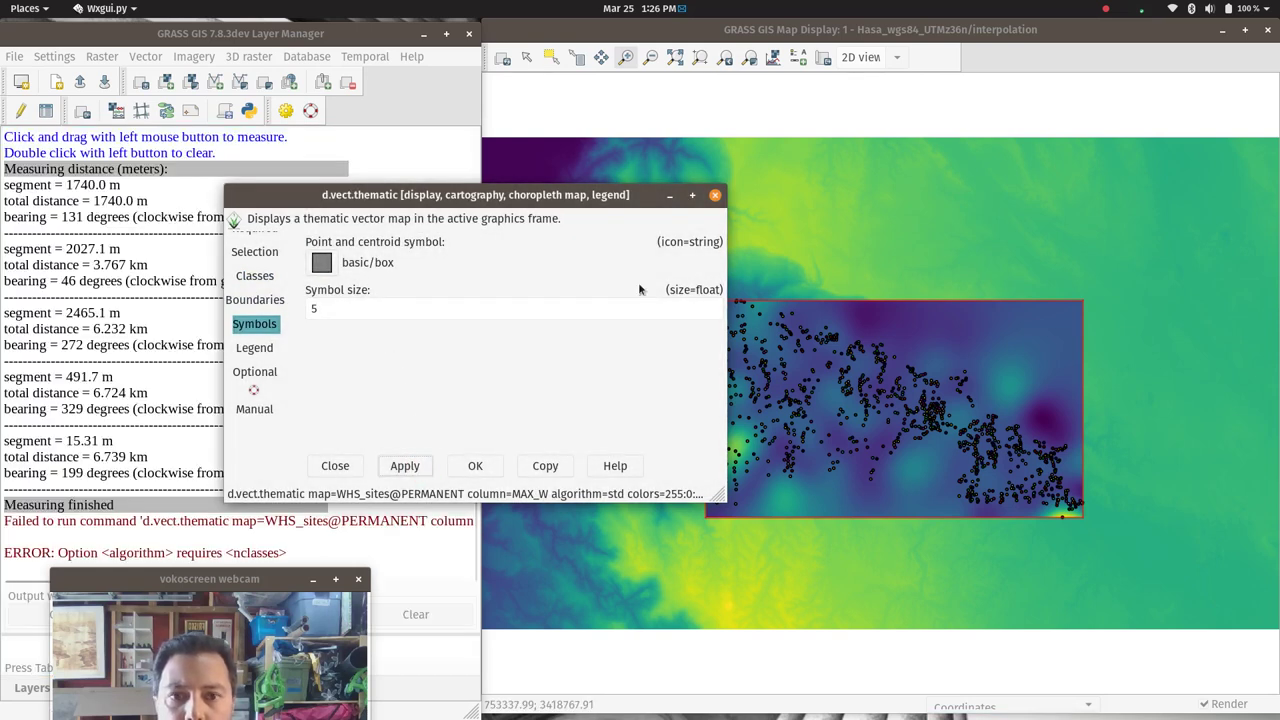
pyautogui.click(258, 349)
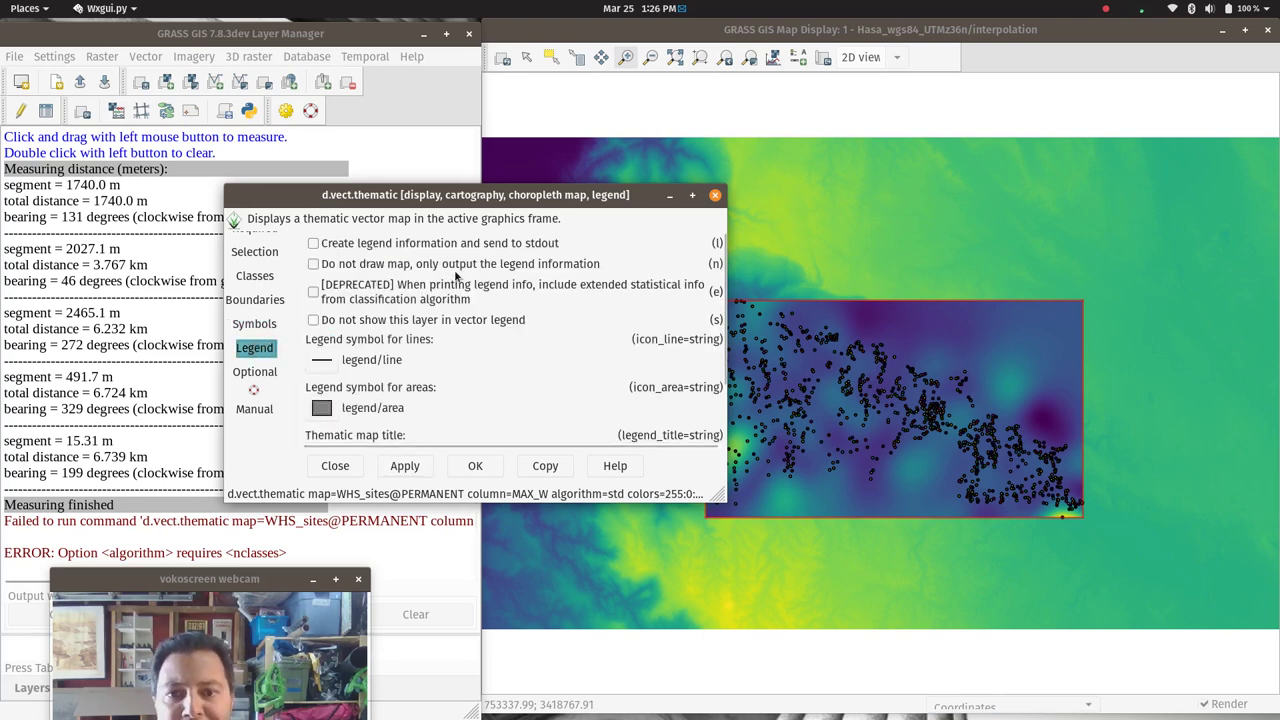
pyautogui.scroll(-1, 458, 280)
pyautogui.click(254, 284)
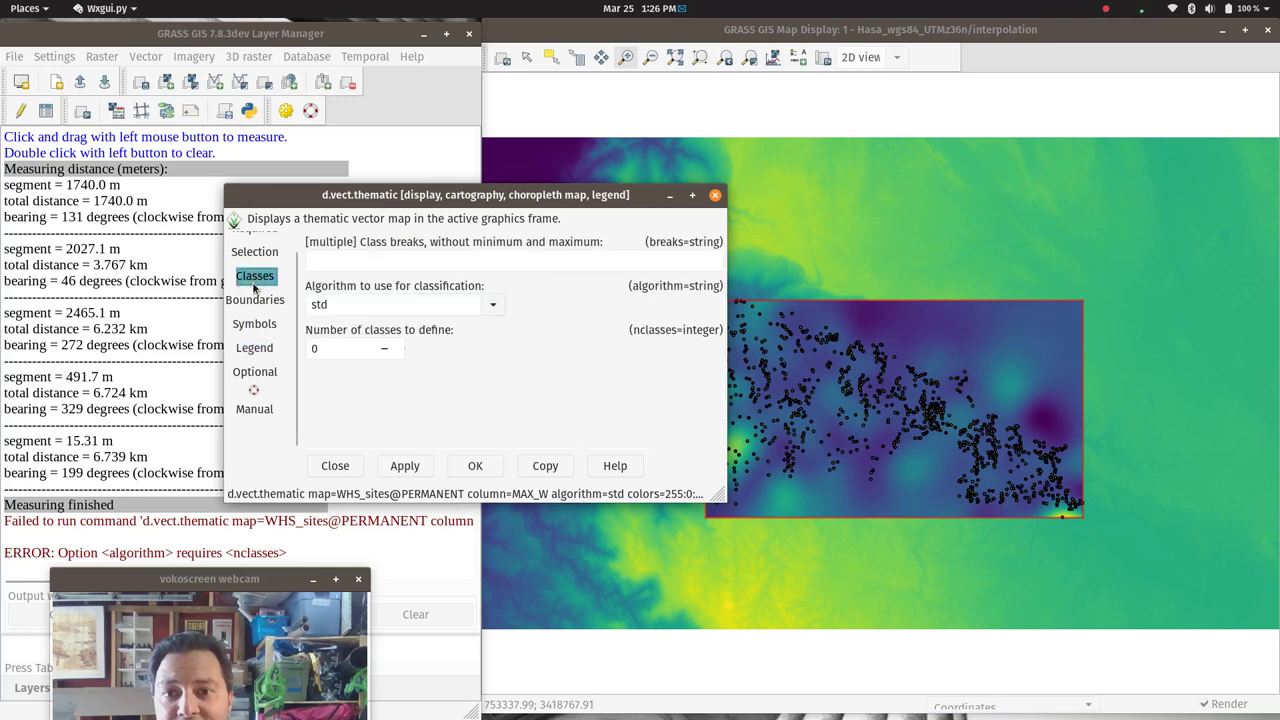
# Close the thematic layer's settings and remove the thematic WHS_sites layer from the display.
pyautogui.click(715, 195)
pyautogui.click(35, 692)
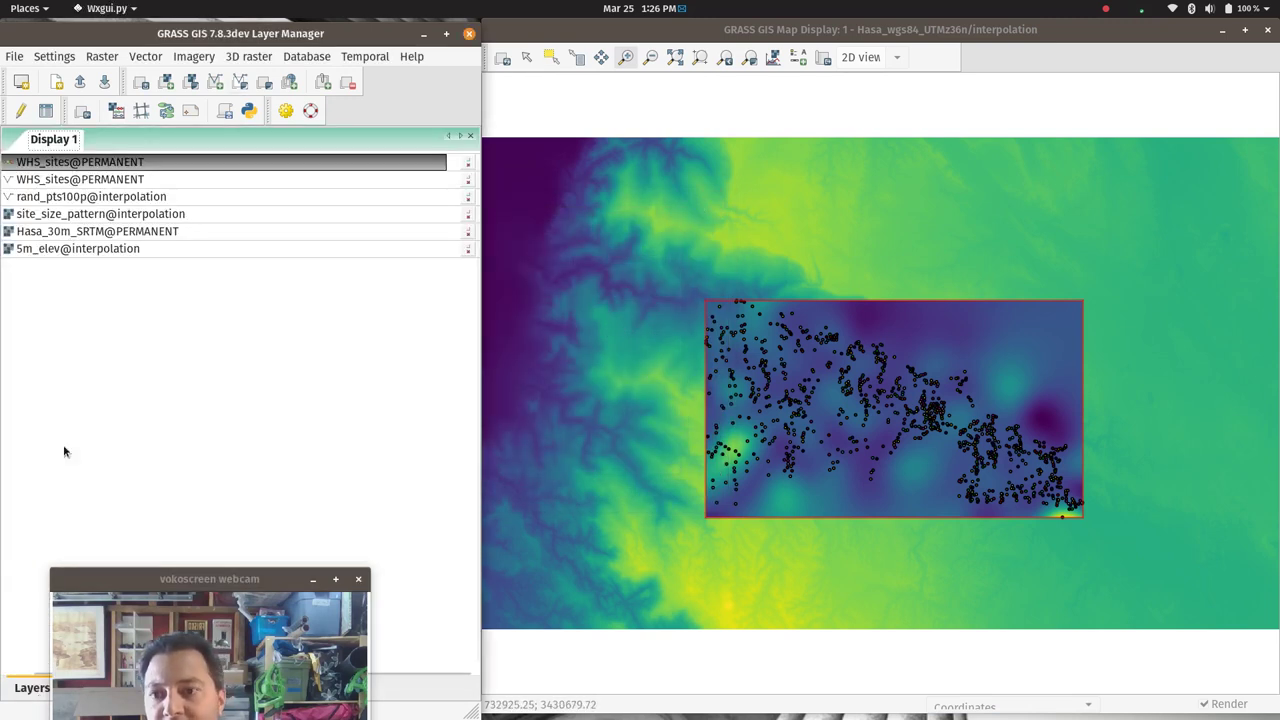
pyautogui.rightClick(44, 168)
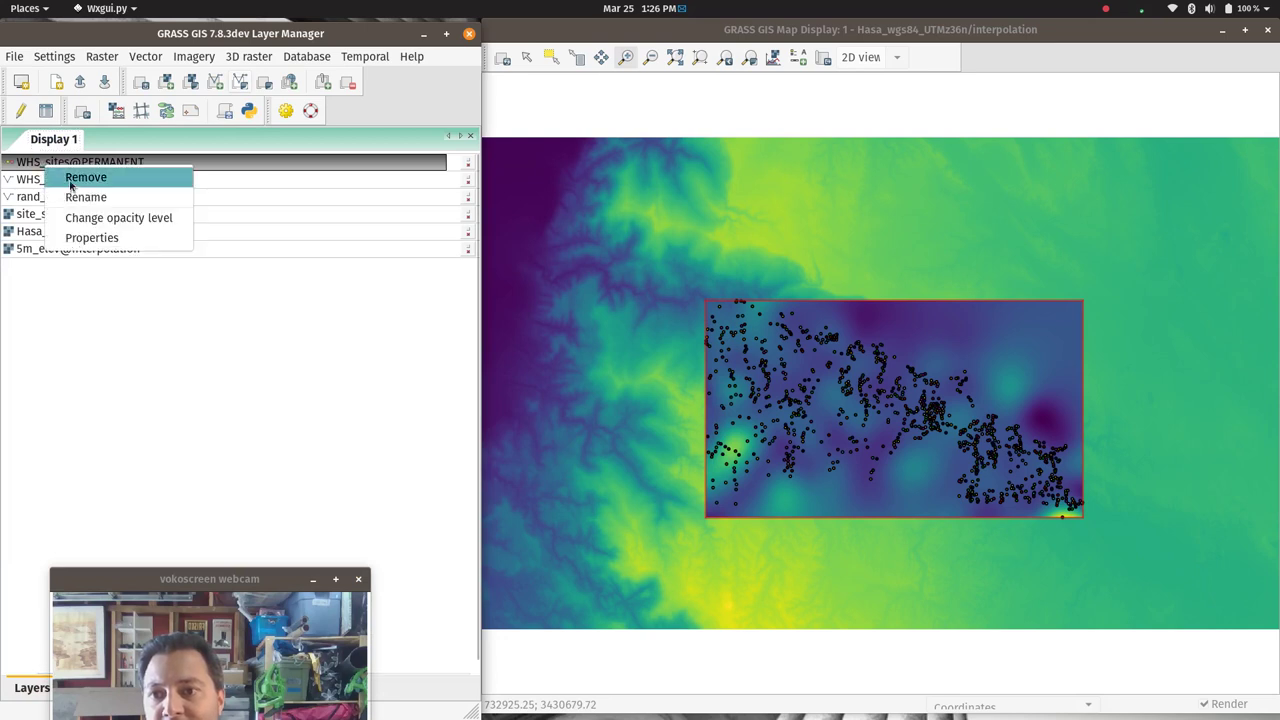
pyautogui.click(75, 177)
pyautogui.click(315, 414)
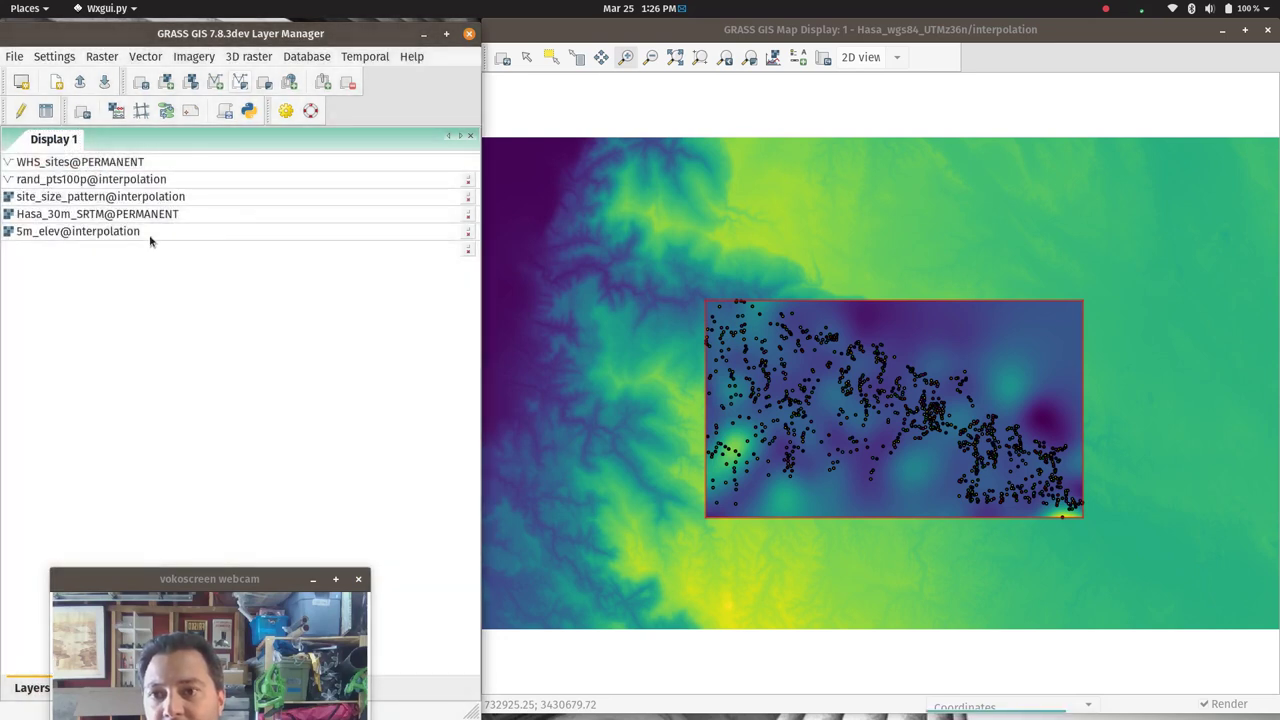
# Set the remaining WHS_sites vector layer to colorize its features by the MAX_W column.
pyautogui.doubleClick(85, 165)
pyautogui.click(236, 158)
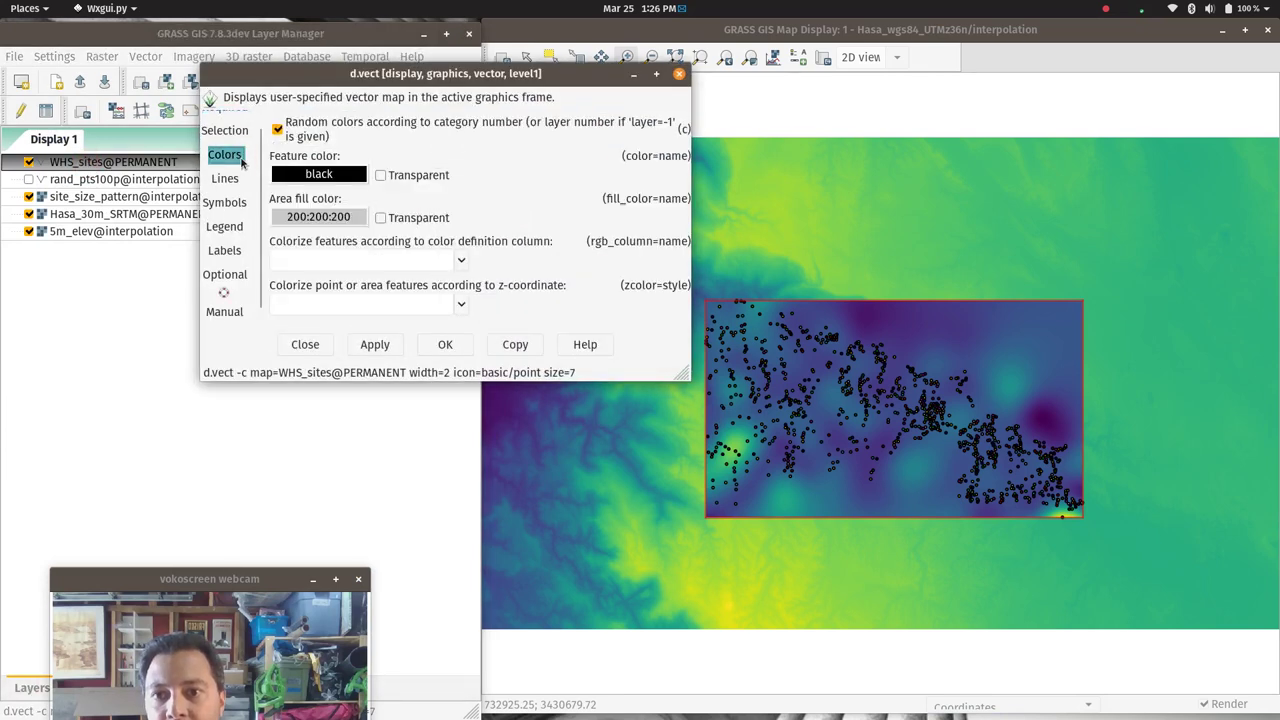
pyautogui.click(458, 260)
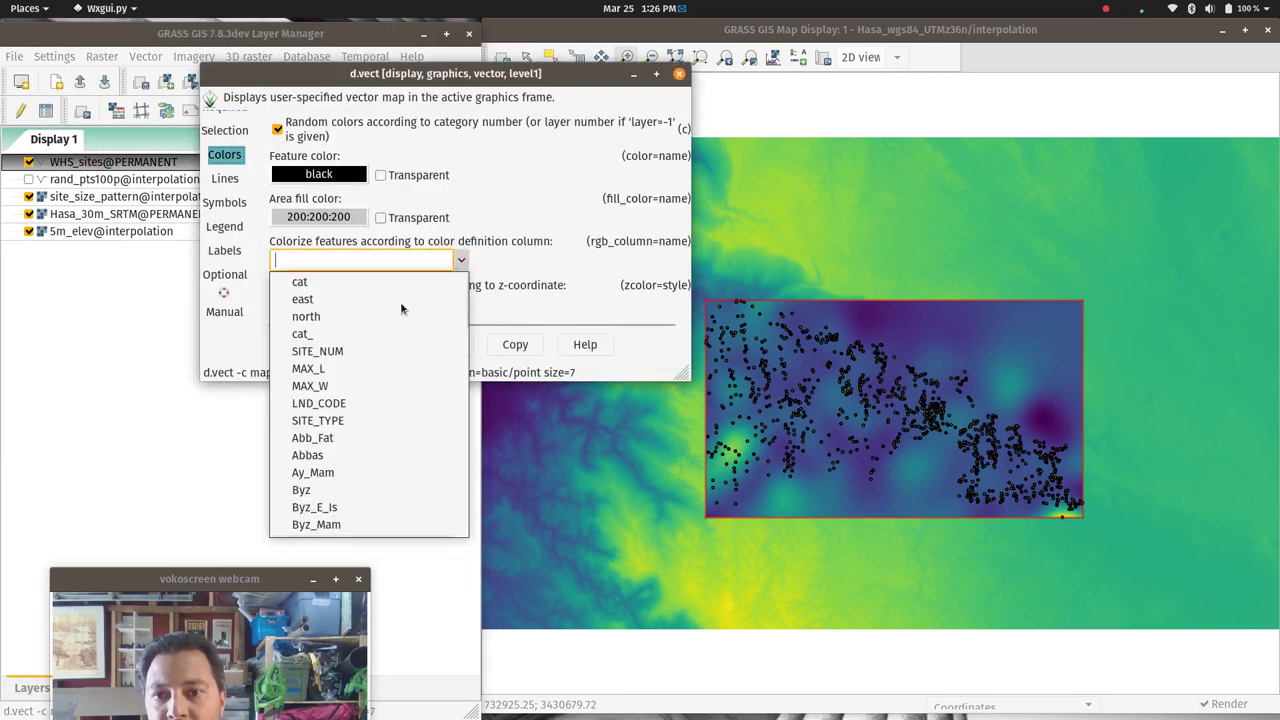
pyautogui.click(330, 386)
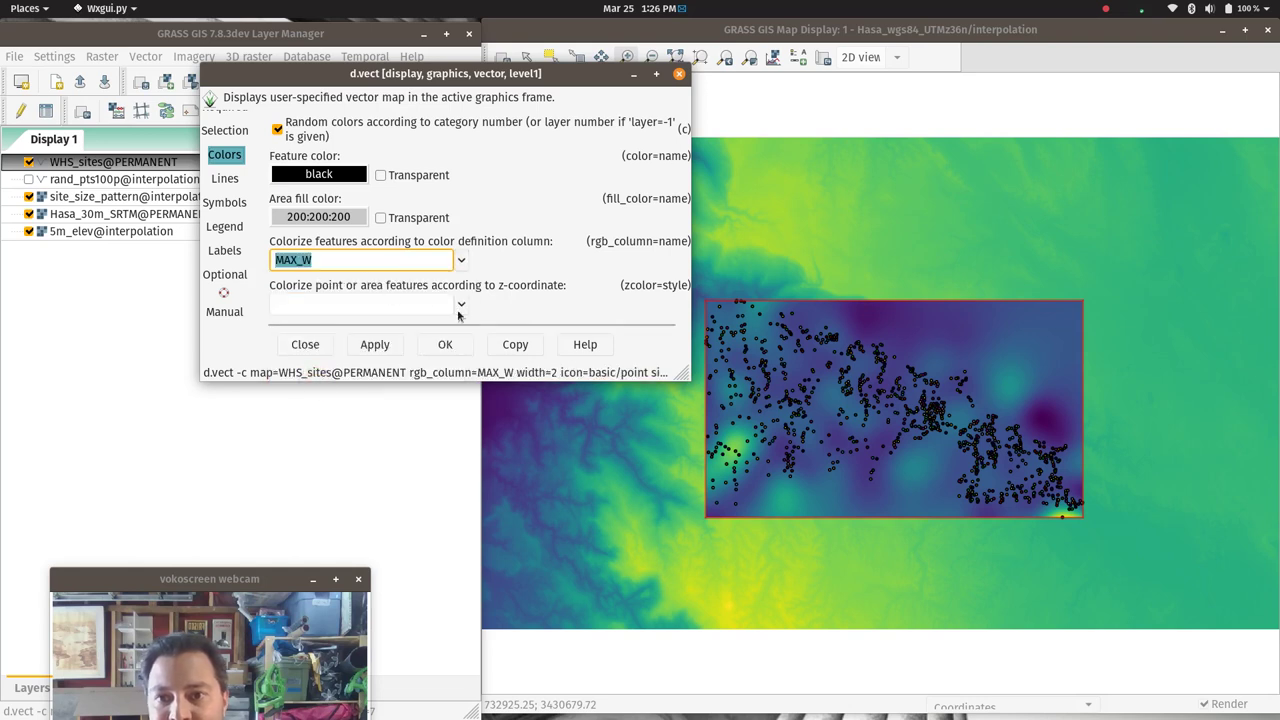
# Change the WHS_sites point symbol to basic/box and apply the settings.
pyautogui.click(222, 203)
pyautogui.click(286, 162)
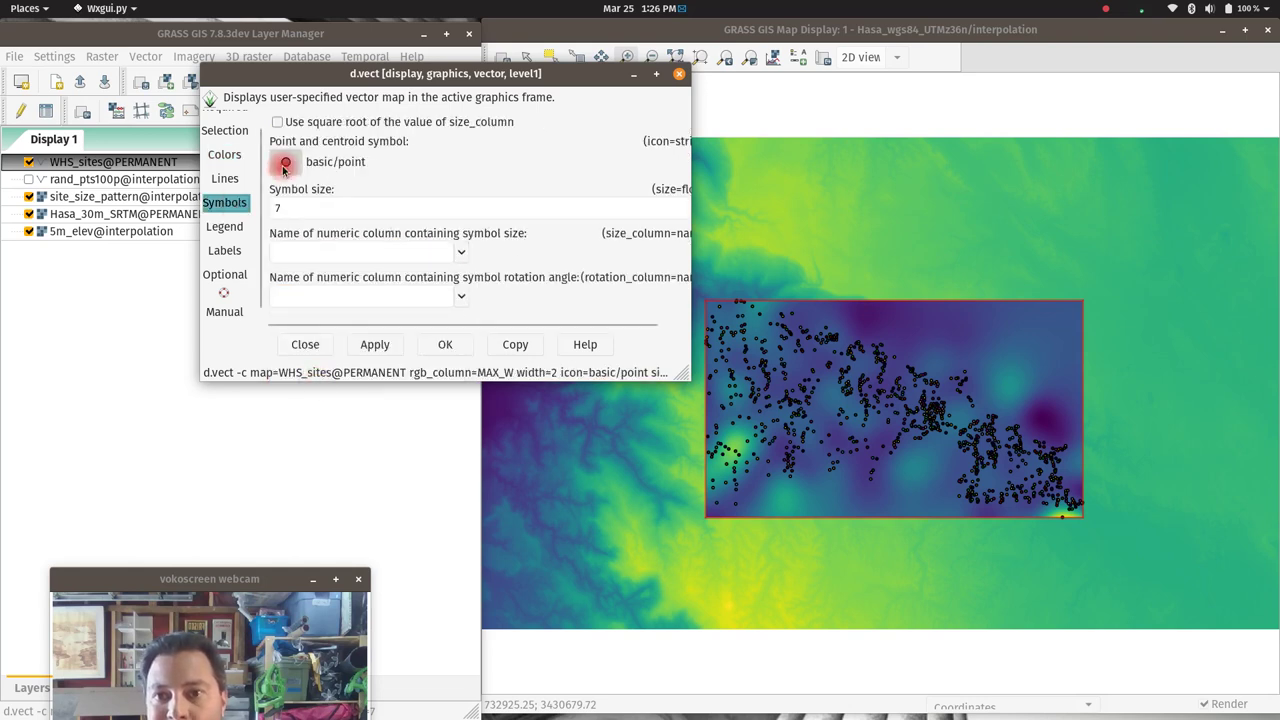
pyautogui.click(490, 199)
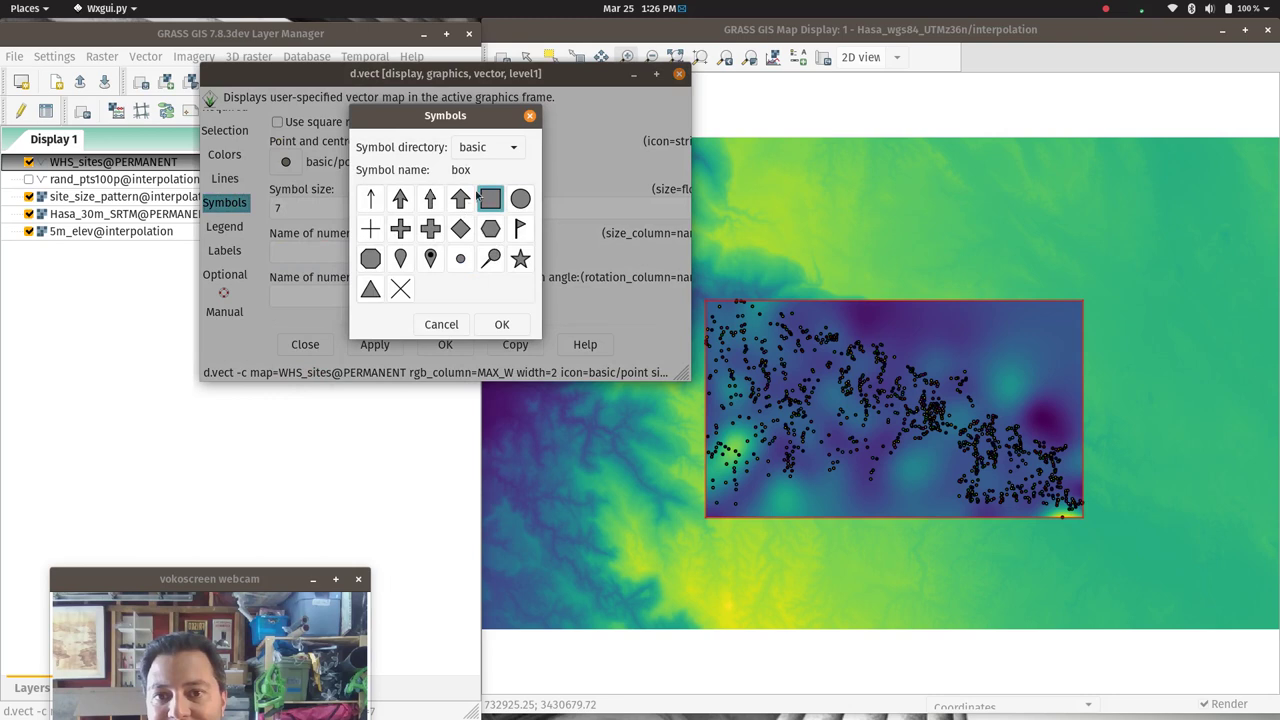
pyautogui.click(502, 322)
pyautogui.click(373, 345)
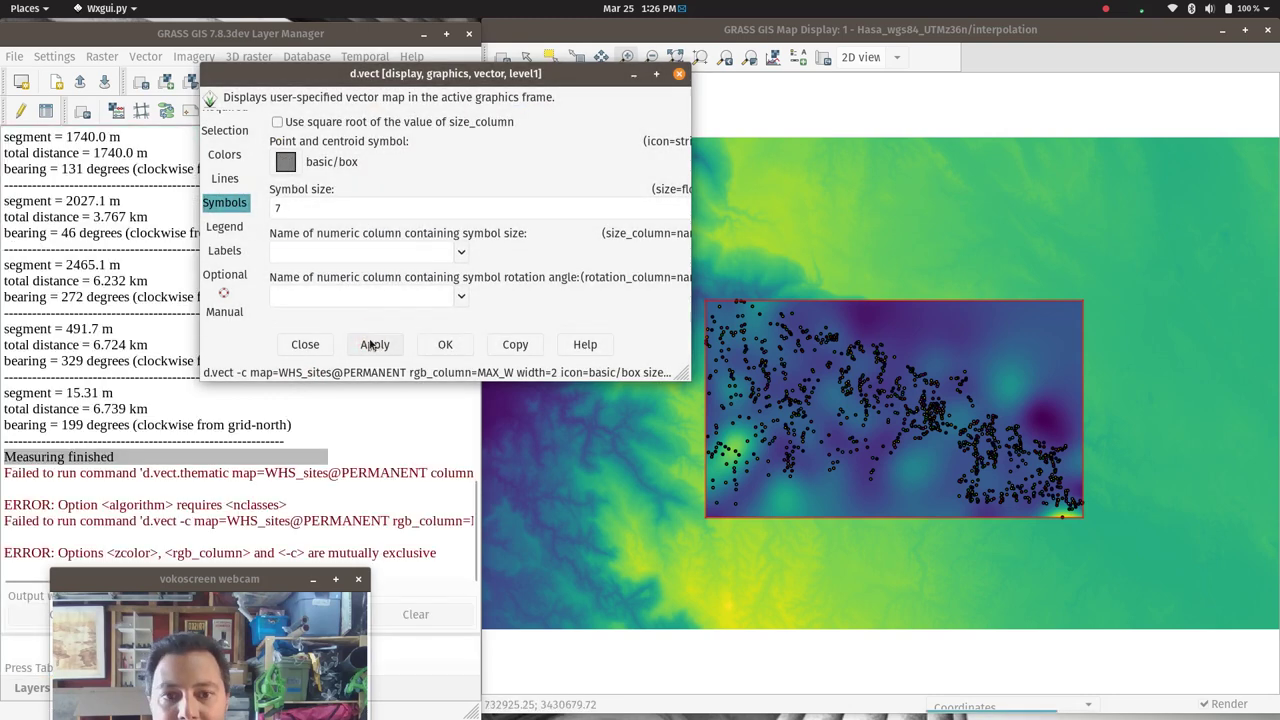
# Turn off random colors by category for WHS_sites, apply the settings and close the layer properties.
pyautogui.click(225, 156)
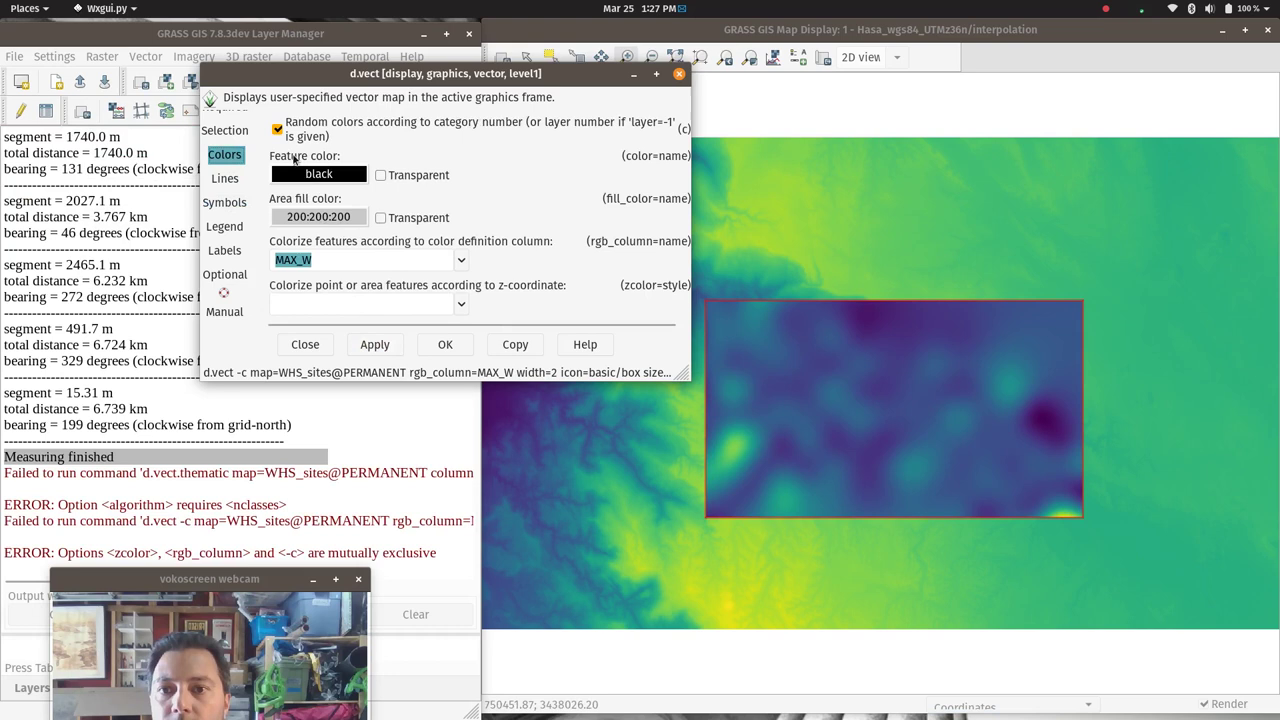
pyautogui.click(307, 133)
pyautogui.click(384, 350)
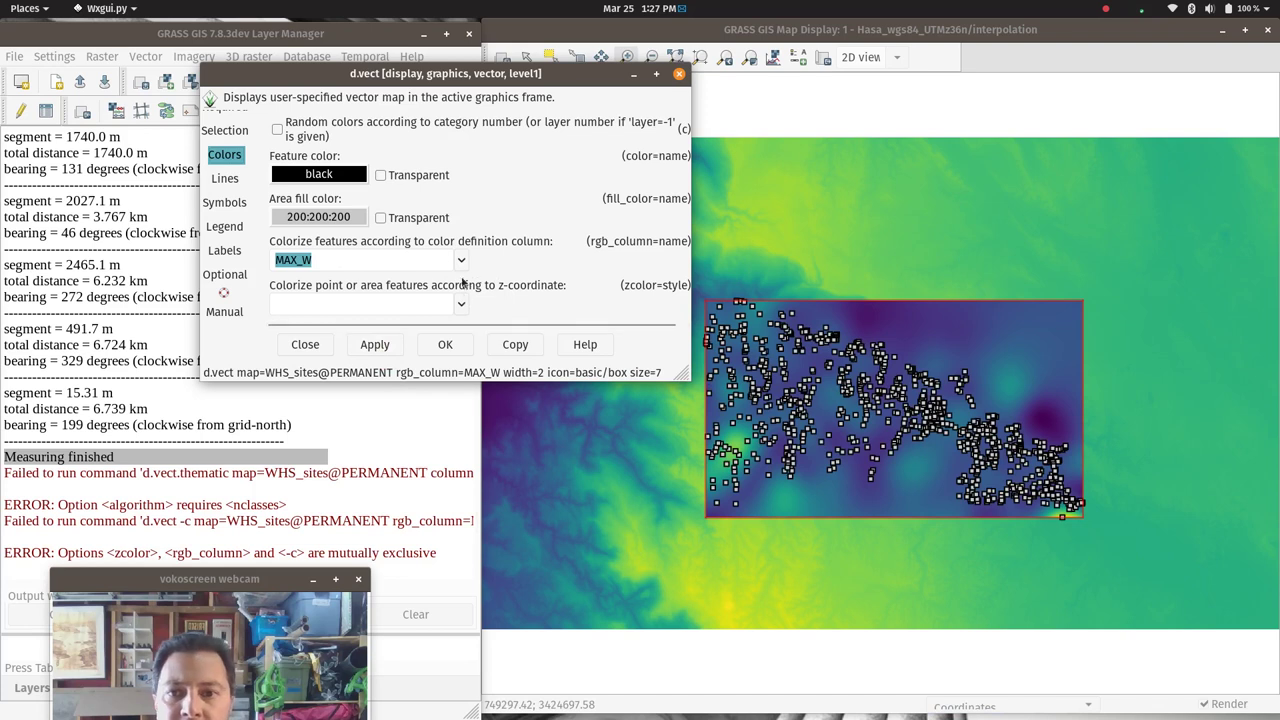
pyautogui.click(679, 74)
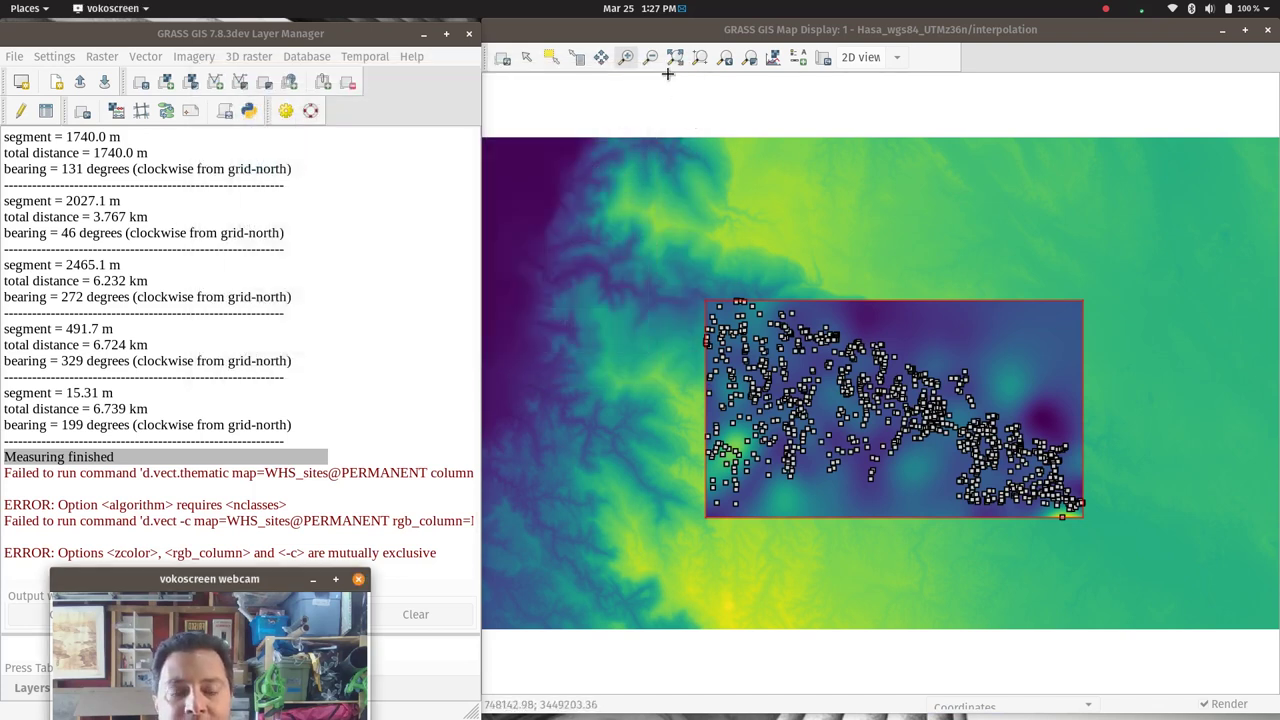
# Examine the WHS_sites point symbols up close over the interpolated surface and return to the earlier map extent.
pyautogui.click(807, 347)
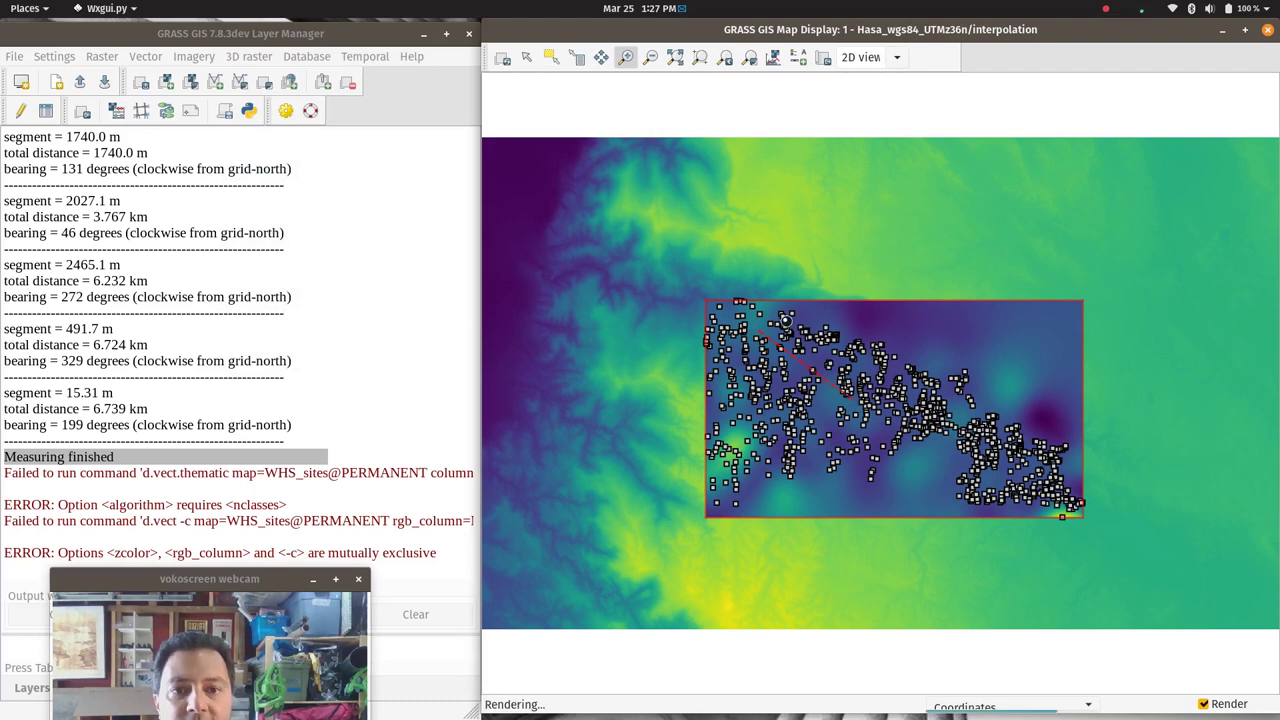
pyautogui.rightClick(786, 180)
pyautogui.click(778, 188)
pyautogui.rightClick(786, 200)
pyautogui.click(760, 216)
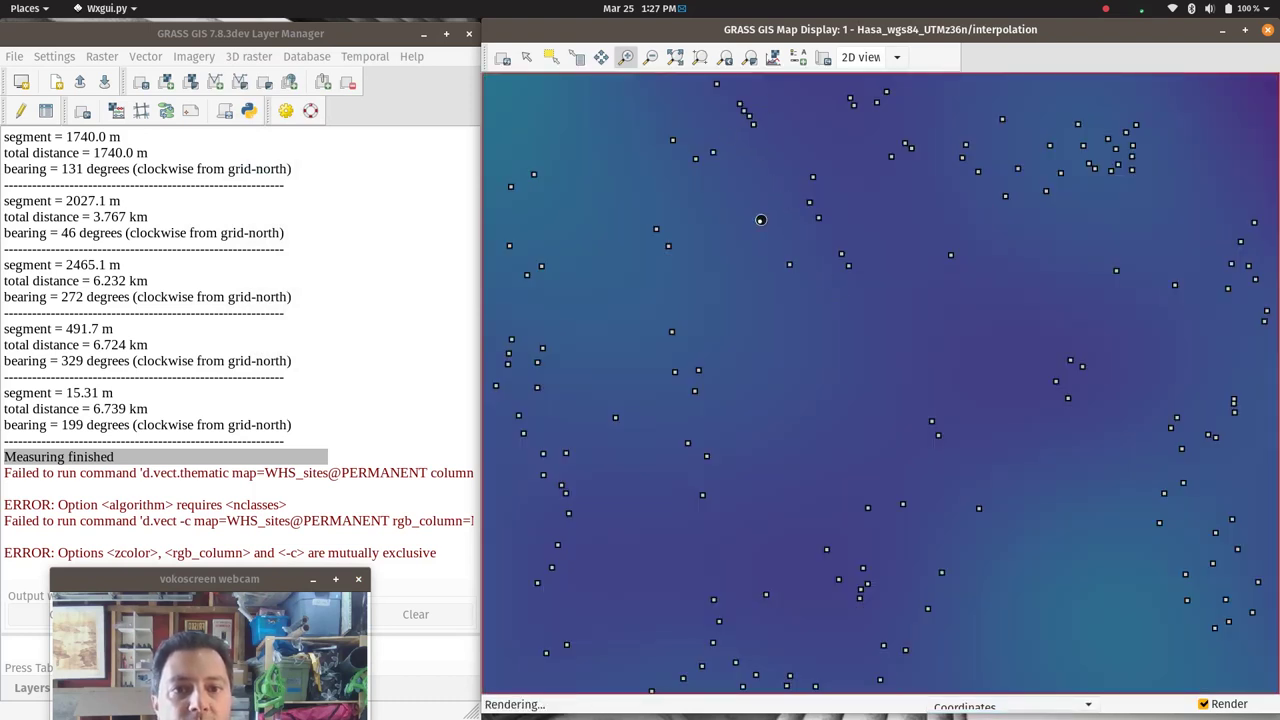
pyautogui.rightClick(769, 253)
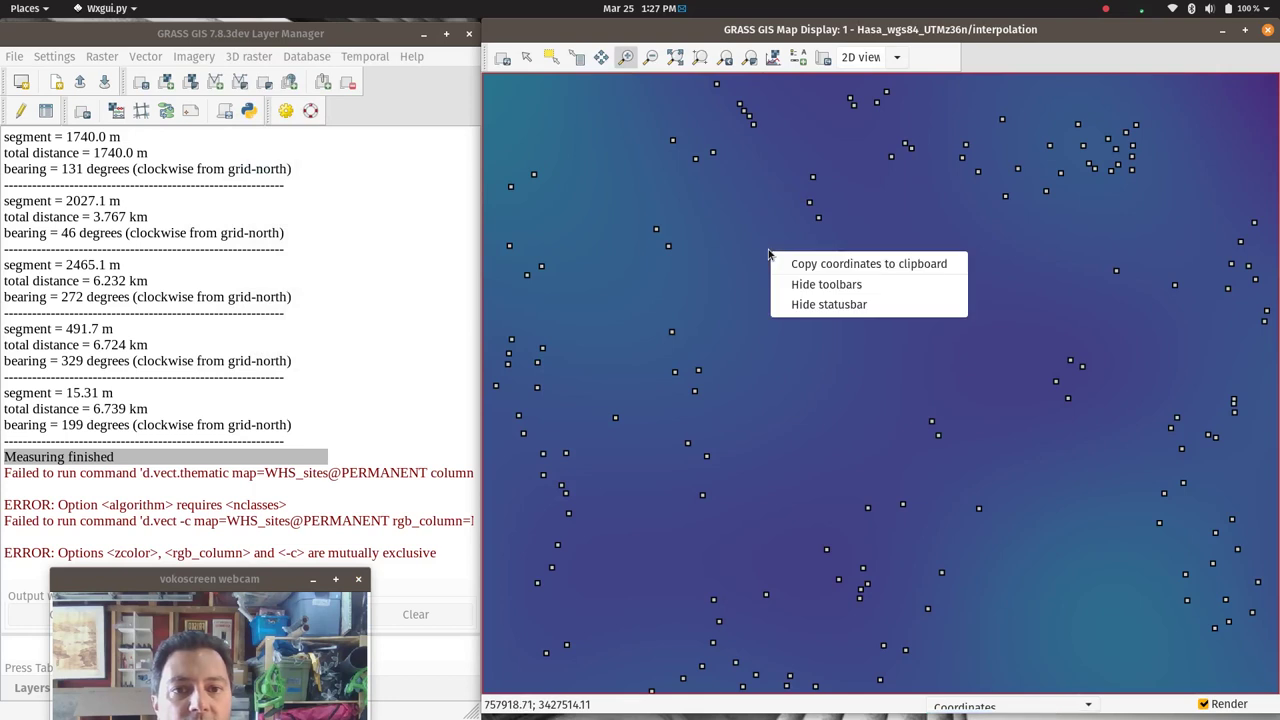
pyautogui.click(627, 61)
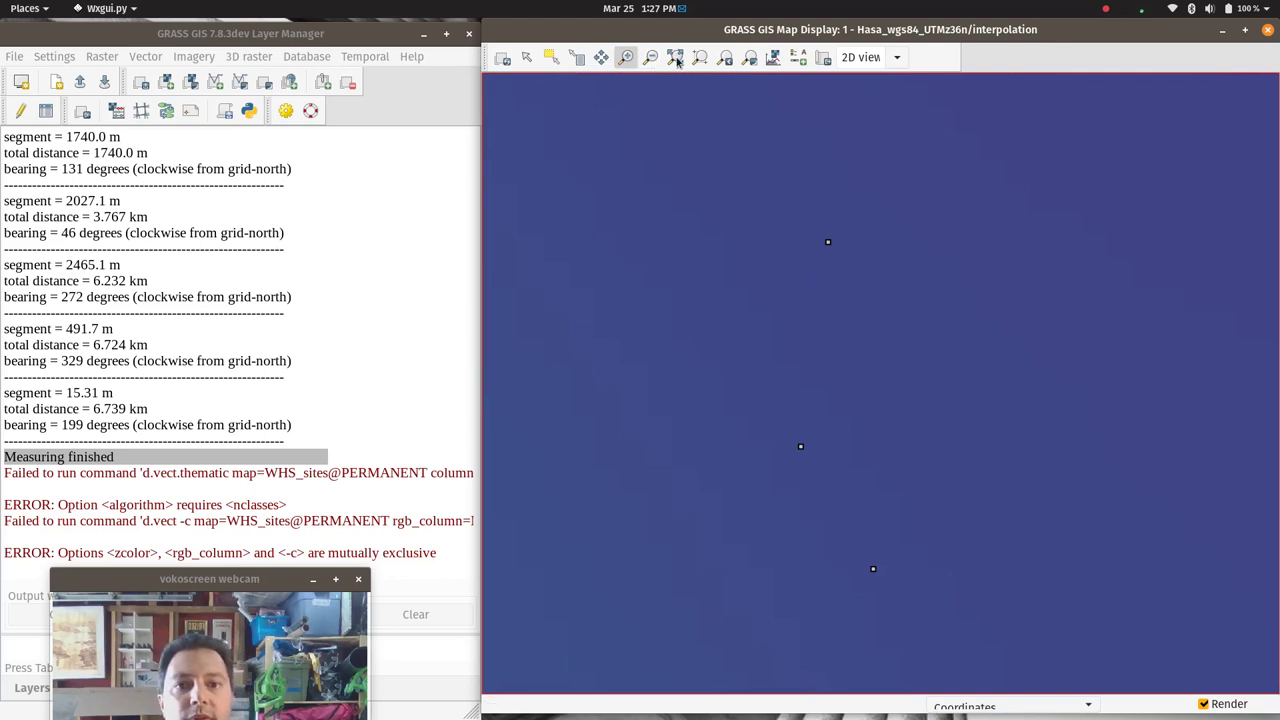
pyautogui.click(727, 60)
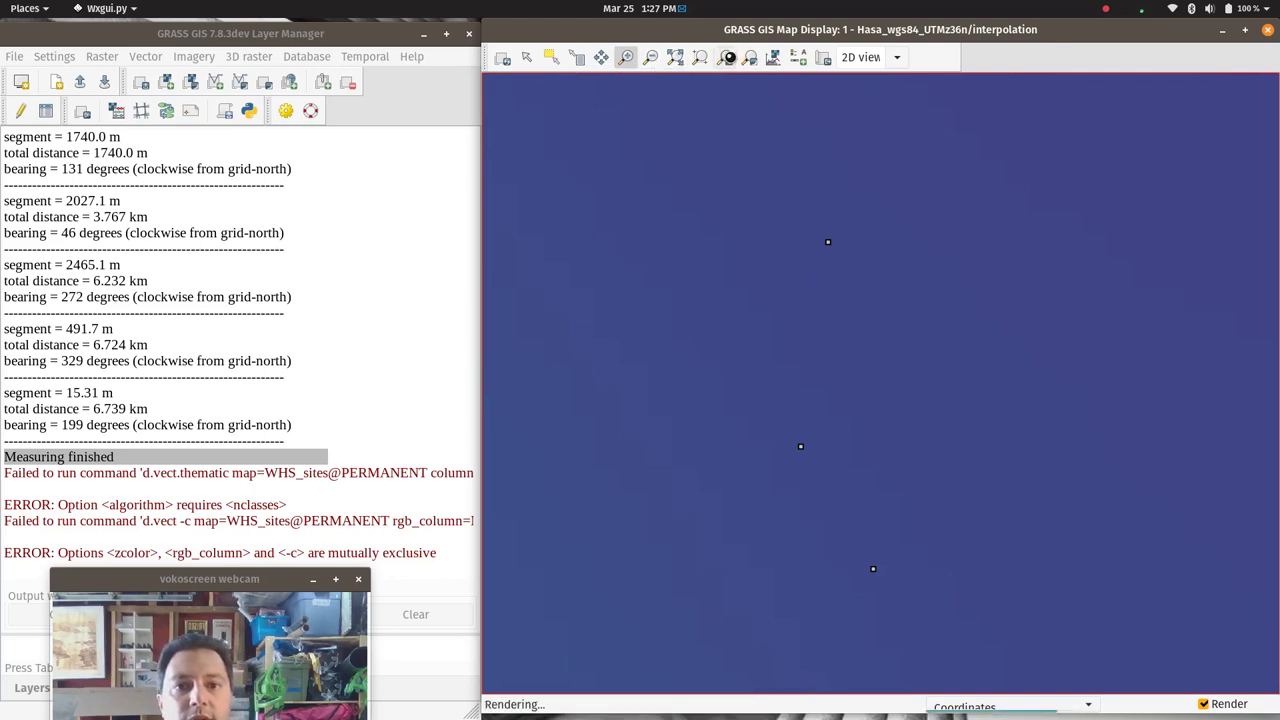
pyautogui.click(727, 58)
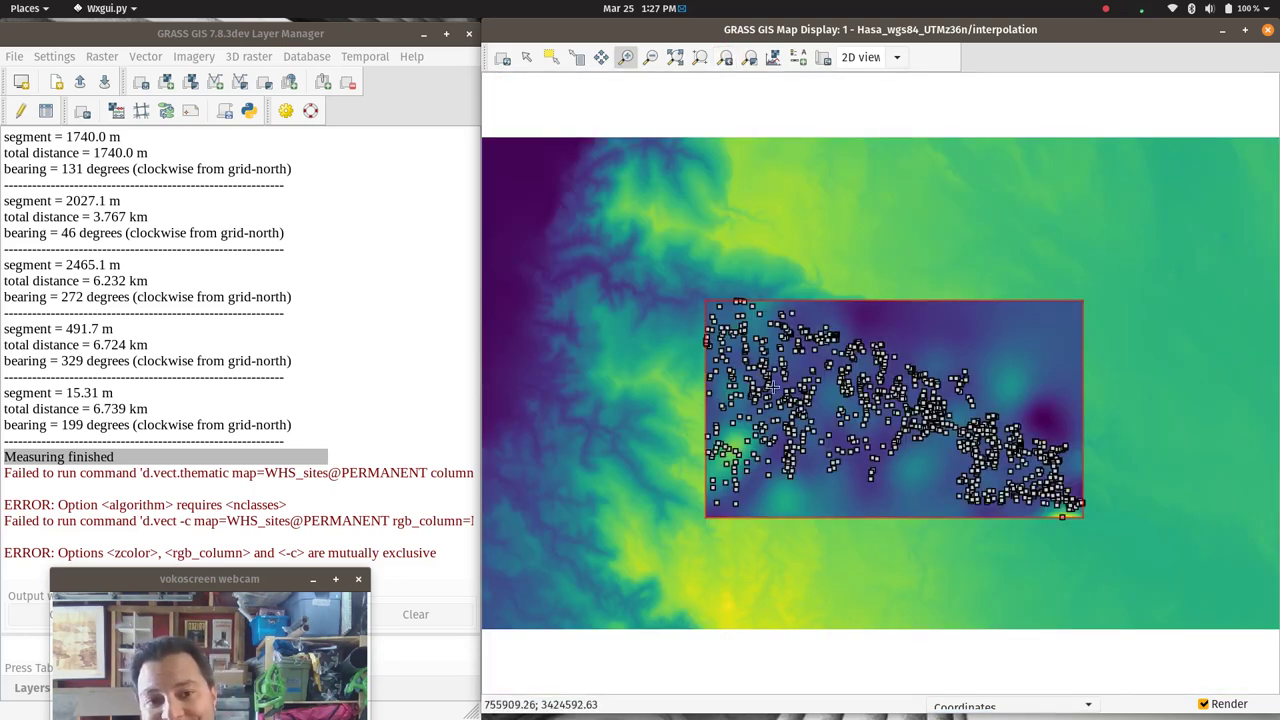
# Query the site_size_pattern raster at a spot between the site points near the surface's northwestern corner.
pyautogui.moveTo(254, 579); pyautogui.dragTo(346, 426)
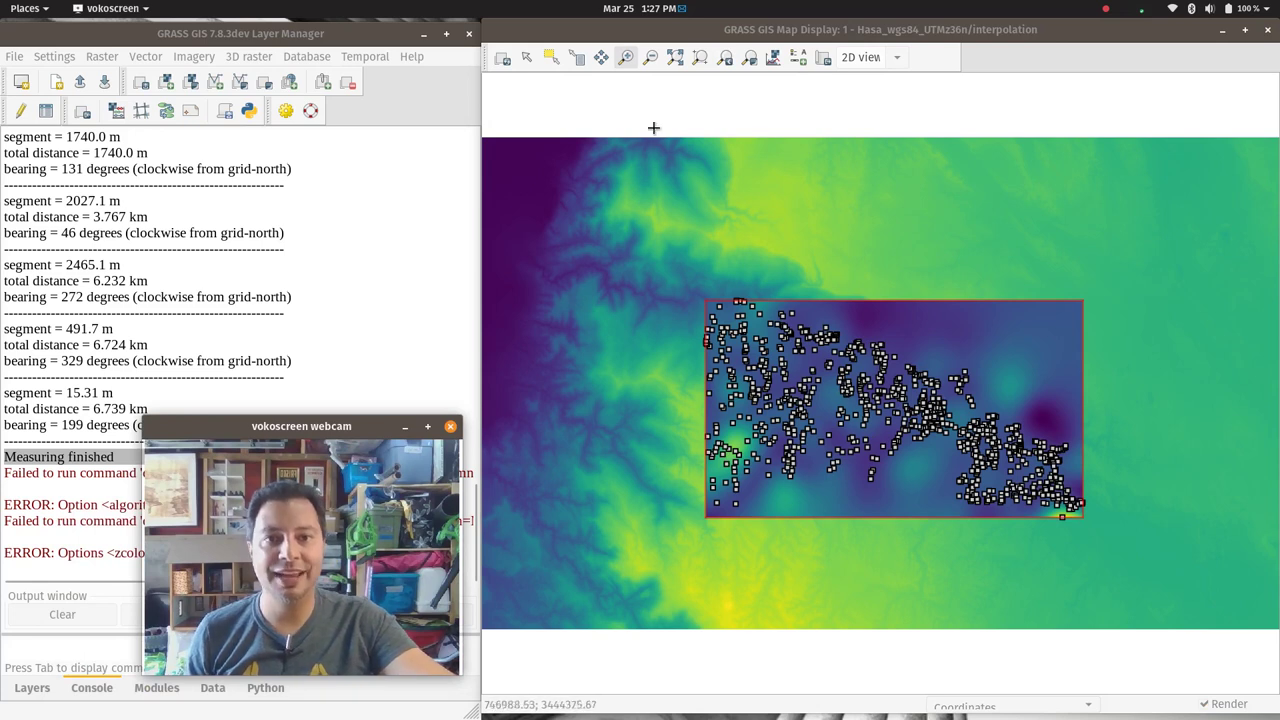
pyautogui.click(630, 60)
pyautogui.moveTo(691, 281); pyautogui.dragTo(977, 503)
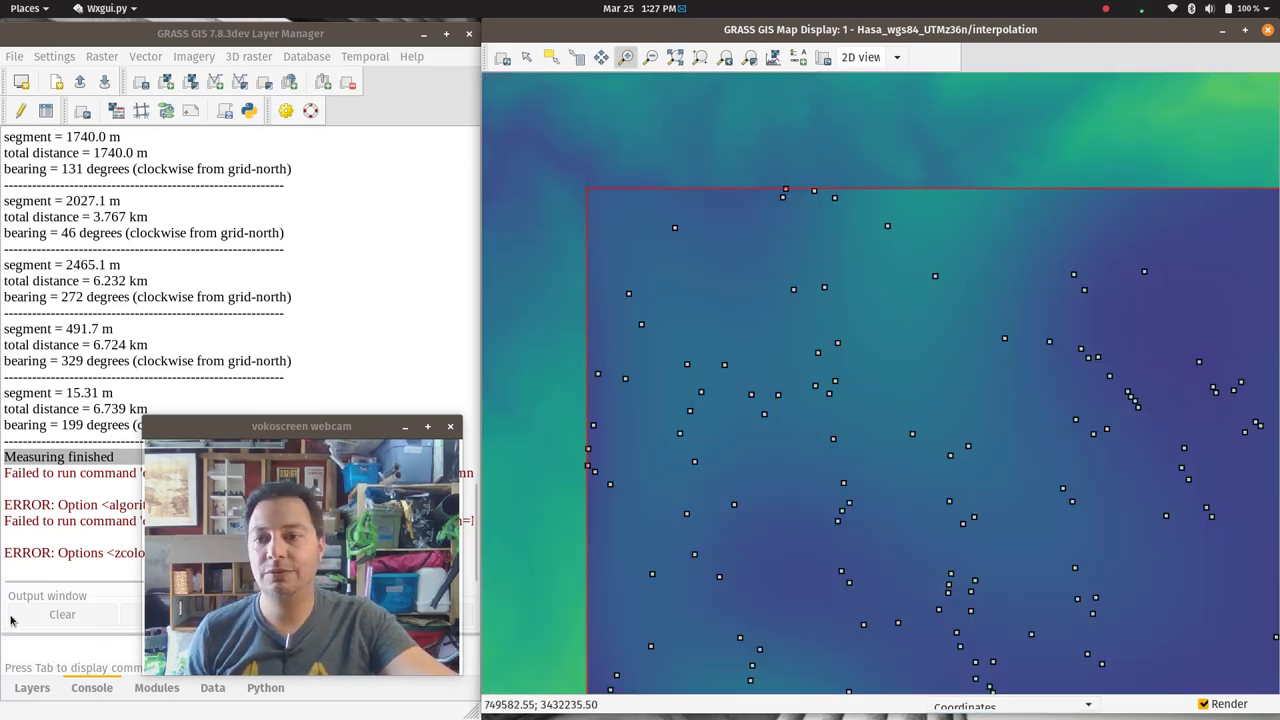
pyautogui.click(36, 688)
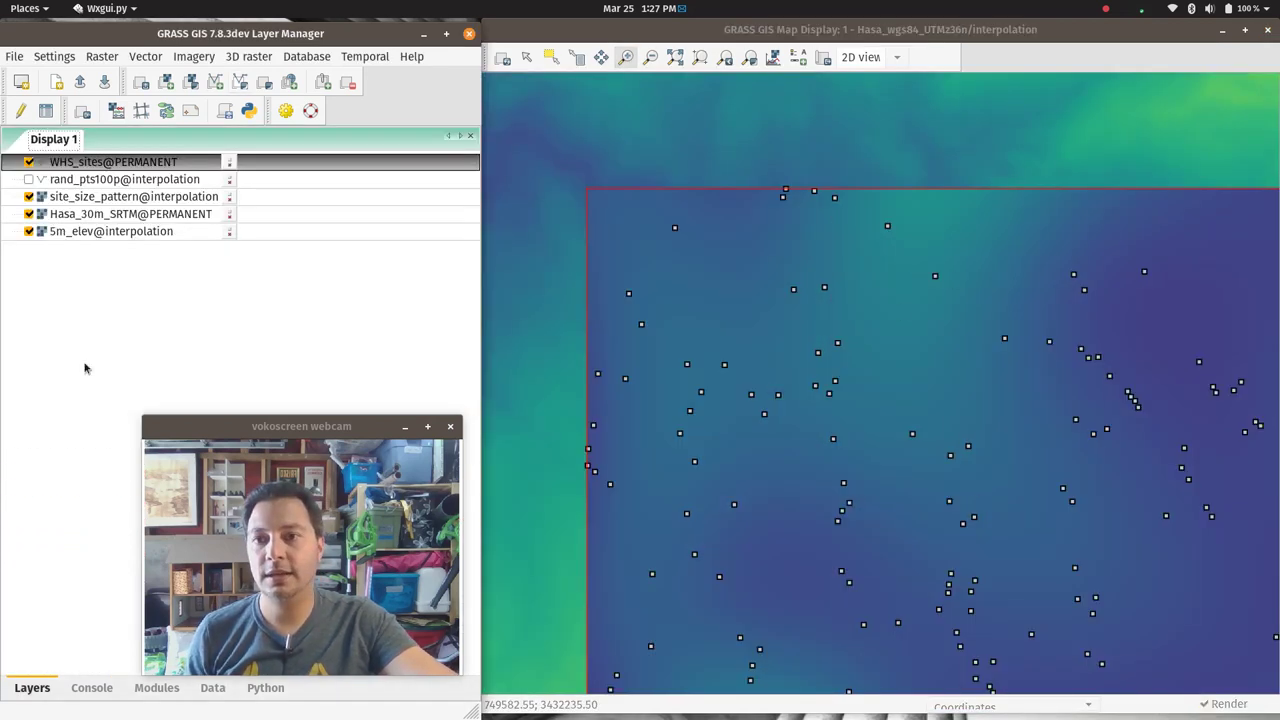
pyautogui.click(101, 198)
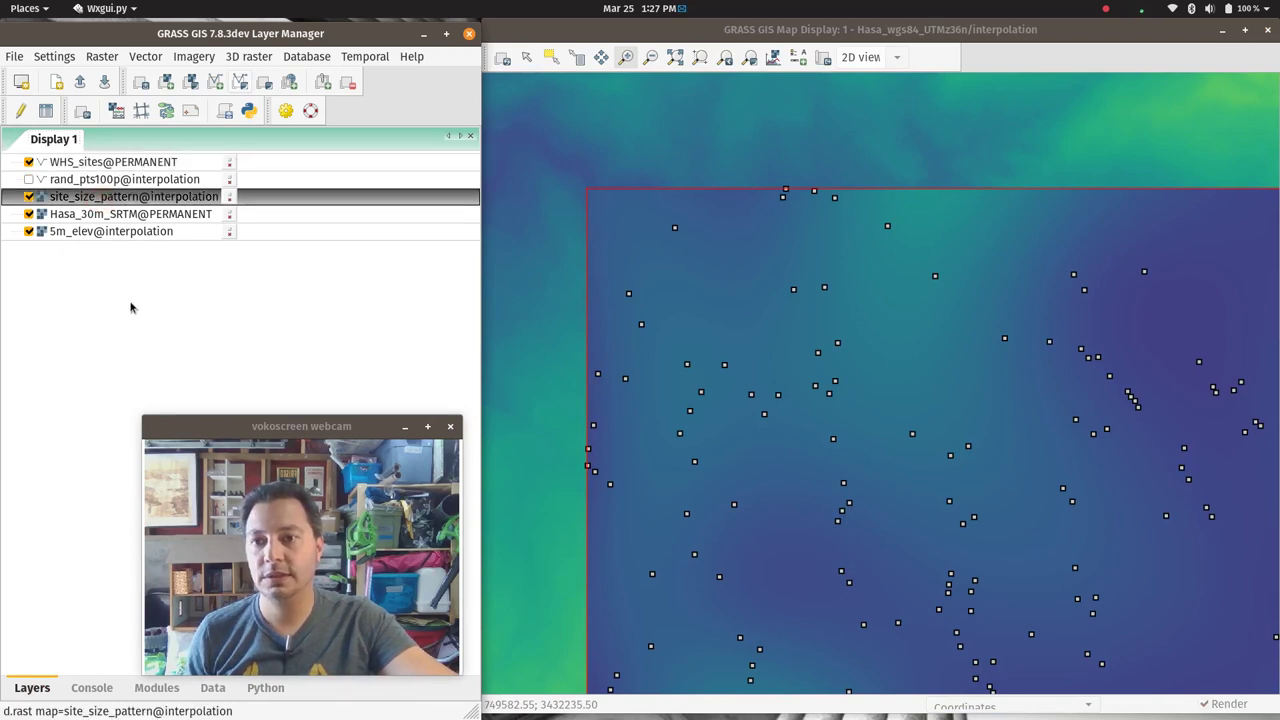
pyautogui.click(577, 62)
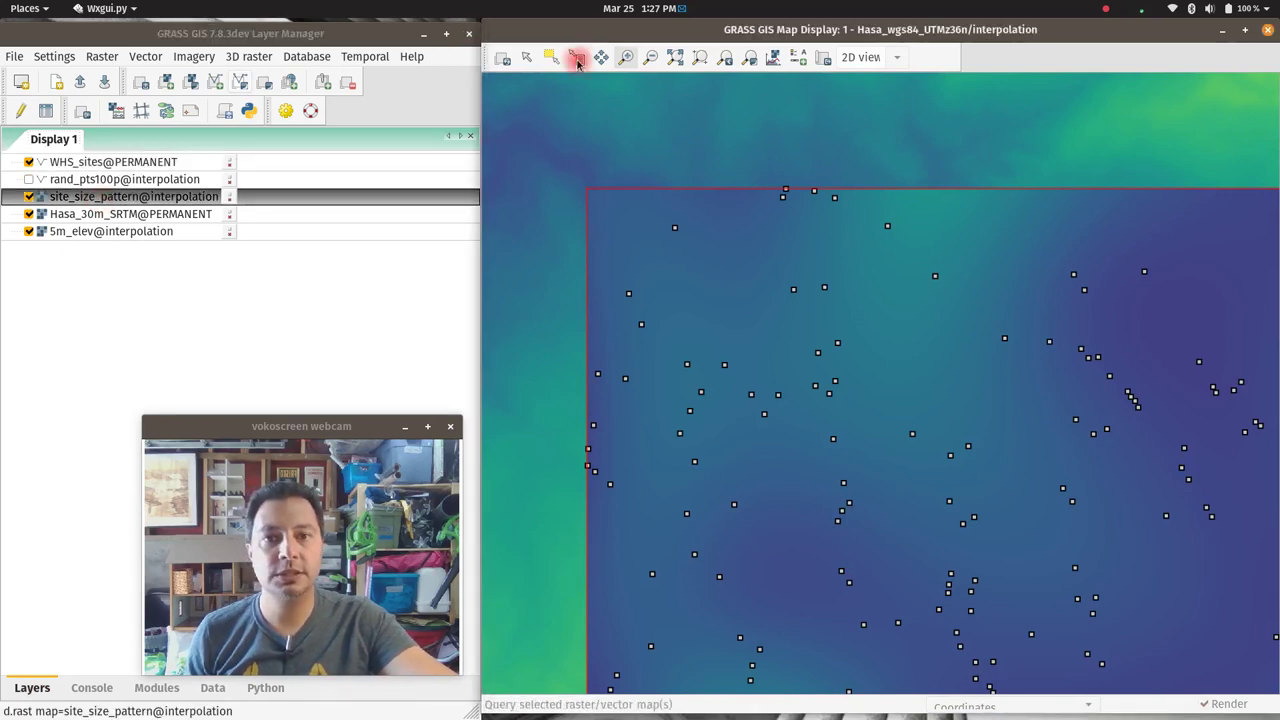
pyautogui.click(713, 284)
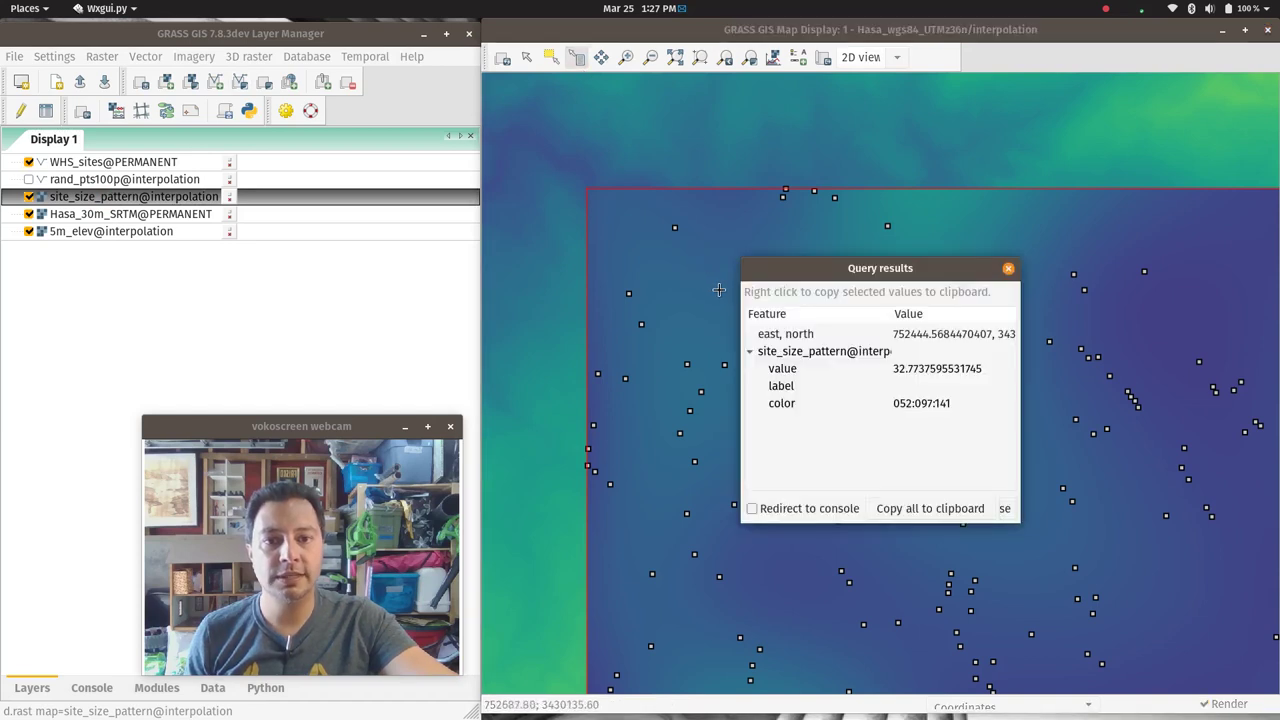
# Query site_size_pattern values at several spots on and around the northwestern site points, and move the results window off the surface.
pyautogui.click(705, 310)
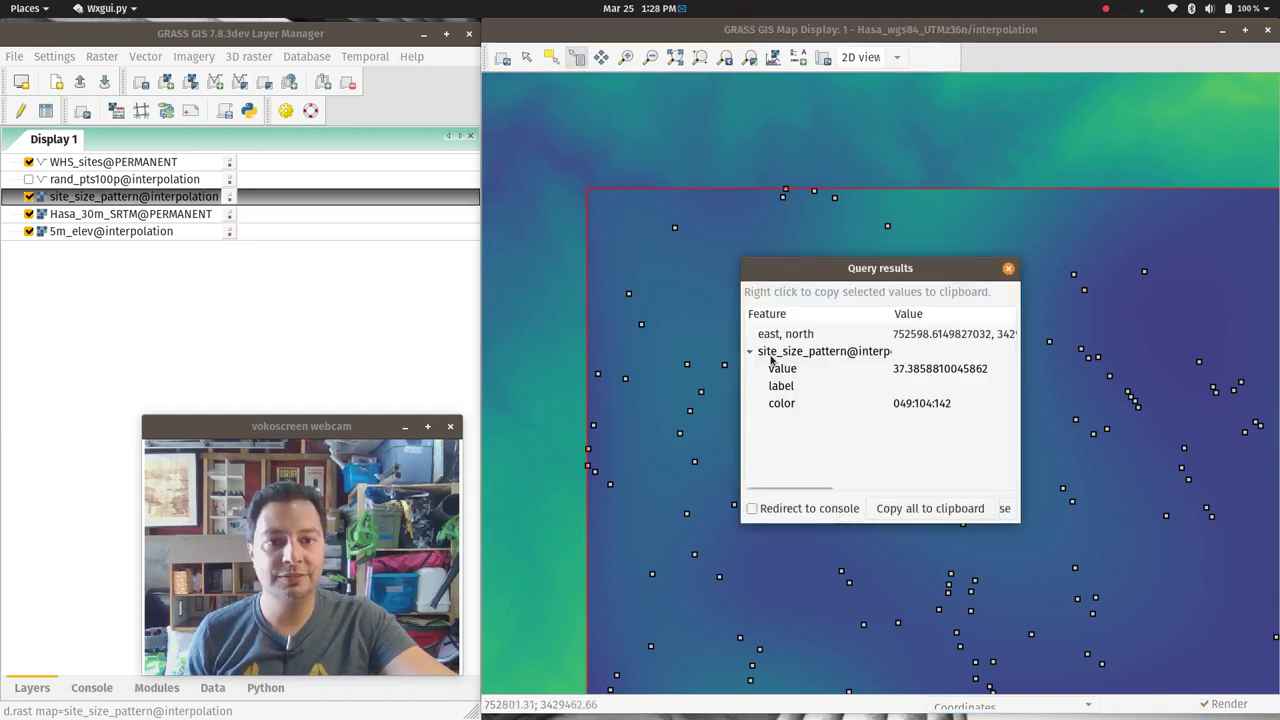
pyautogui.click(680, 320)
pyautogui.click(669, 343)
pyautogui.click(619, 236)
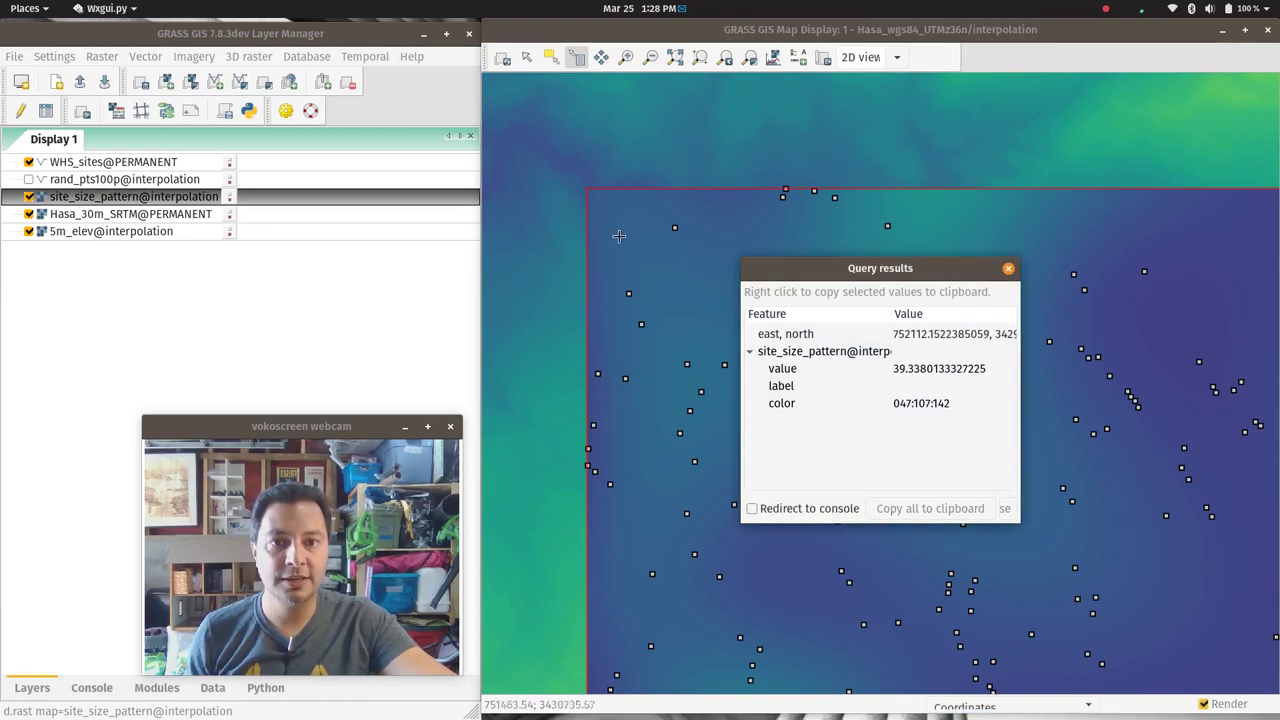
pyautogui.click(672, 231)
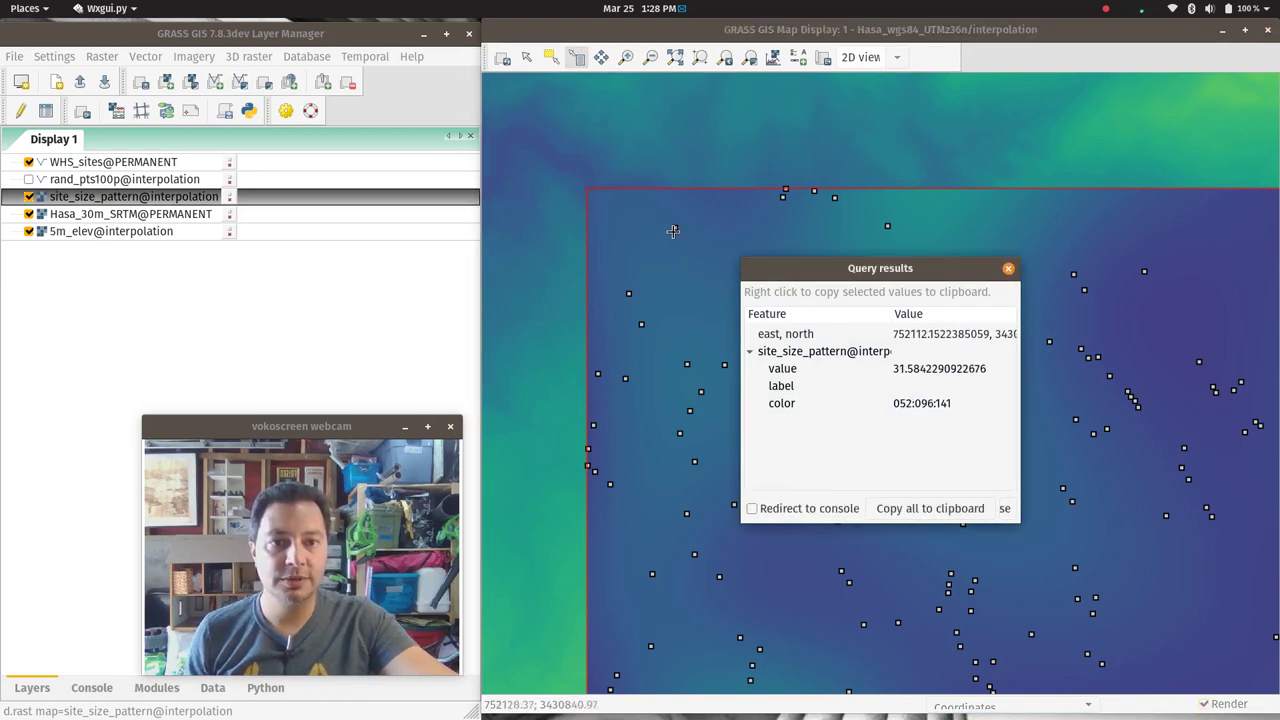
pyautogui.click(686, 362)
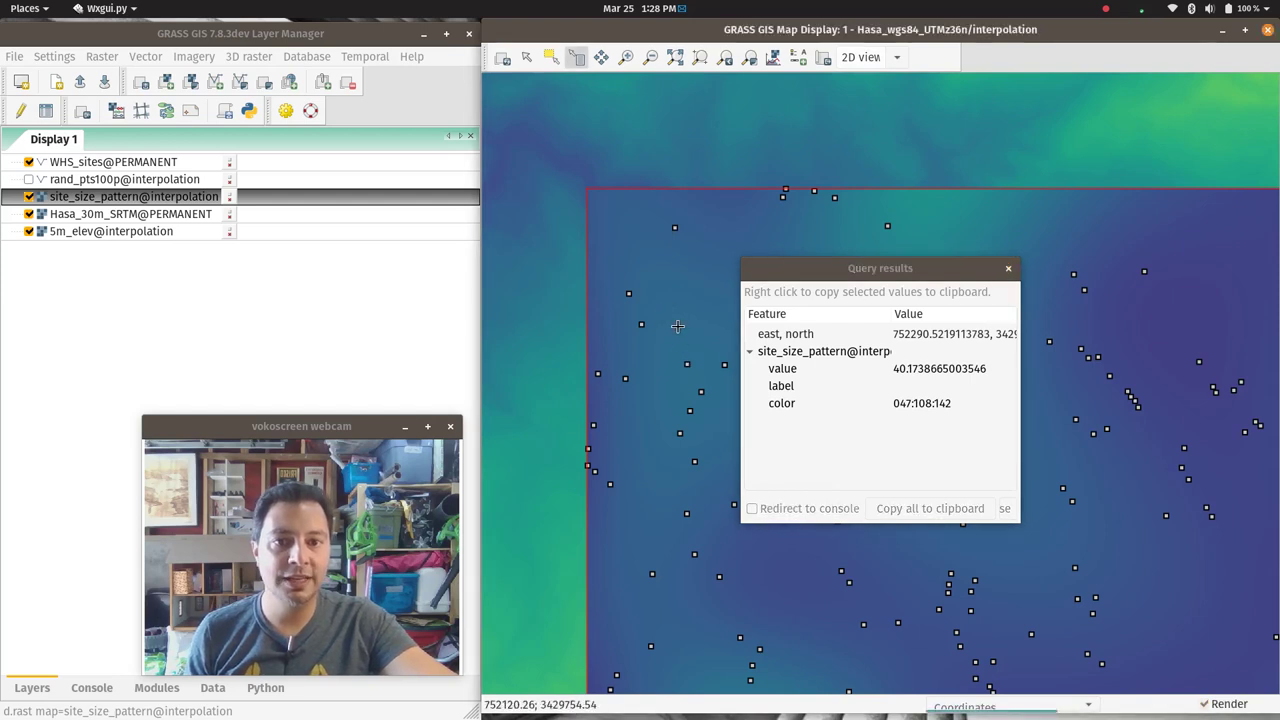
pyautogui.click(684, 256)
pyautogui.click(688, 236)
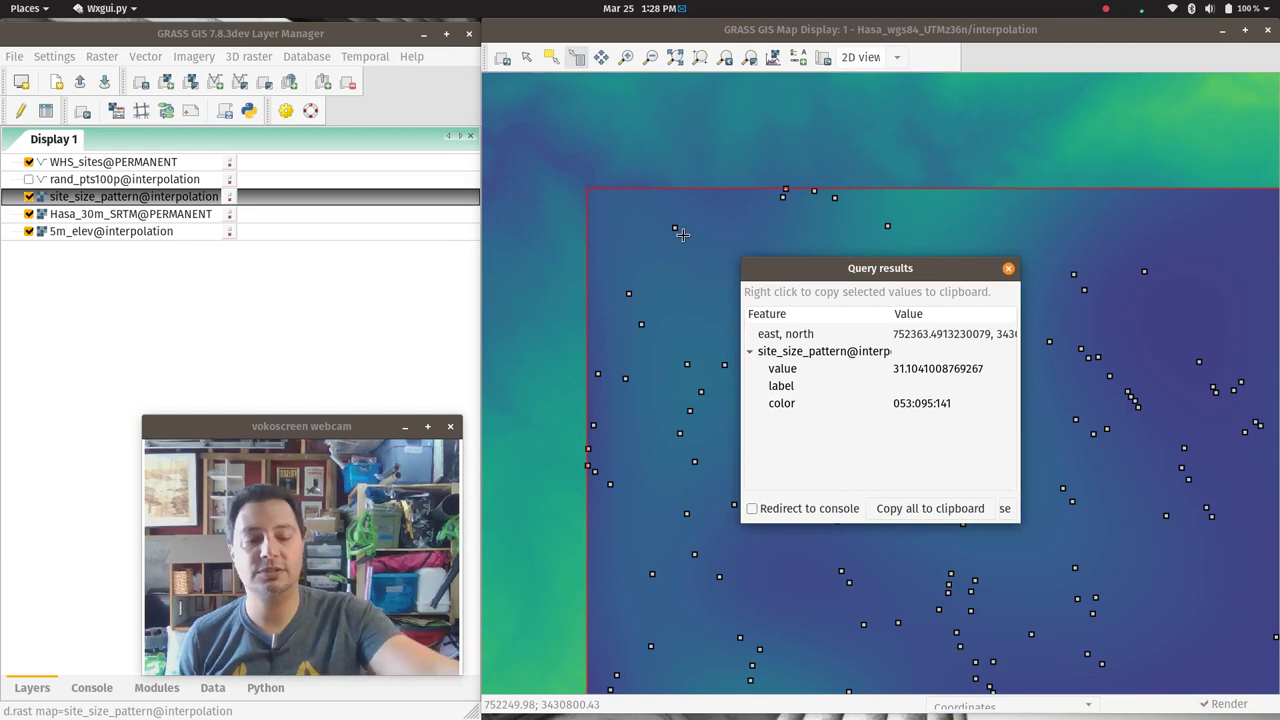
pyautogui.moveTo(955, 270); pyautogui.dragTo(555, 205)
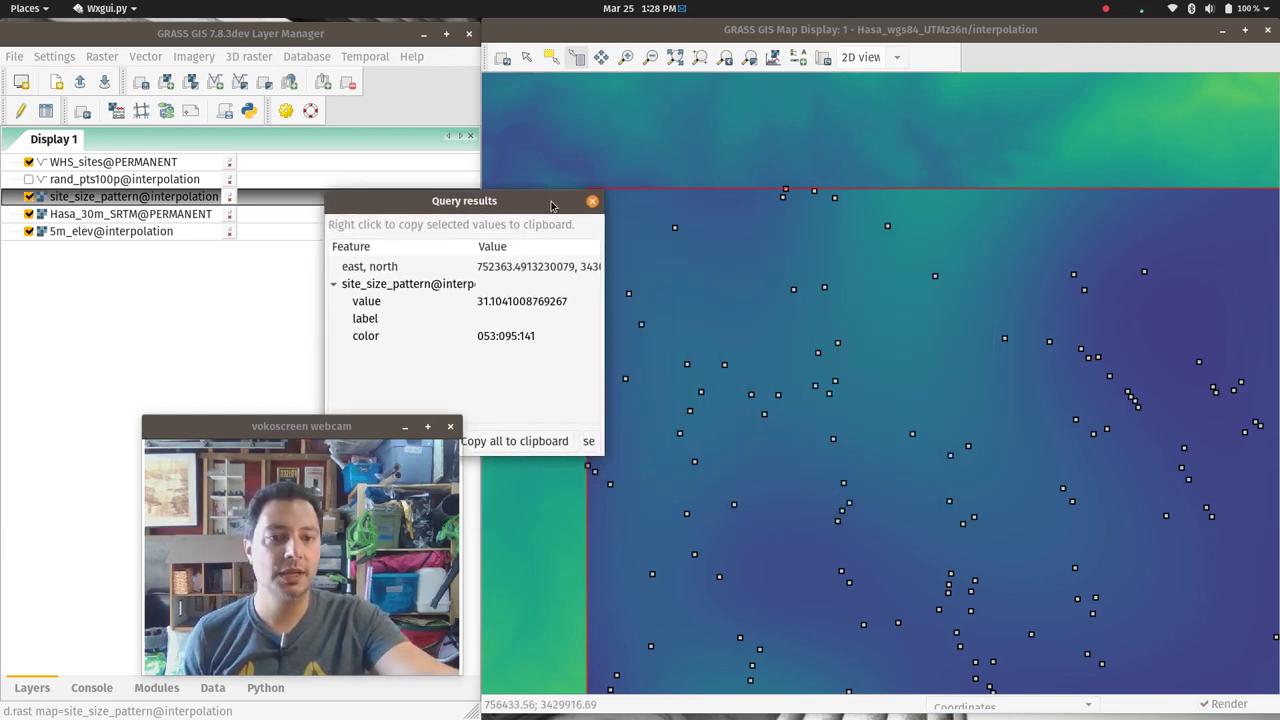
# Close the query results, return to the wider map extent and start a Gaussian kernel density surface (v.kernel) with WHS_sites@PERMANENT as input.
pyautogui.click(593, 201)
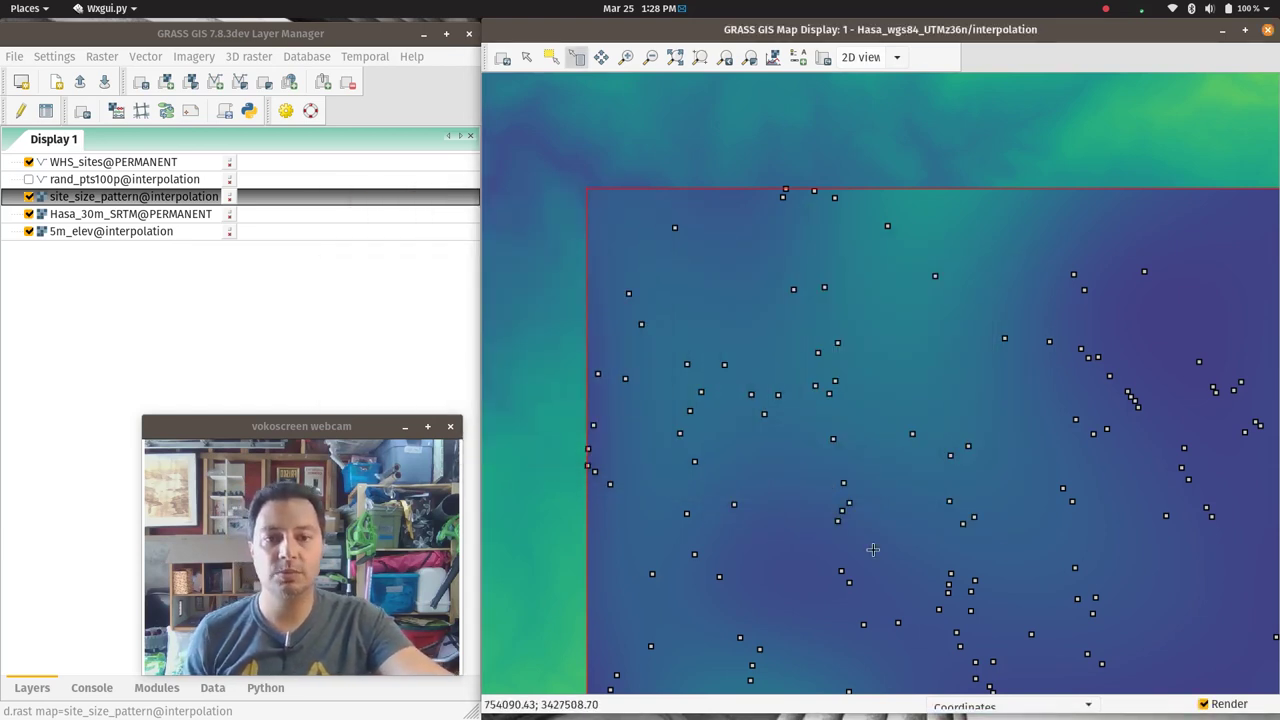
pyautogui.click(725, 57)
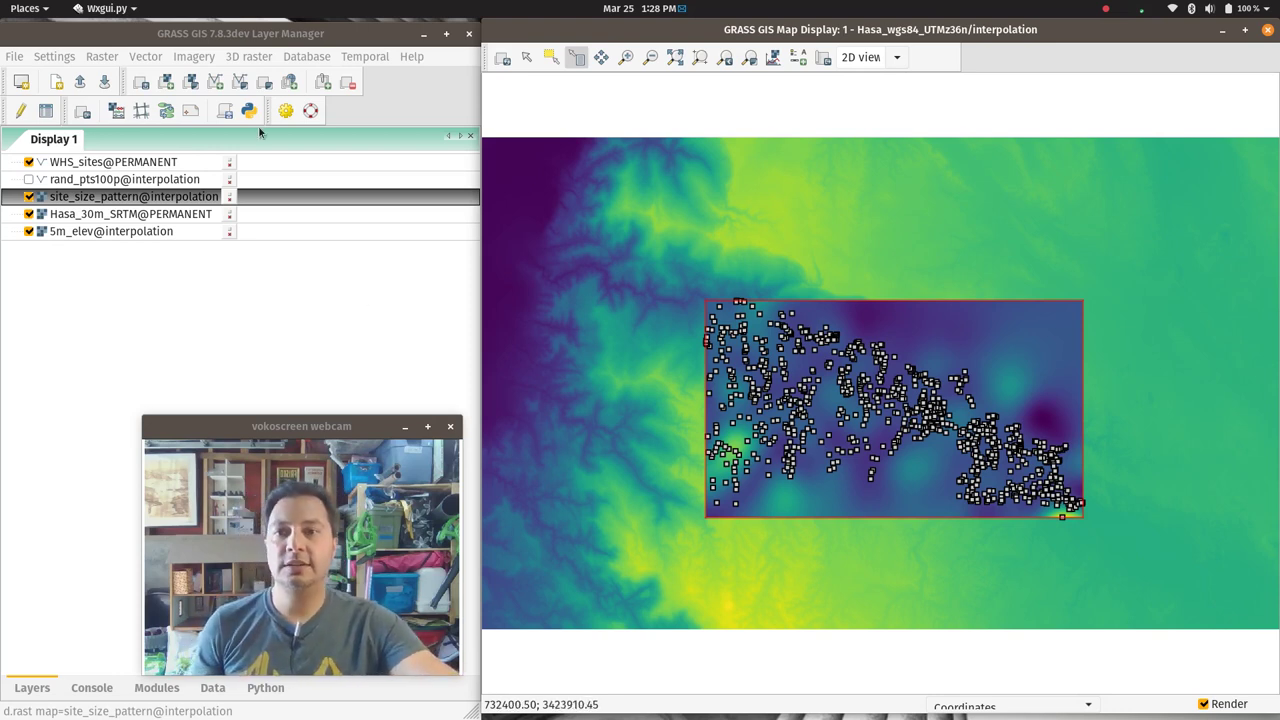
pyautogui.click(103, 57)
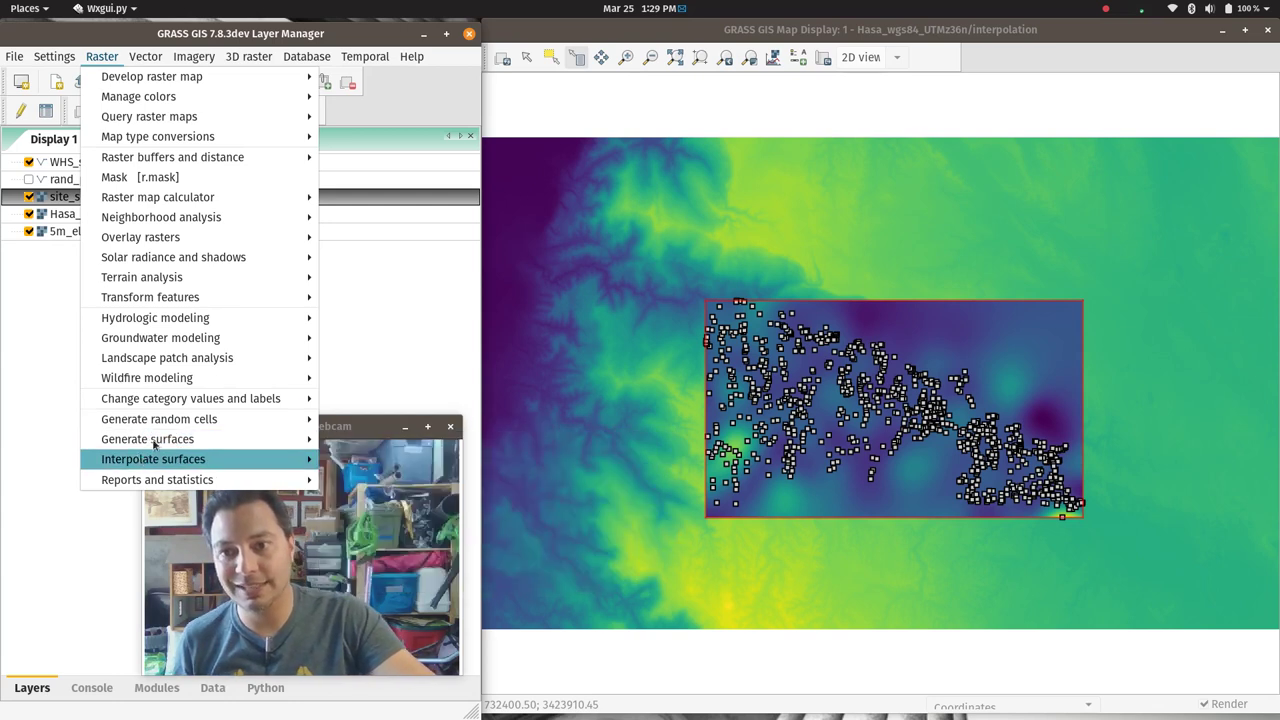
pyautogui.moveTo(168, 441)
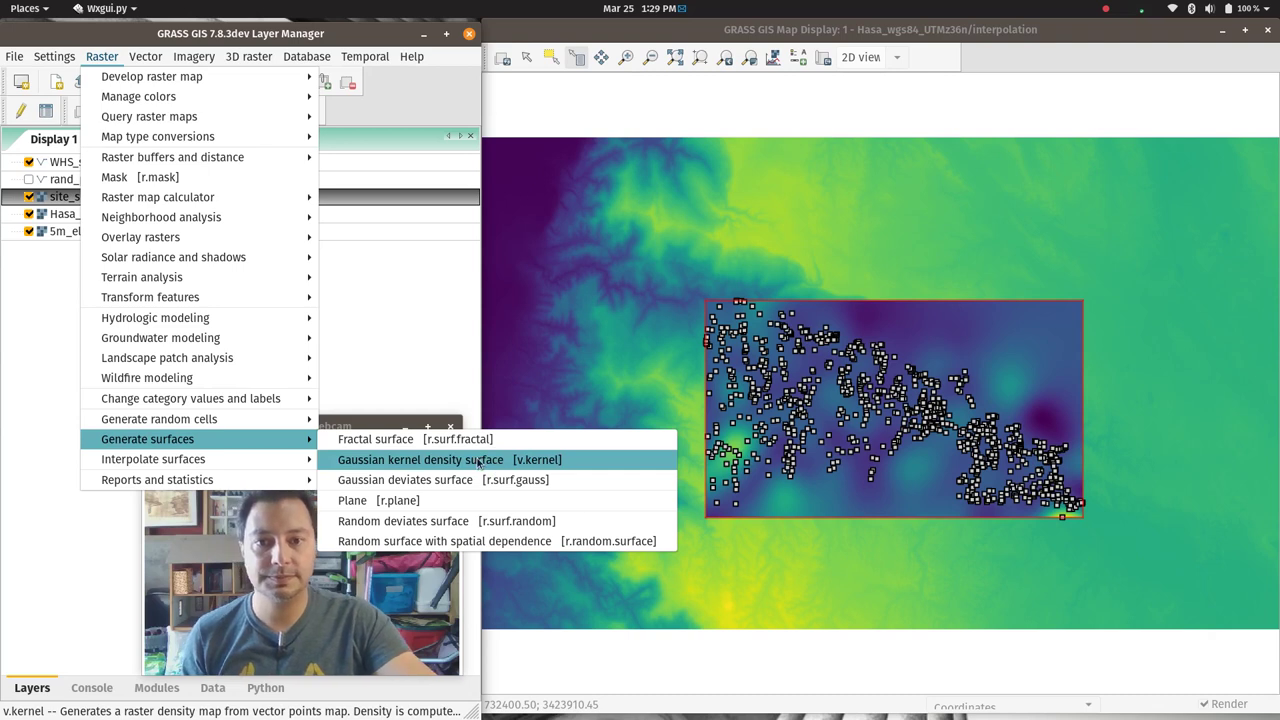
pyautogui.click(479, 463)
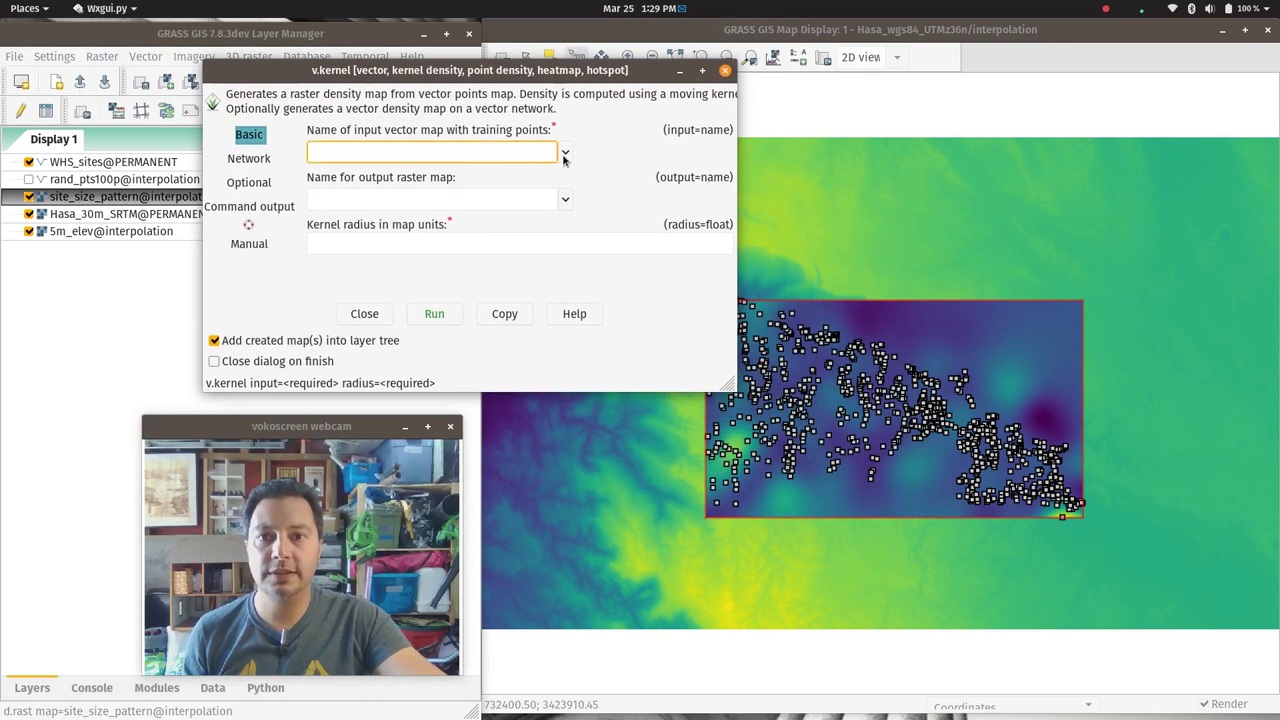
pyautogui.click(565, 155)
pyautogui.click(423, 191)
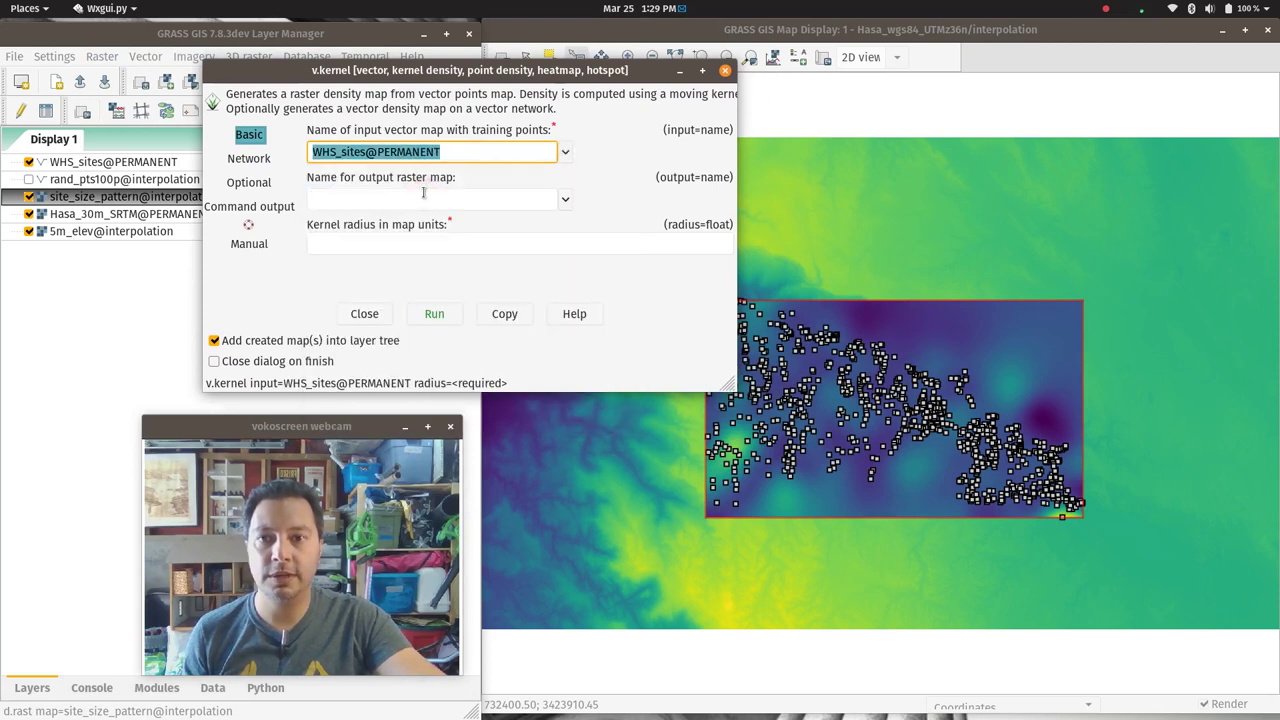
# Name the output raster WHS_site_density and set the kernel radius to 1000 map units.
pyautogui.click(510, 199)
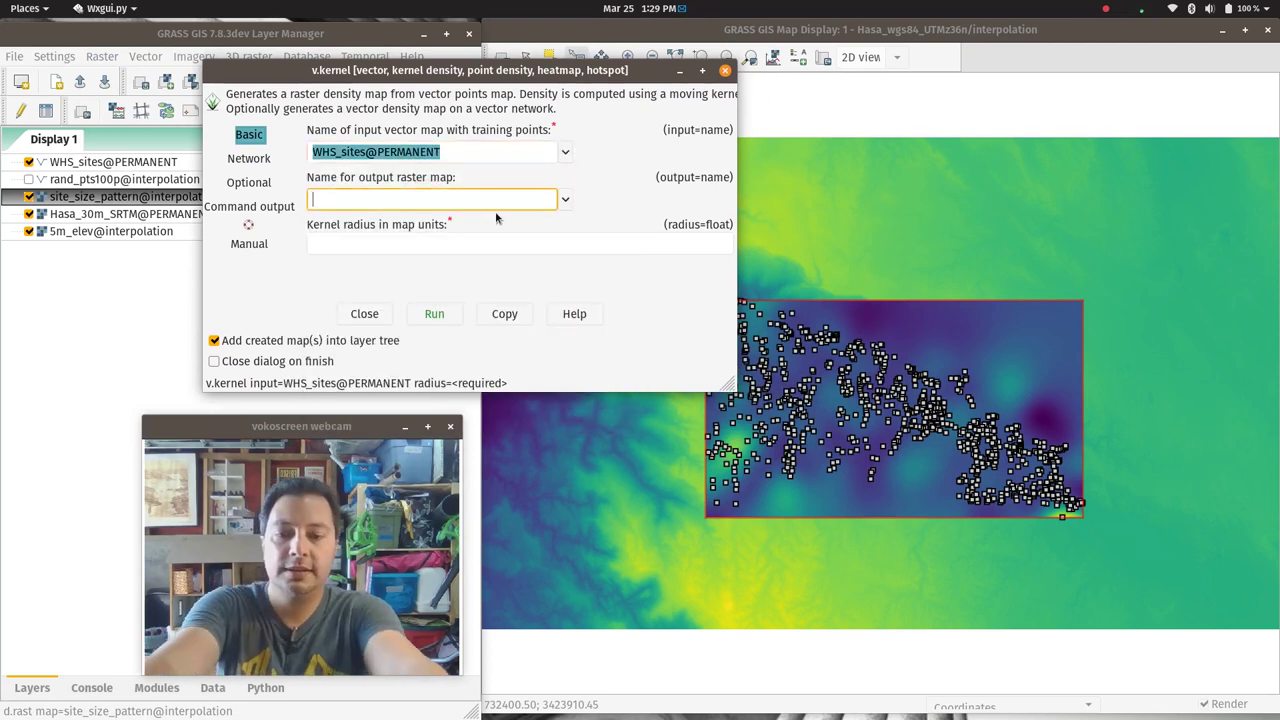
pyautogui.write('WHS_s')
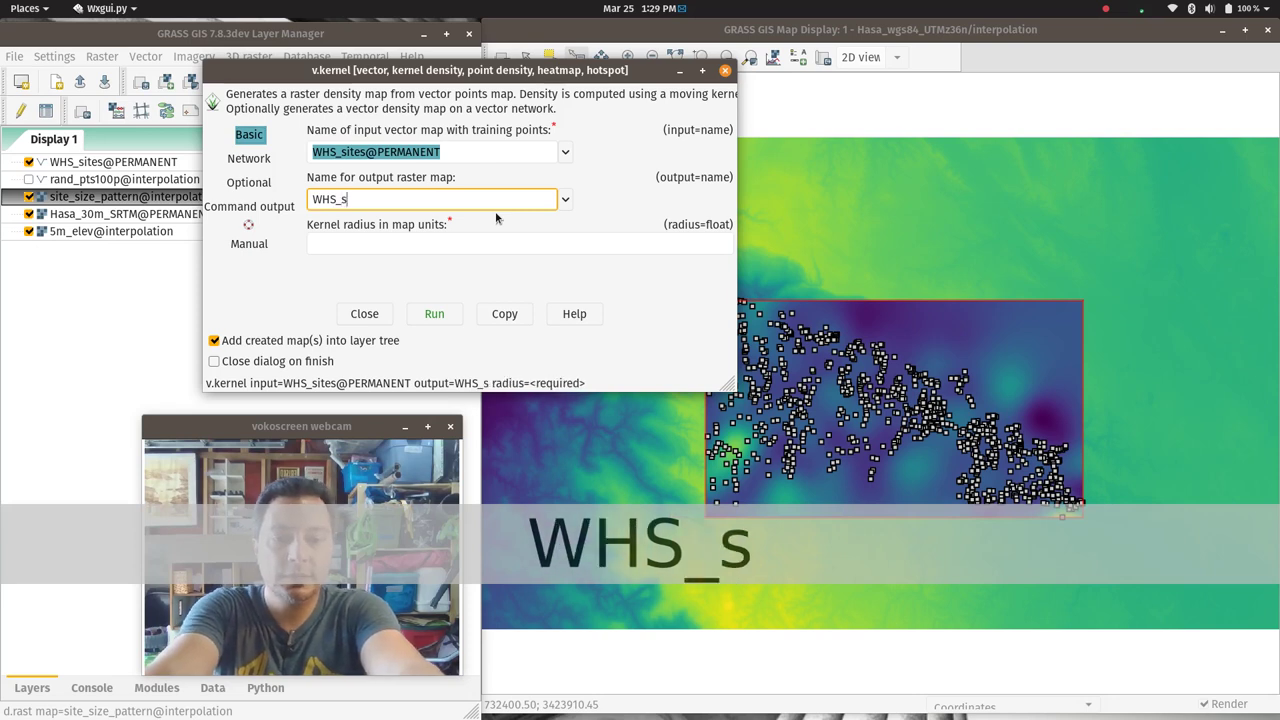
pyautogui.write('ite_density')
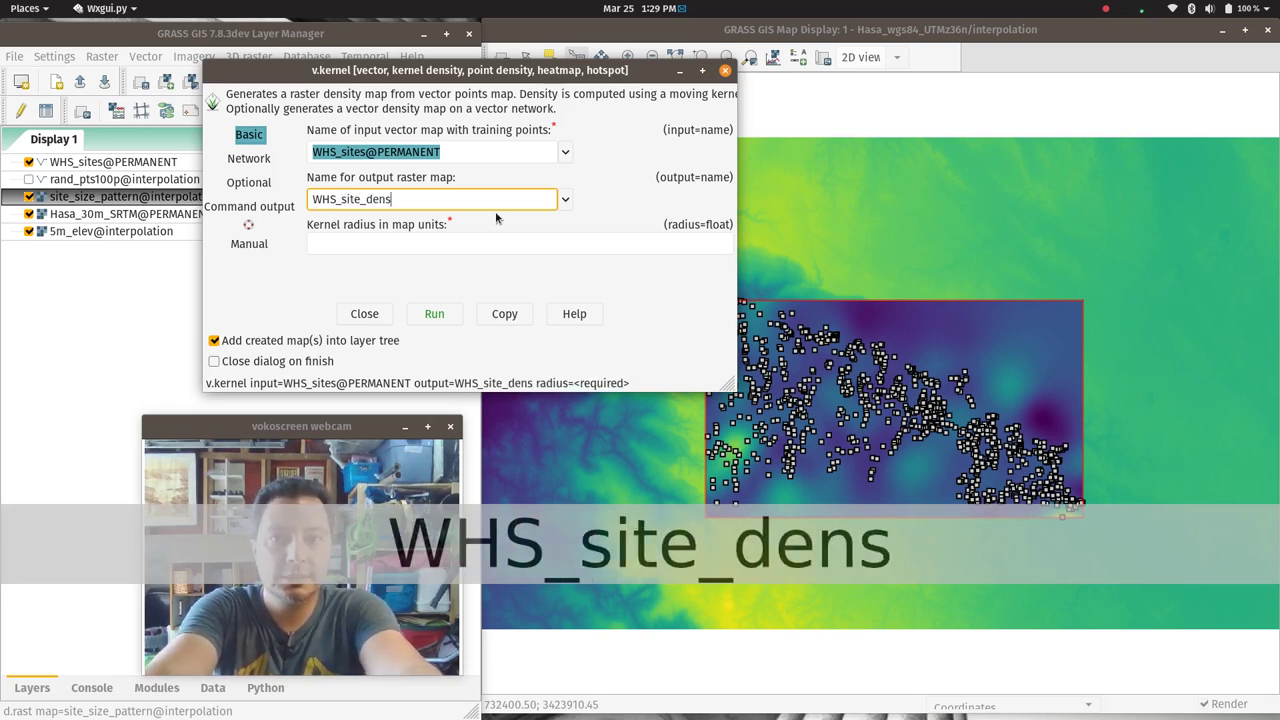
pyautogui.click(538, 246)
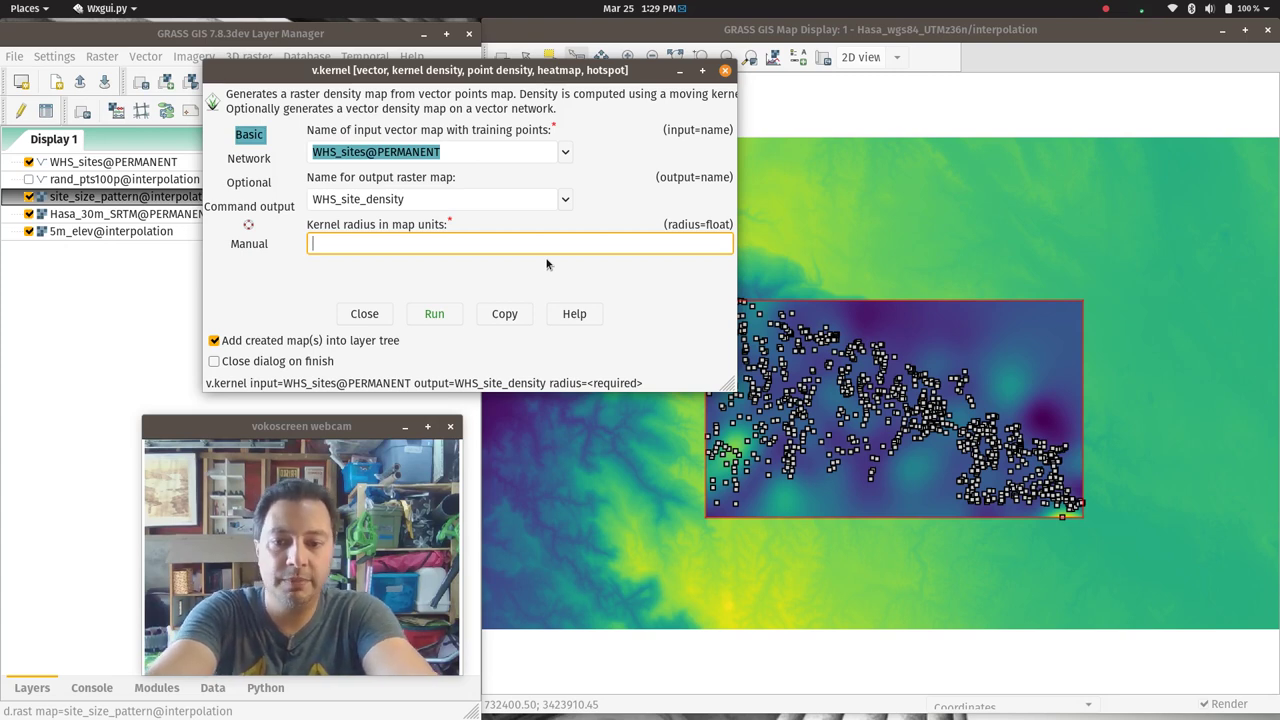
pyautogui.write('1000')
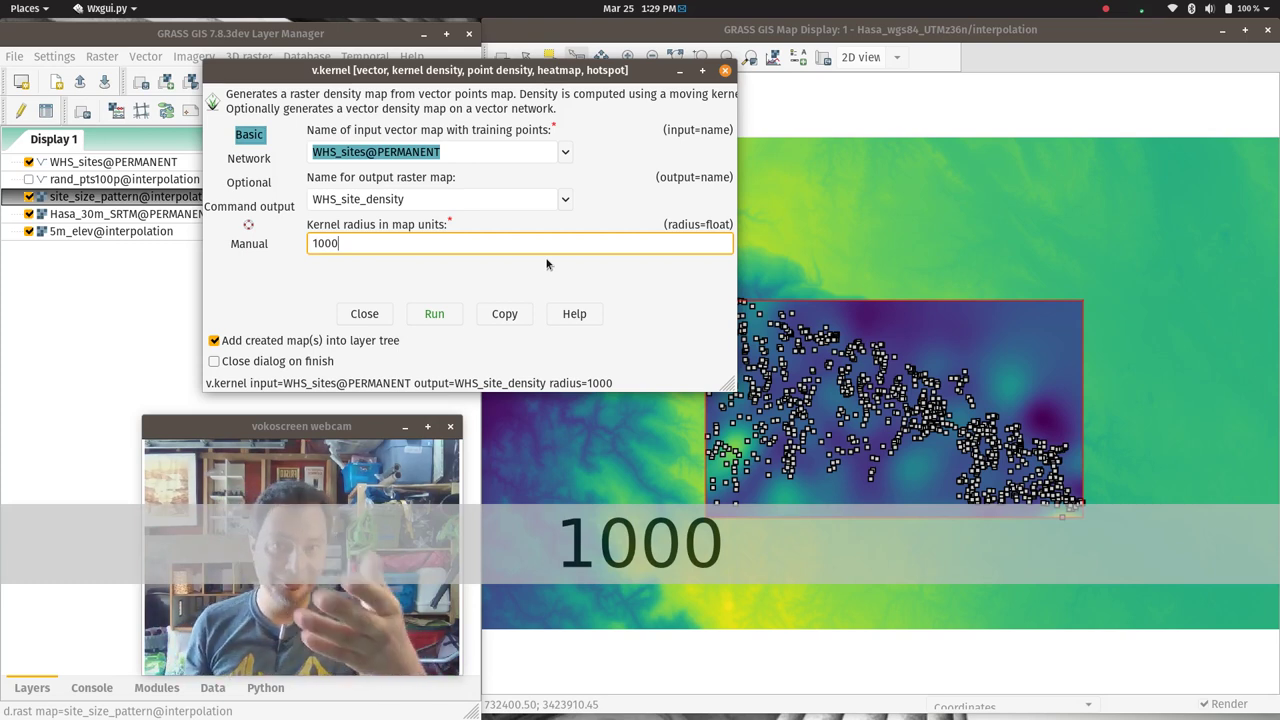
# Review the network and optional settings of v.kernel and generate the density raster with the 1000 radius.
pyautogui.click(246, 158)
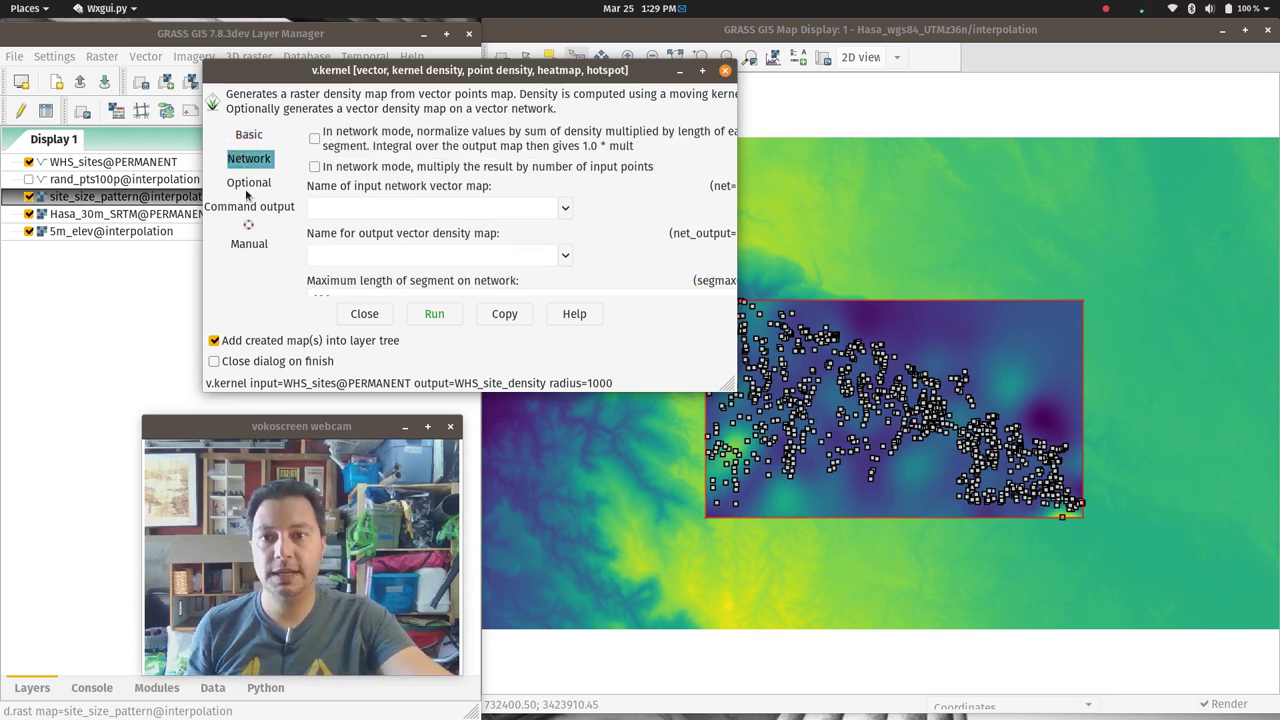
pyautogui.click(256, 184)
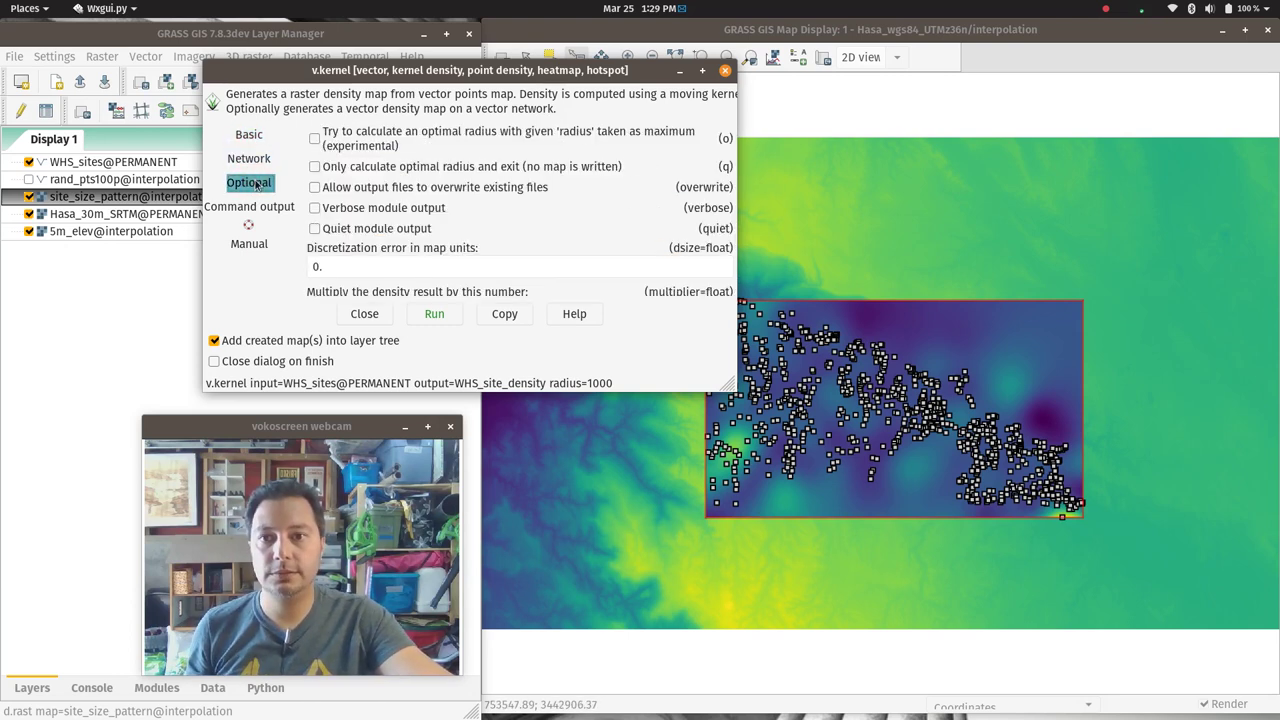
pyautogui.click(249, 160)
pyautogui.click(258, 183)
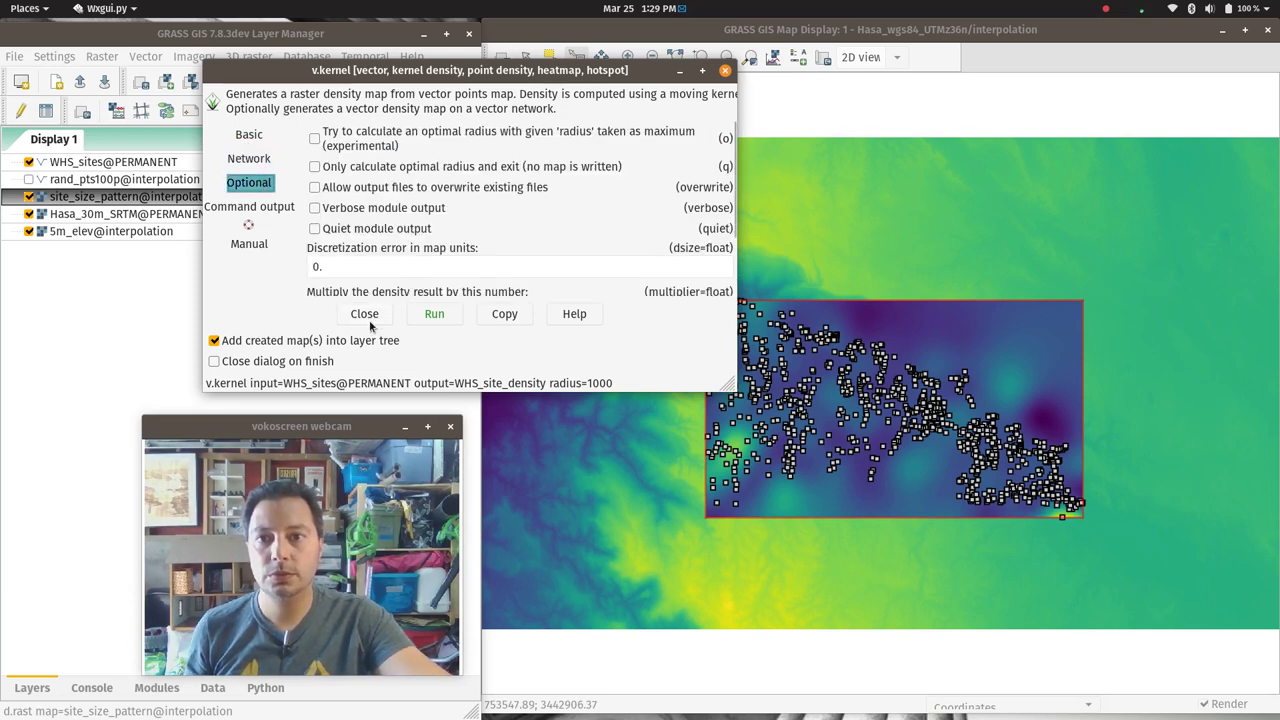
pyautogui.click(432, 316)
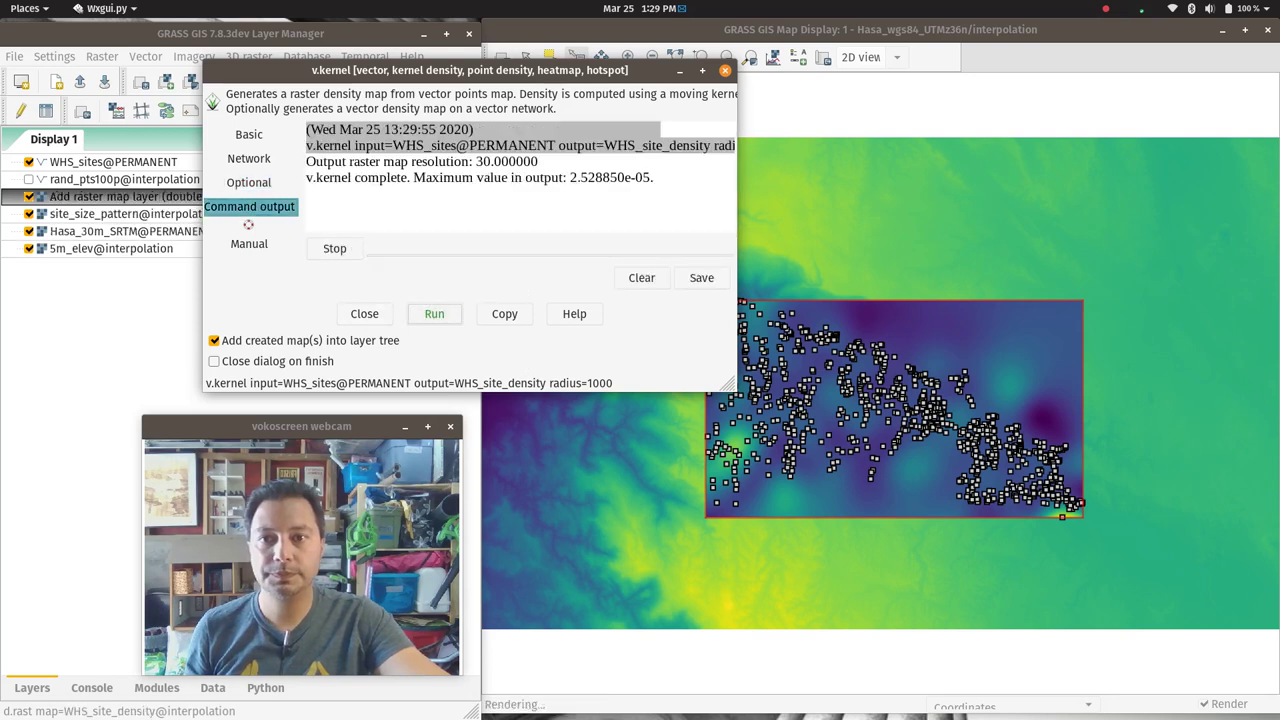
# Examine the WHS_site_density surface up close around the site points in the region's northwestern part.
pyautogui.click(1066, 41)
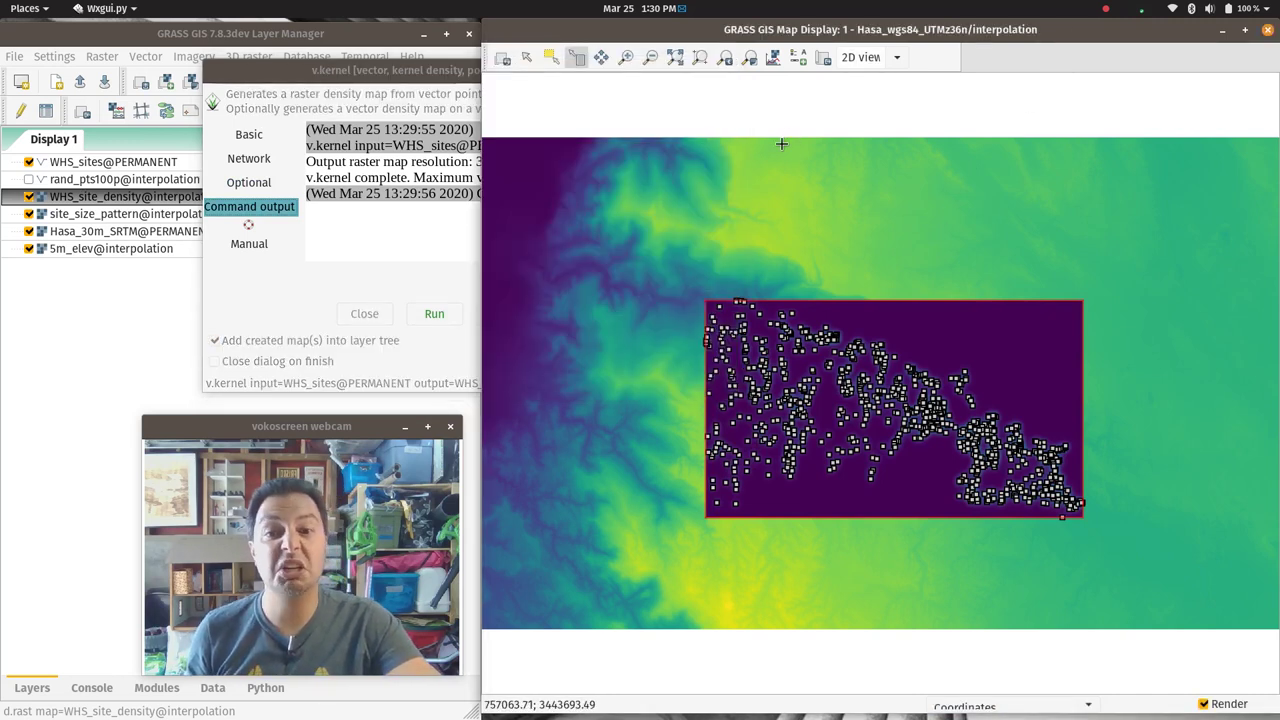
pyautogui.click(623, 57)
pyautogui.moveTo(740, 323); pyautogui.dragTo(840, 410)
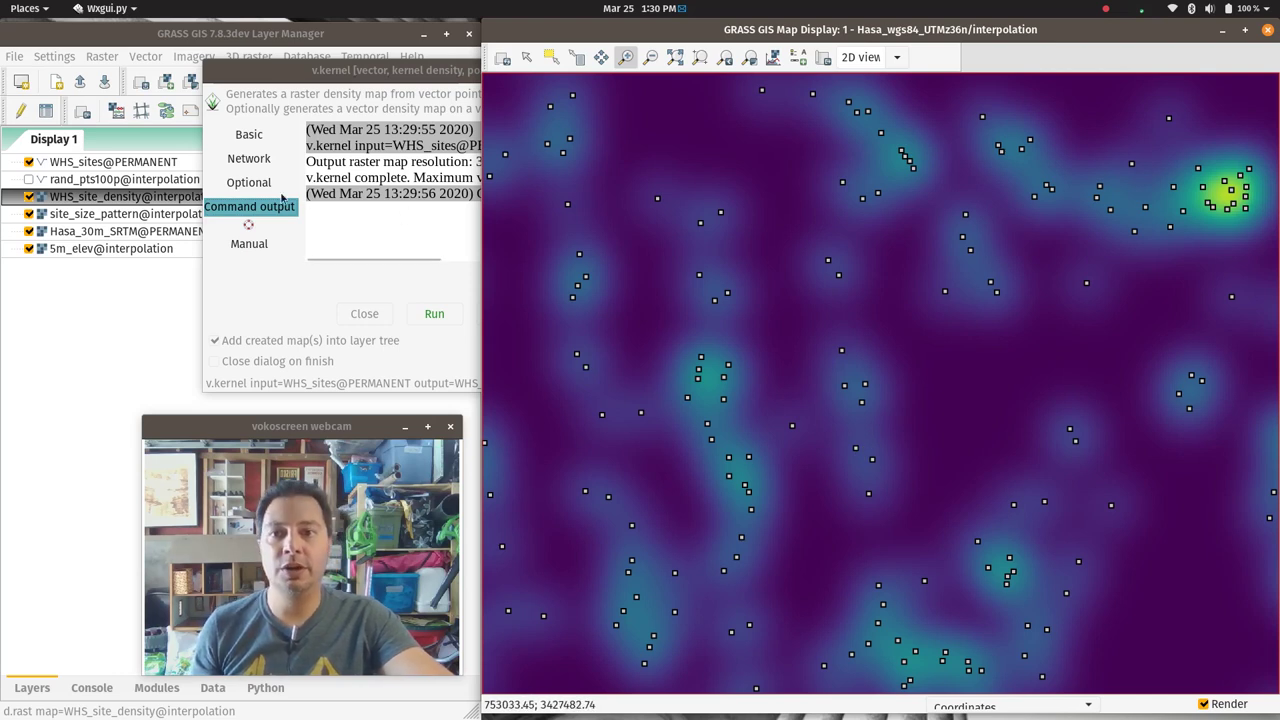
# Regenerate the WHS_site_density raster with a kernel radius of 5000, allowing the existing output to be overwritten.
pyautogui.click(246, 136)
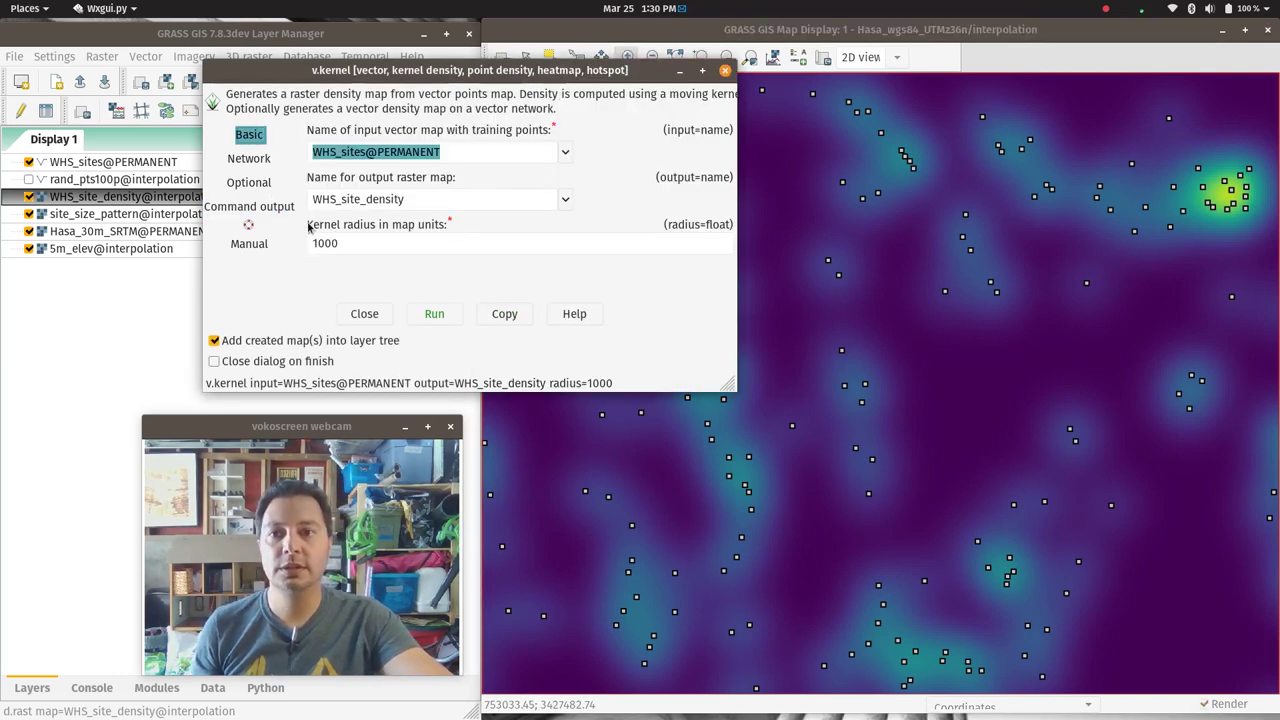
pyautogui.doubleClick(352, 243)
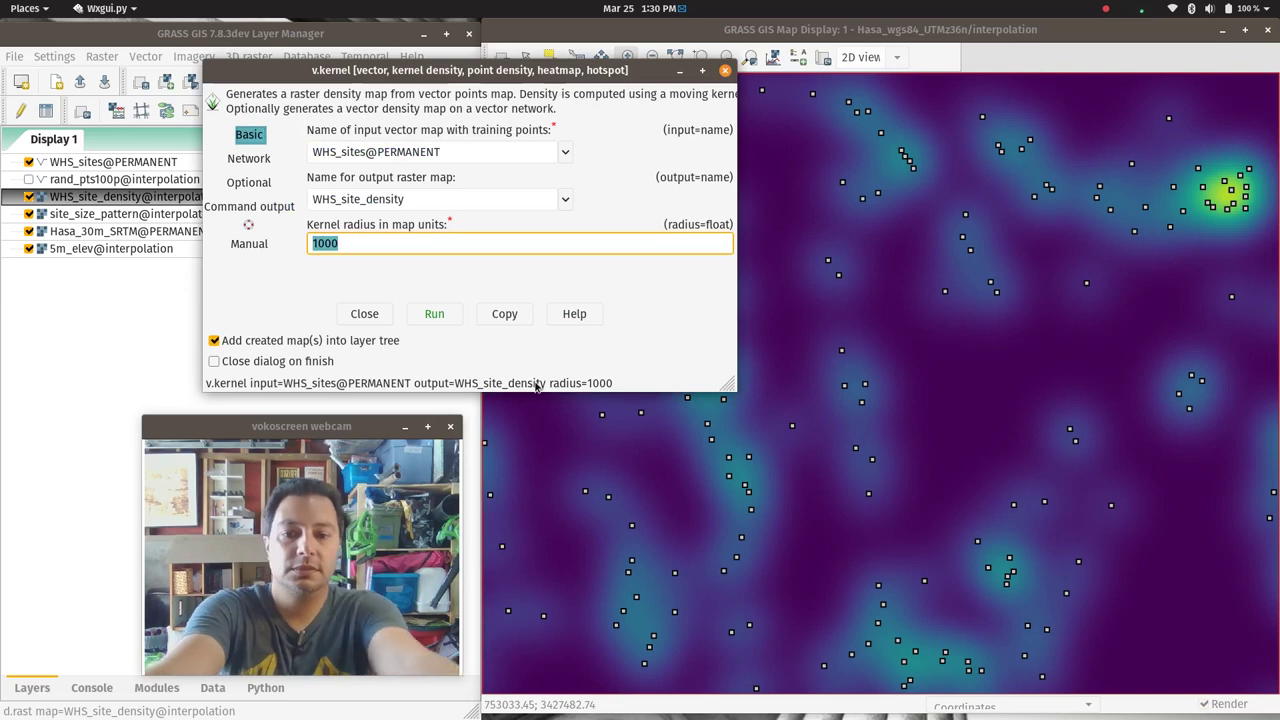
pyautogui.write('5000')
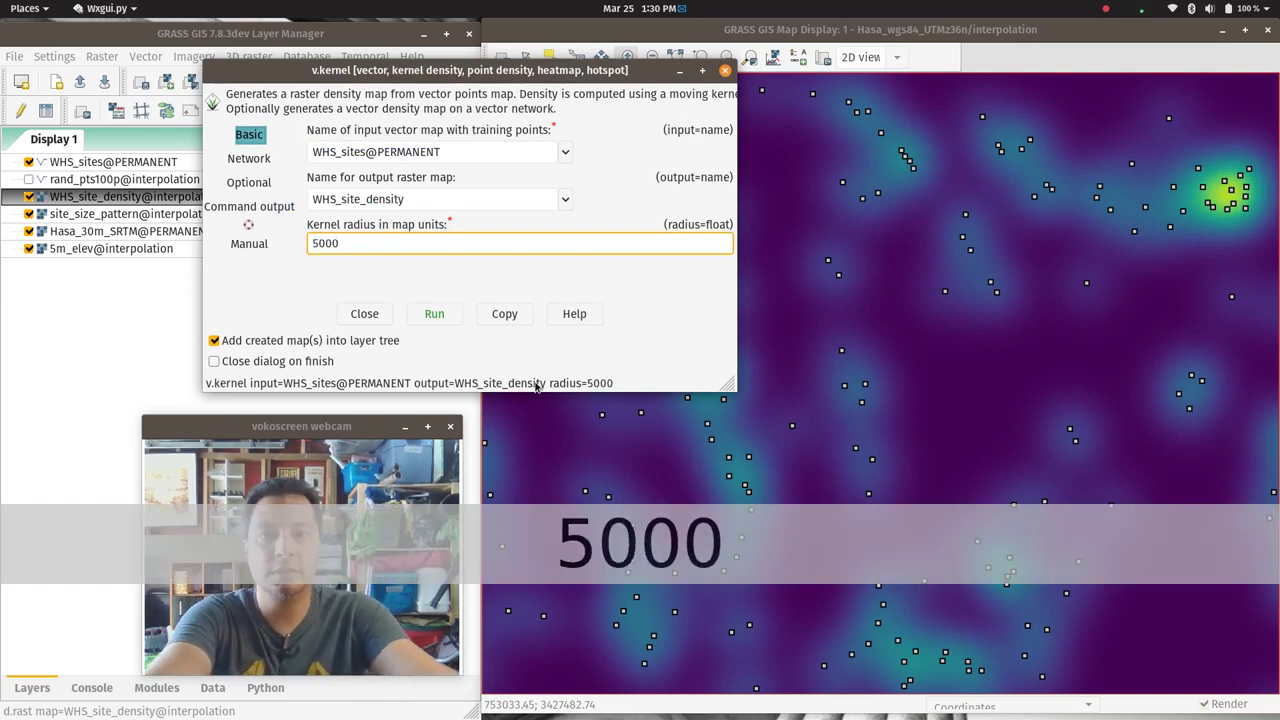
pyautogui.click(249, 206)
pyautogui.click(249, 182)
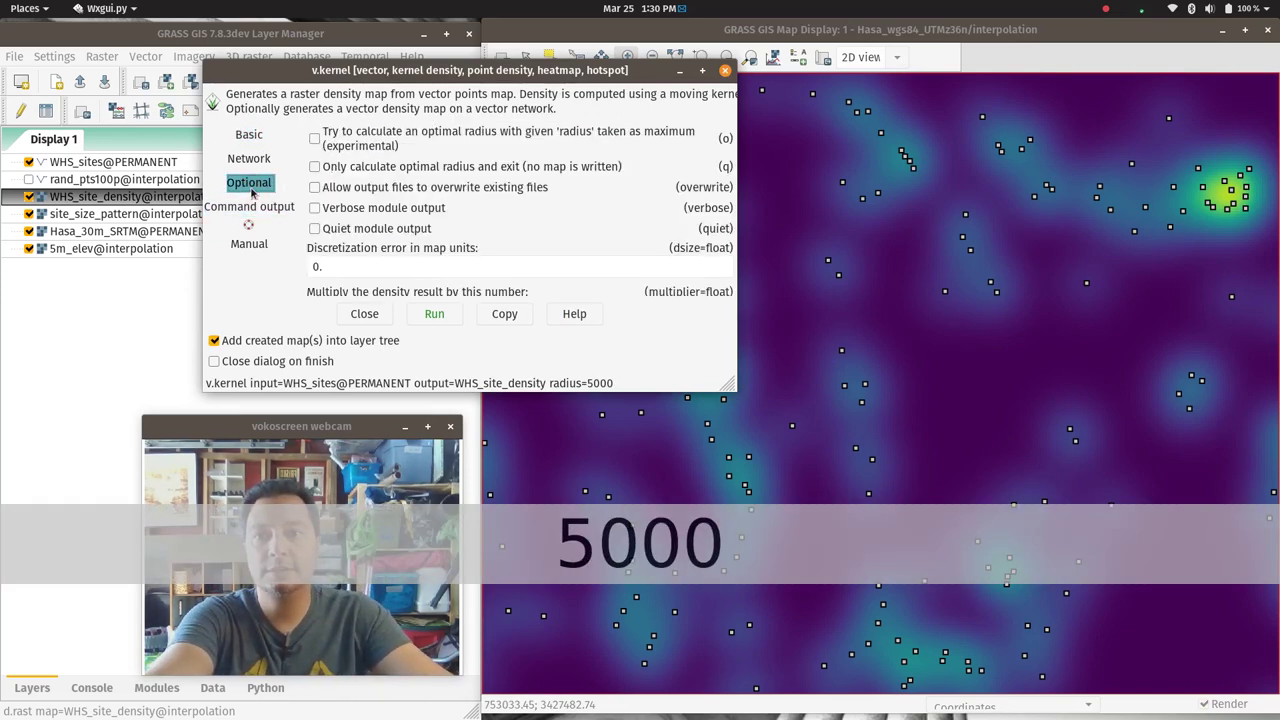
pyautogui.click(347, 190)
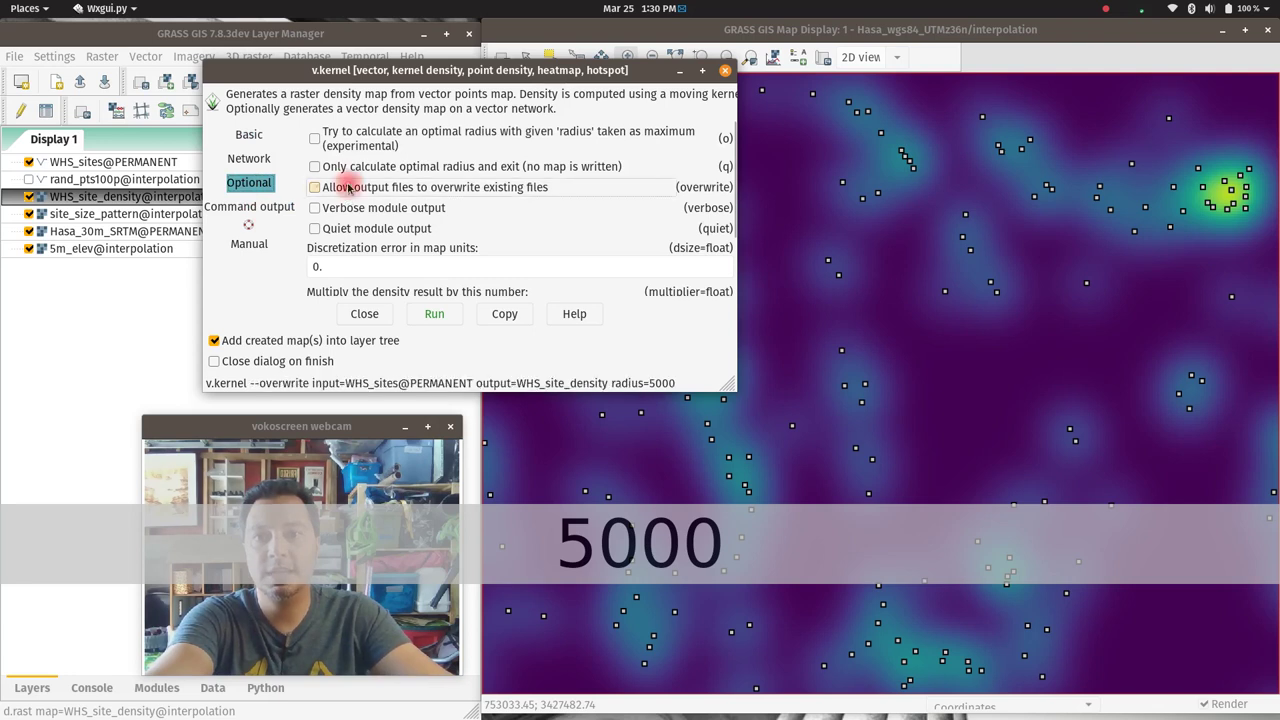
pyautogui.click(434, 314)
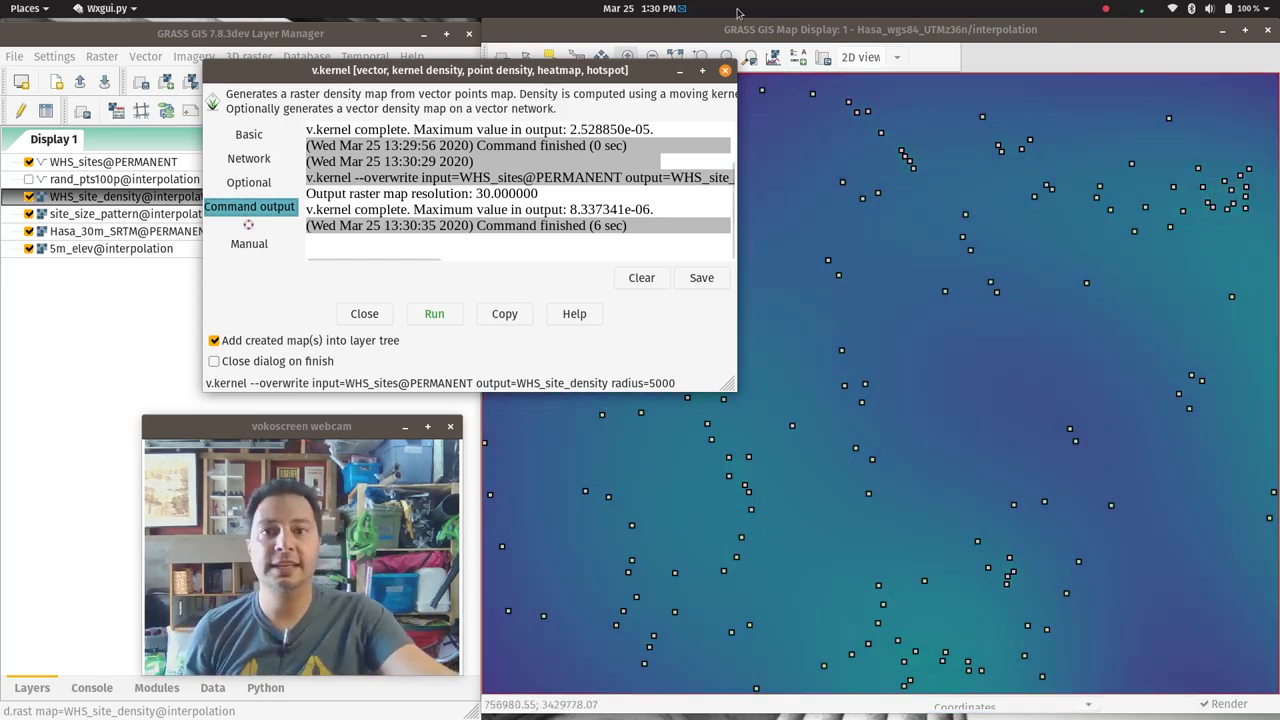
# Query the WHS_site_density raster between the northwestern site points, keeping the v.kernel and results windows clear of the map.
pyautogui.moveTo(696, 70); pyautogui.dragTo(440, 84)
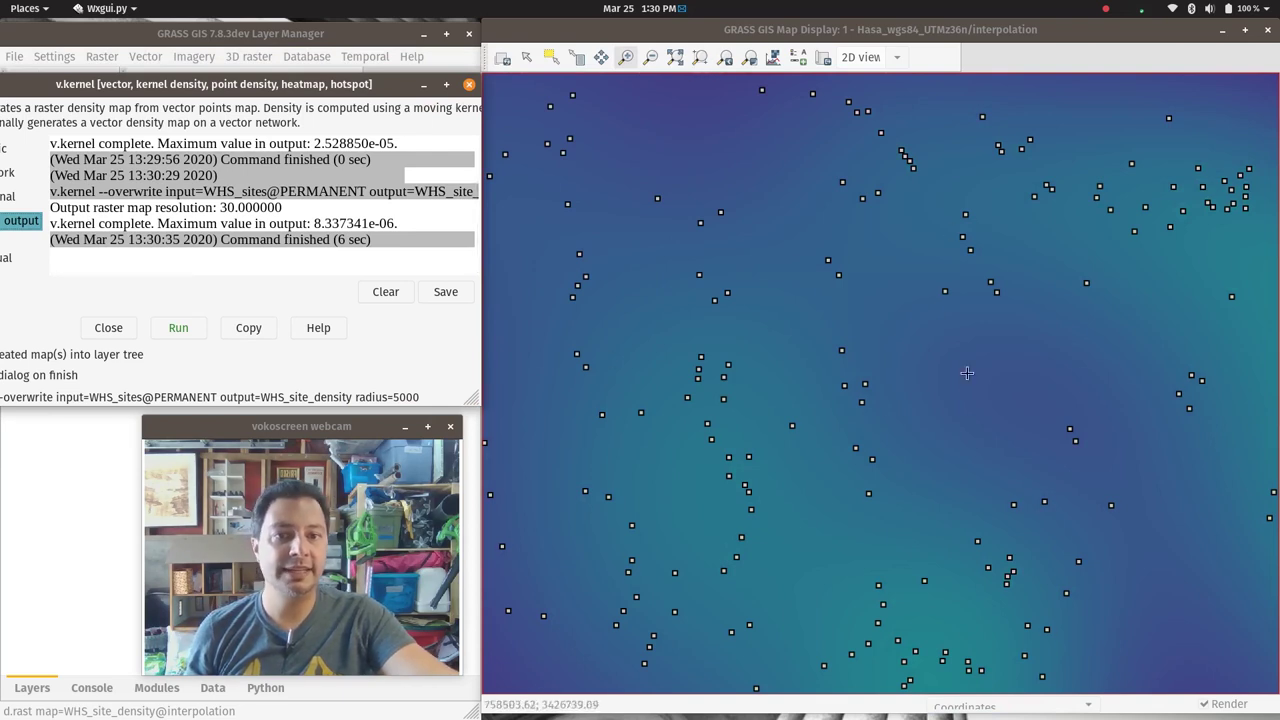
pyautogui.click(576, 57)
pyautogui.click(626, 223)
pyautogui.moveTo(882, 274); pyautogui.dragTo(343, 129)
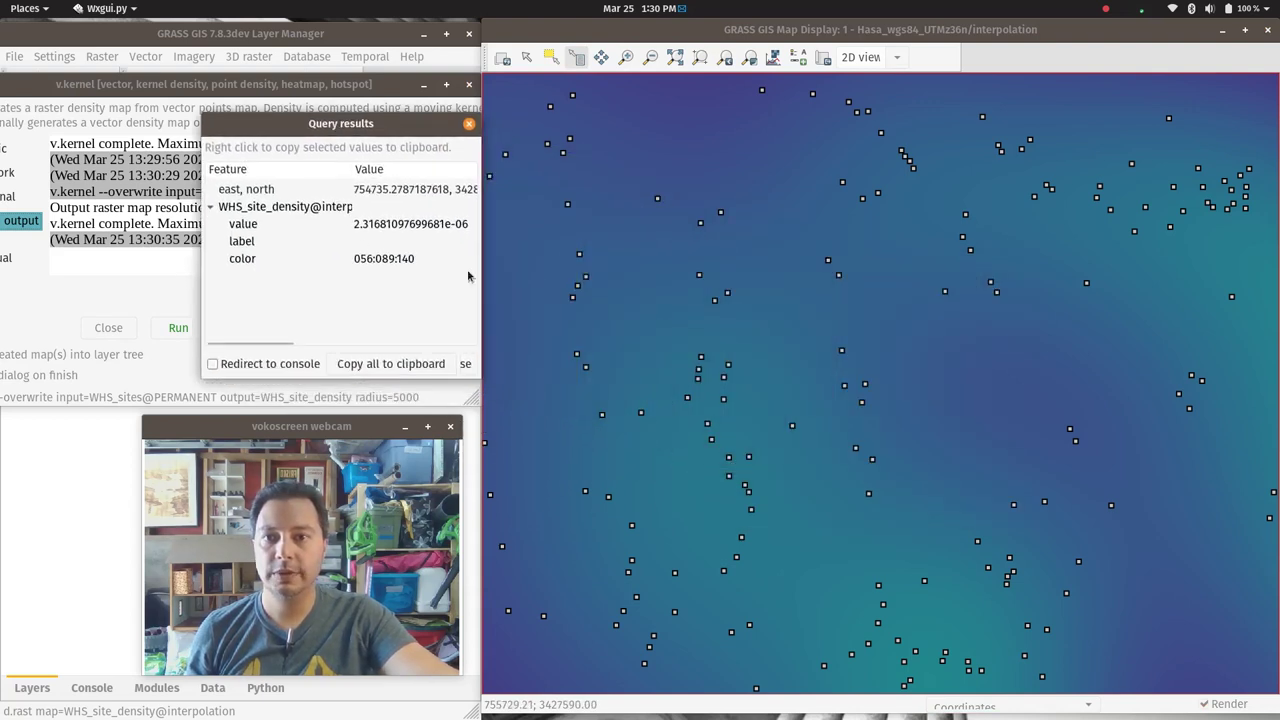
# Query WHS_site_density values at several site clusters and at a sparse spot near the northern edge.
pyautogui.click(614, 317)
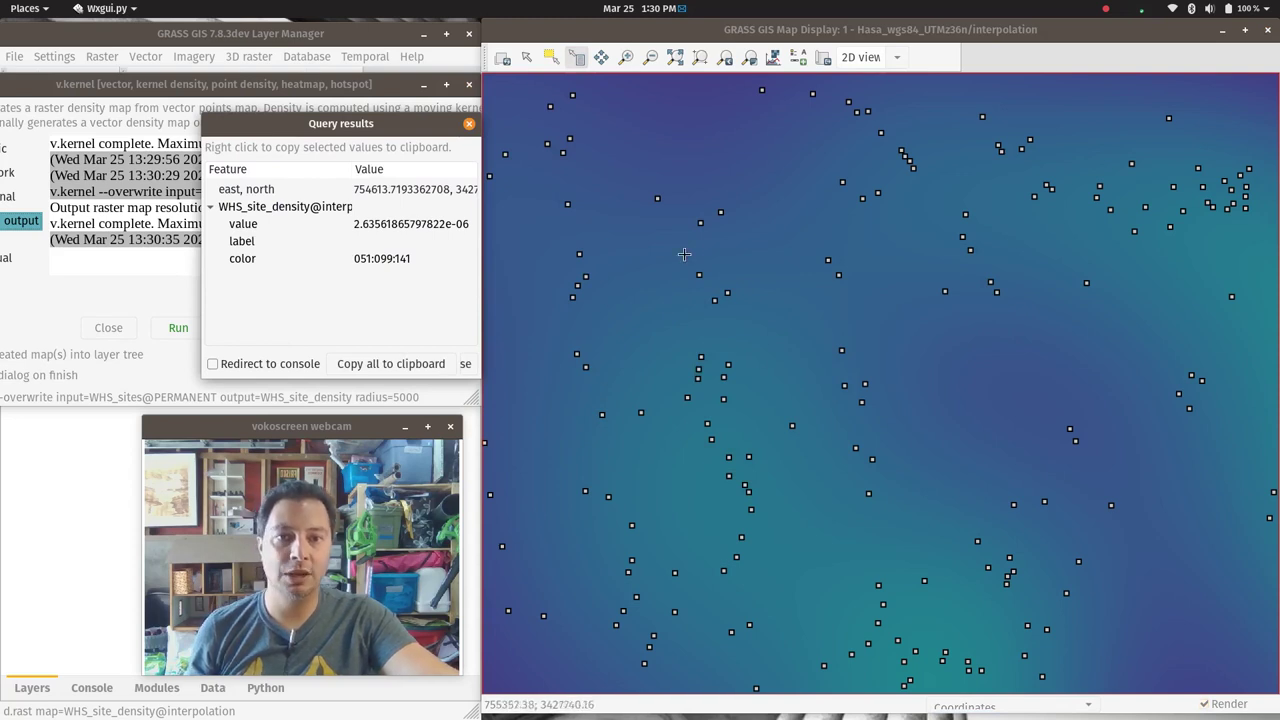
pyautogui.click(603, 309)
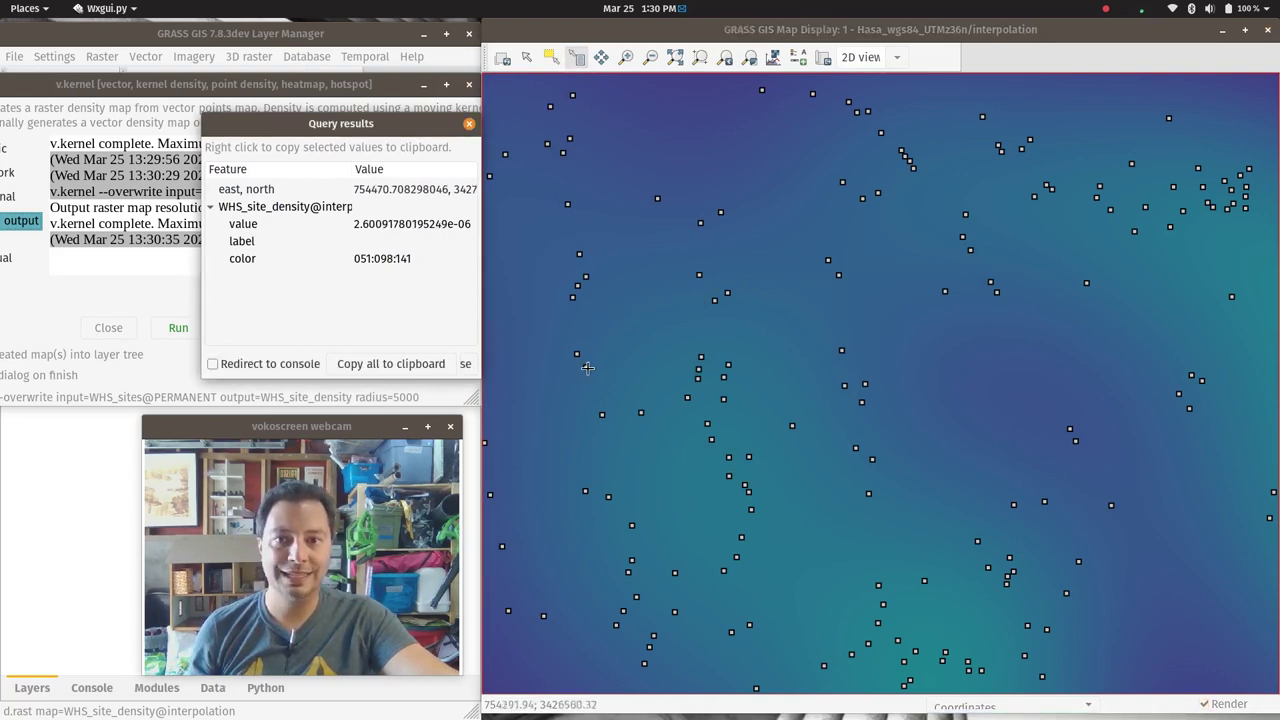
pyautogui.click(708, 372)
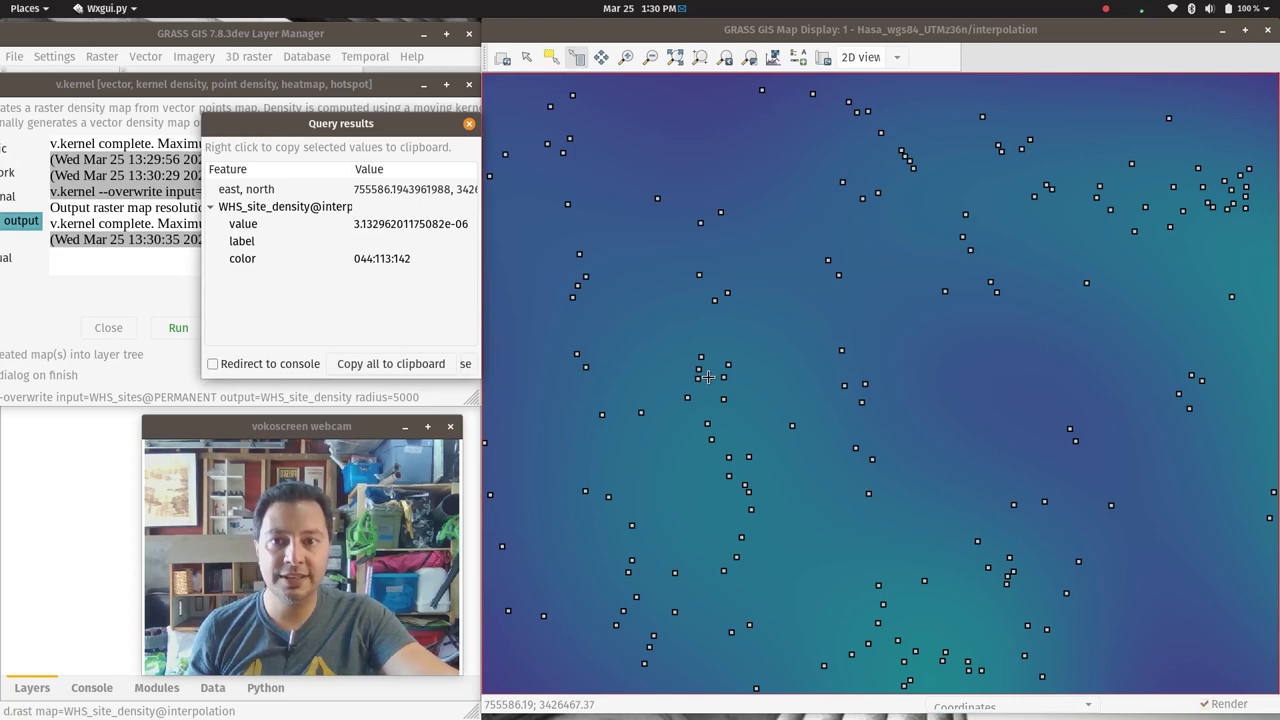
pyautogui.click(909, 652)
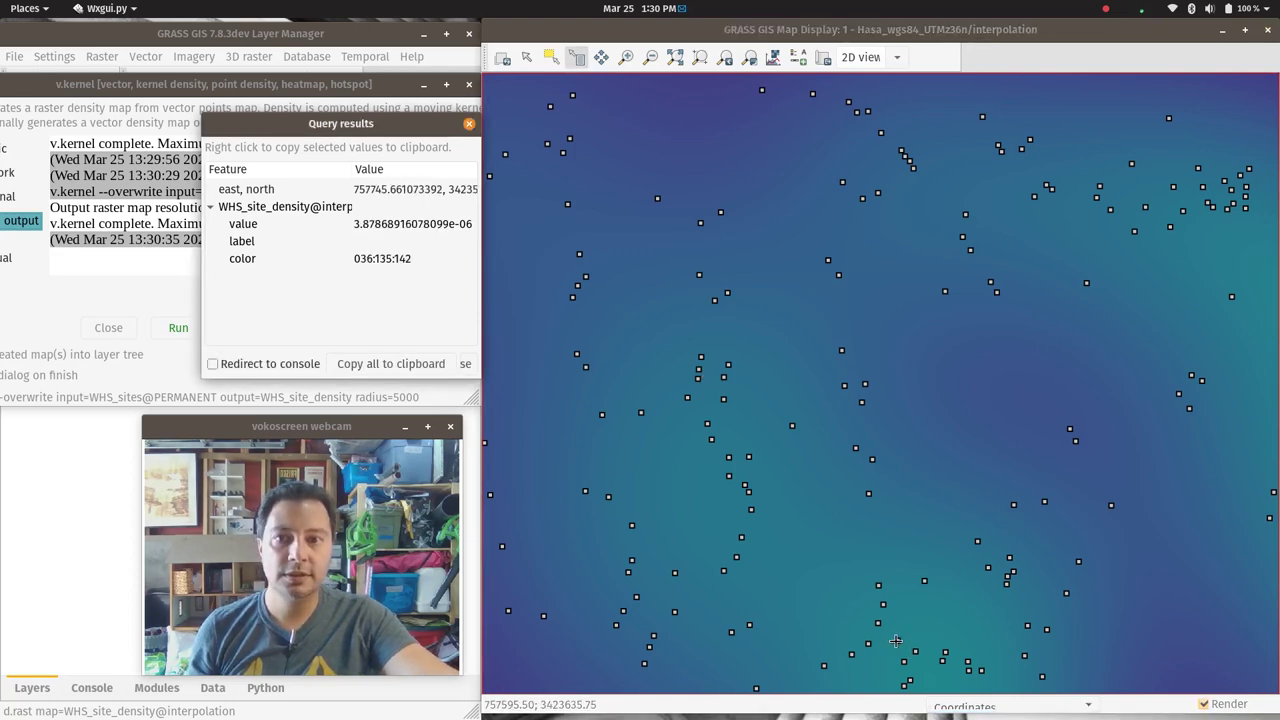
pyautogui.click(1230, 192)
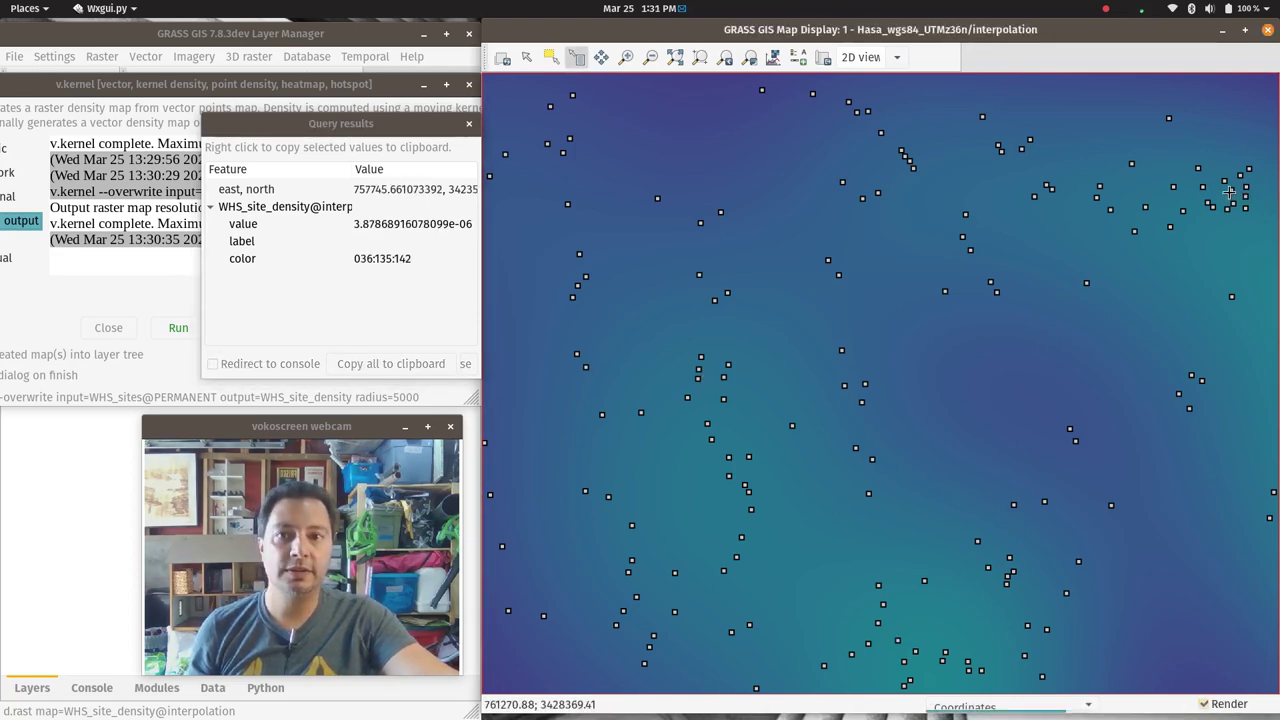
pyautogui.click(1245, 190)
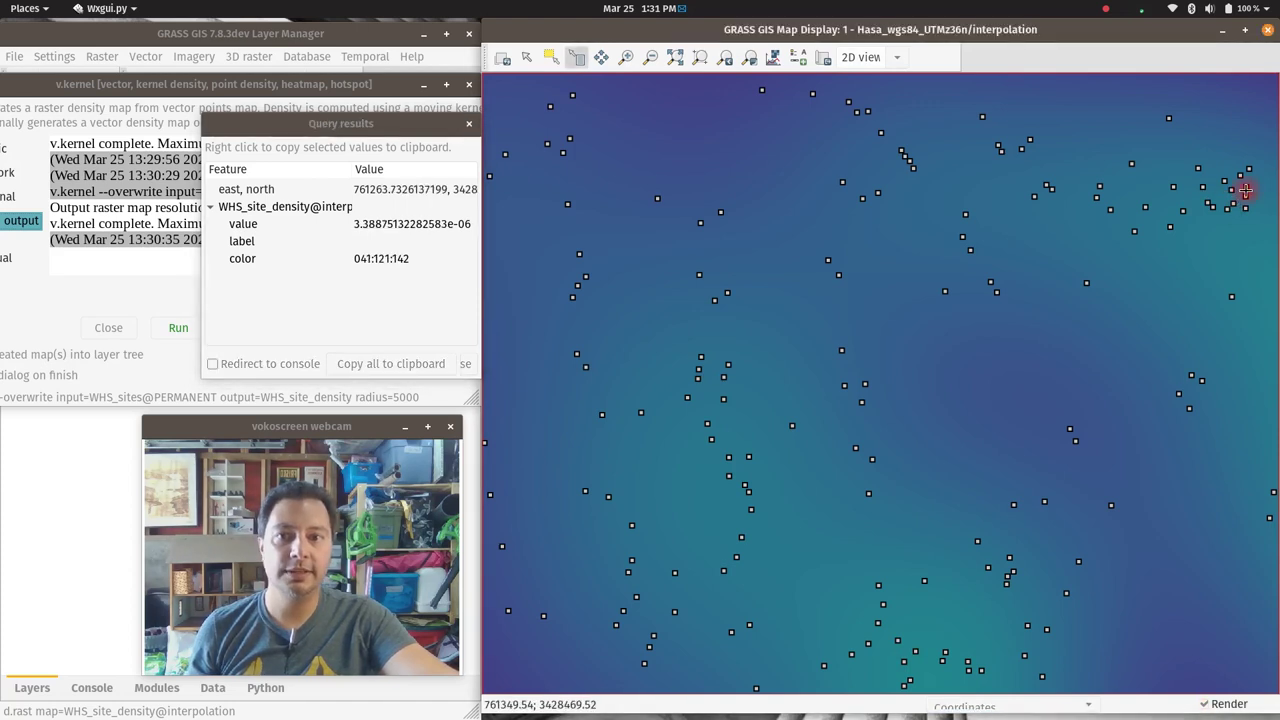
pyautogui.click(684, 118)
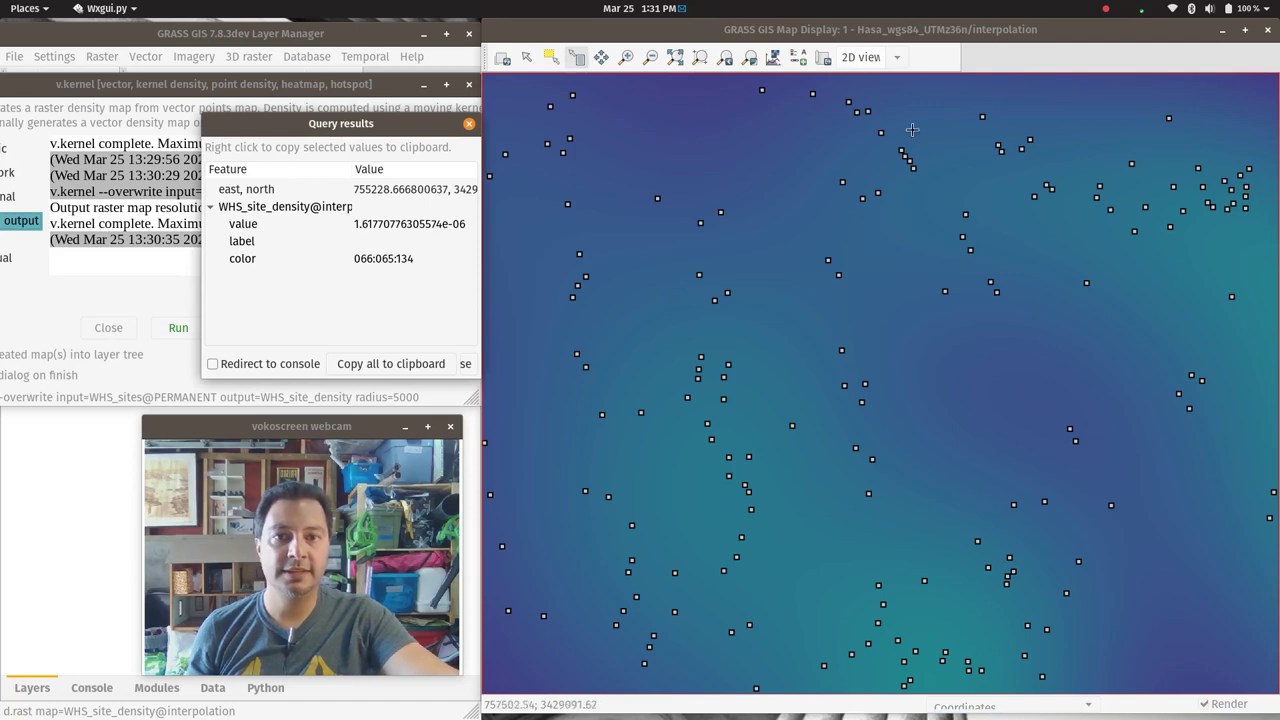
# Return to the wider map extent and query WHS_site_density in the empty northeastern area and the dense central site cluster.
pyautogui.click(725, 57)
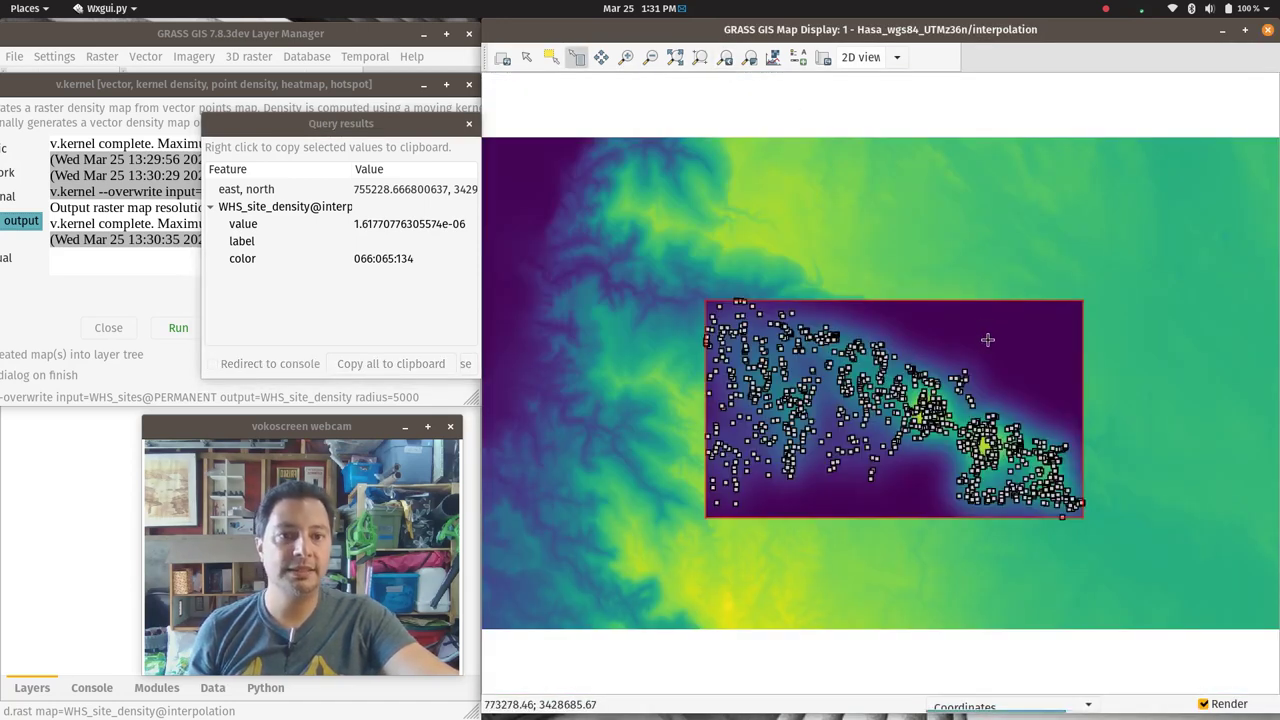
pyautogui.click(990, 341)
pyautogui.click(1014, 371)
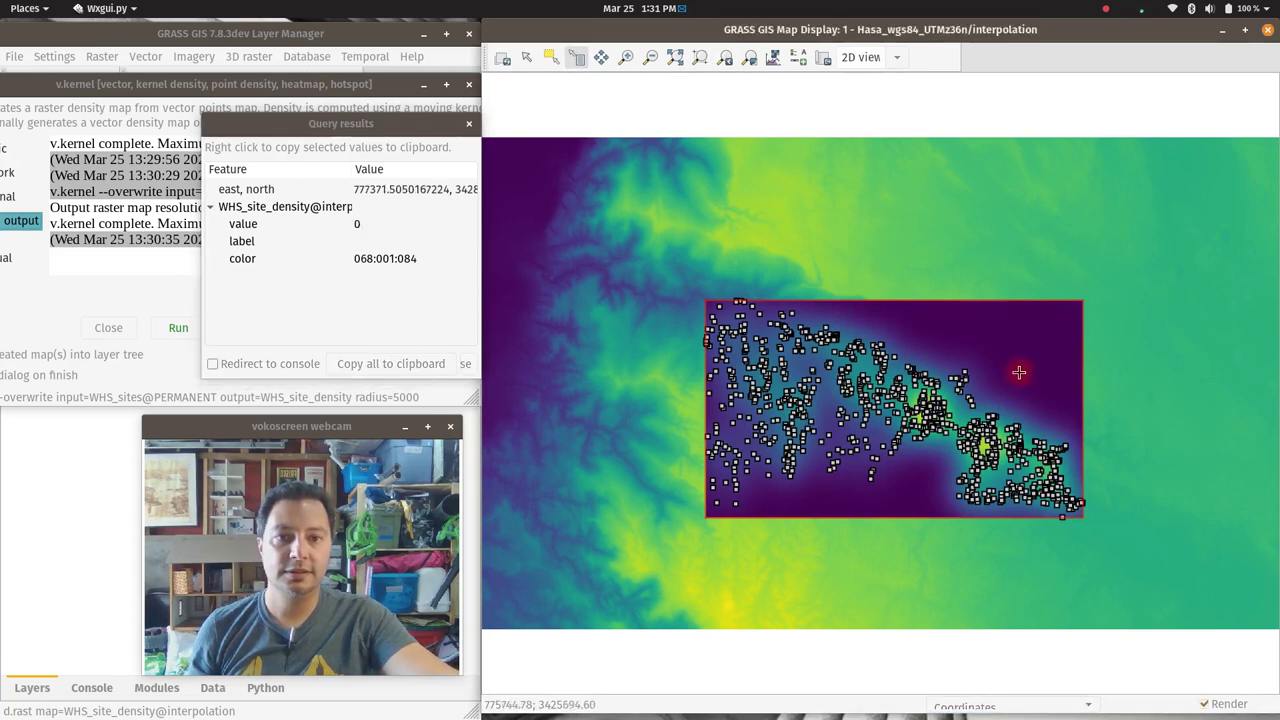
pyautogui.click(929, 386)
pyautogui.click(933, 415)
pyautogui.click(926, 425)
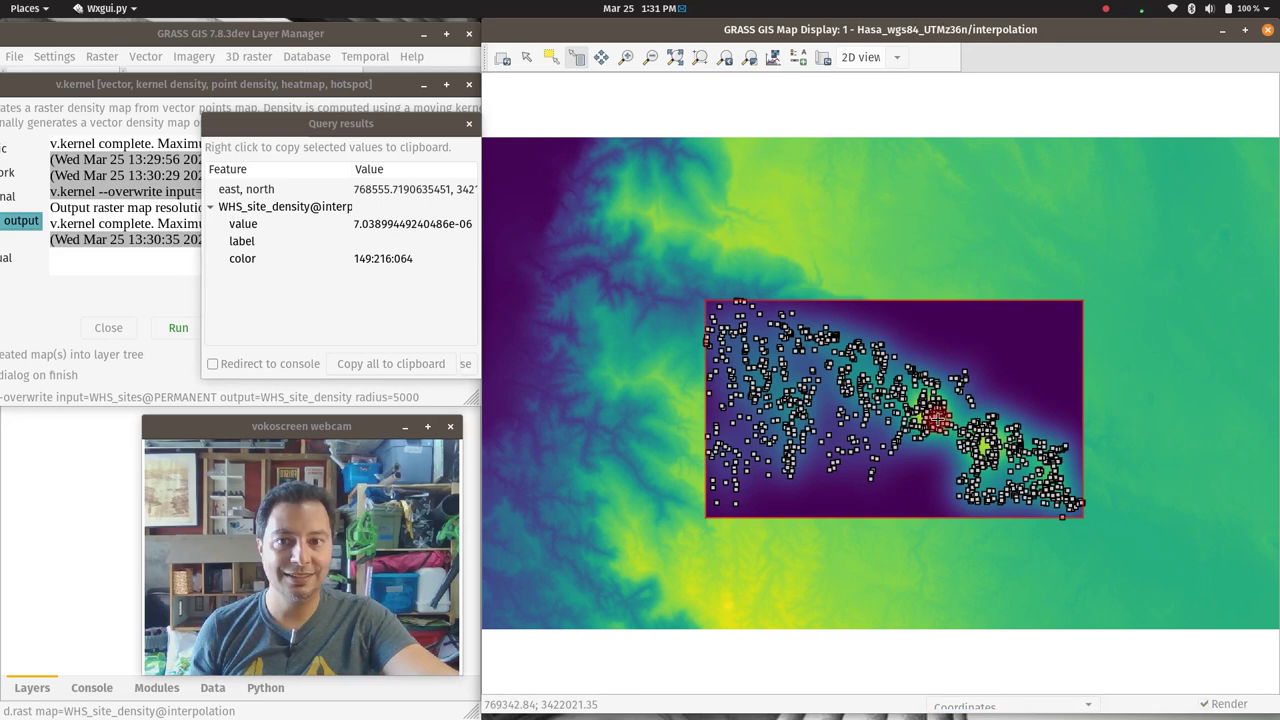
# Query WHS_site_density within the two densest site clusters, the central one and its southeastern neighbour.
pyautogui.click(937, 424)
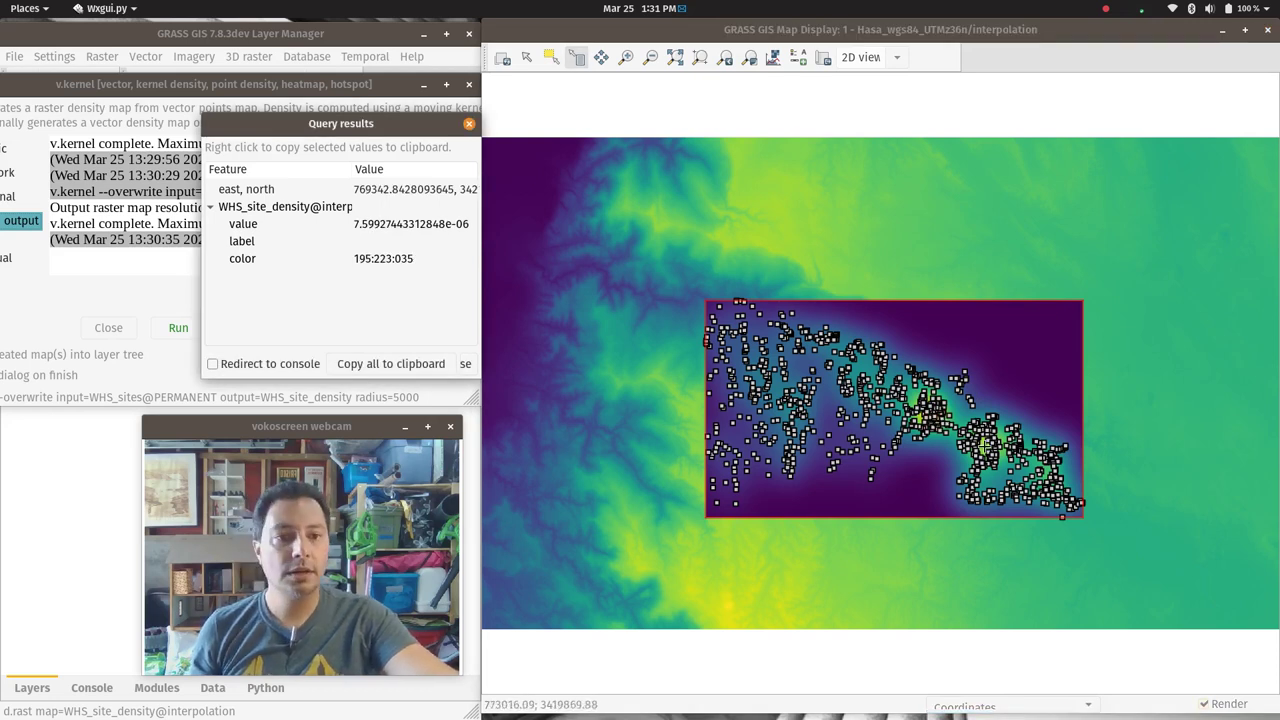
pyautogui.click(977, 432)
pyautogui.click(990, 448)
# Query WHS_site_density at several points in the empty area along the southern edge, bringing the layer list back into view.
pyautogui.click(896, 485)
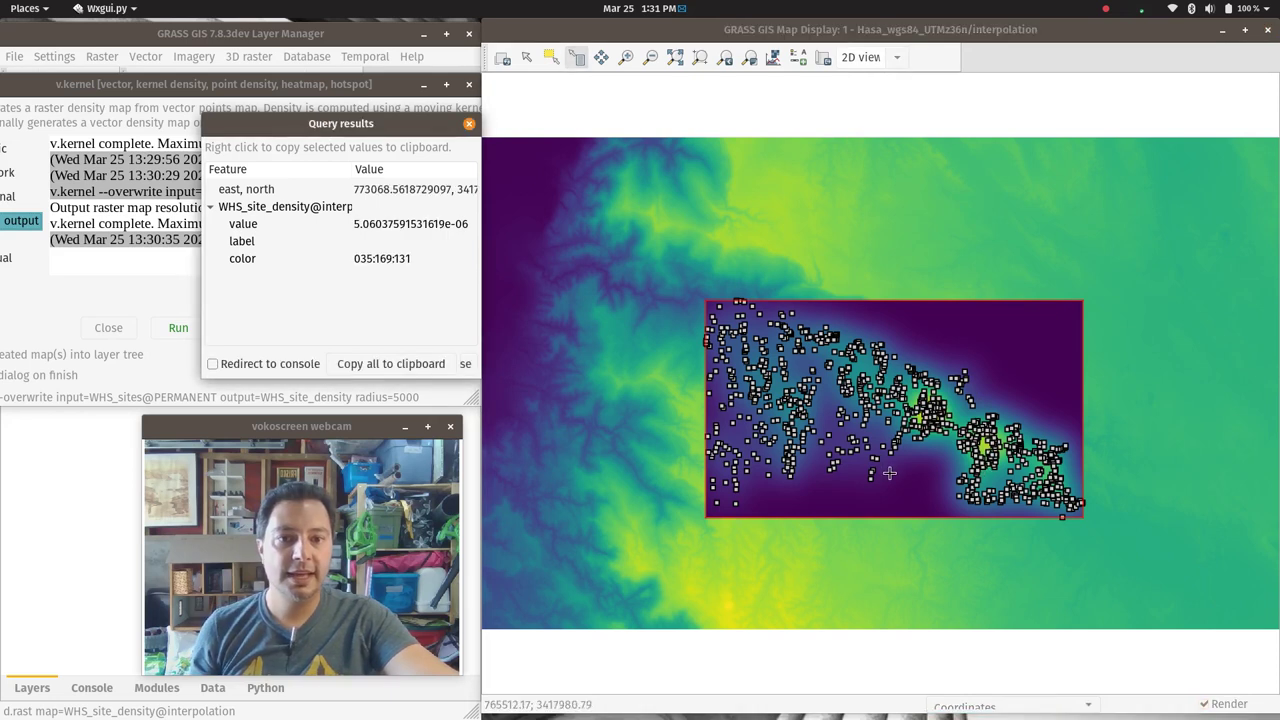
pyautogui.click(851, 494)
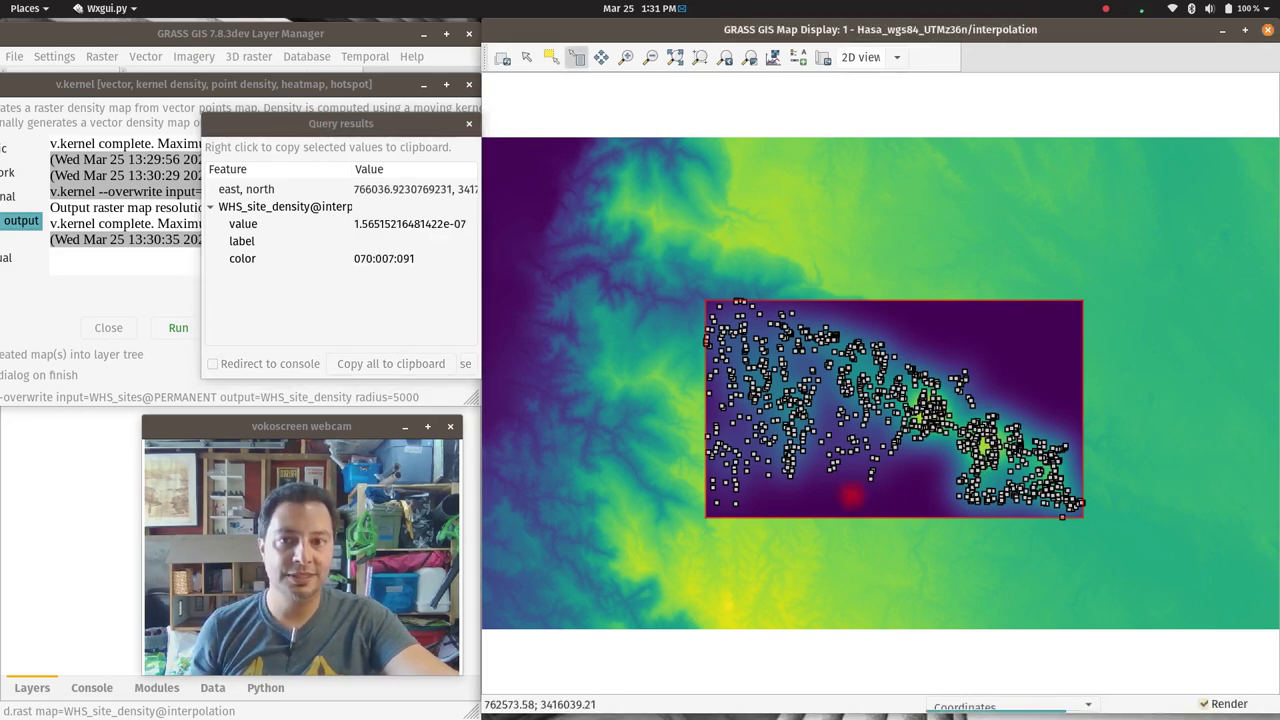
pyautogui.click(795, 503)
pyautogui.click(789, 497)
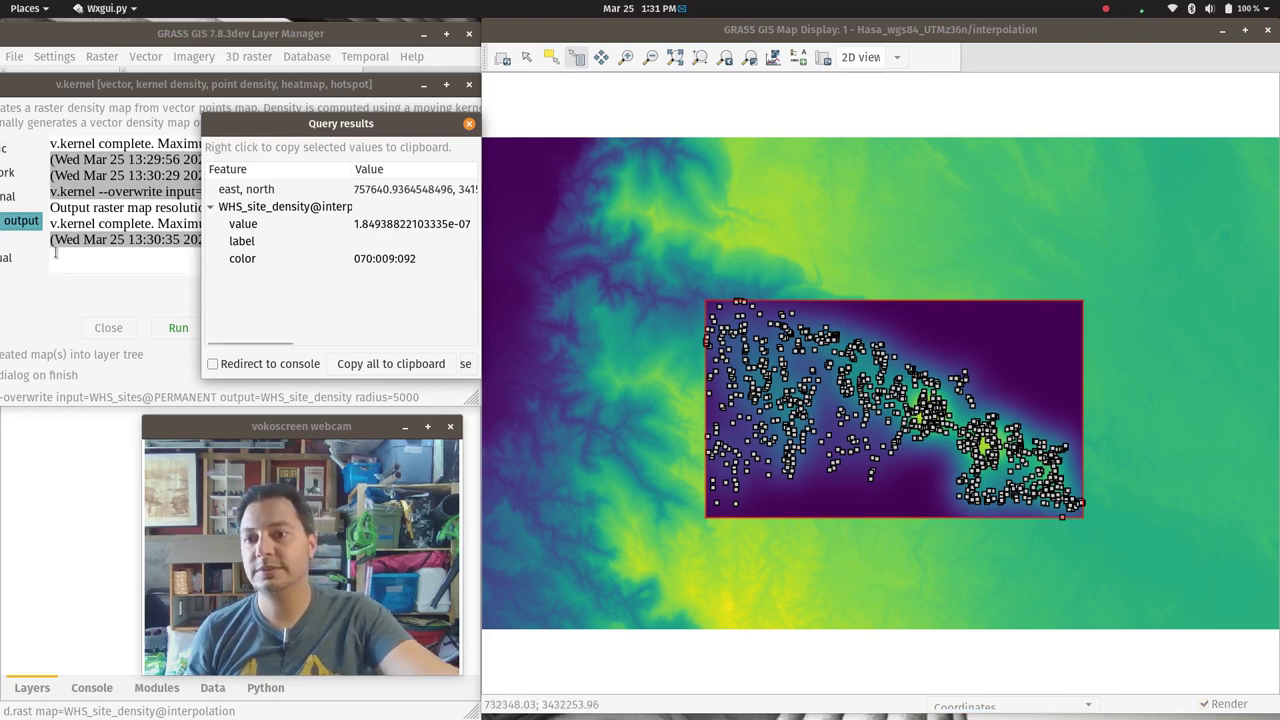
pyautogui.click(33, 689)
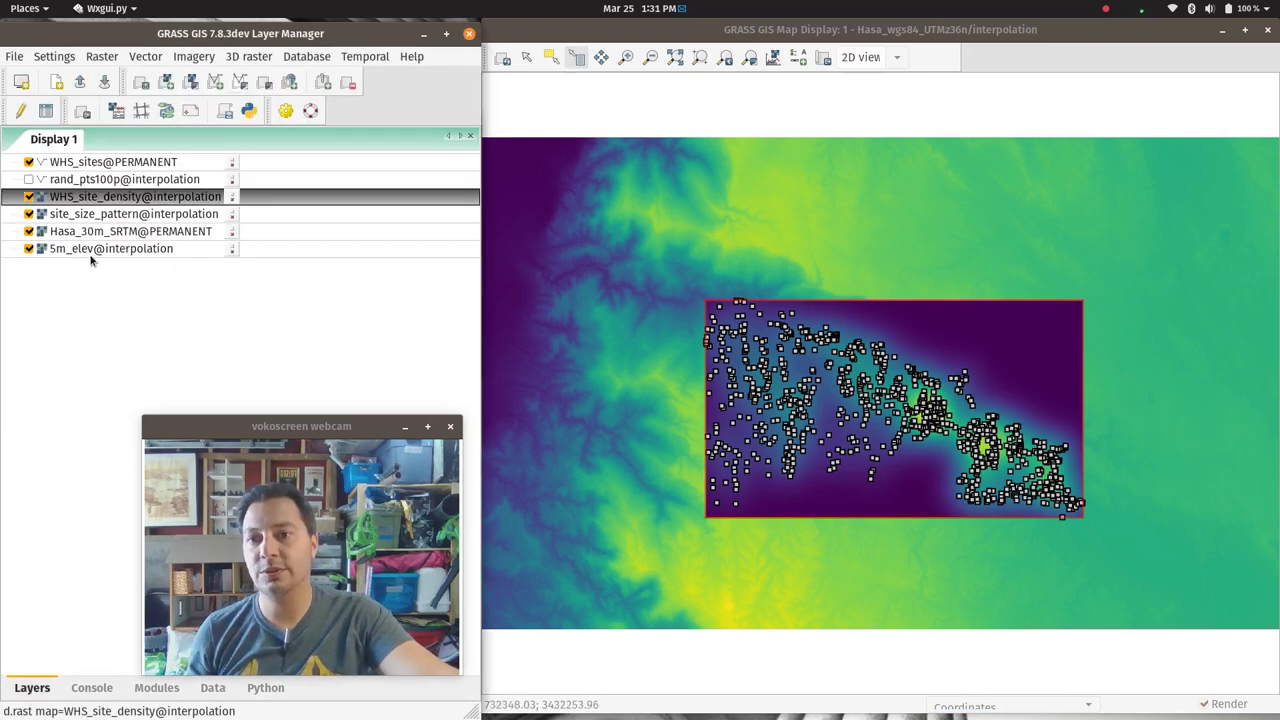
pyautogui.click(818, 499)
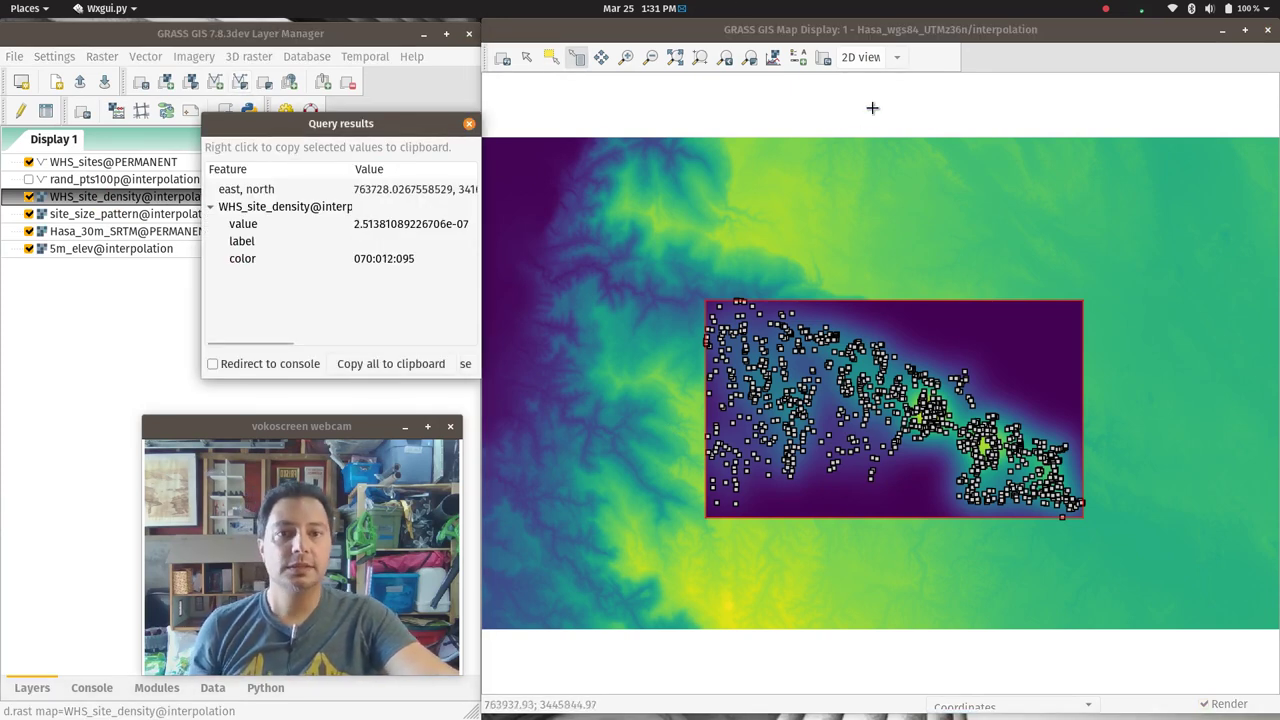
pyautogui.click(1027, 43)
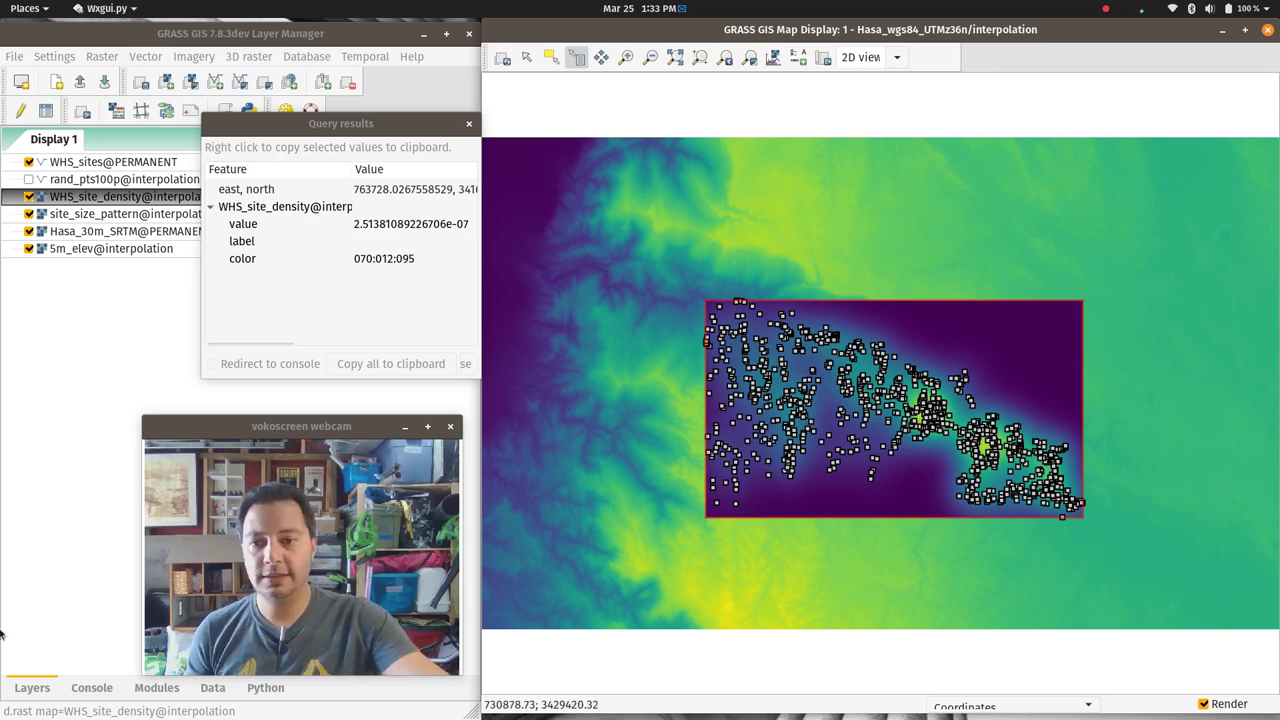
pyautogui.press('super')
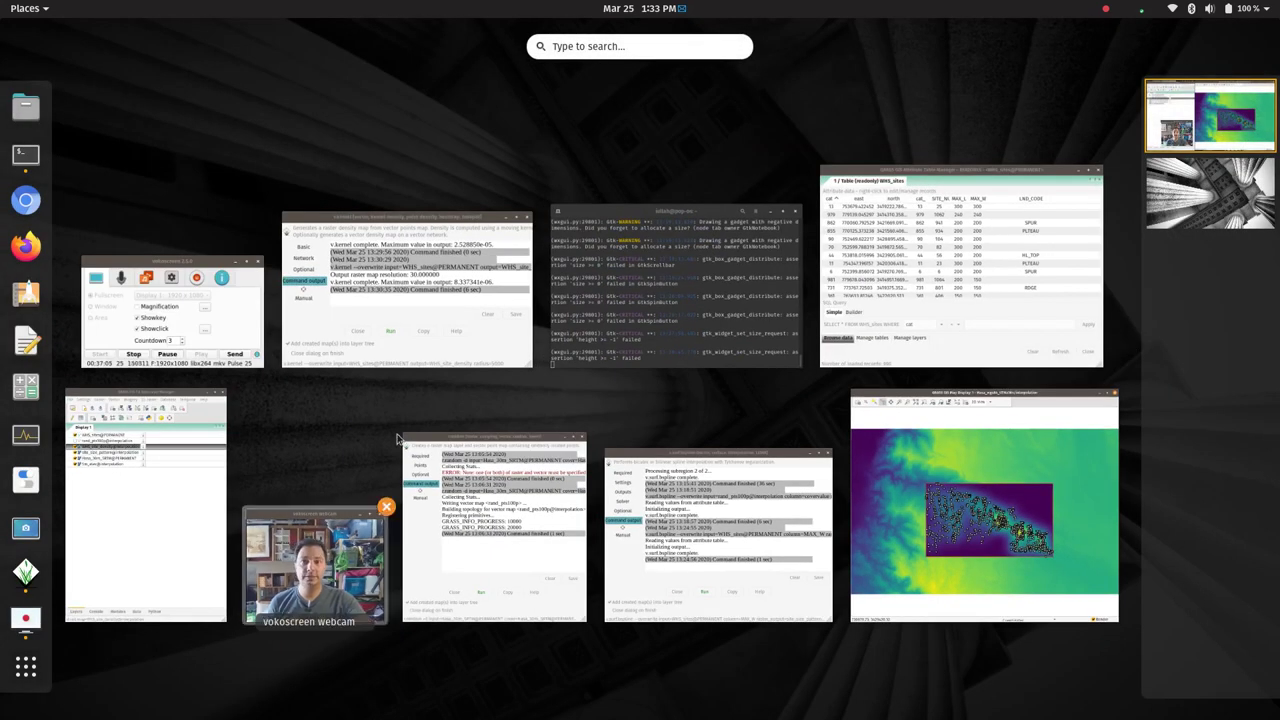
pyautogui.click(238, 323)
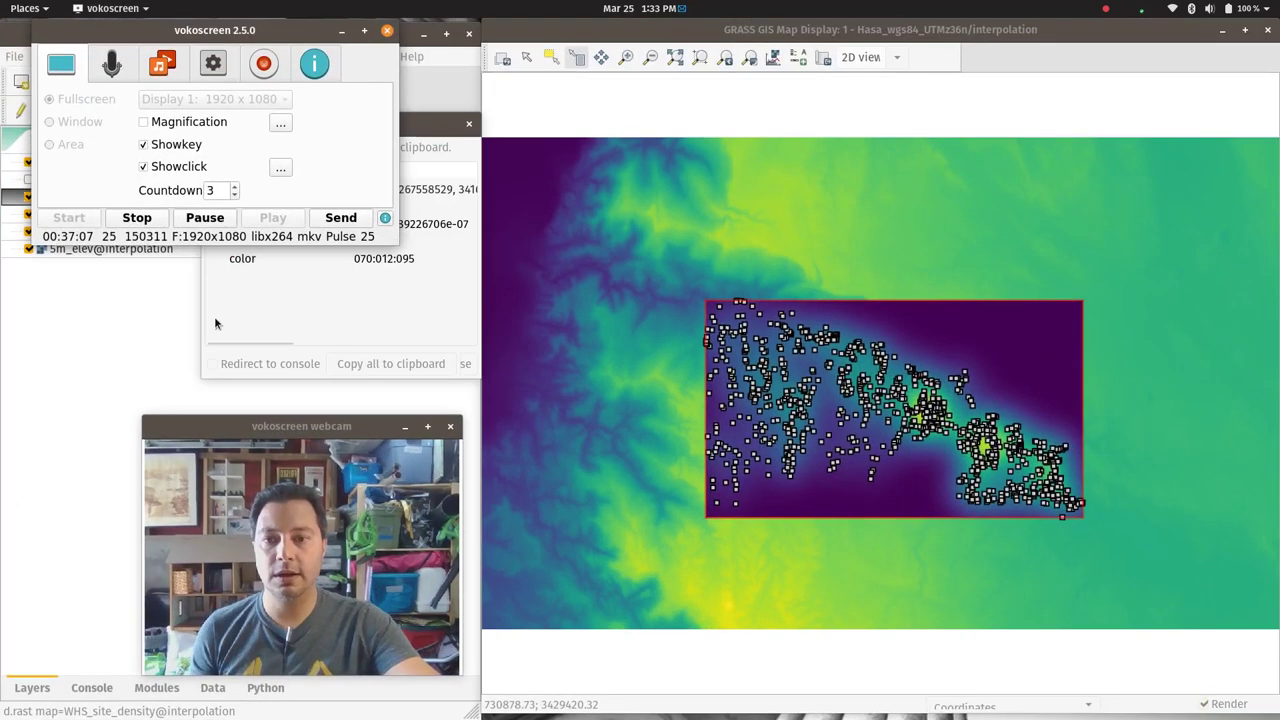